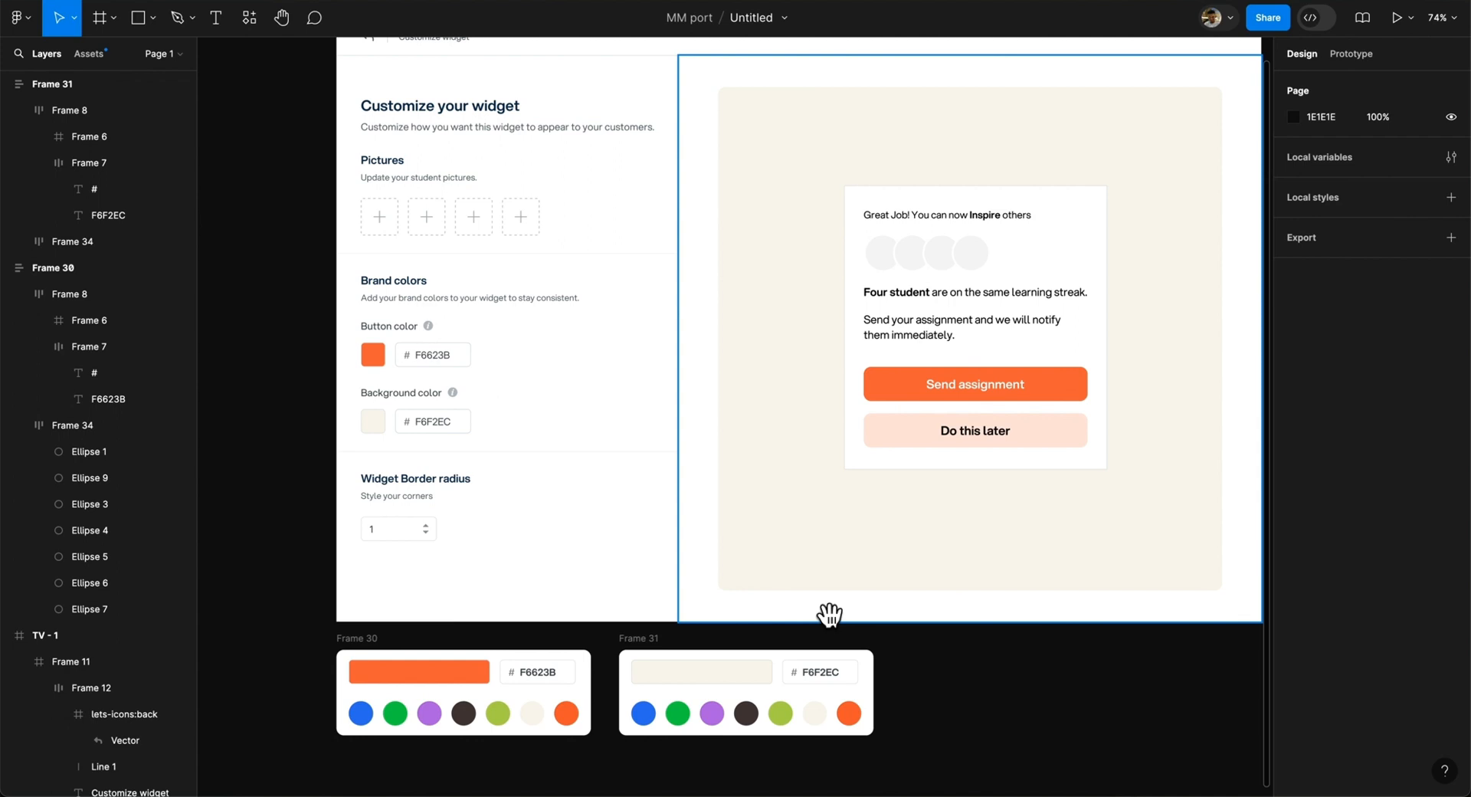
- Examine the Button color setting under Brand colors and the two buttons in the widget preview
scroll(829, 613, up, 1)
scroll(829, 613, right, 1)
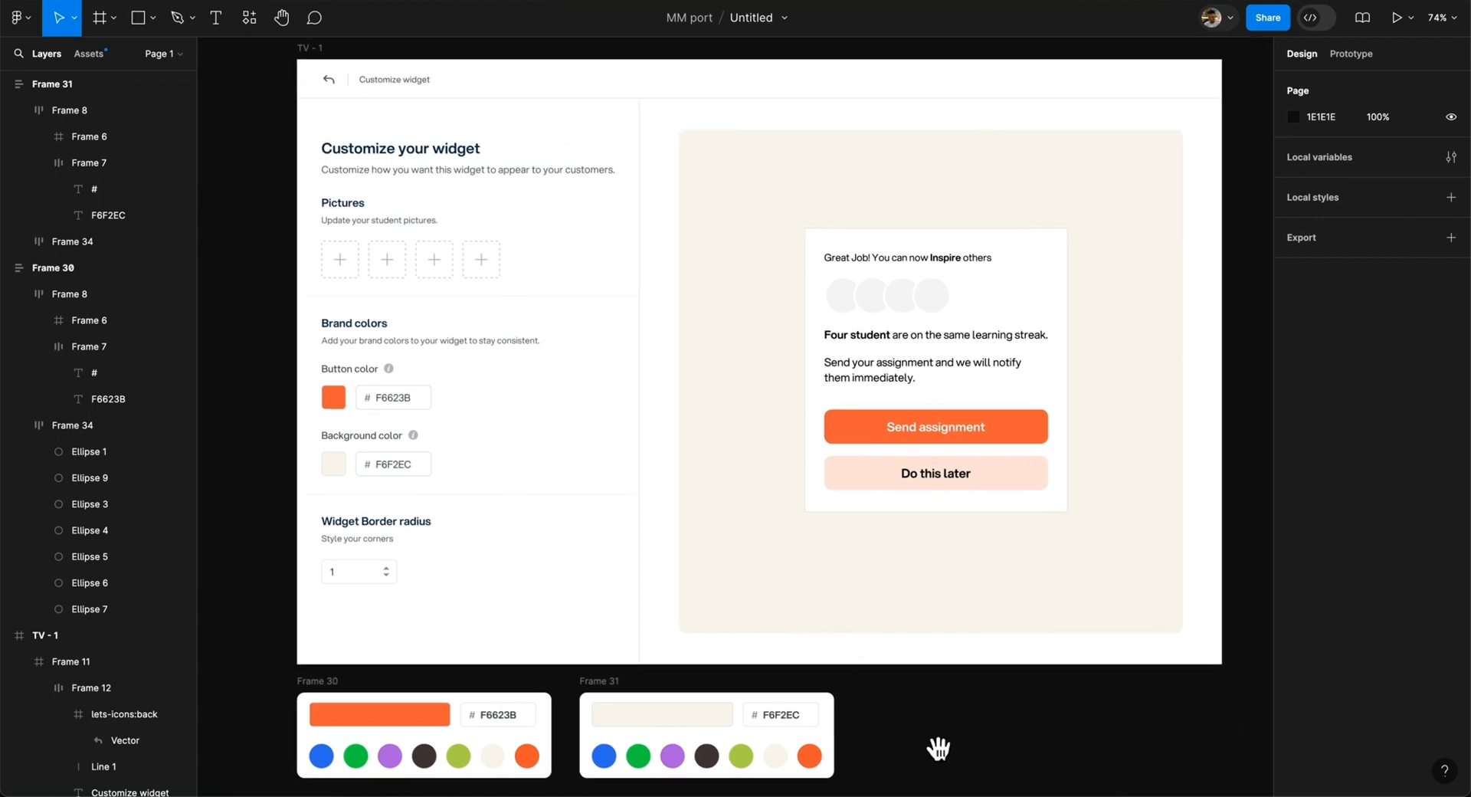
scroll(942, 701, down, 1)
scroll(943, 701, left, 1)
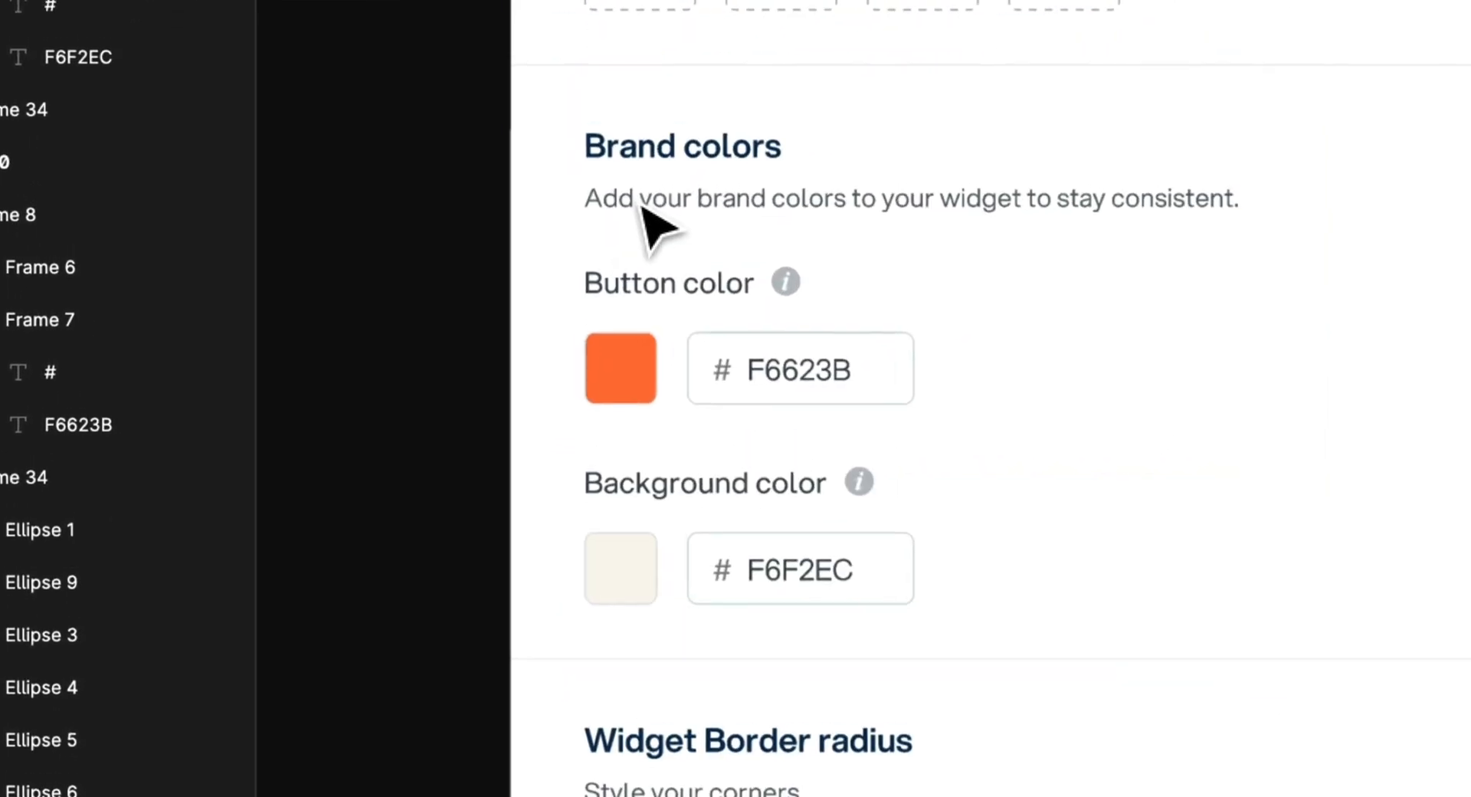
scroll(640, 205, up, 3)
scroll(617, 401, up, 3)
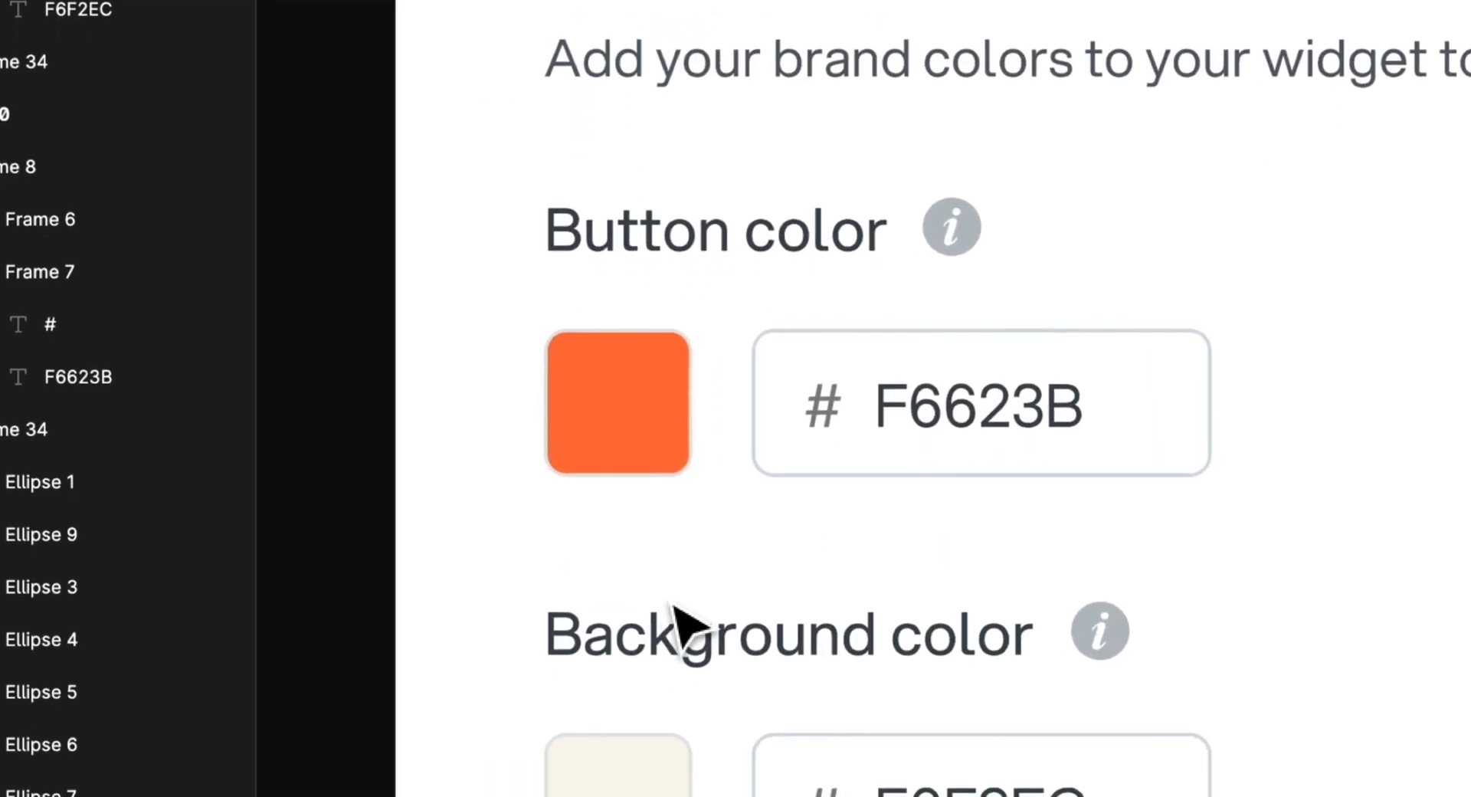
scroll(953, 449, down, 3)
scroll(952, 452, right, 6)
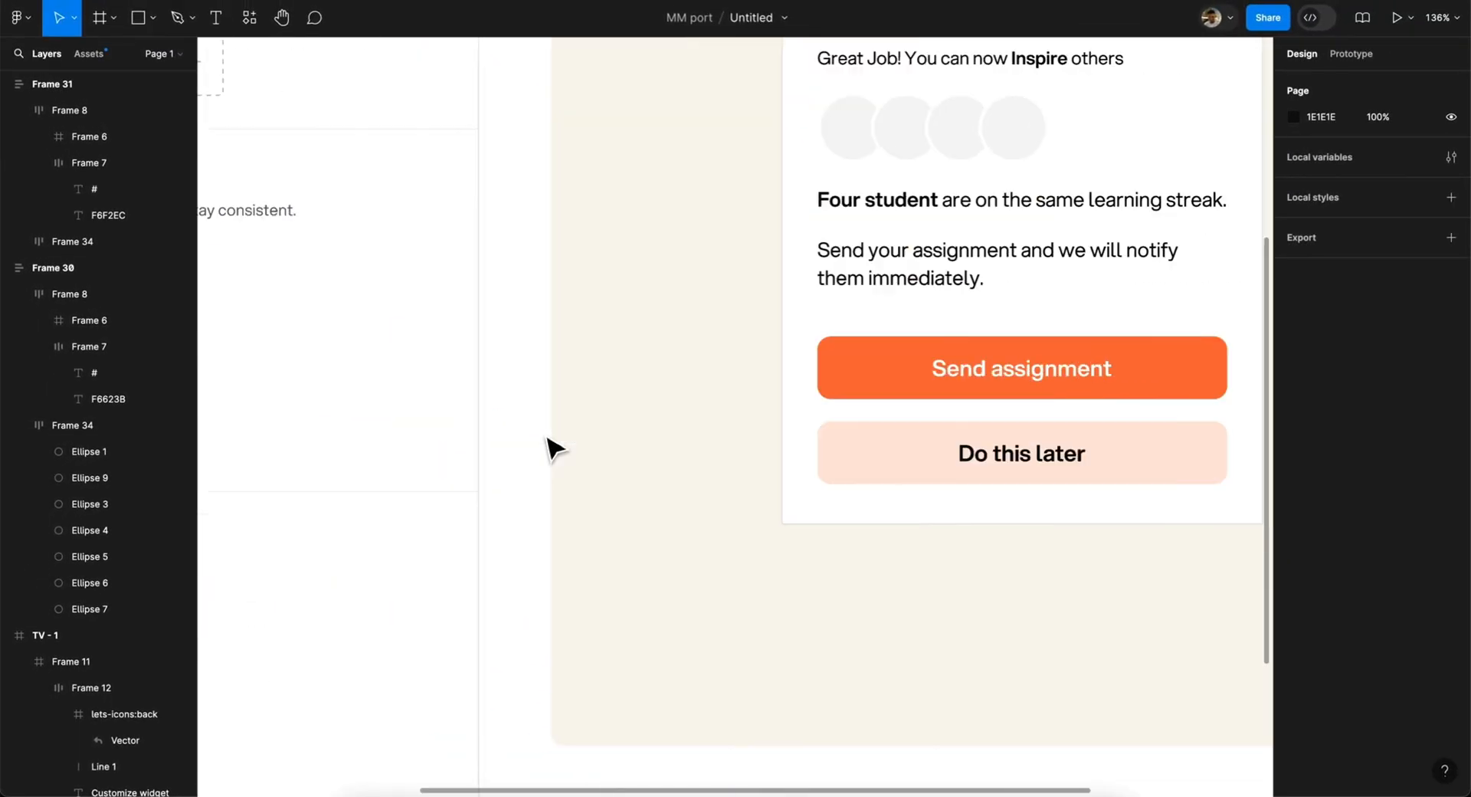
scroll(548, 443, right, 5)
scroll(548, 443, down, 1)
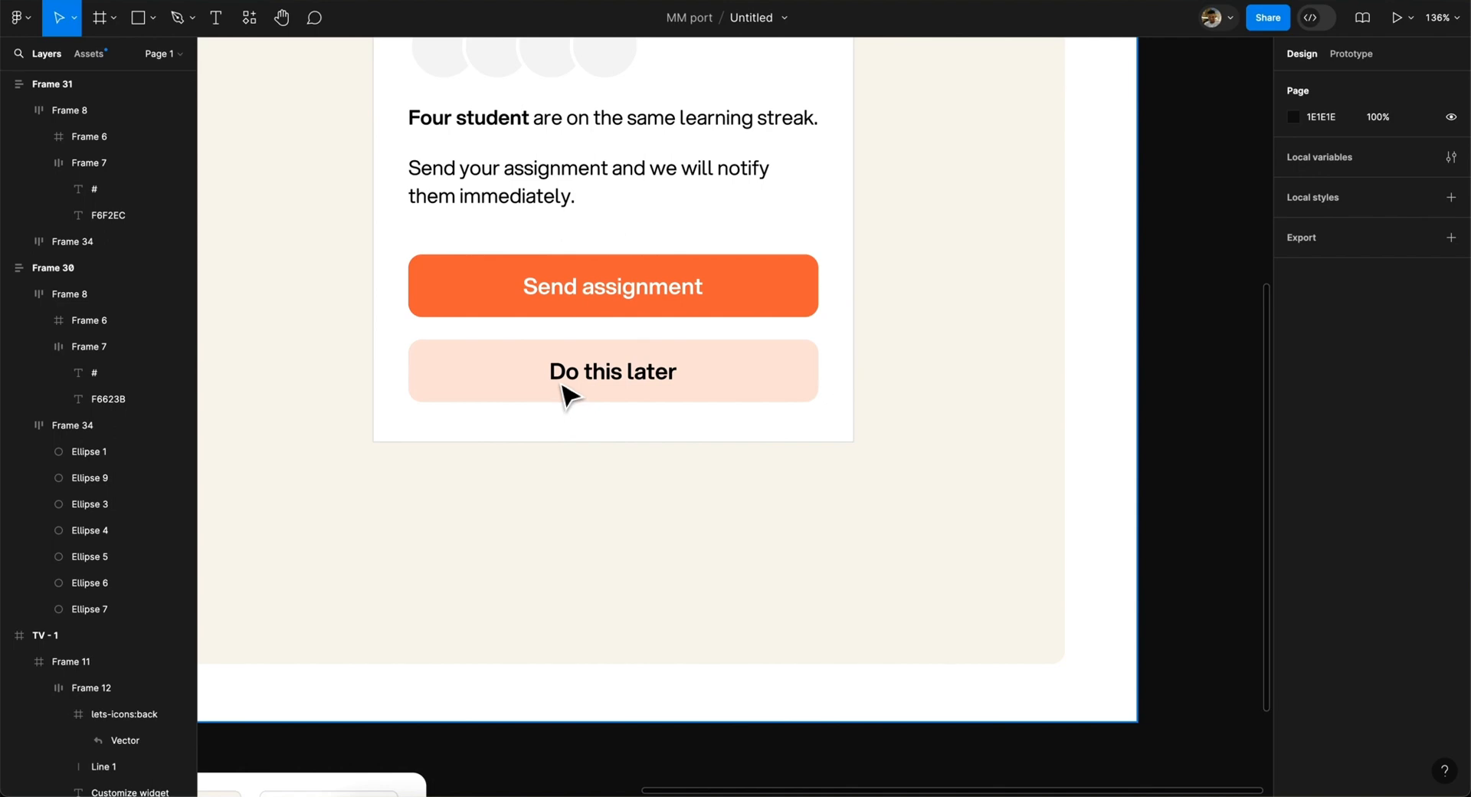
- Examine the Background color swatch in the settings and the background area behind the preview widget card
scroll(567, 395, down, 3)
scroll(564, 393, left, 6)
scroll(728, 417, up, 3)
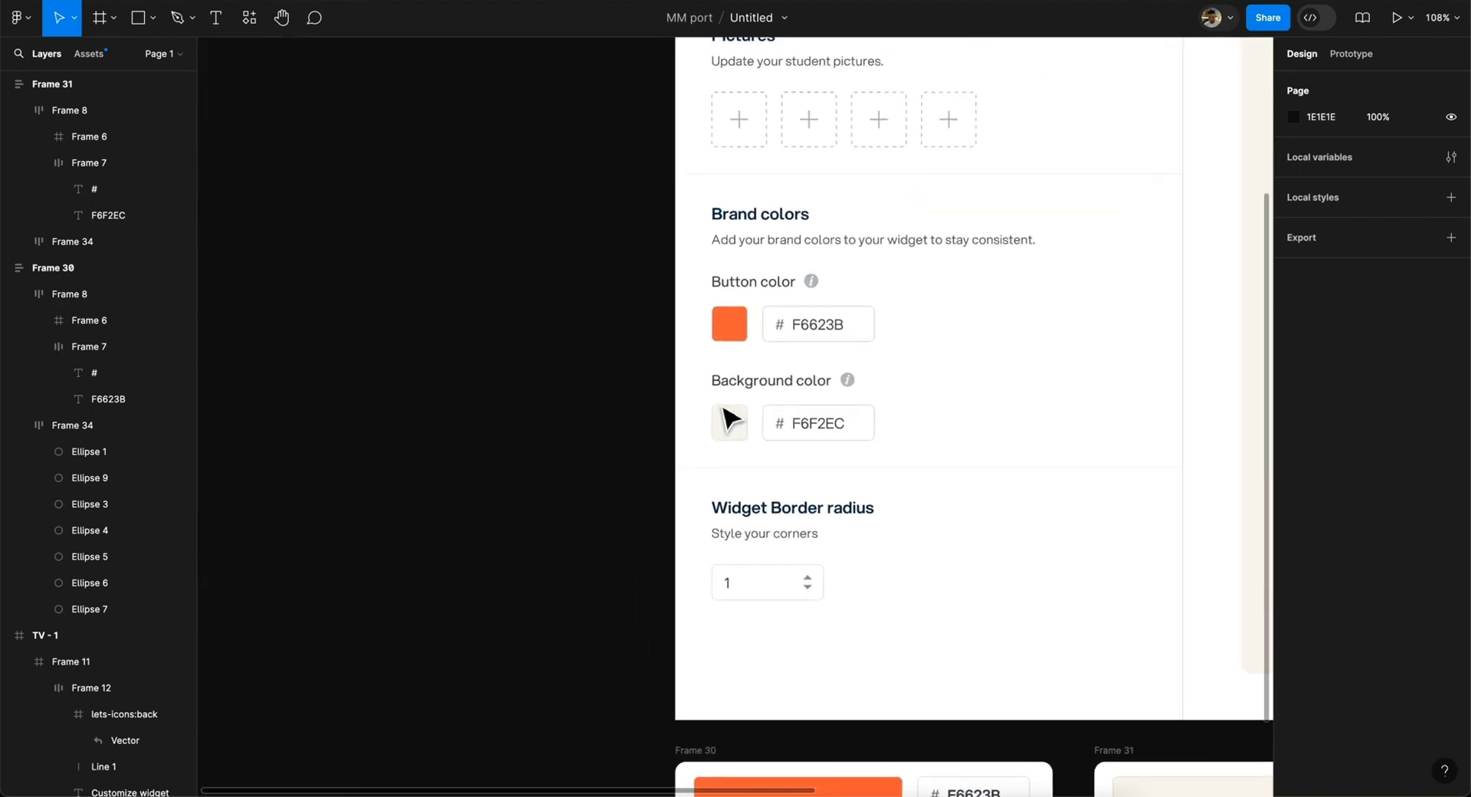
scroll(821, 417, up, 5)
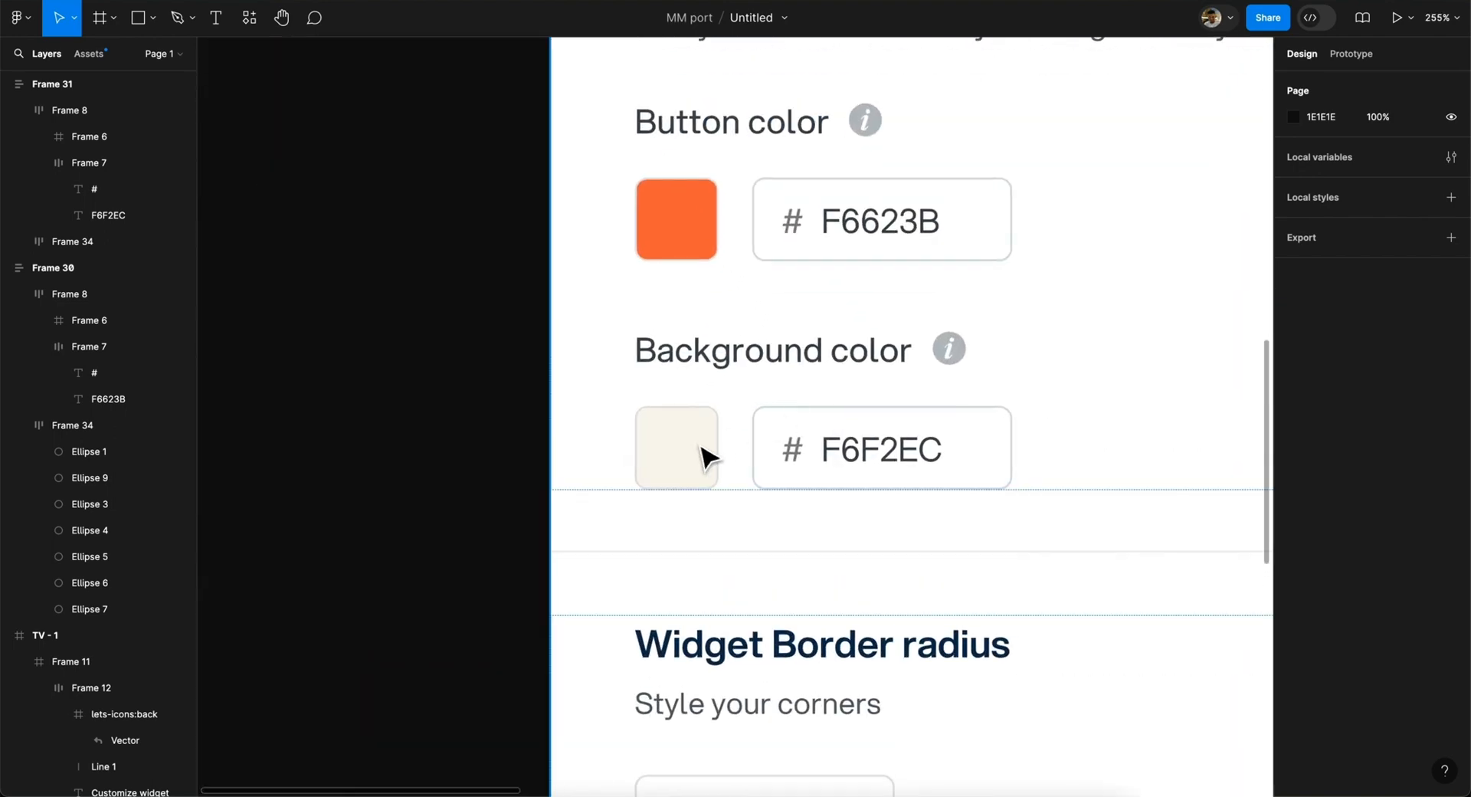
scroll(700, 449, down, 5)
scroll(699, 459, right, 3)
scroll(720, 471, up, 2)
scroll(738, 489, down, 3)
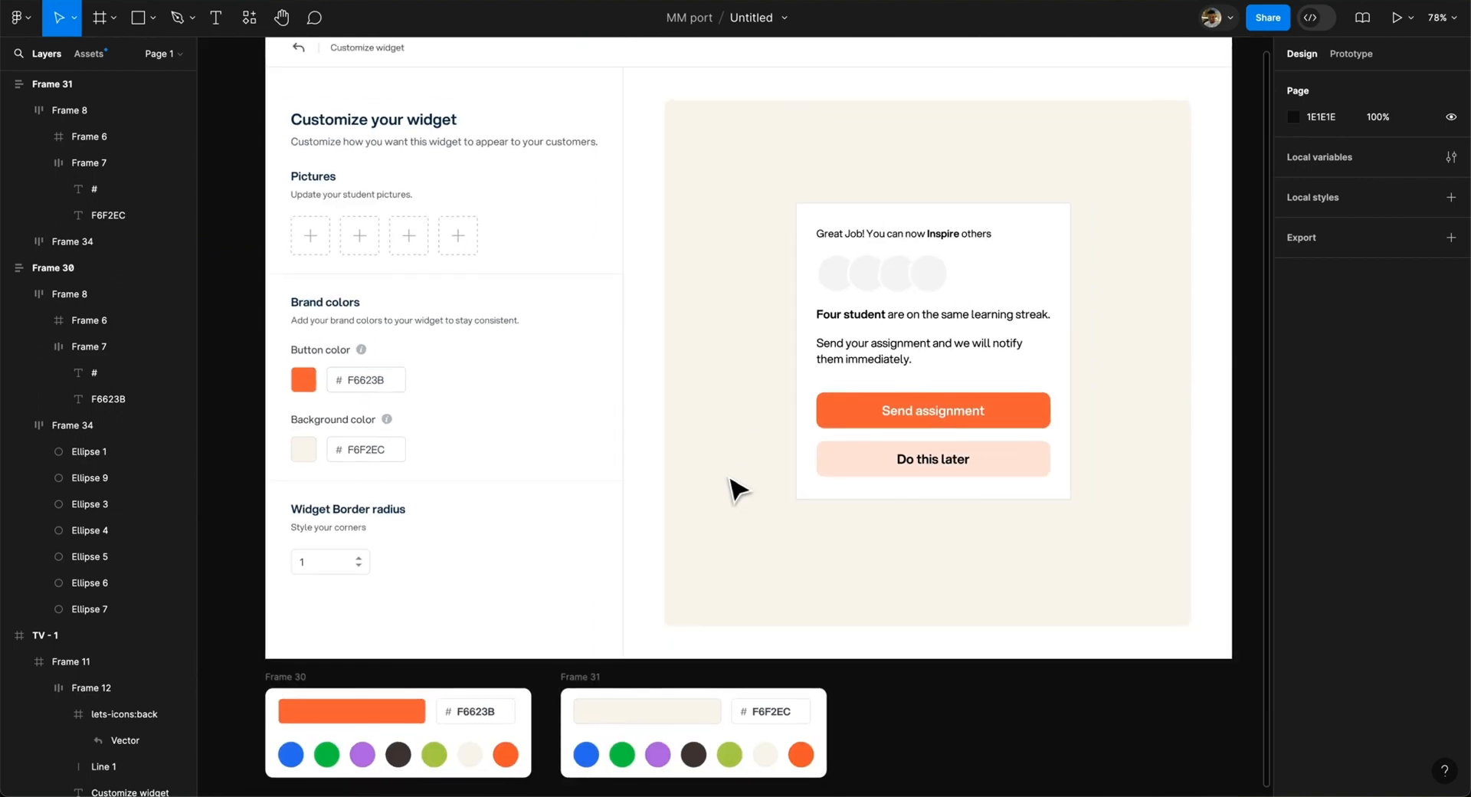
- Examine the color swatches in the two color picker cards, Frame 30 and Frame 31, below the main screen
scroll(737, 487, down, 5)
scroll(737, 488, left, 2)
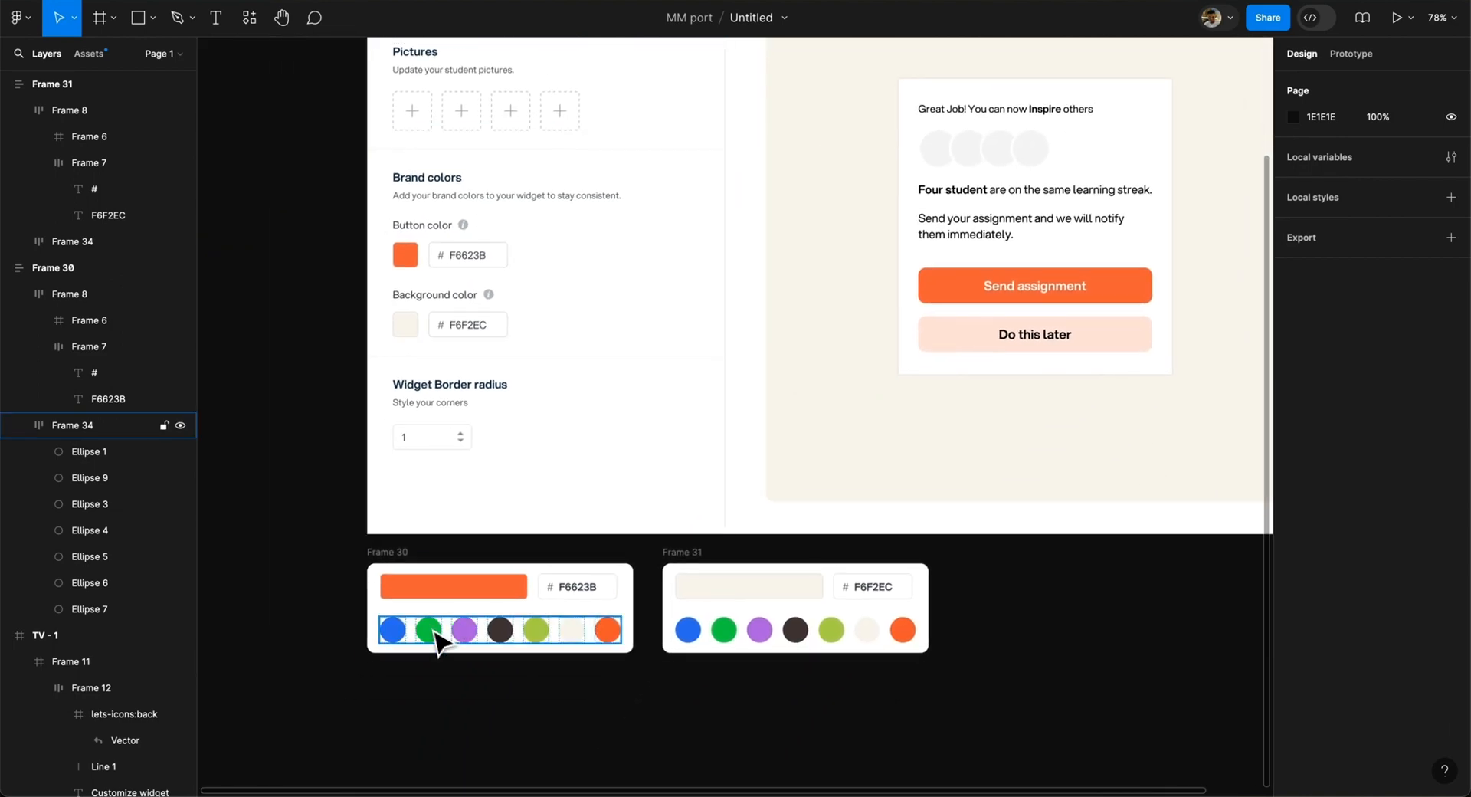
scroll(467, 639, up, 3)
scroll(474, 630, down, 3)
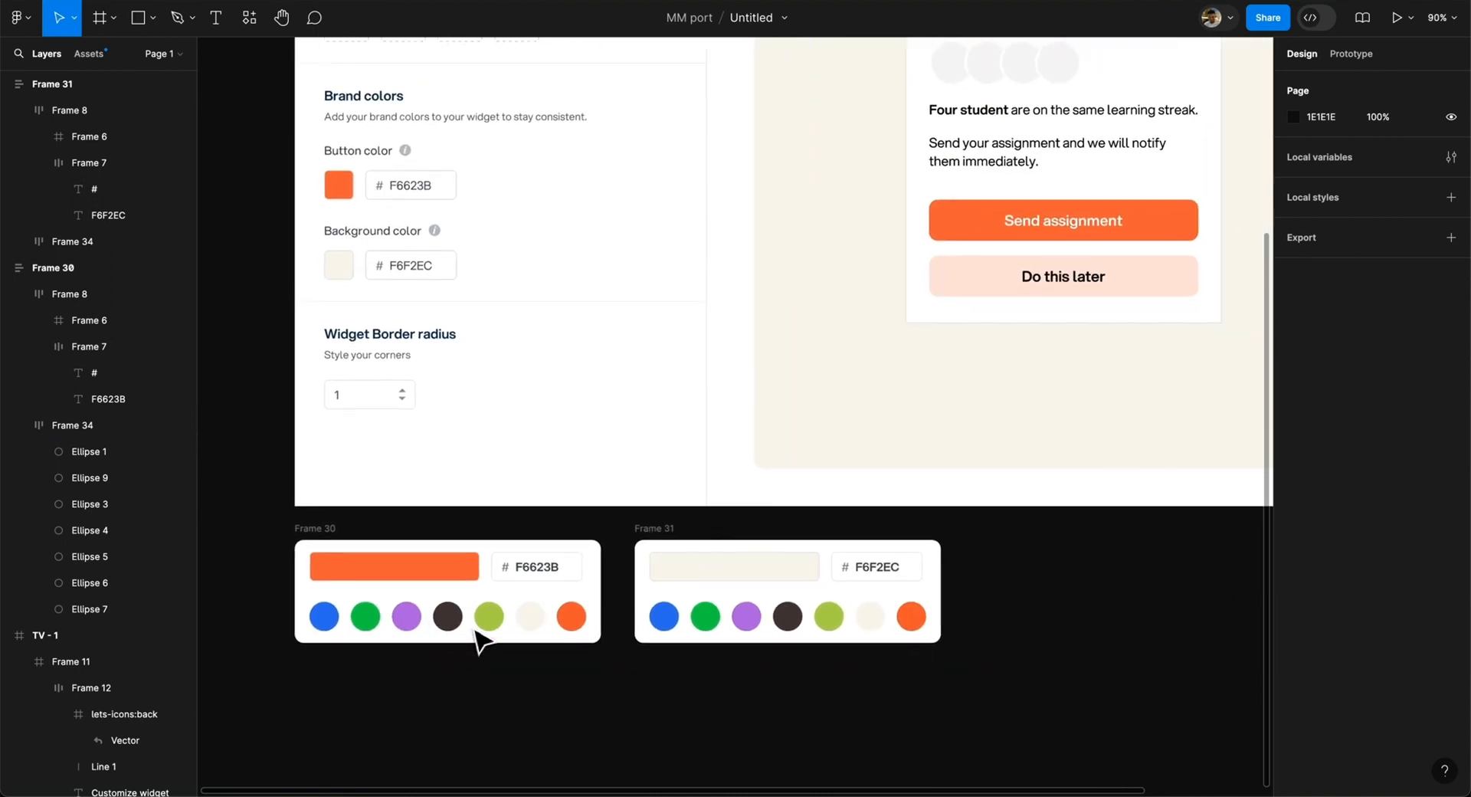
scroll(483, 640, right, 2)
scroll(483, 641, left, 1)
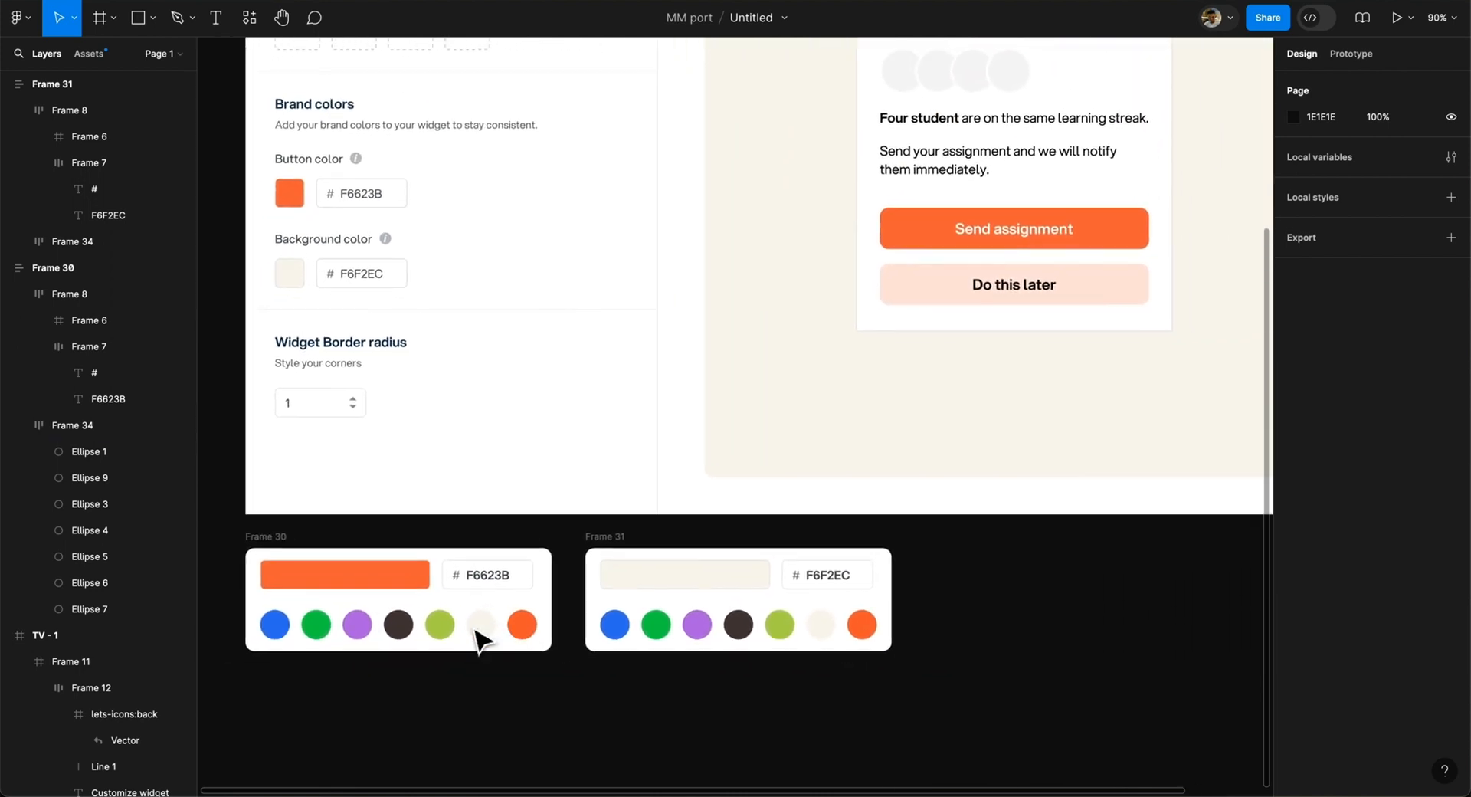
click(620, 537)
- Examine the Widget Border radius field and the corners of the widget card in the preview
scroll(635, 536, left, 4)
scroll(636, 536, up, 1)
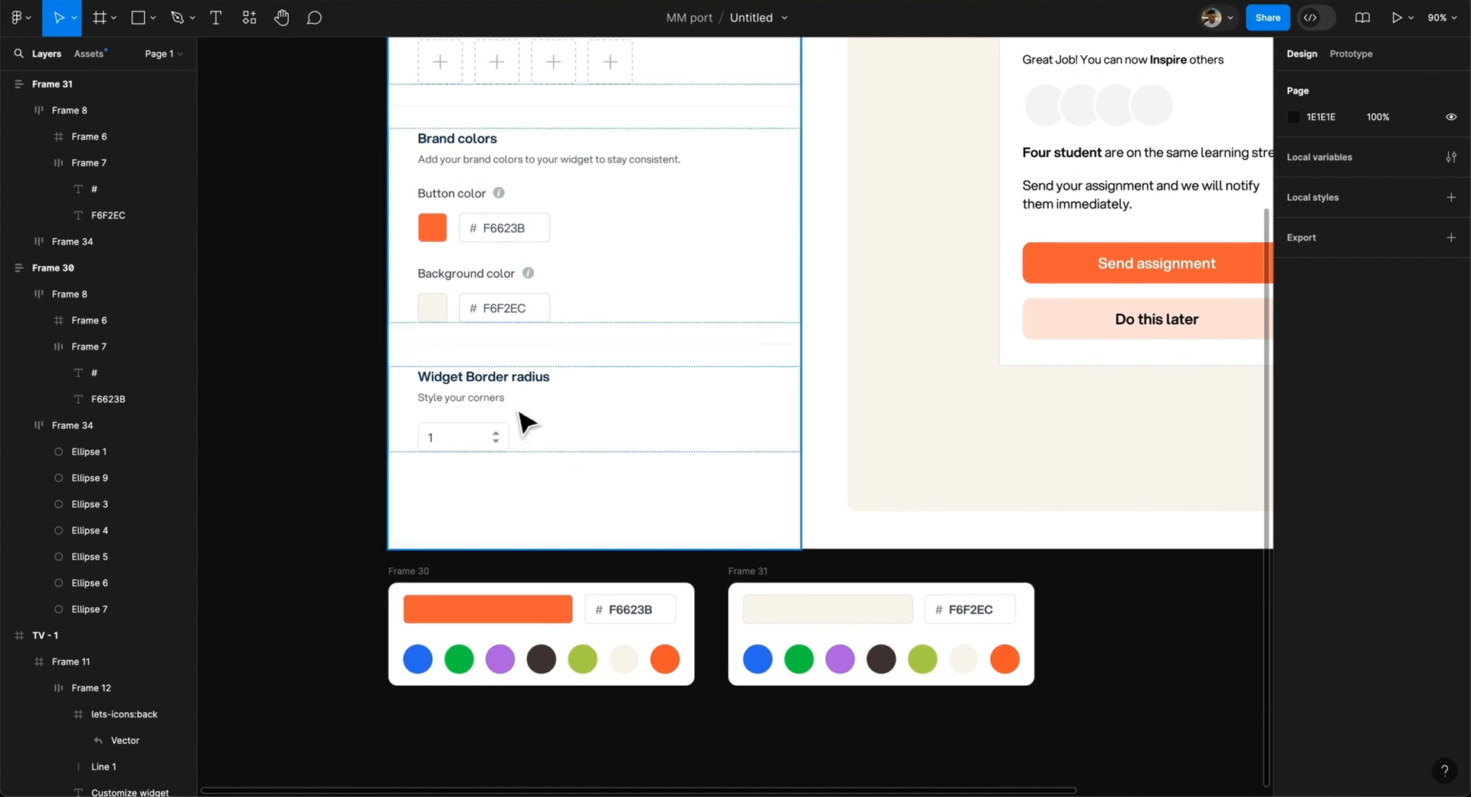
scroll(478, 431, up, 5)
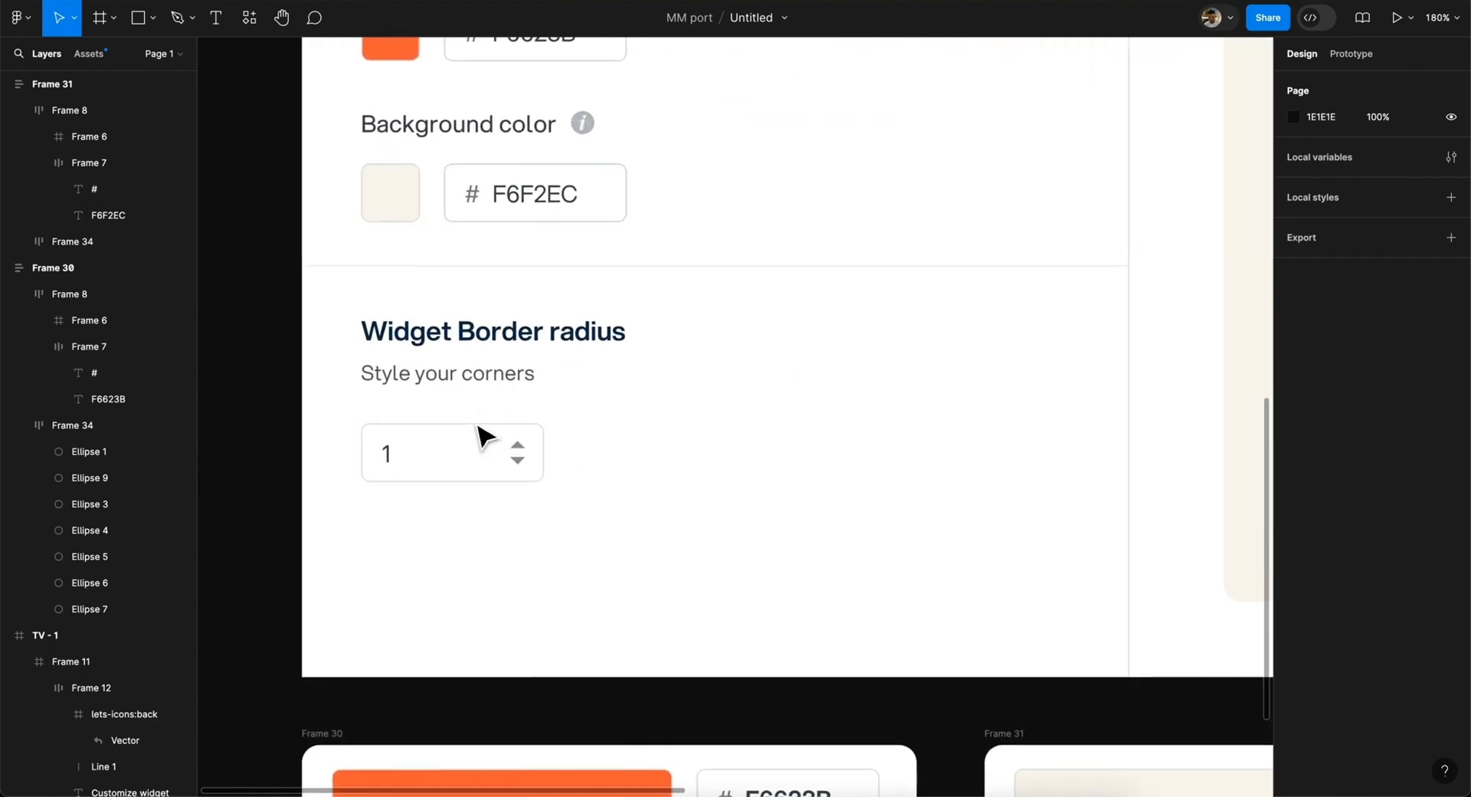
scroll(503, 457, up, 2)
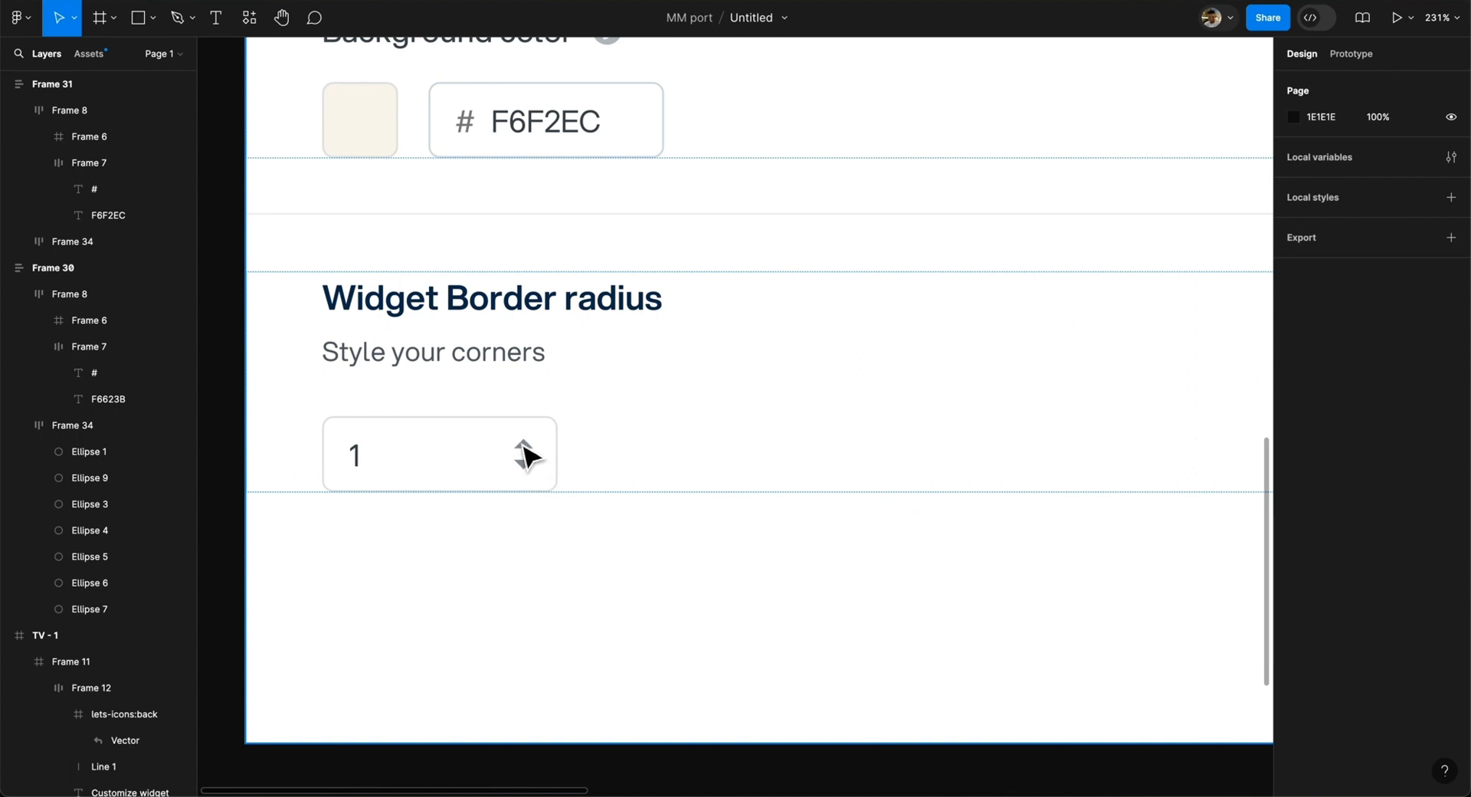
scroll(524, 461, down, 5)
scroll(525, 461, right, 5)
scroll(526, 462, up, 3)
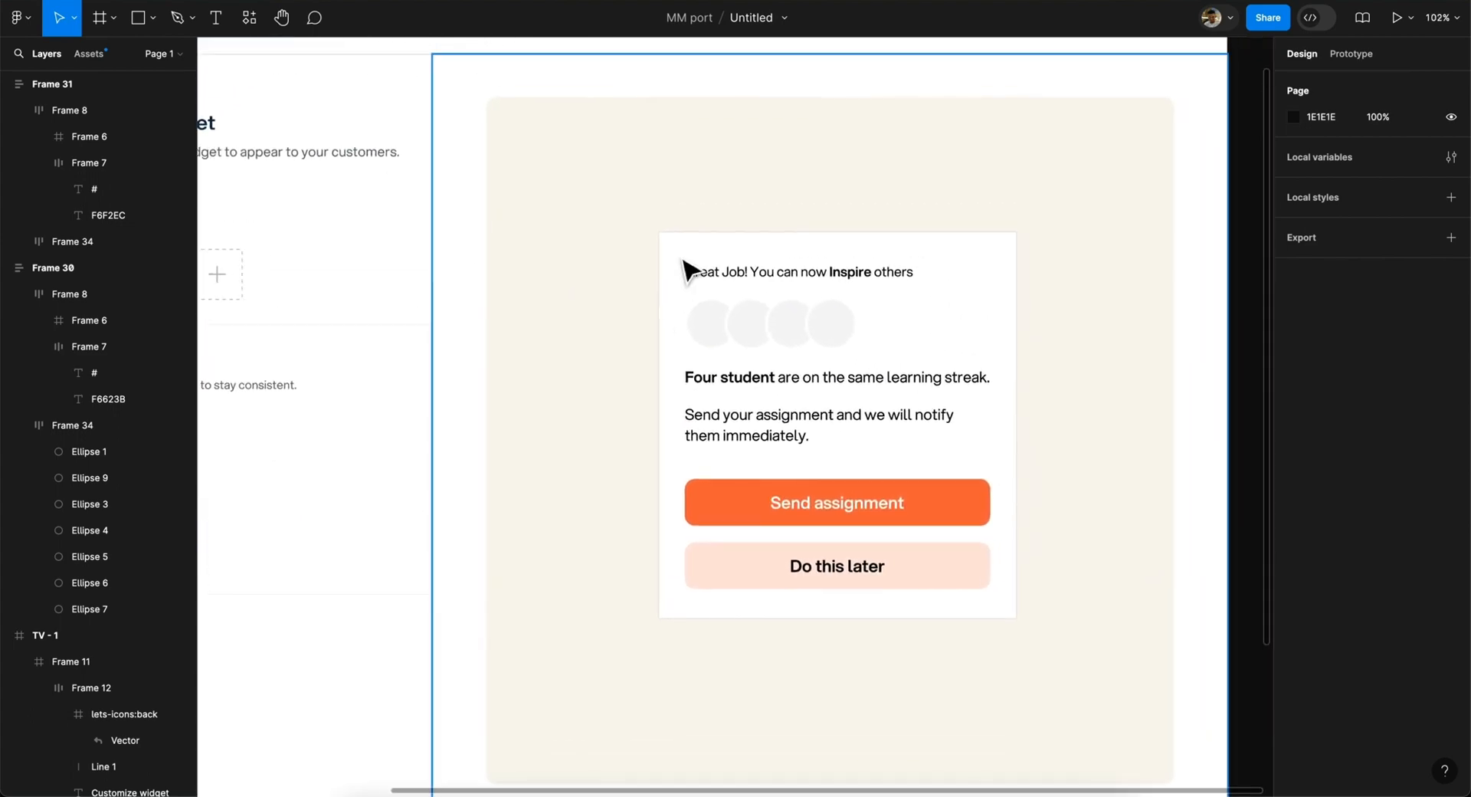
scroll(684, 271, up, 5)
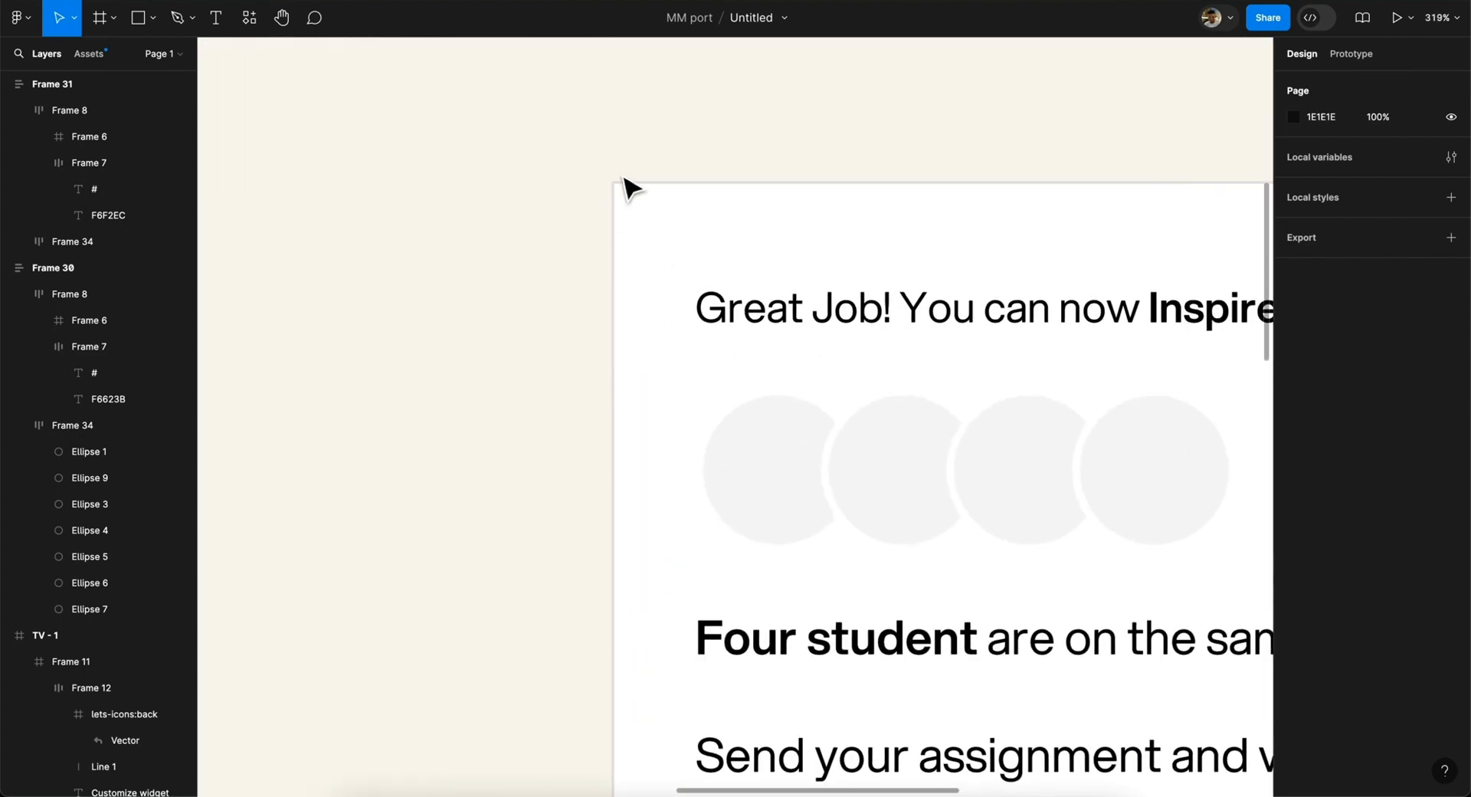
scroll(626, 187, down, 8)
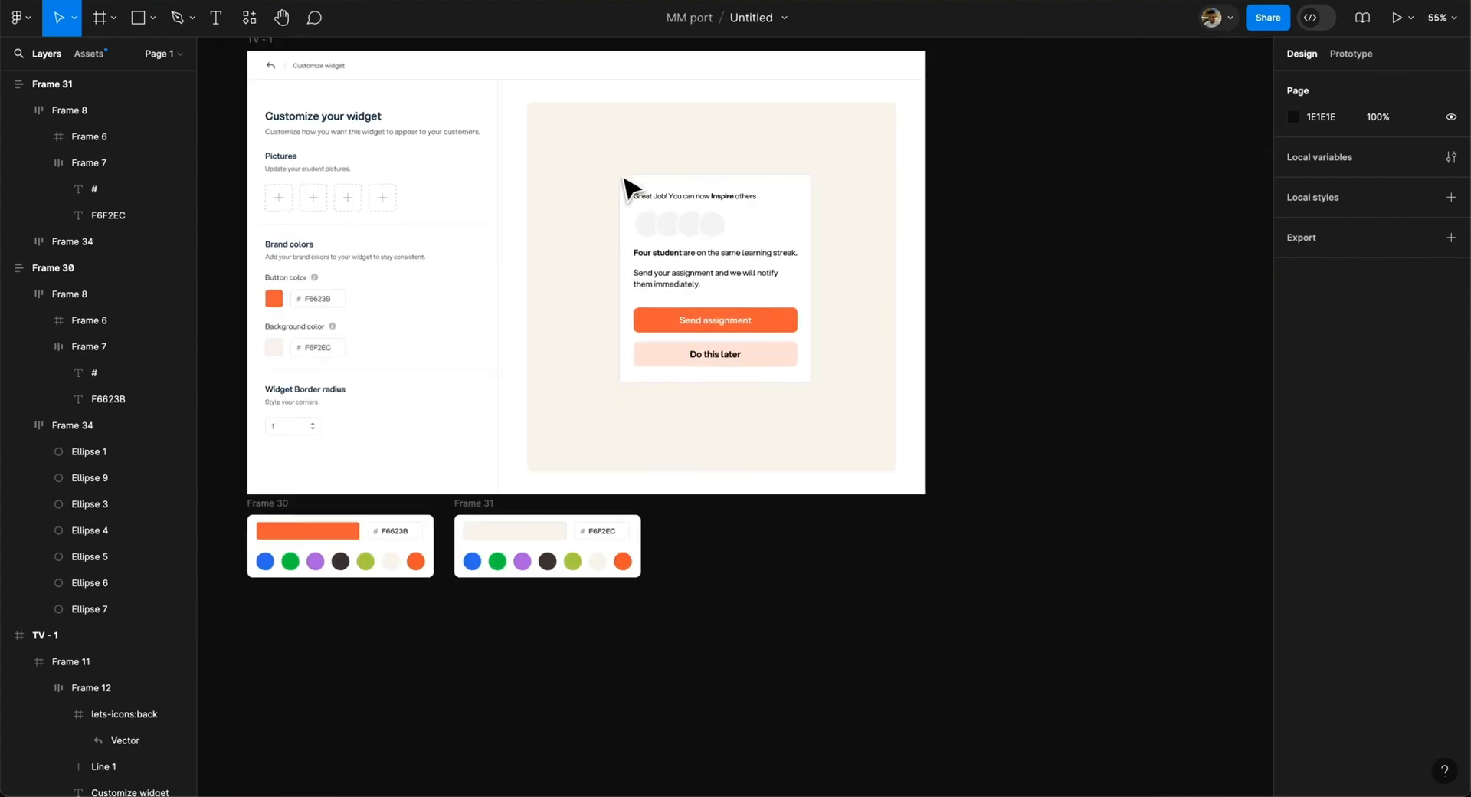
scroll(697, 205, up, 5)
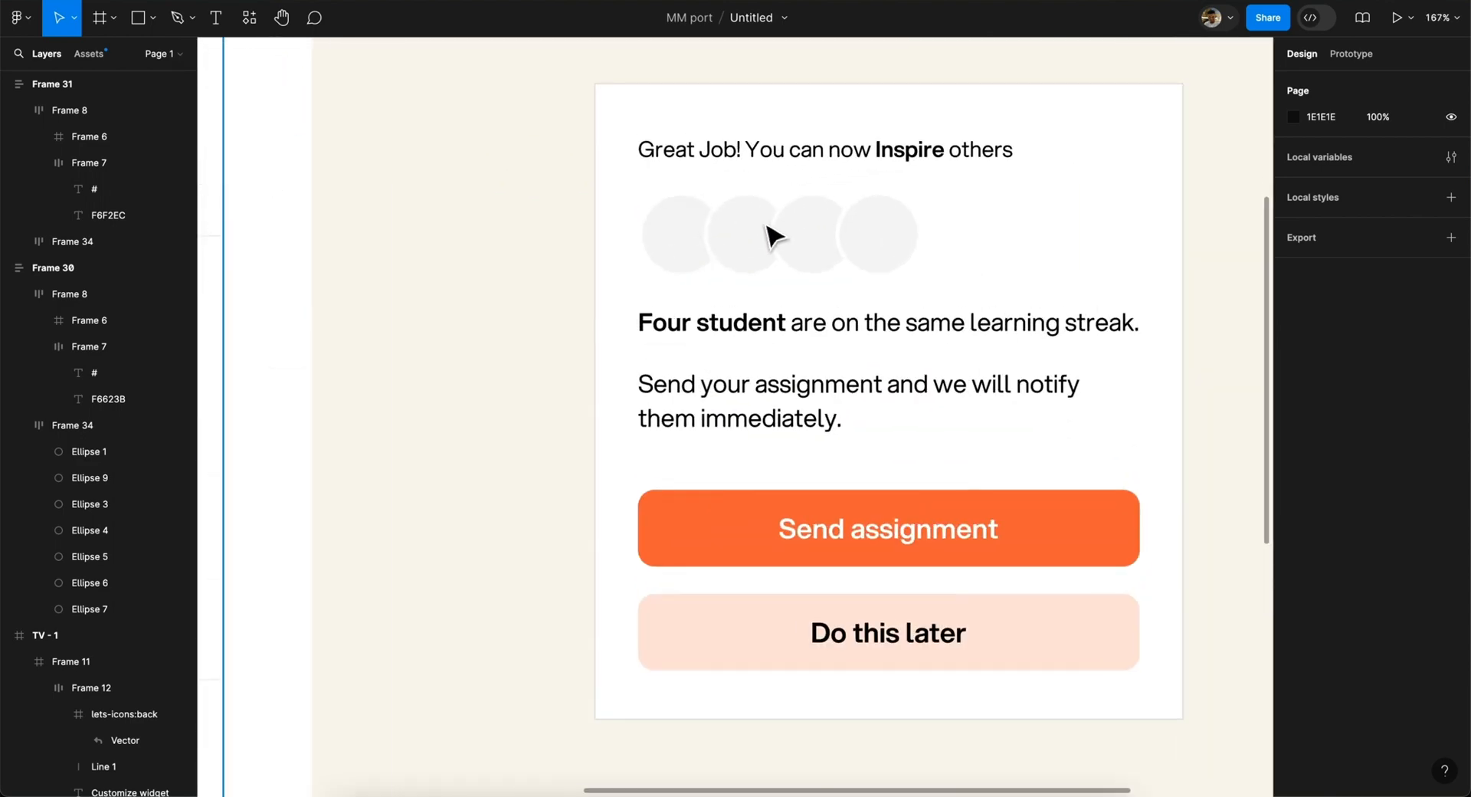
scroll(773, 236, down, 6)
scroll(775, 236, up, 3)
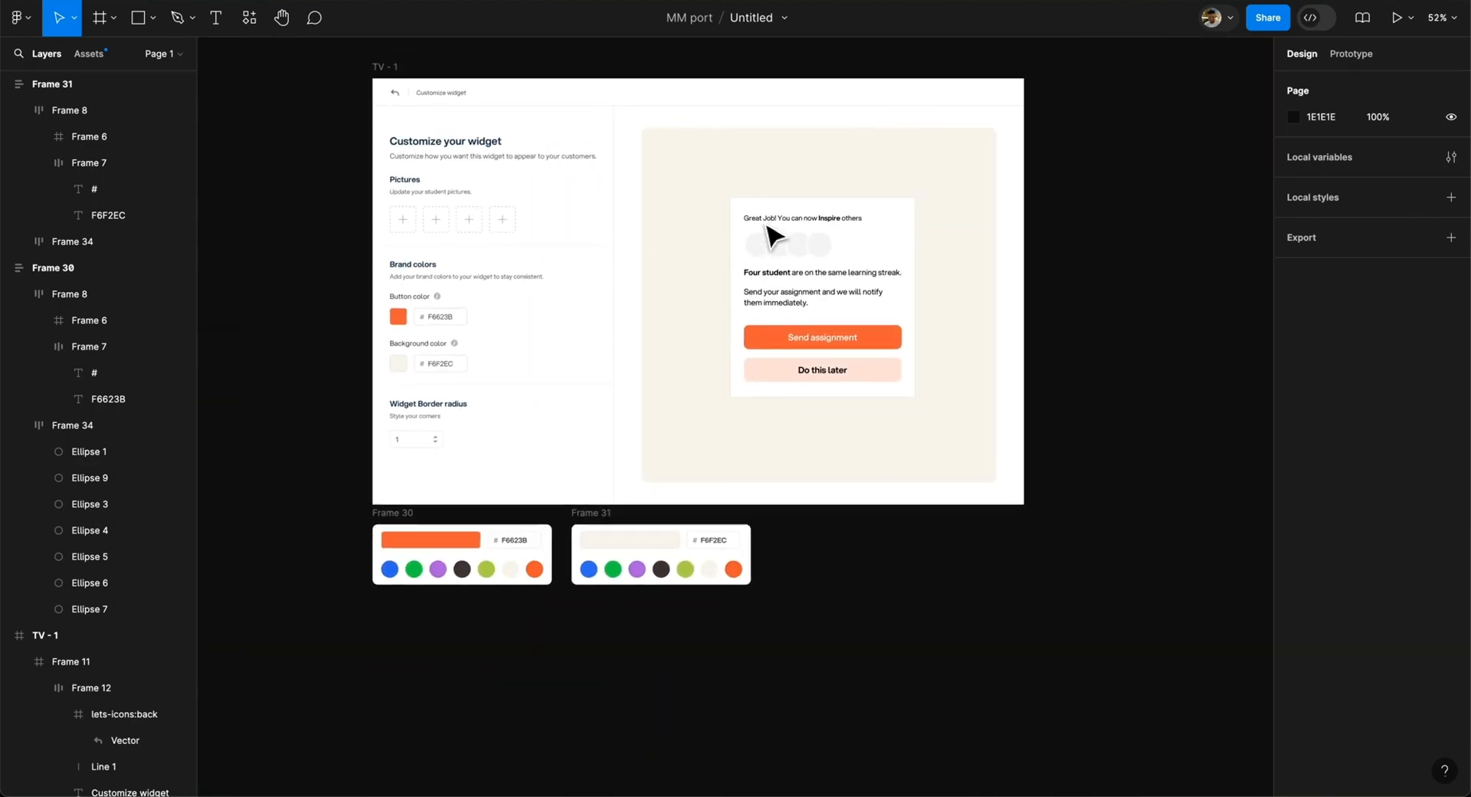
scroll(774, 236, left, 3)
scroll(774, 236, down, 3)
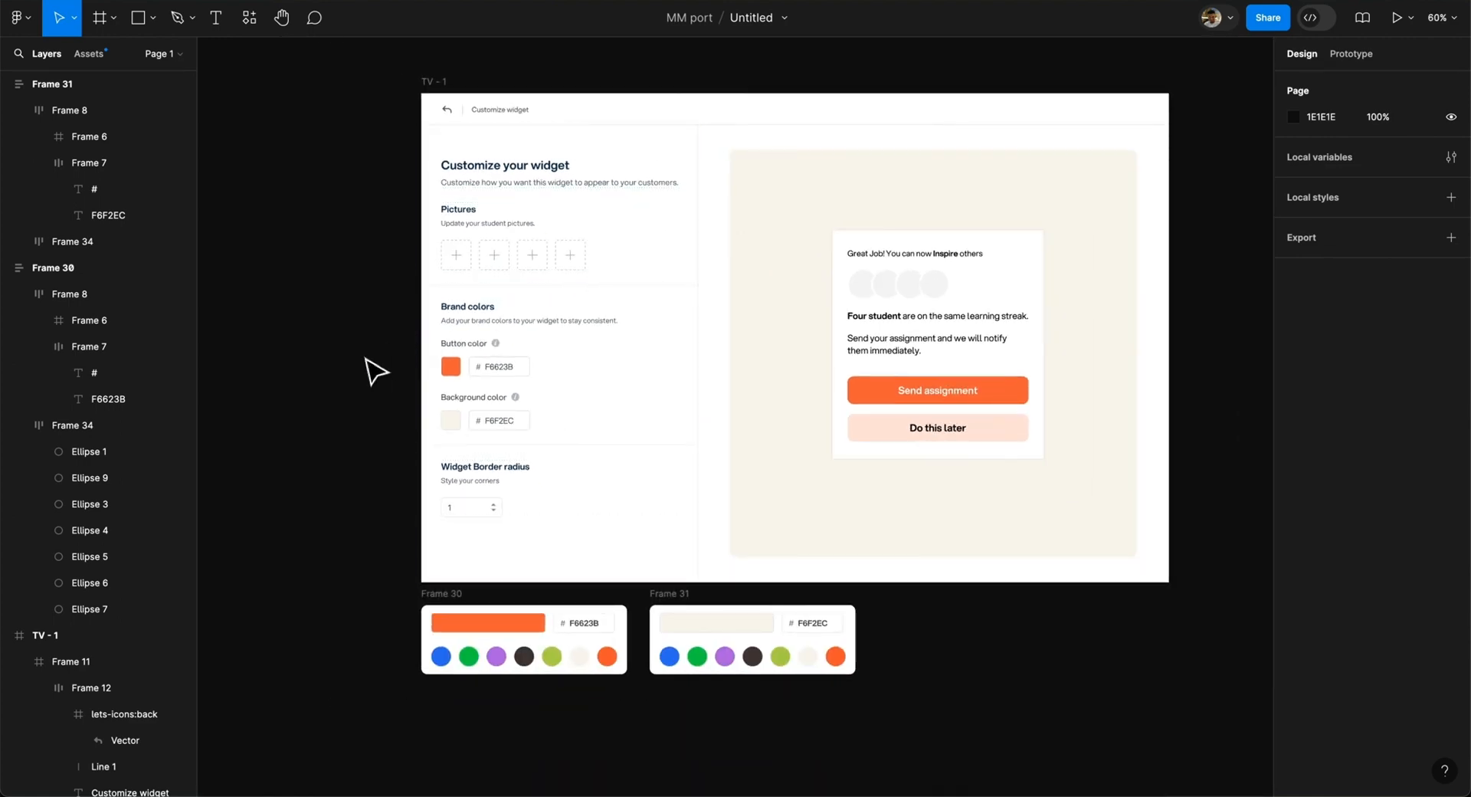
scroll(375, 372, down, 2)
scroll(376, 371, up, 3)
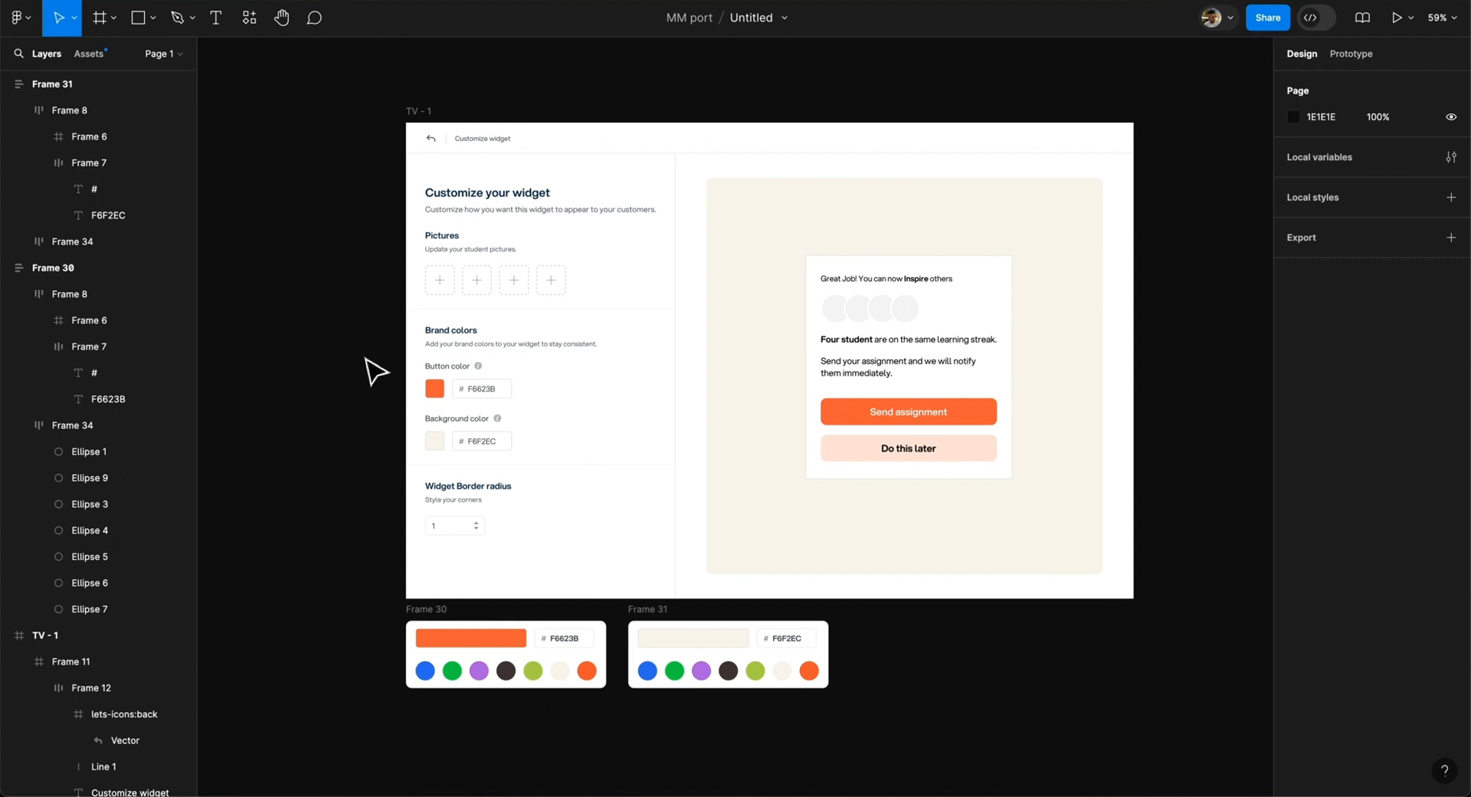
- Compare the Frame 30 picker and the Button color swatch with the Send assignment and Do this later buttons
ctrl+scroll(375, 372, up, 5)
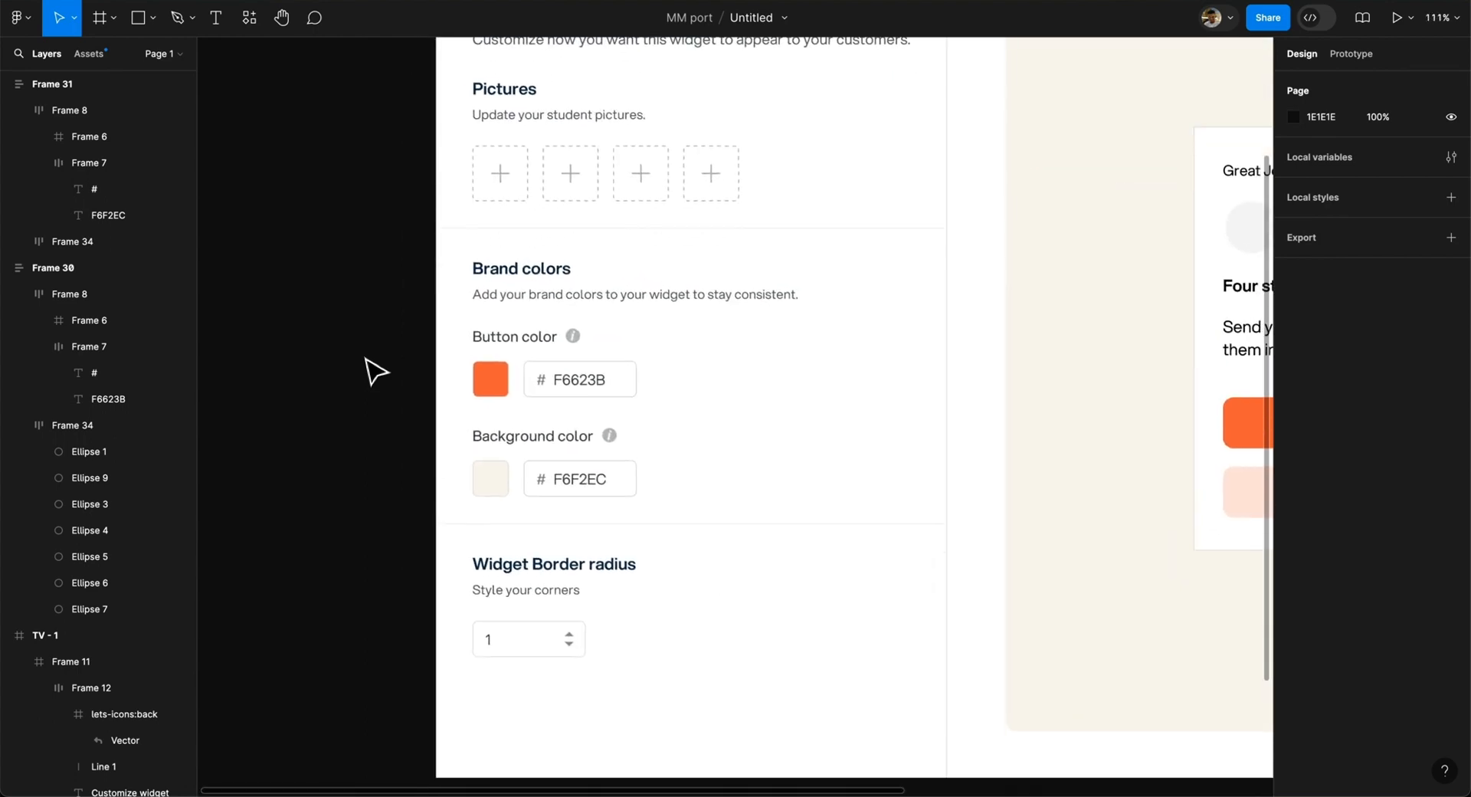
scroll(486, 337, down, 5)
ctrl+scroll(486, 337, down, 1)
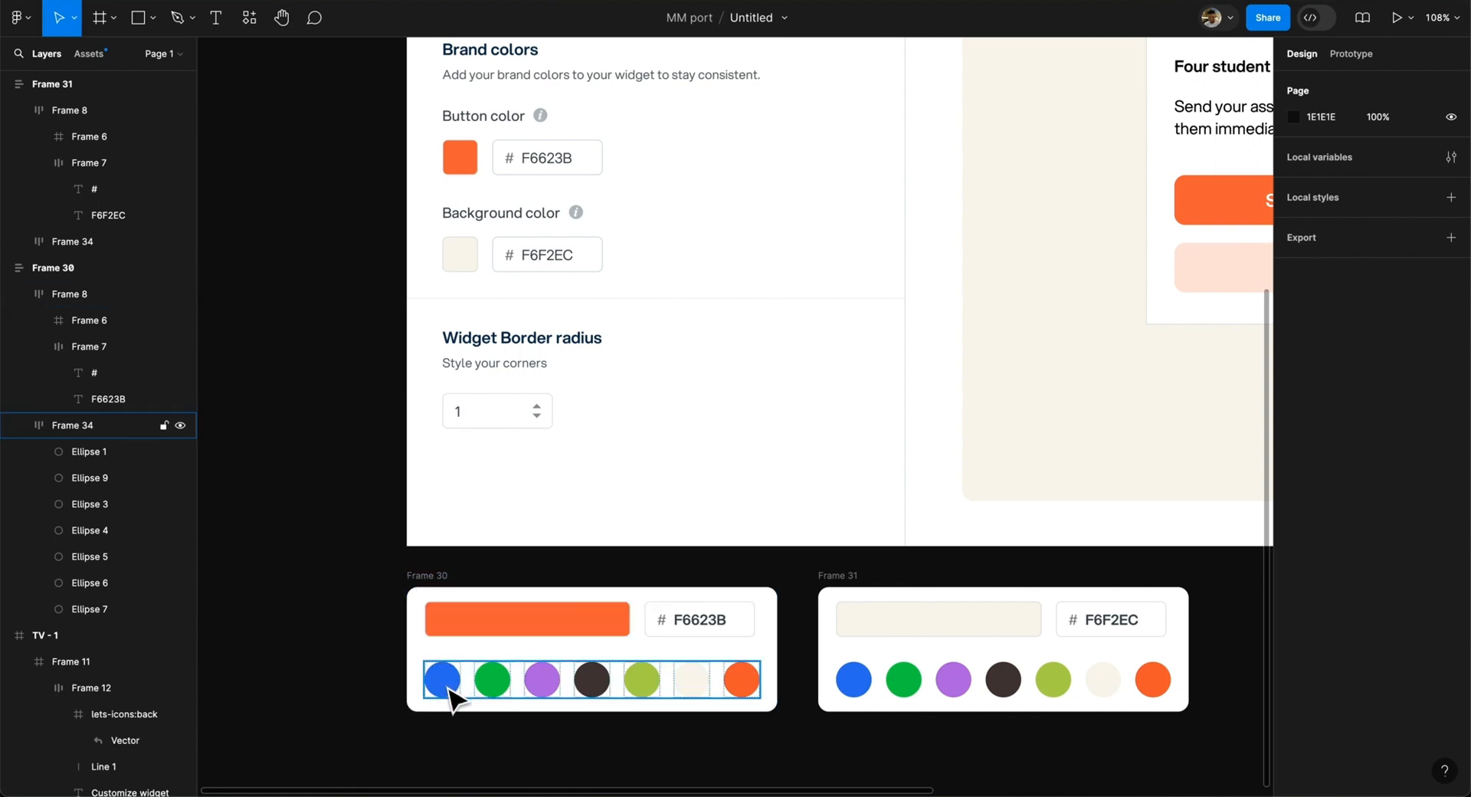
scroll(450, 697, up, 1)
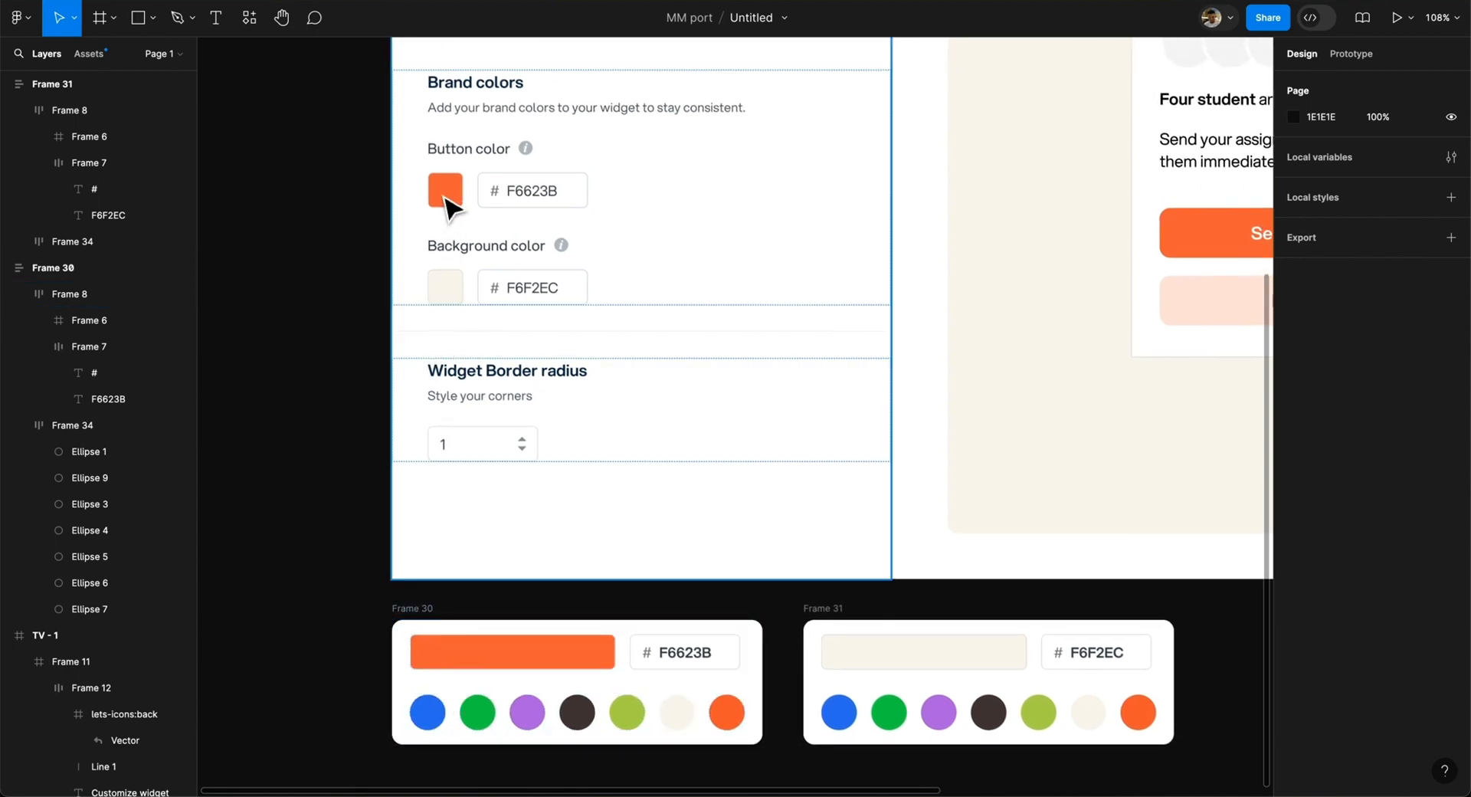
scroll(450, 207, right, 5)
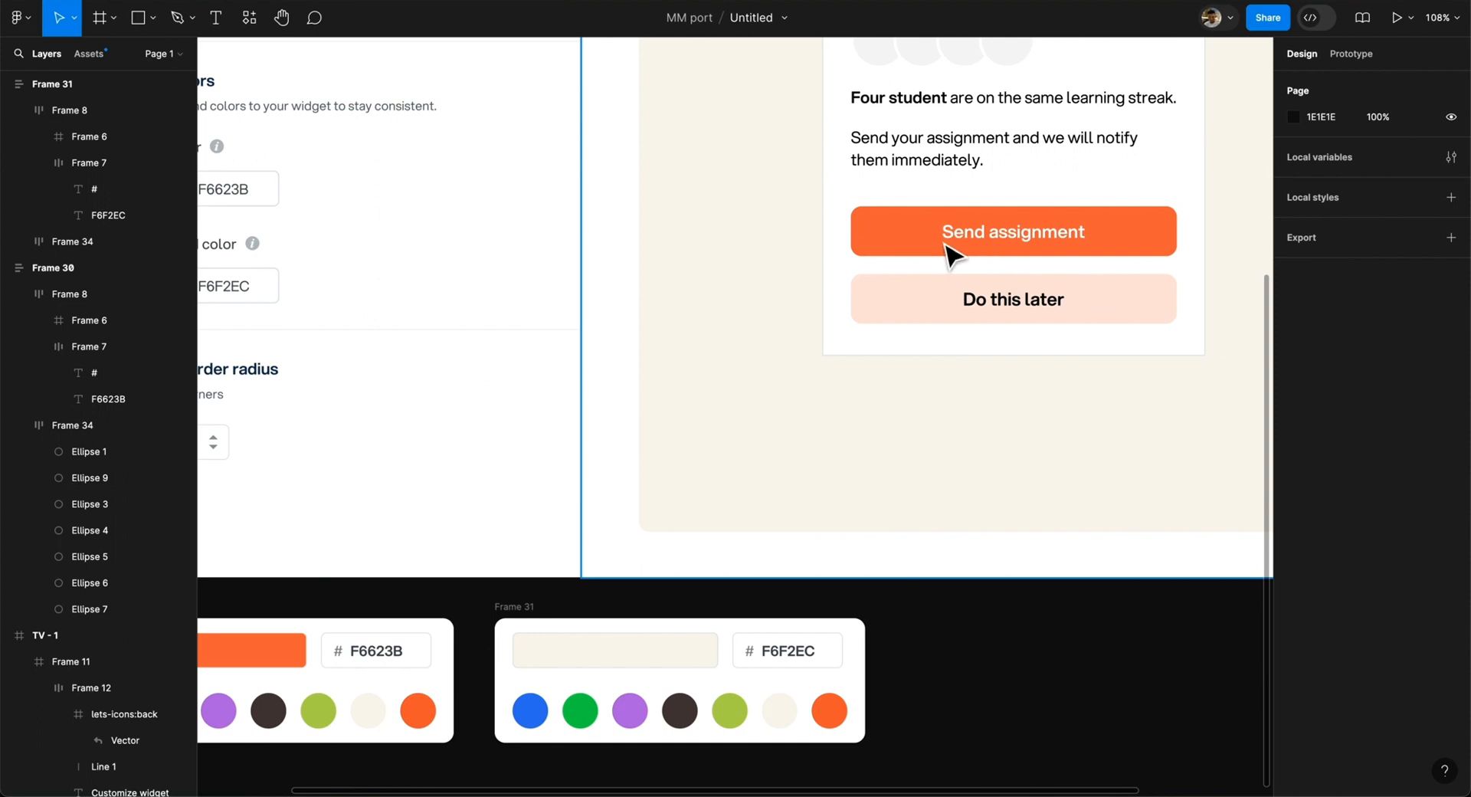
scroll(988, 320, right, 1)
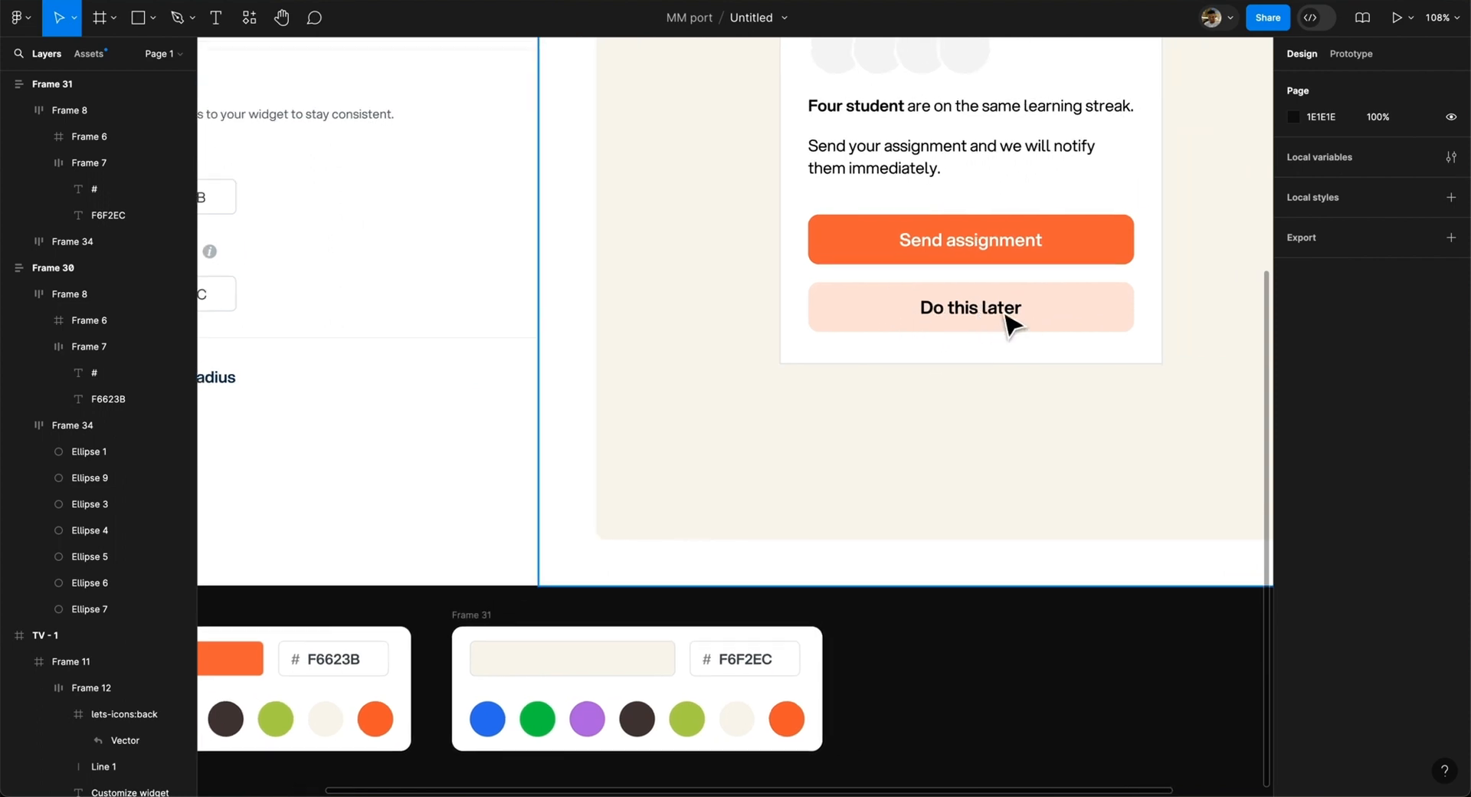
scroll(967, 321, down, 2)
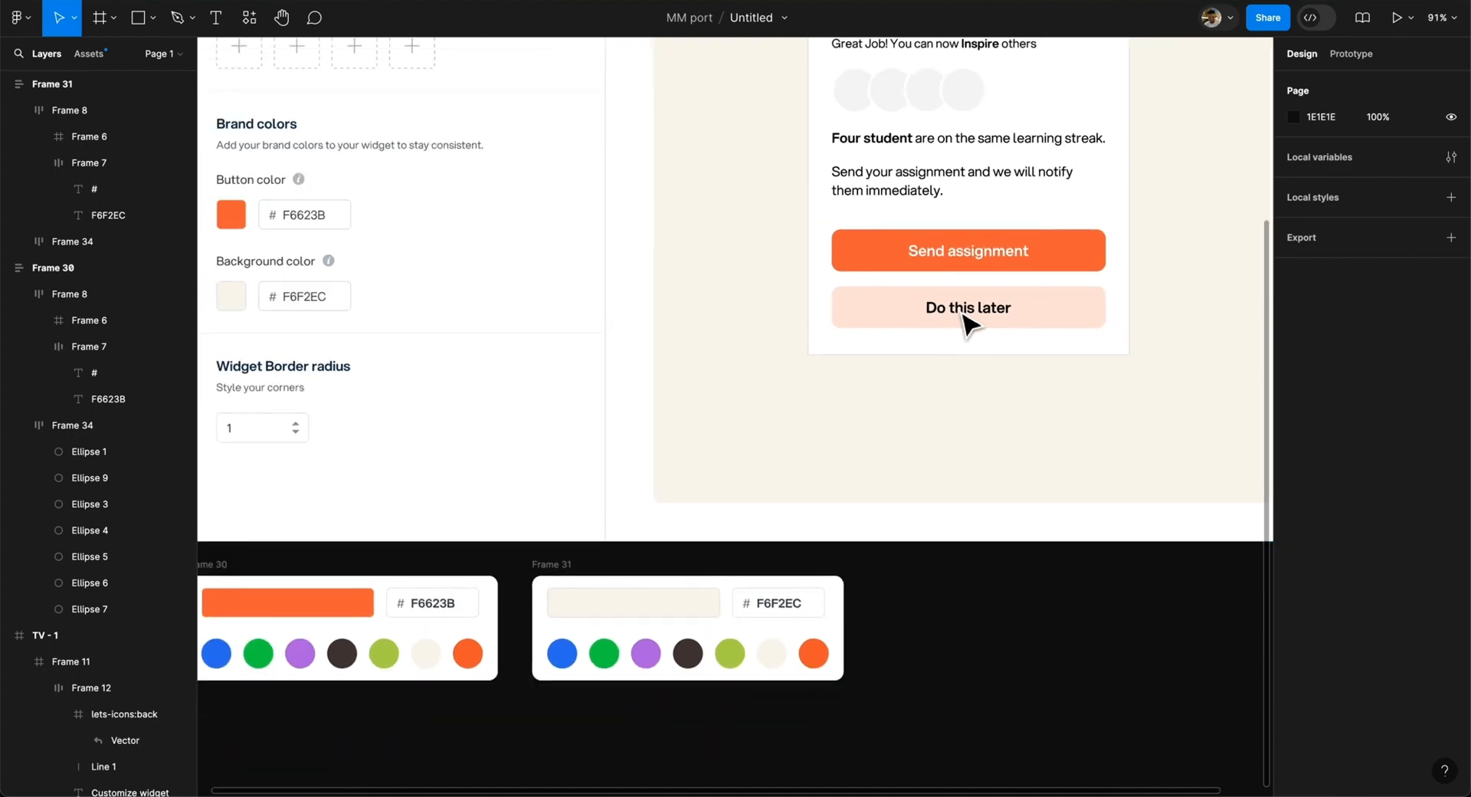
scroll(969, 324, left, 1)
scroll(967, 322, left, 1)
scroll(966, 321, up, 1)
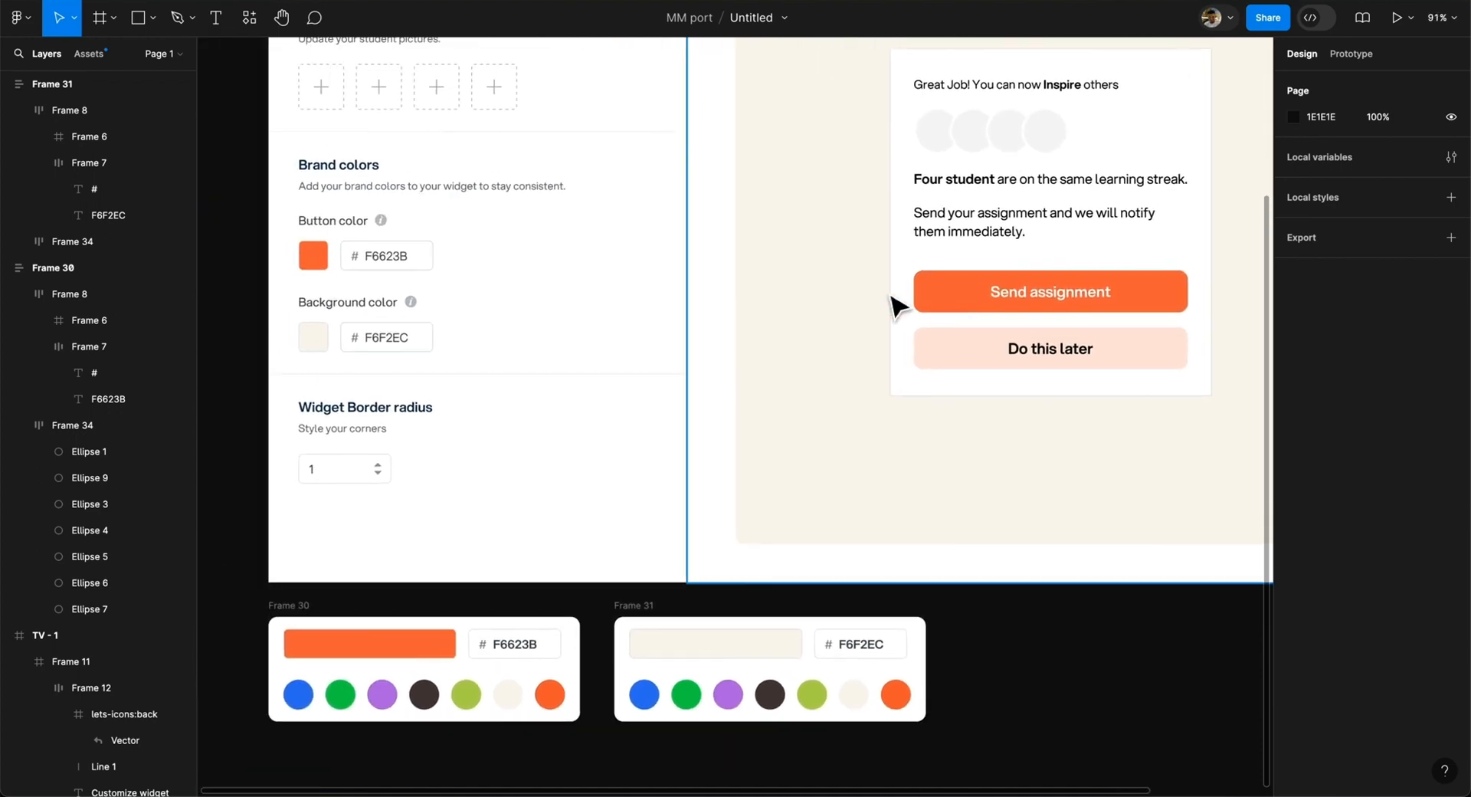
- Review the hex code fields for the button and background colors in the Brand colors section
scroll(452, 257, up, 5)
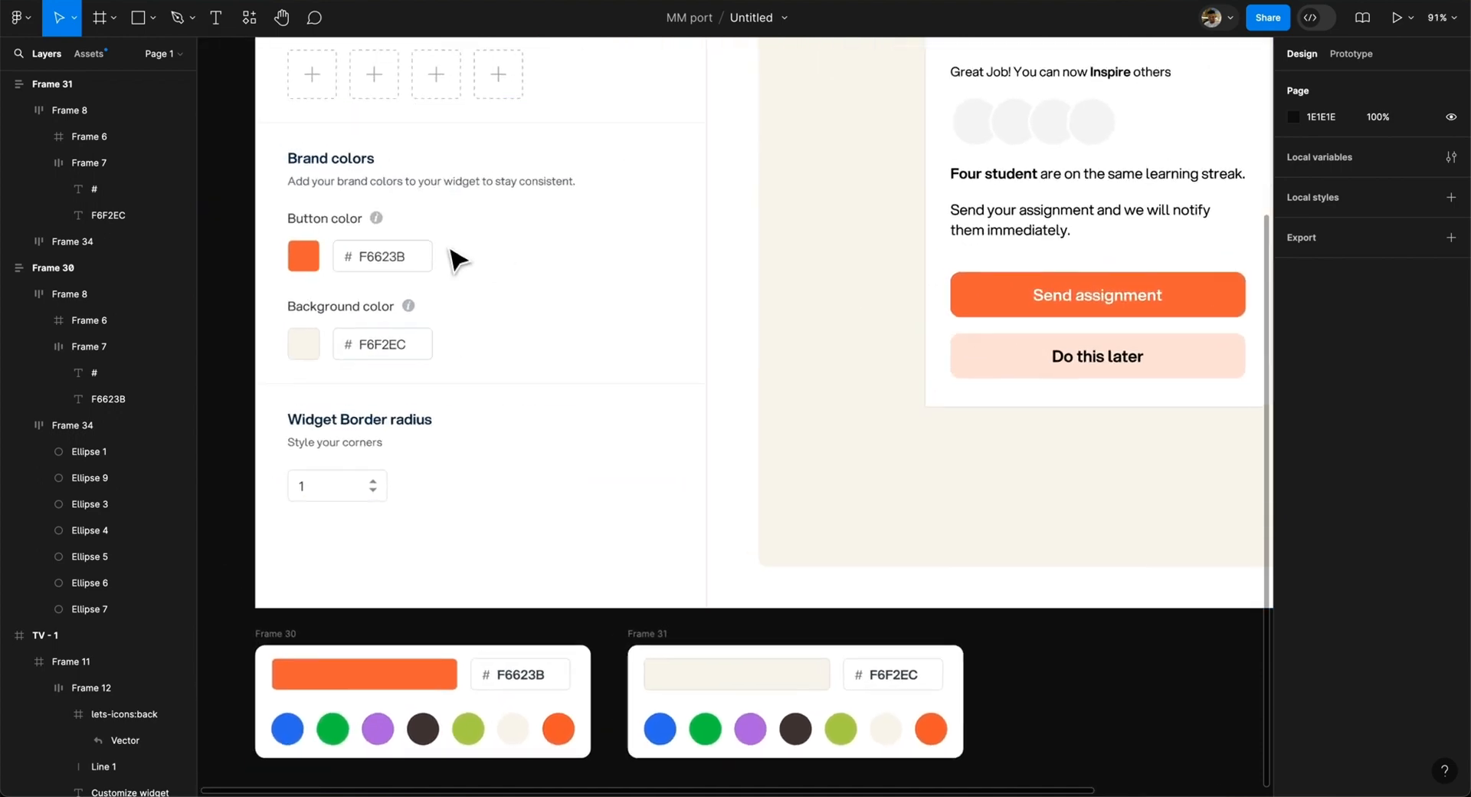
scroll(456, 255, up, 3)
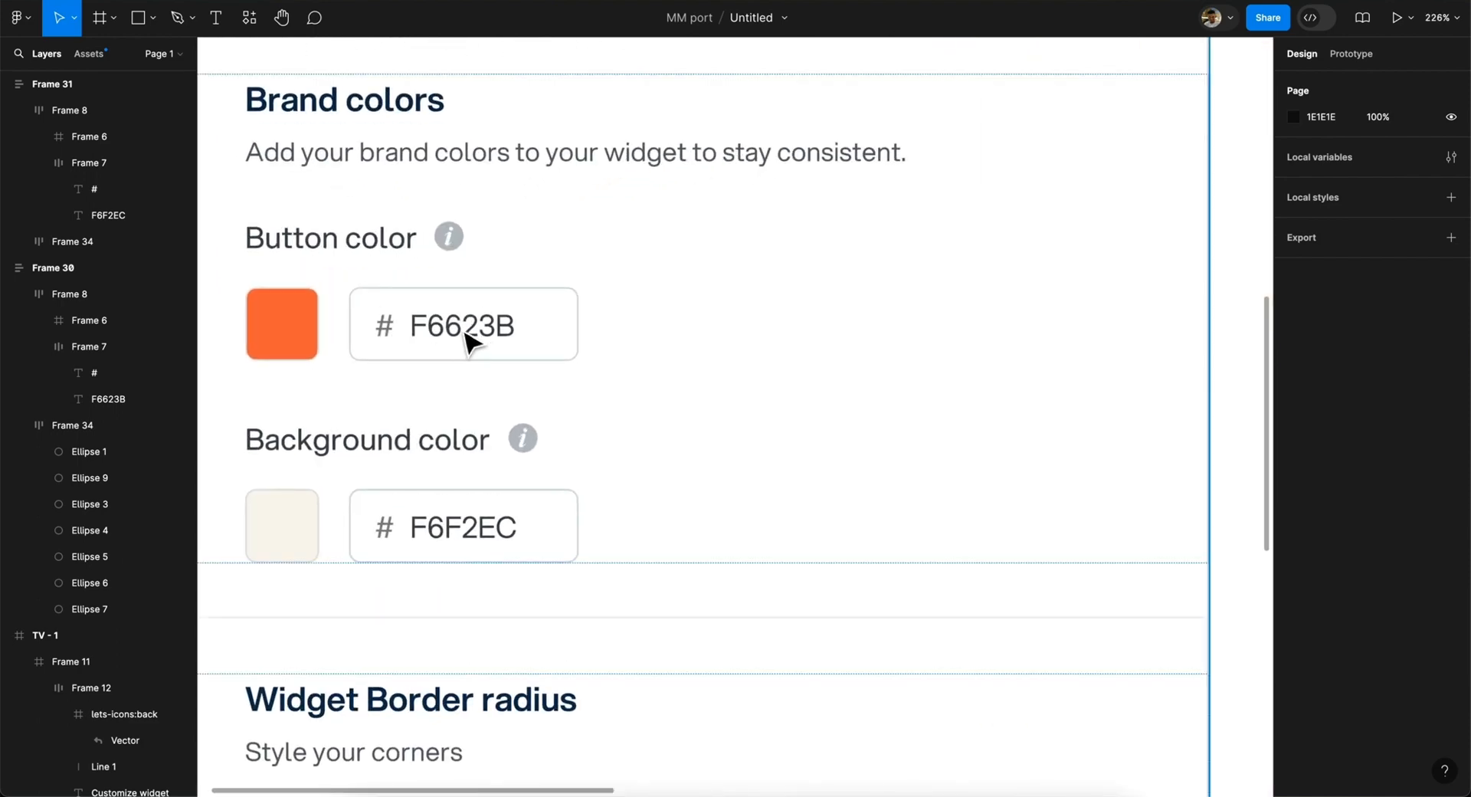
scroll(466, 341, down, 4)
scroll(469, 342, down, 5)
scroll(469, 343, right, 1)
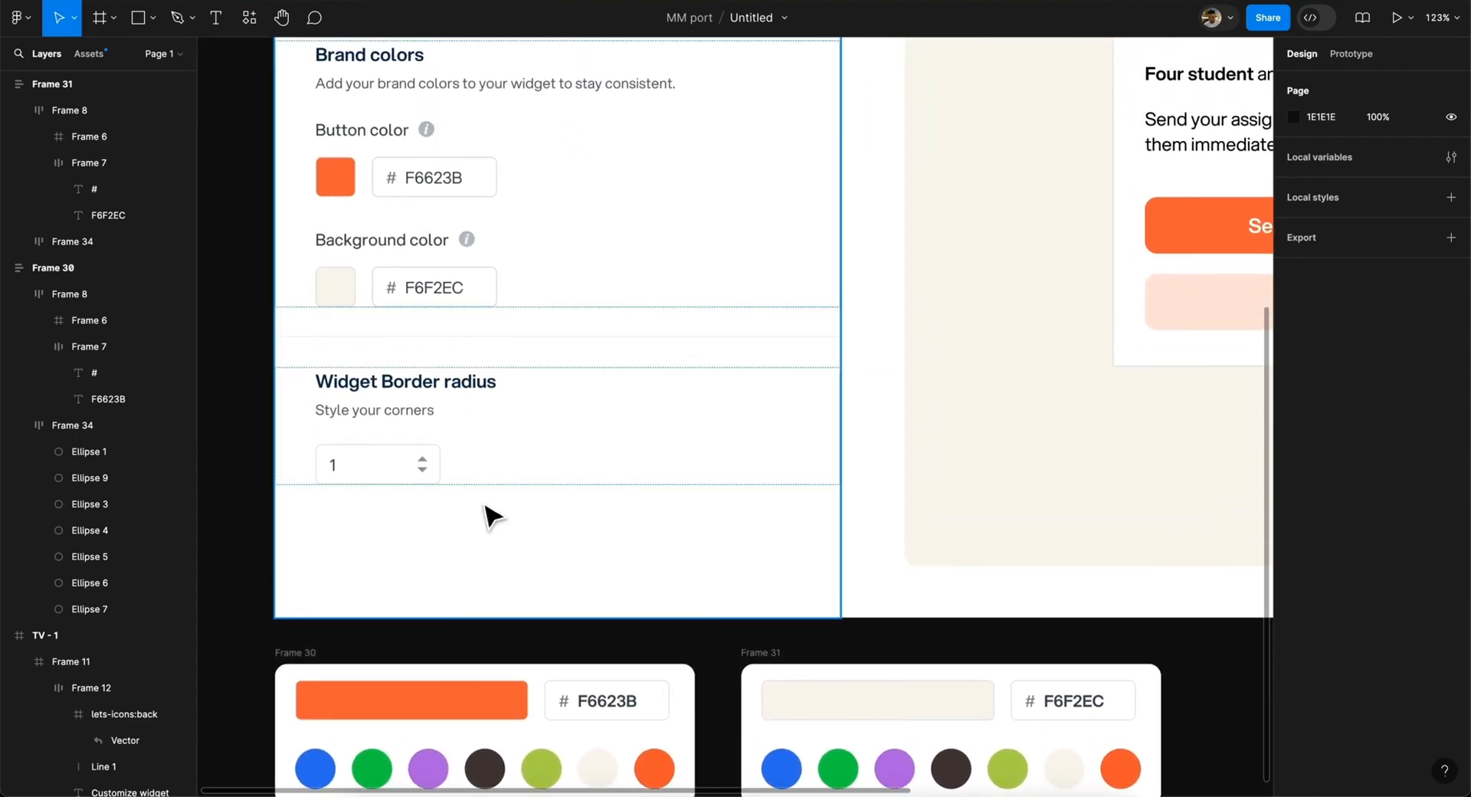
- Select the settings frame and examine the number and arrows of its Widget Border radius field
scroll(605, 617, up, 2)
scroll(605, 616, left, 1)
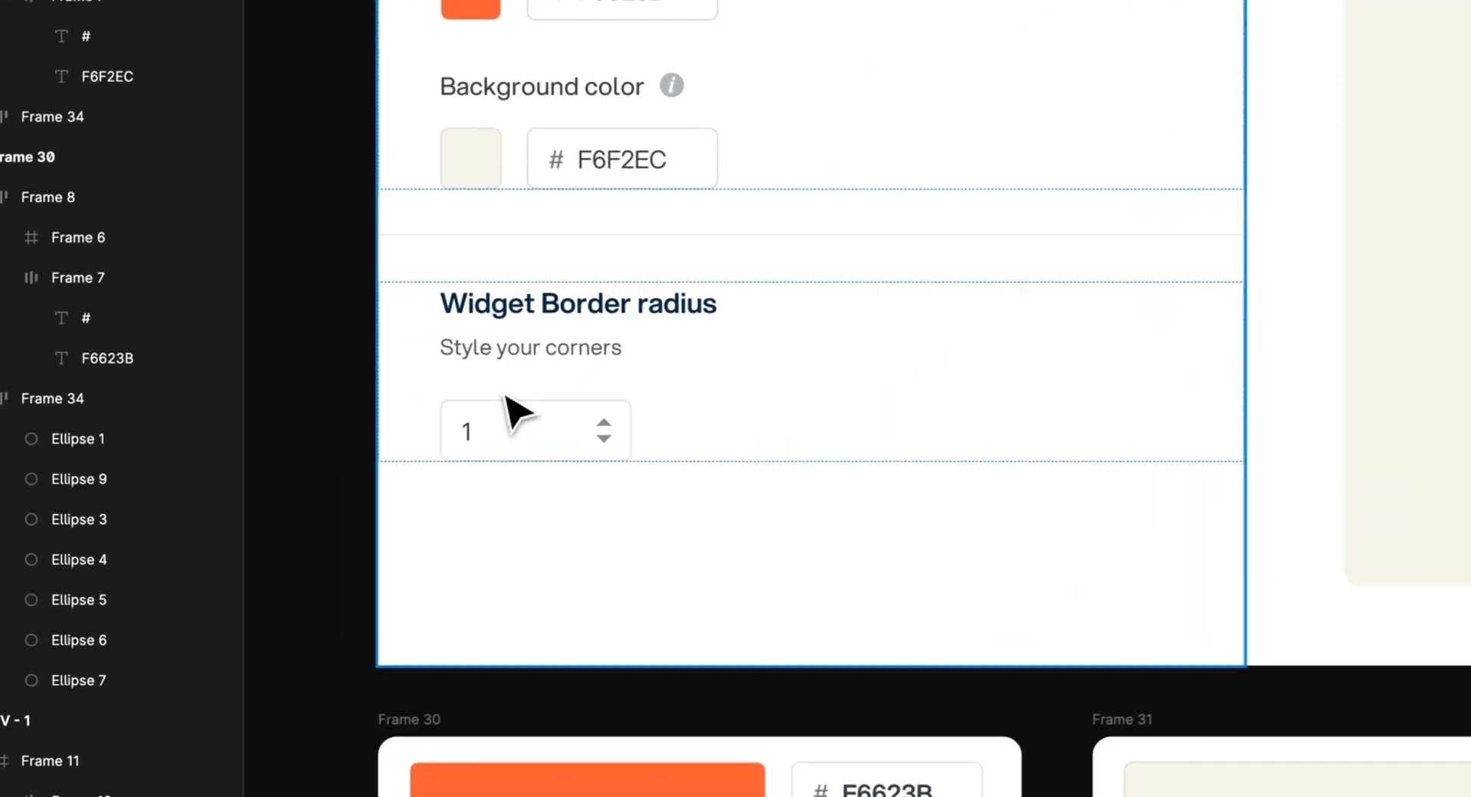
click(366, 424)
scroll(366, 424, up, 3)
scroll(627, 373, up, 1)
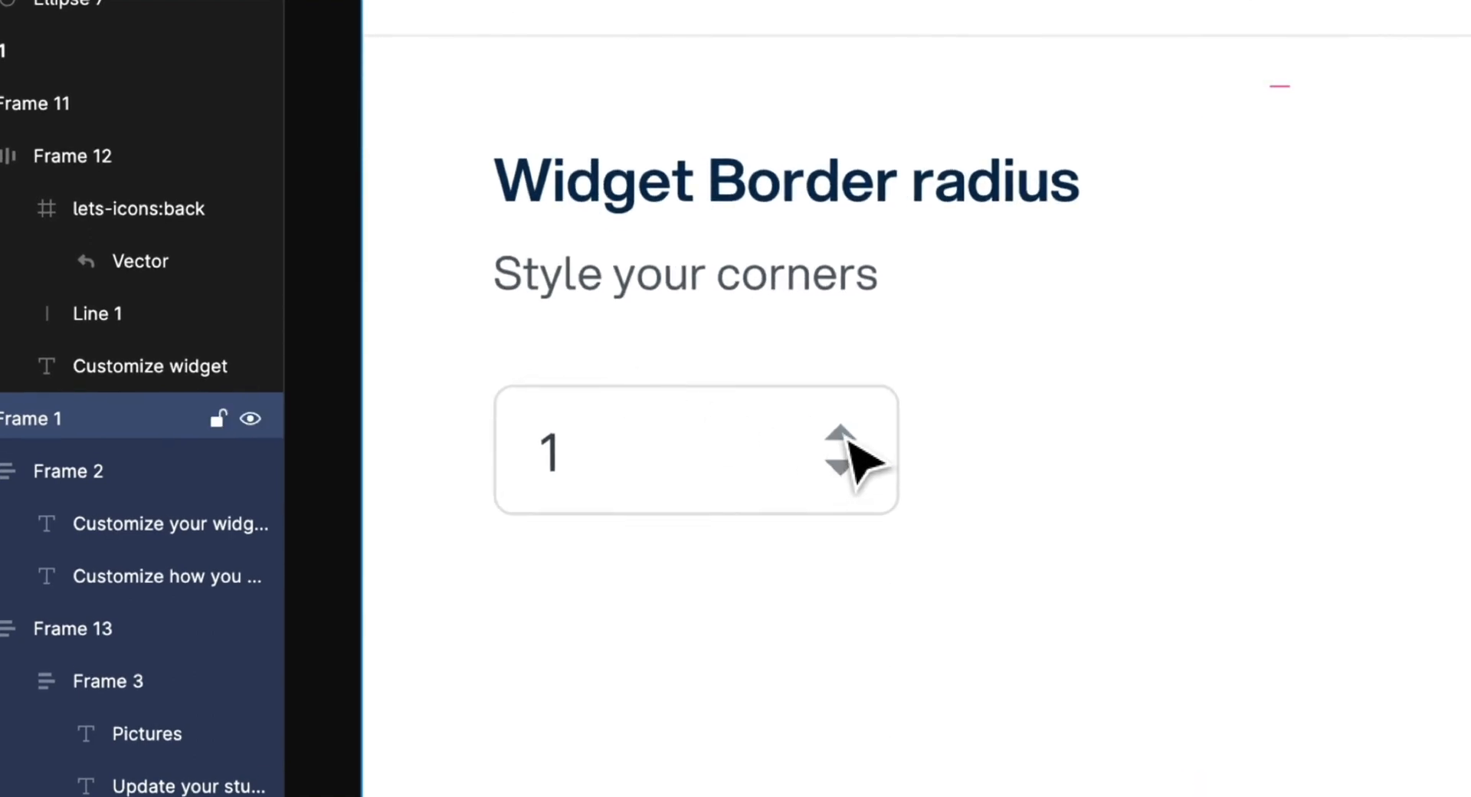
scroll(849, 453, up, 2)
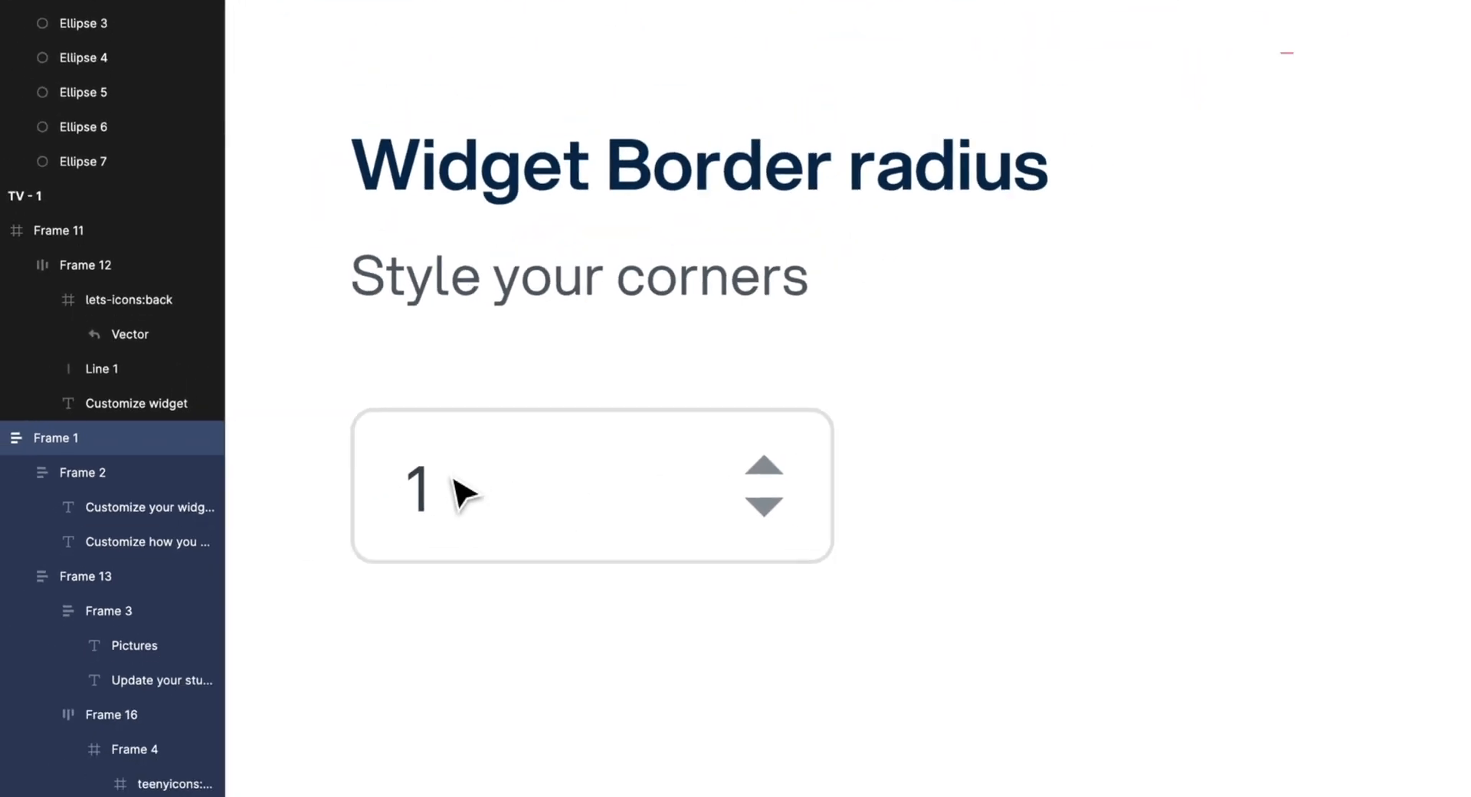
scroll(329, 502, down, 2)
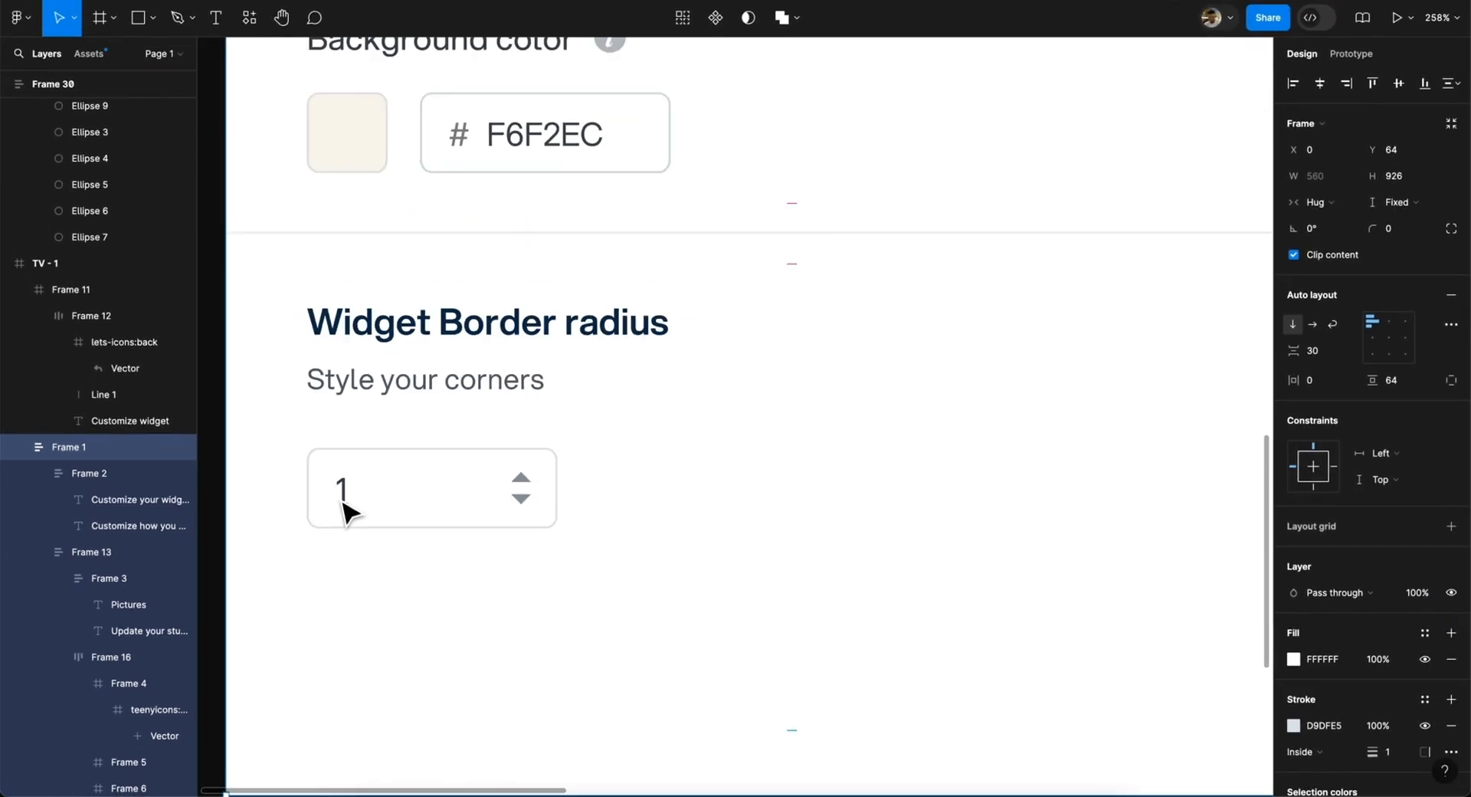
- Compare the Widget Border radius field with the corners of the widget card in the preview
scroll(347, 512, down, 2)
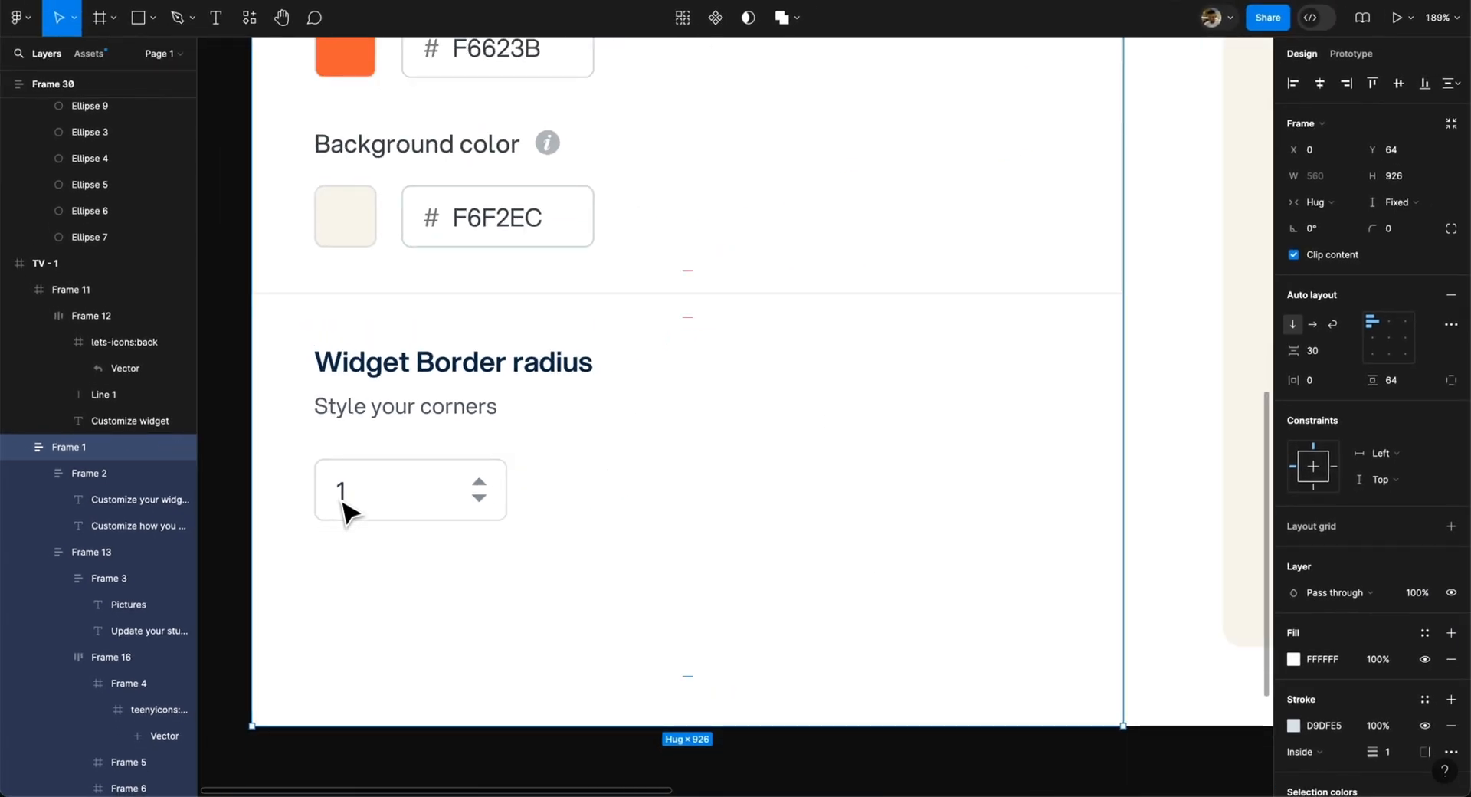
scroll(342, 511, right, 10)
scroll(341, 512, down, 2)
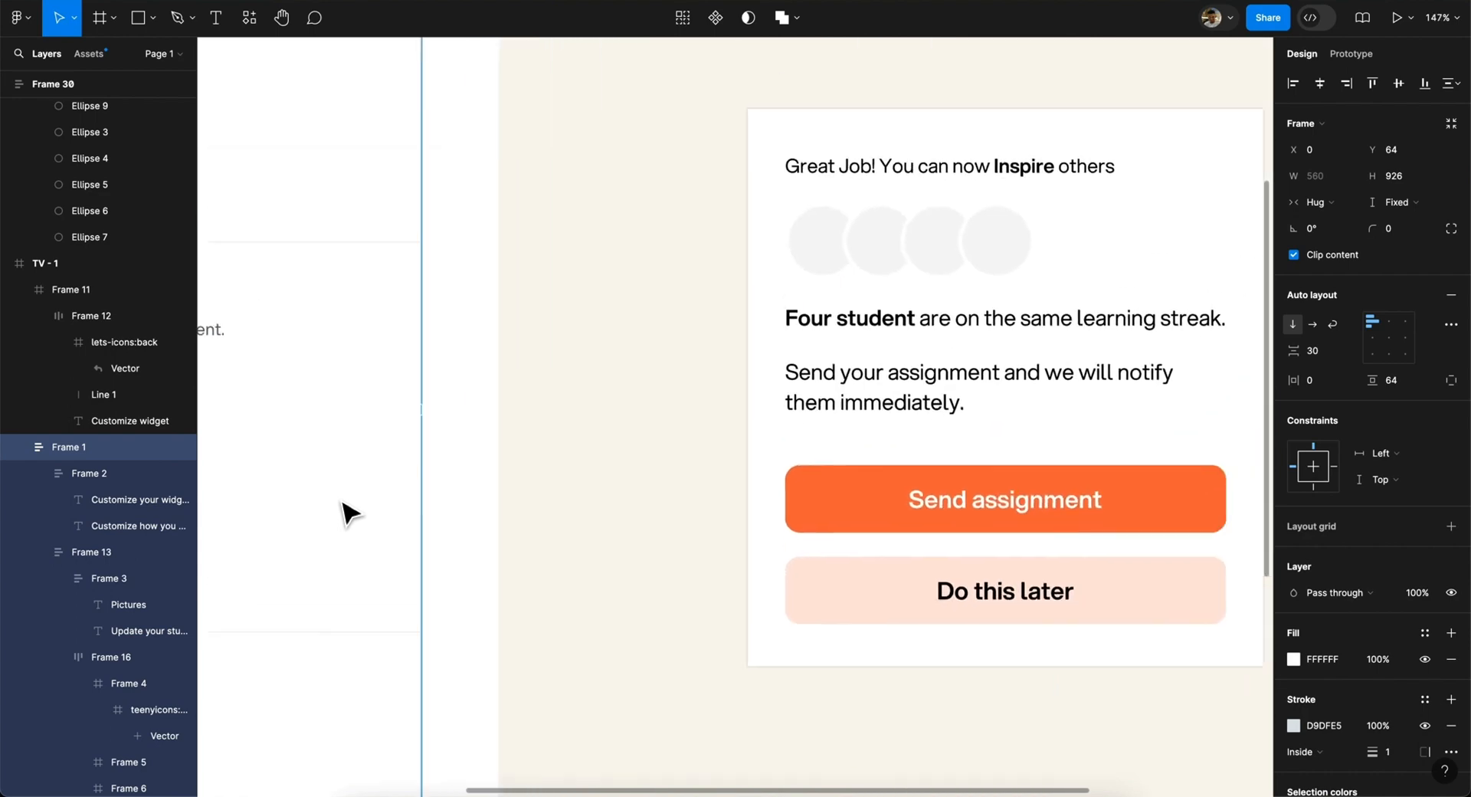
scroll(502, 326, up, 5)
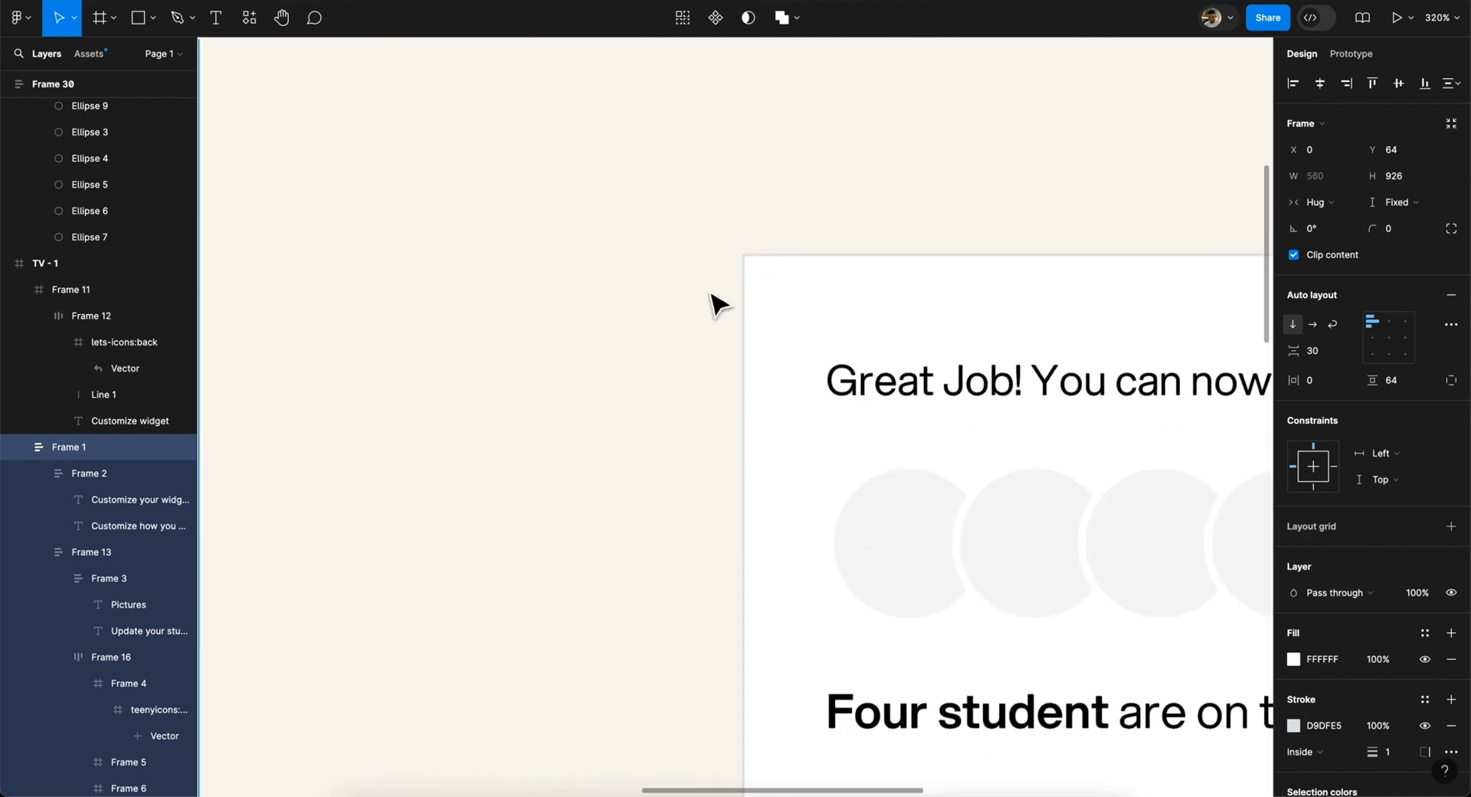
scroll(710, 293, down, 10)
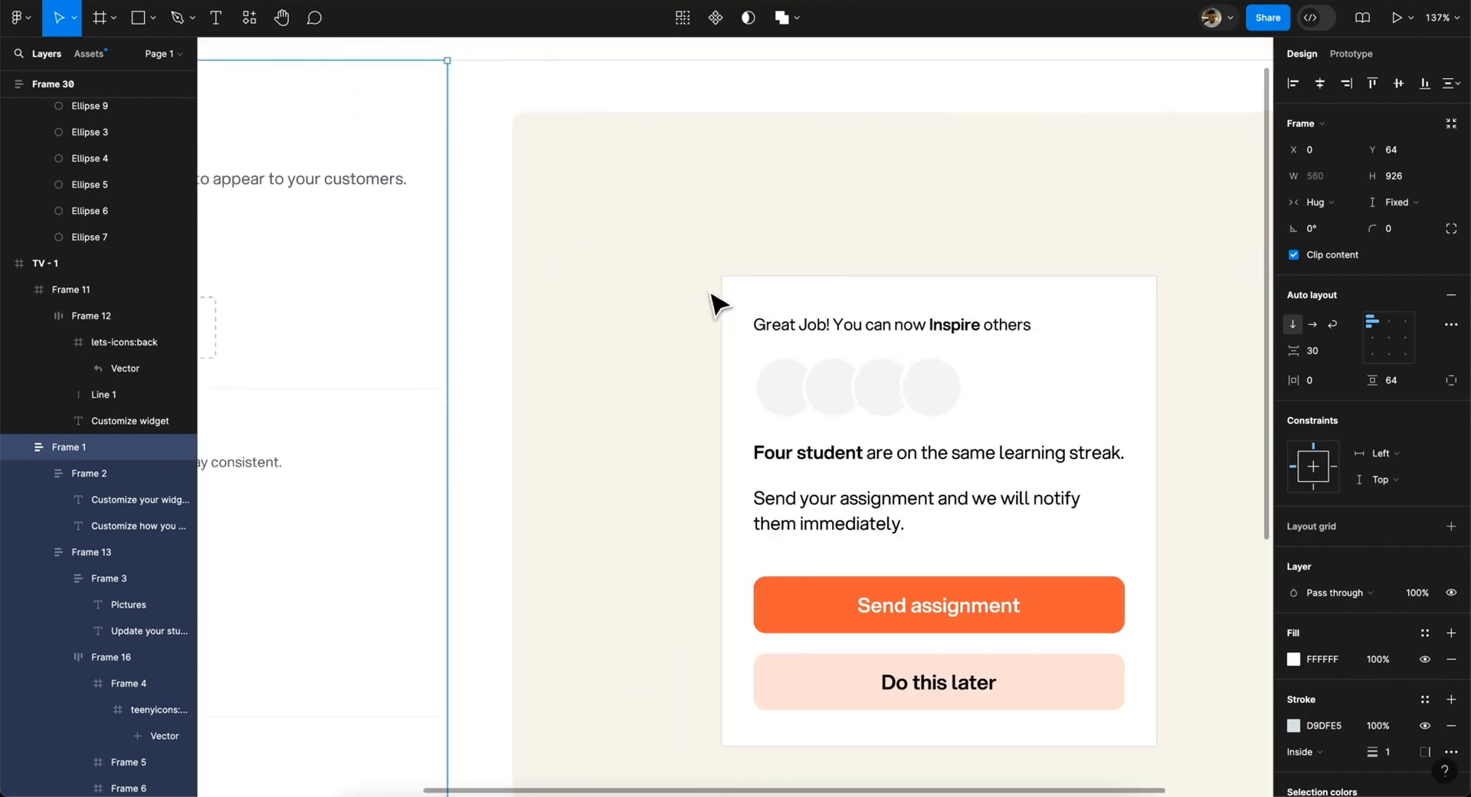
scroll(710, 293, left, 4)
scroll(710, 293, down, 2)
scroll(710, 294, down, 1)
scroll(710, 293, up, 3)
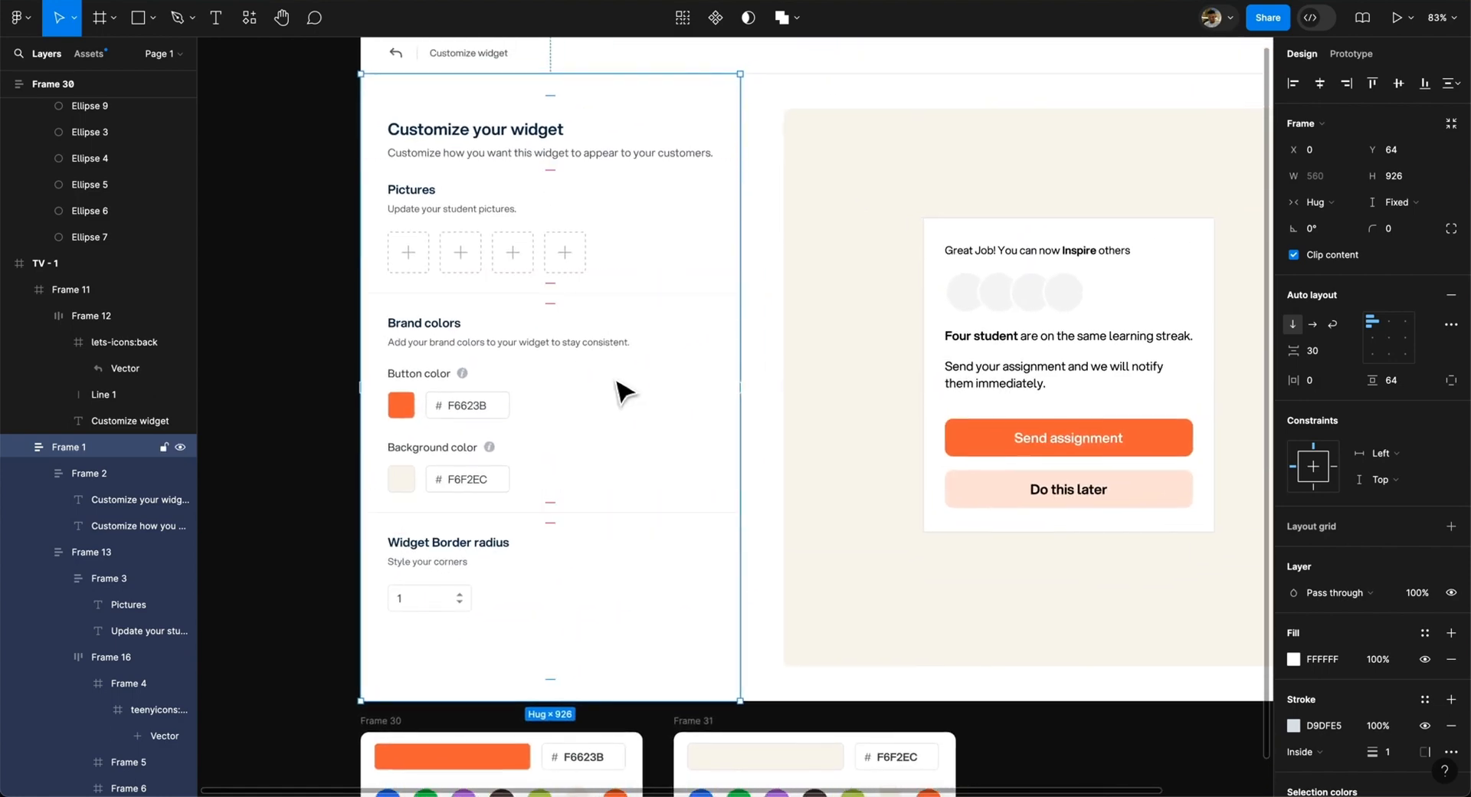
scroll(625, 392, down, 3)
scroll(624, 392, up, 2)
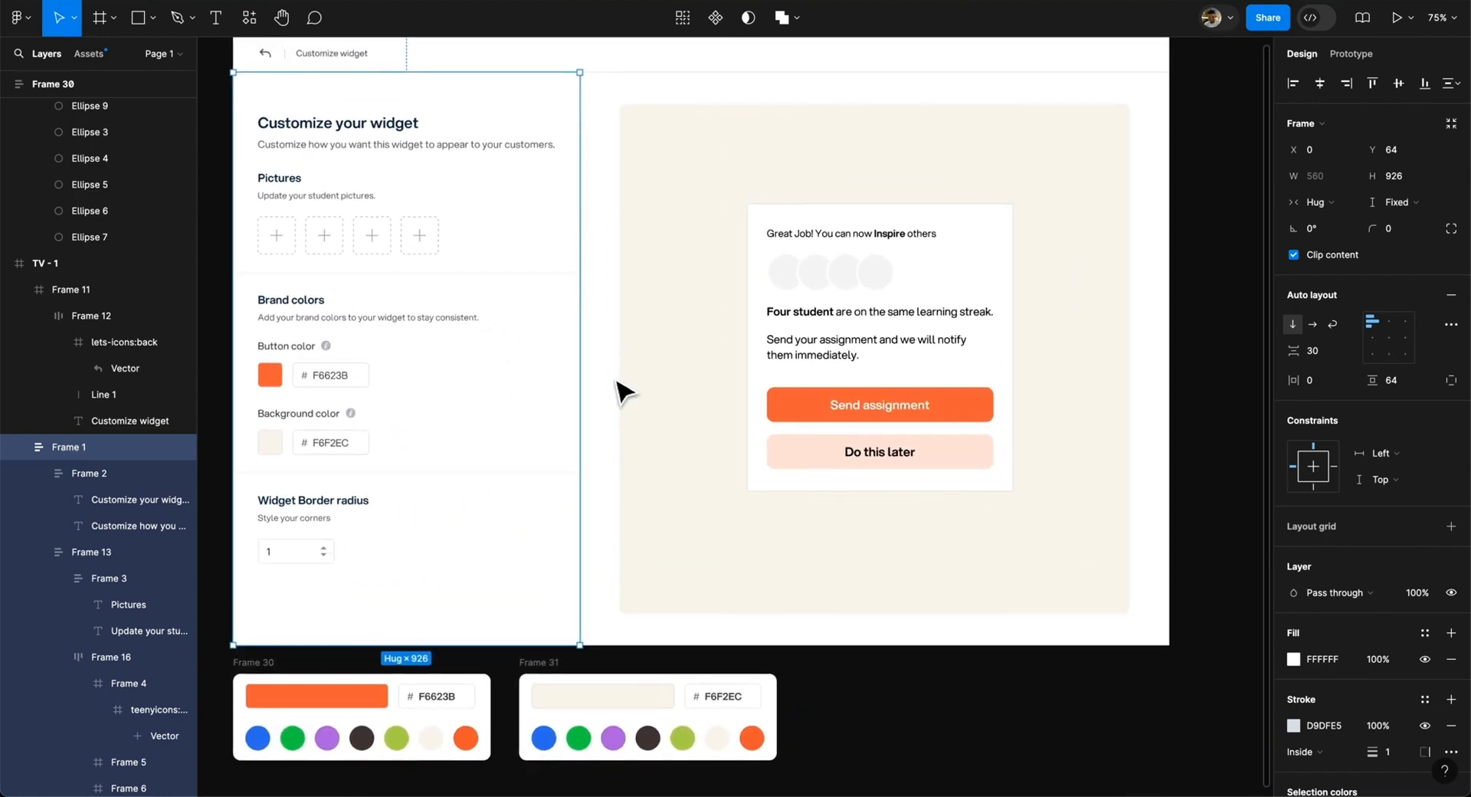
- Create a color variable named Button Color in the local variables
click(1218, 272)
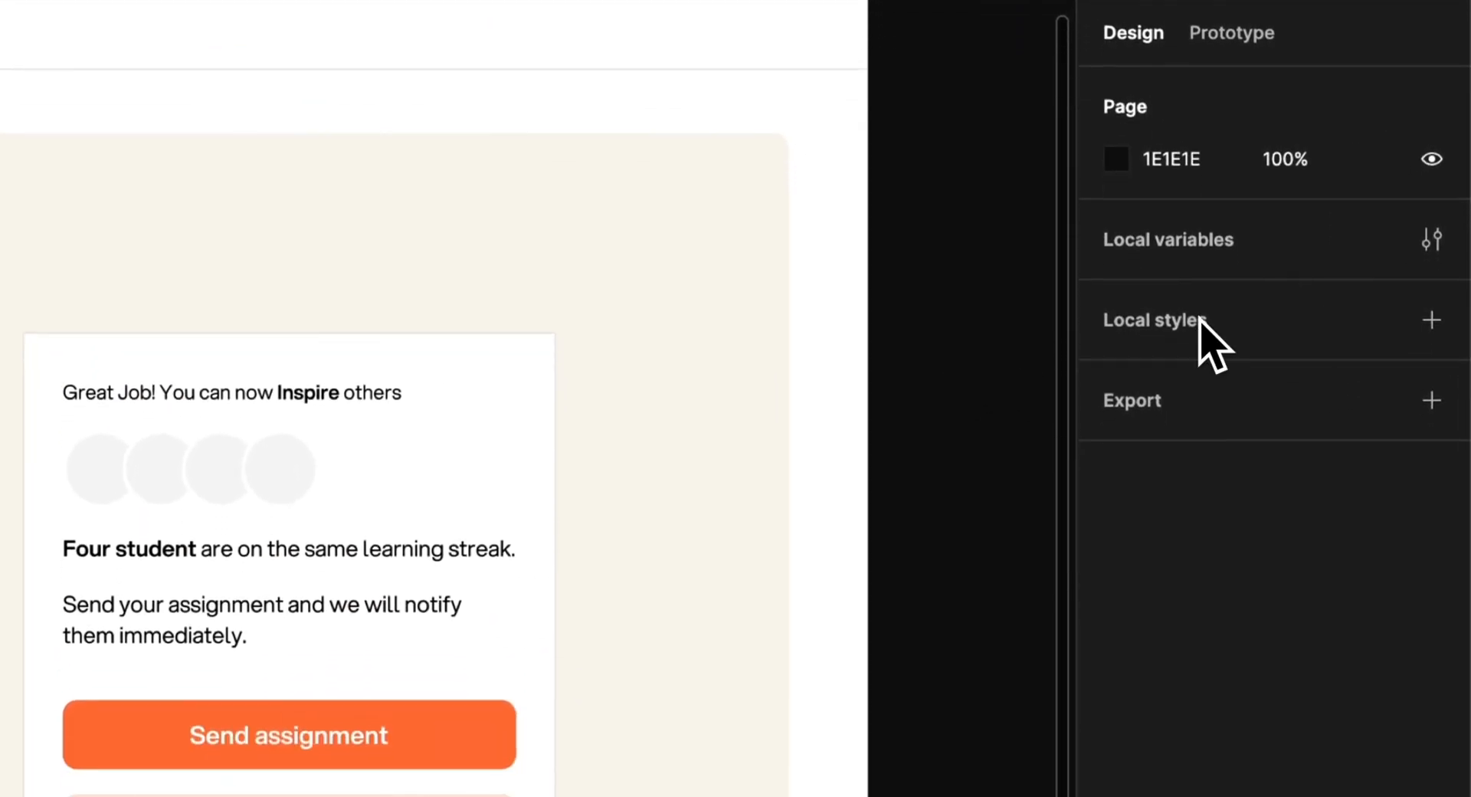
click(1432, 244)
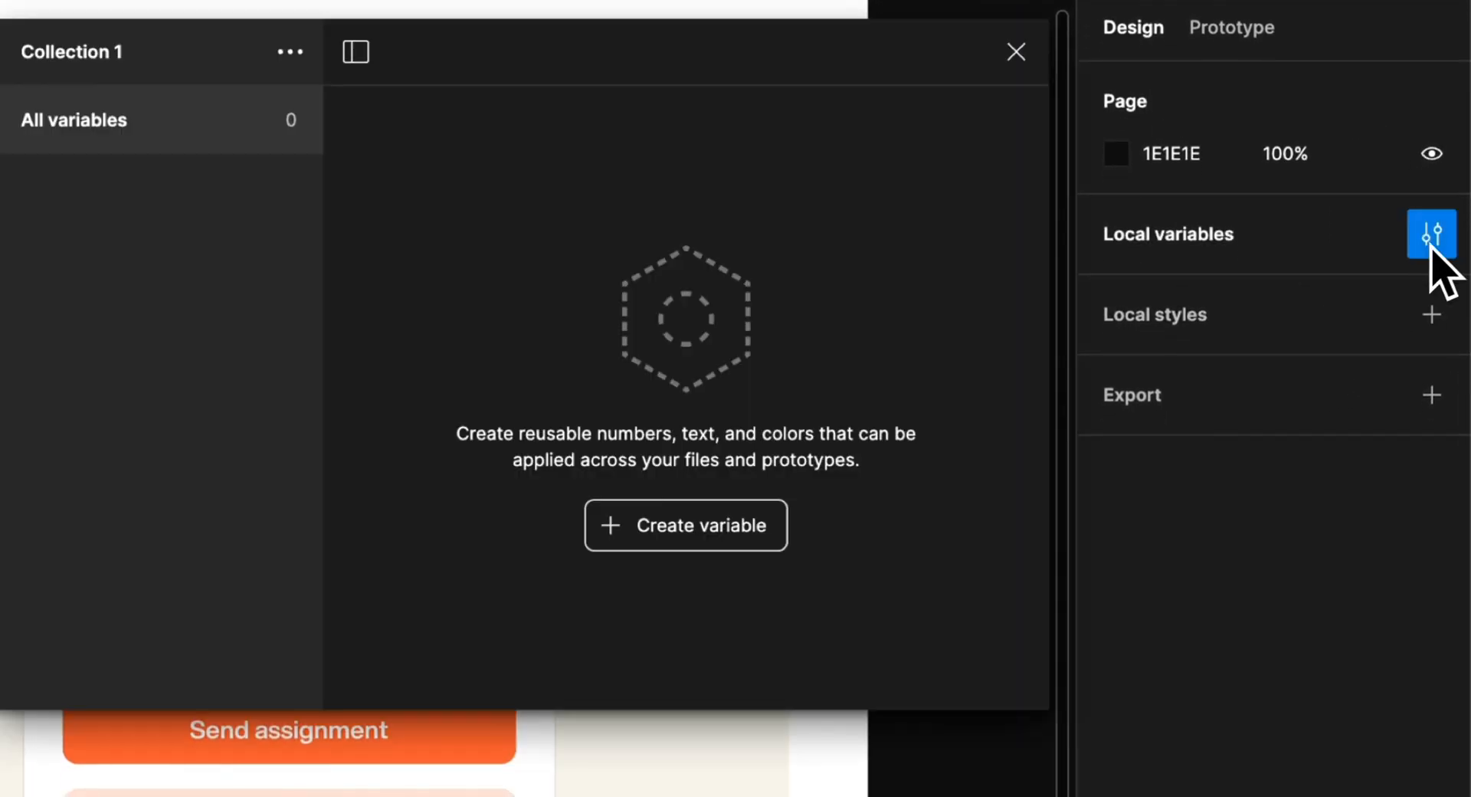
click(662, 533)
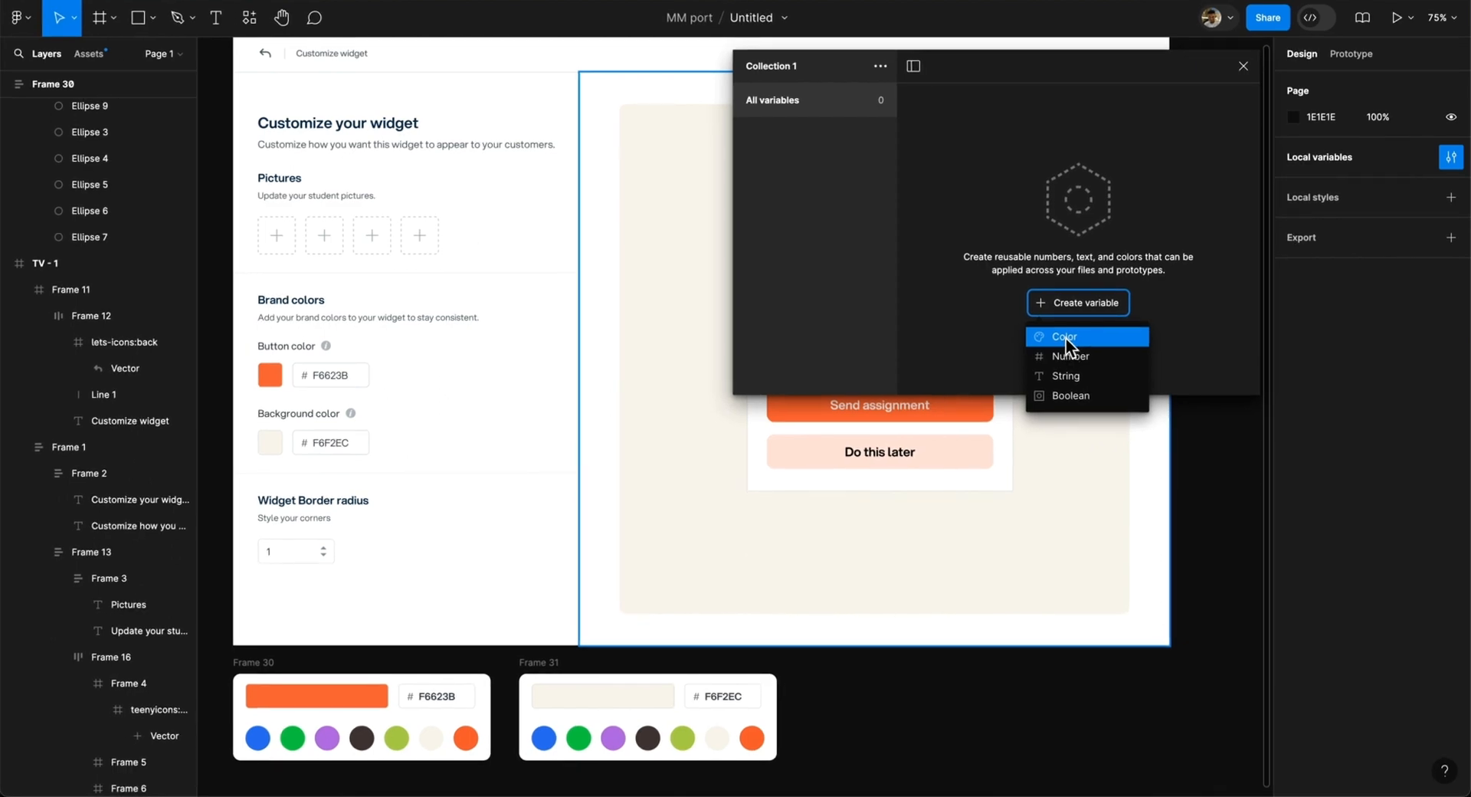
click(1065, 337)
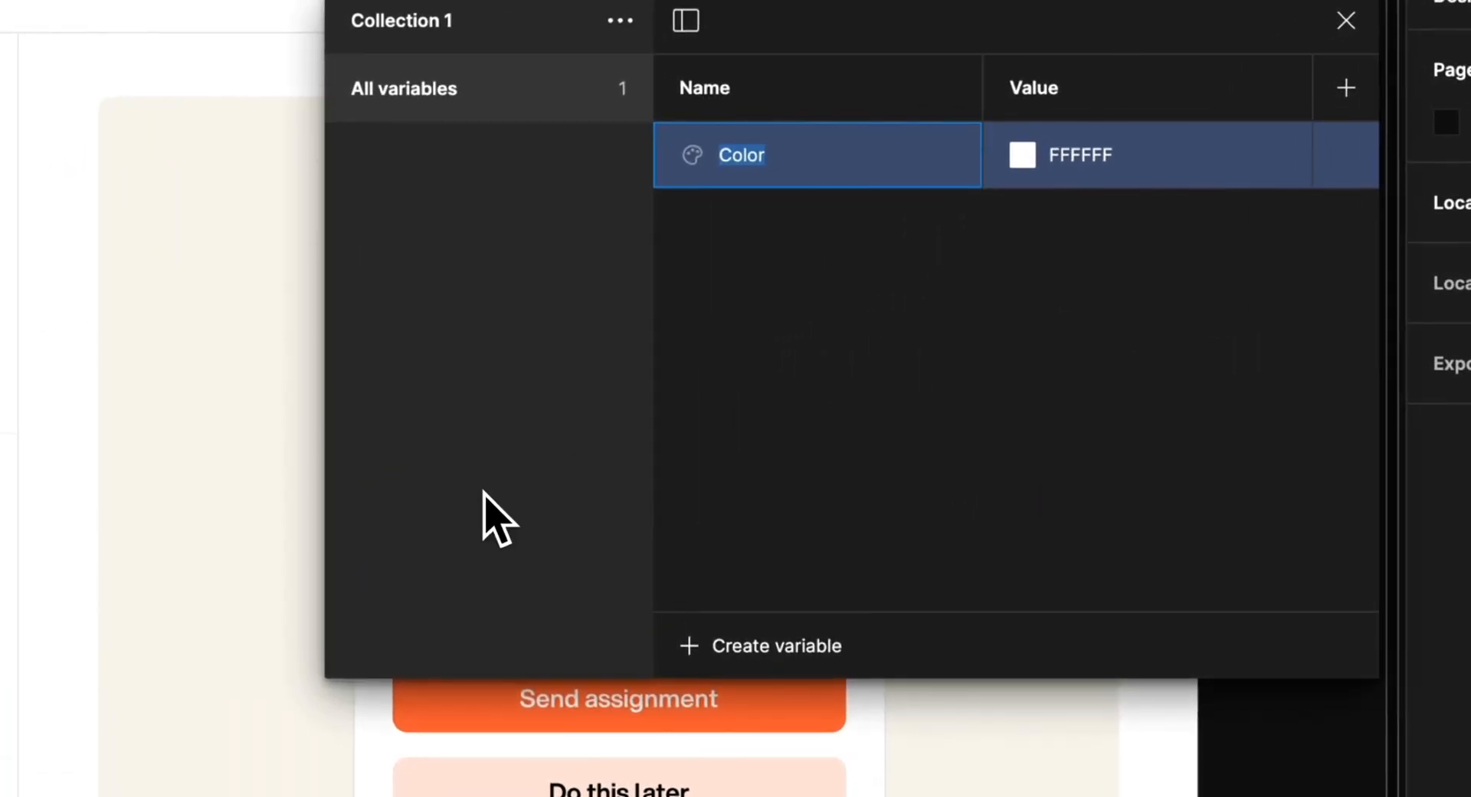
text(Button C)
text(olo)
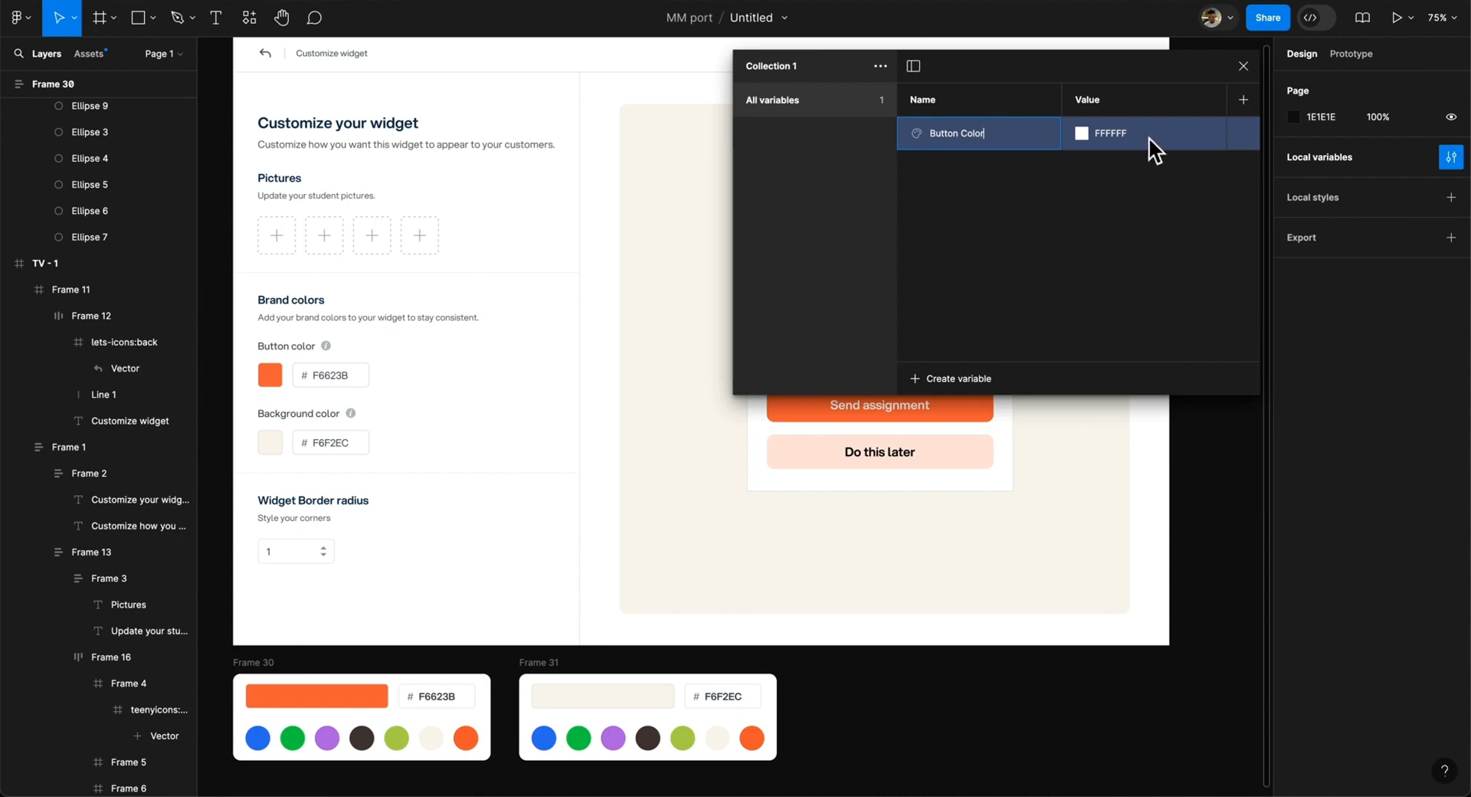
text(r)
- Sample the orange Button color swatch in the Brand colors section as the Button Color variable's value
click(1081, 133)
click(1100, 416)
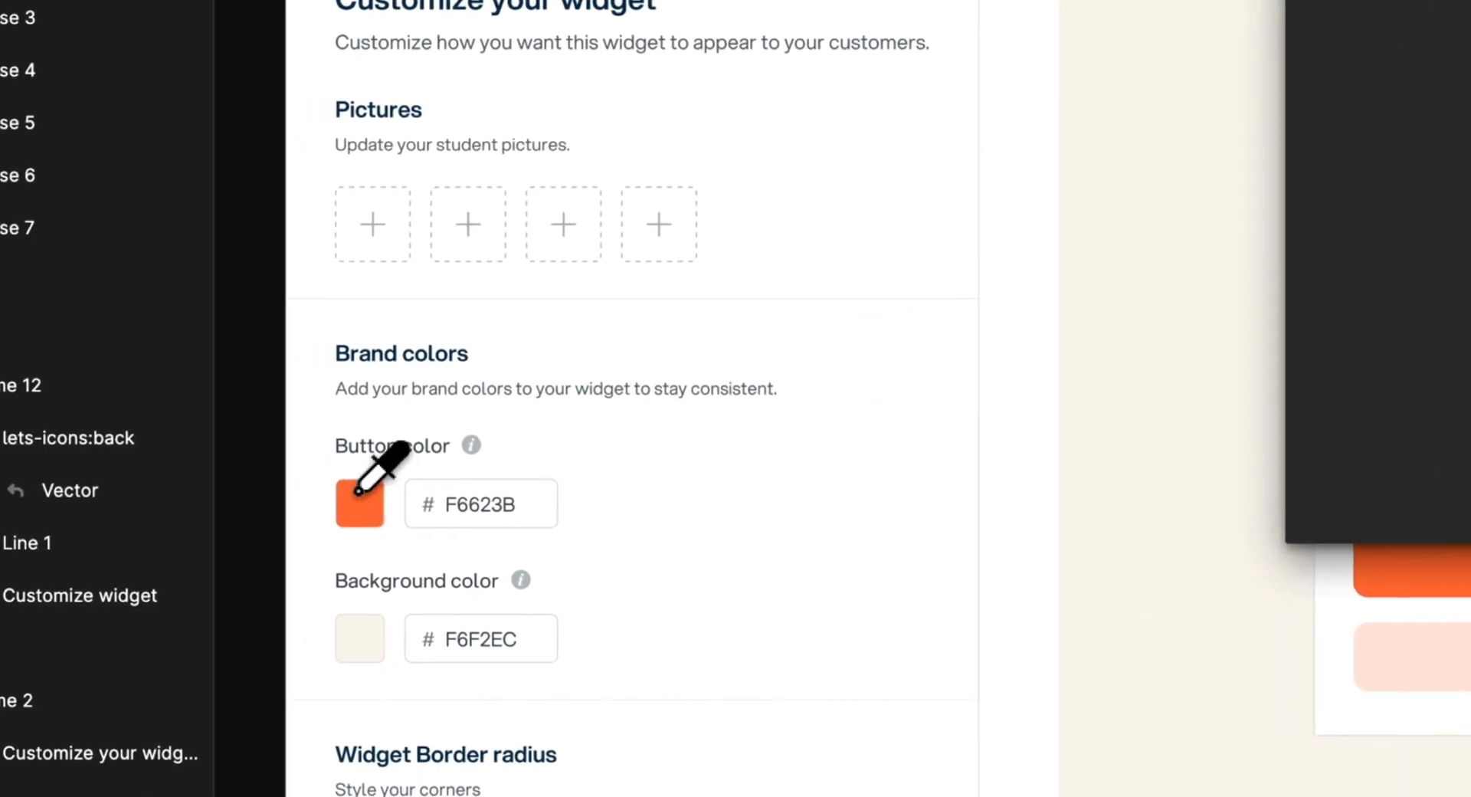
click(357, 491)
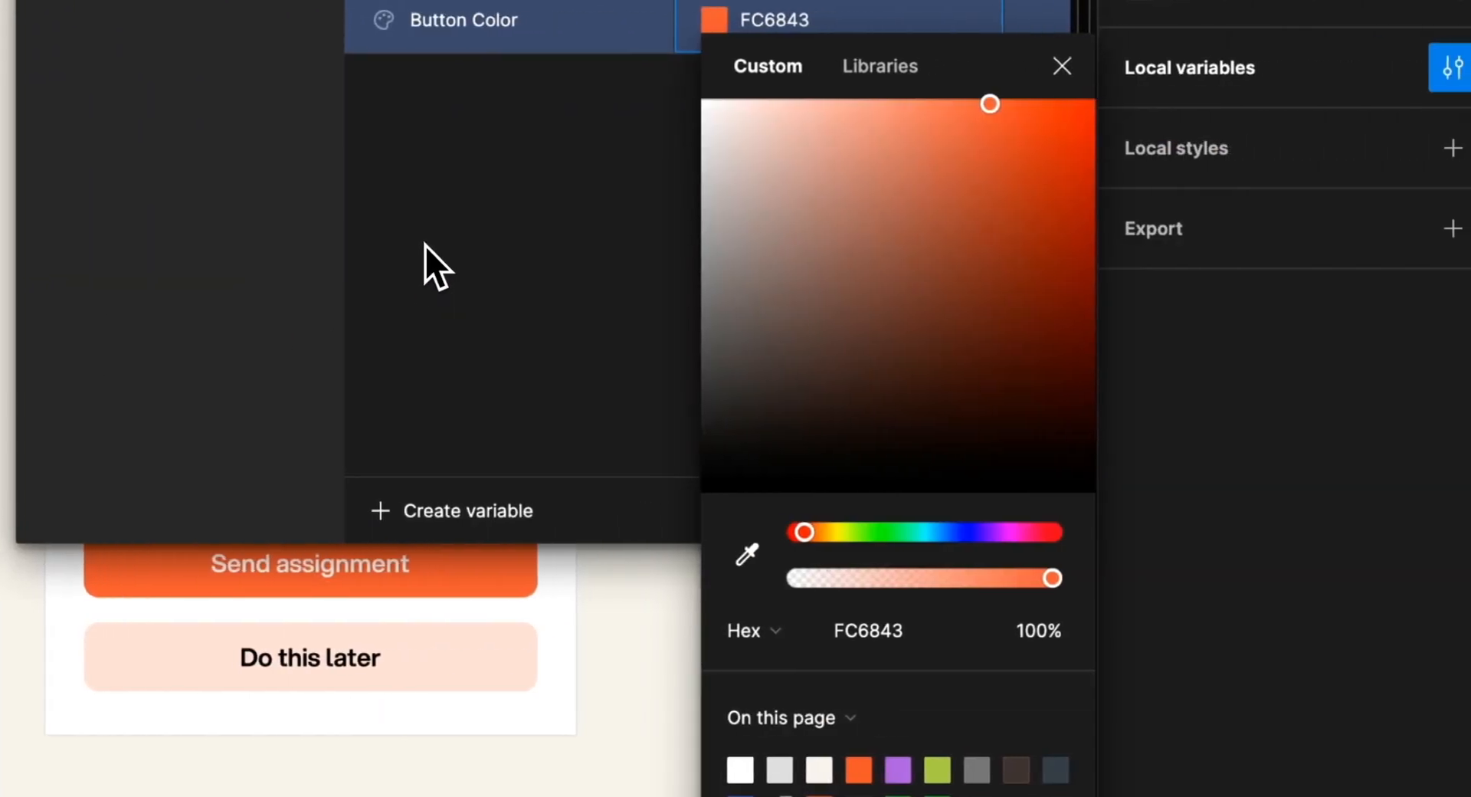
click(425, 246)
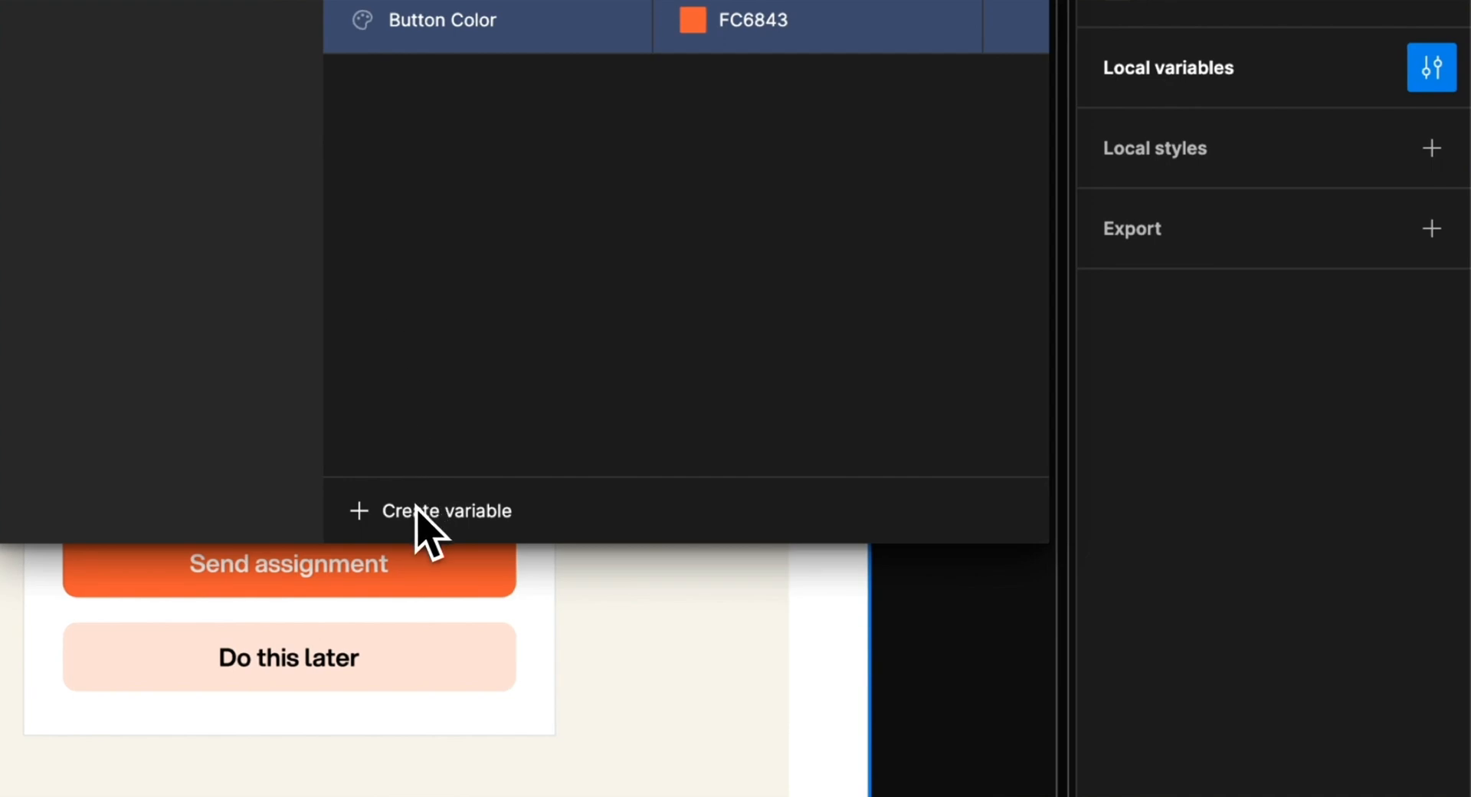
- Create a string variable named Button Color Code in the same collection
click(417, 510)
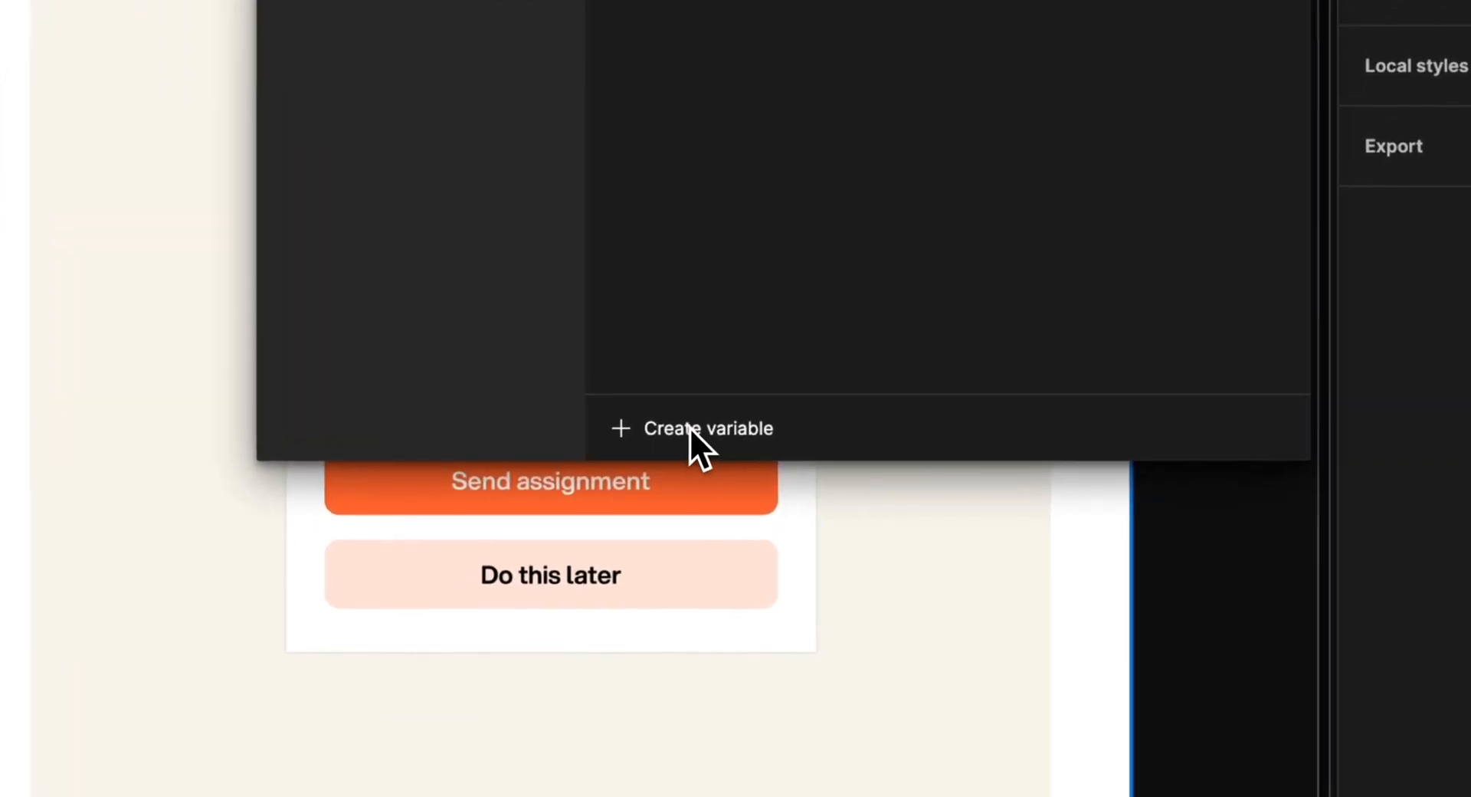
click(950, 379)
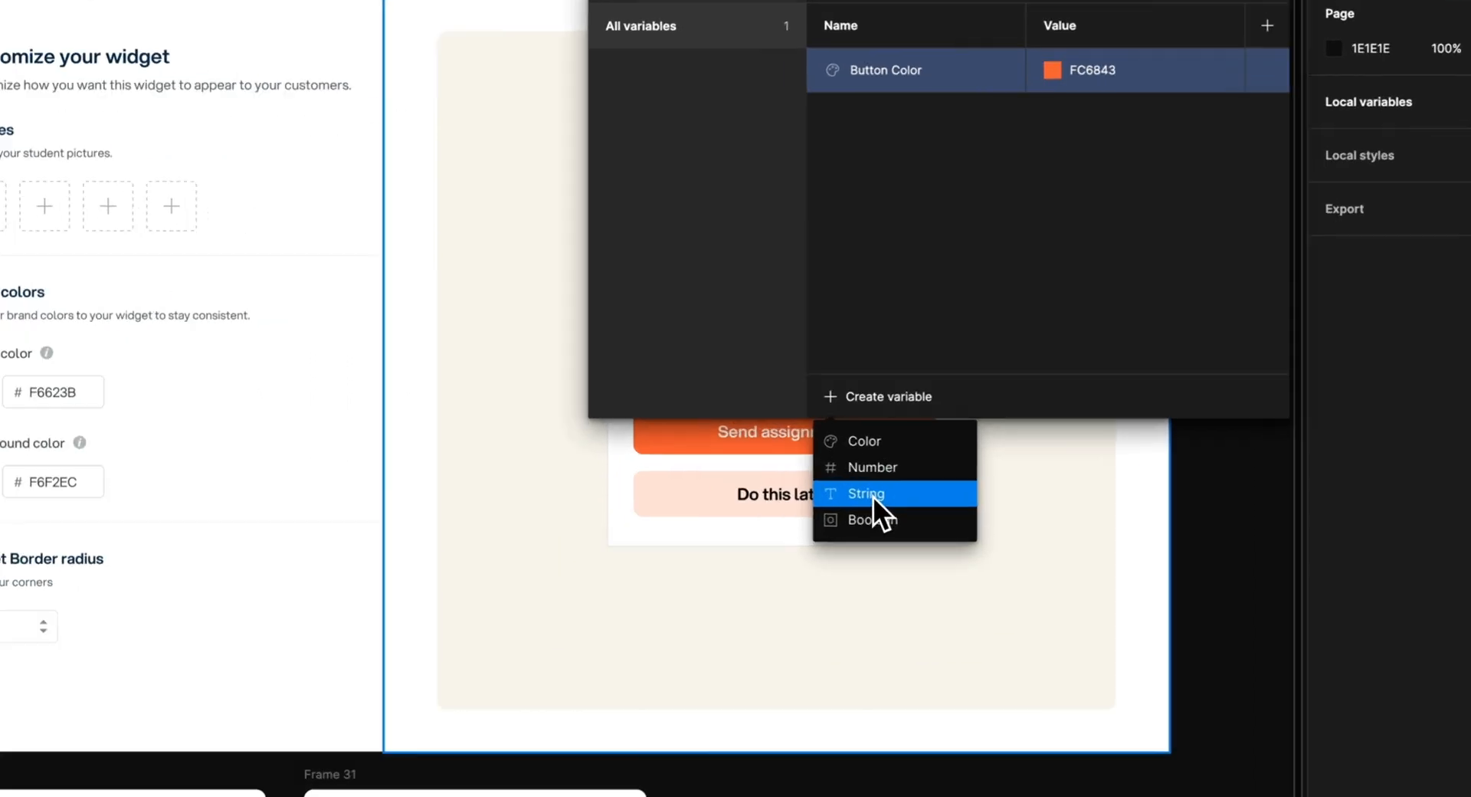
click(943, 452)
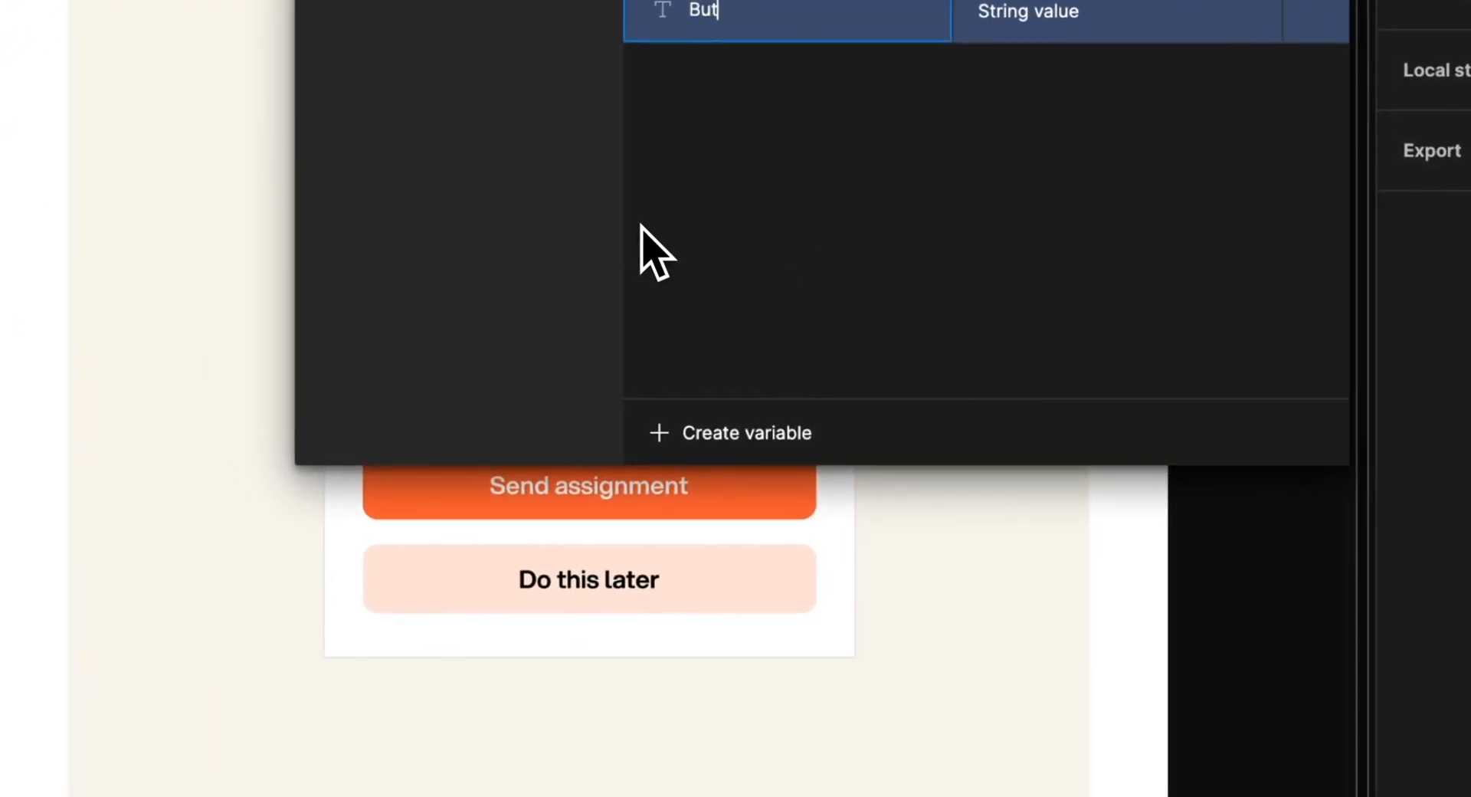
text(Button Color Code)
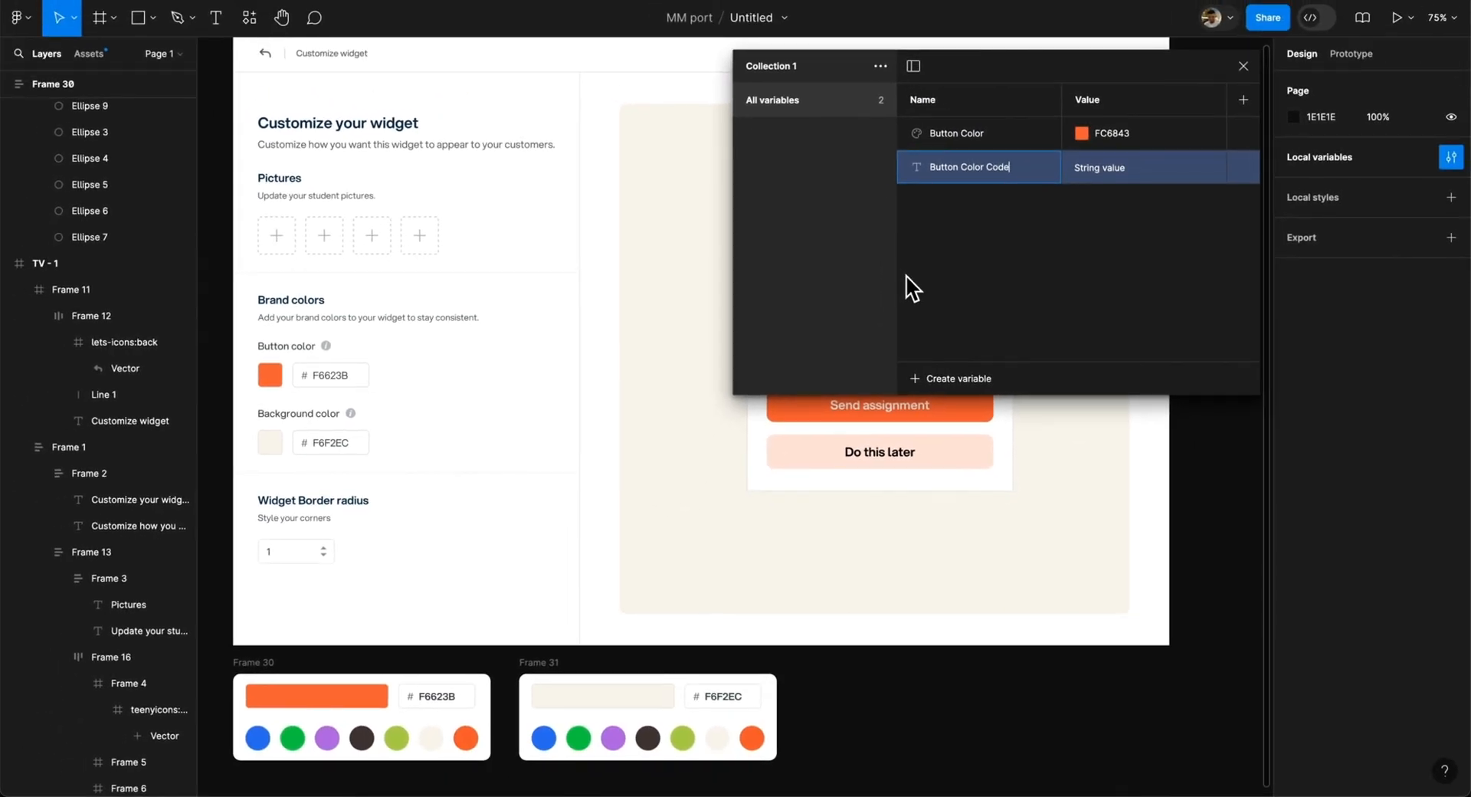
- Copy the Button color hex code F6623B from the settings frame into the Button Color Code variable's value
click(306, 418)
double_click(337, 377)
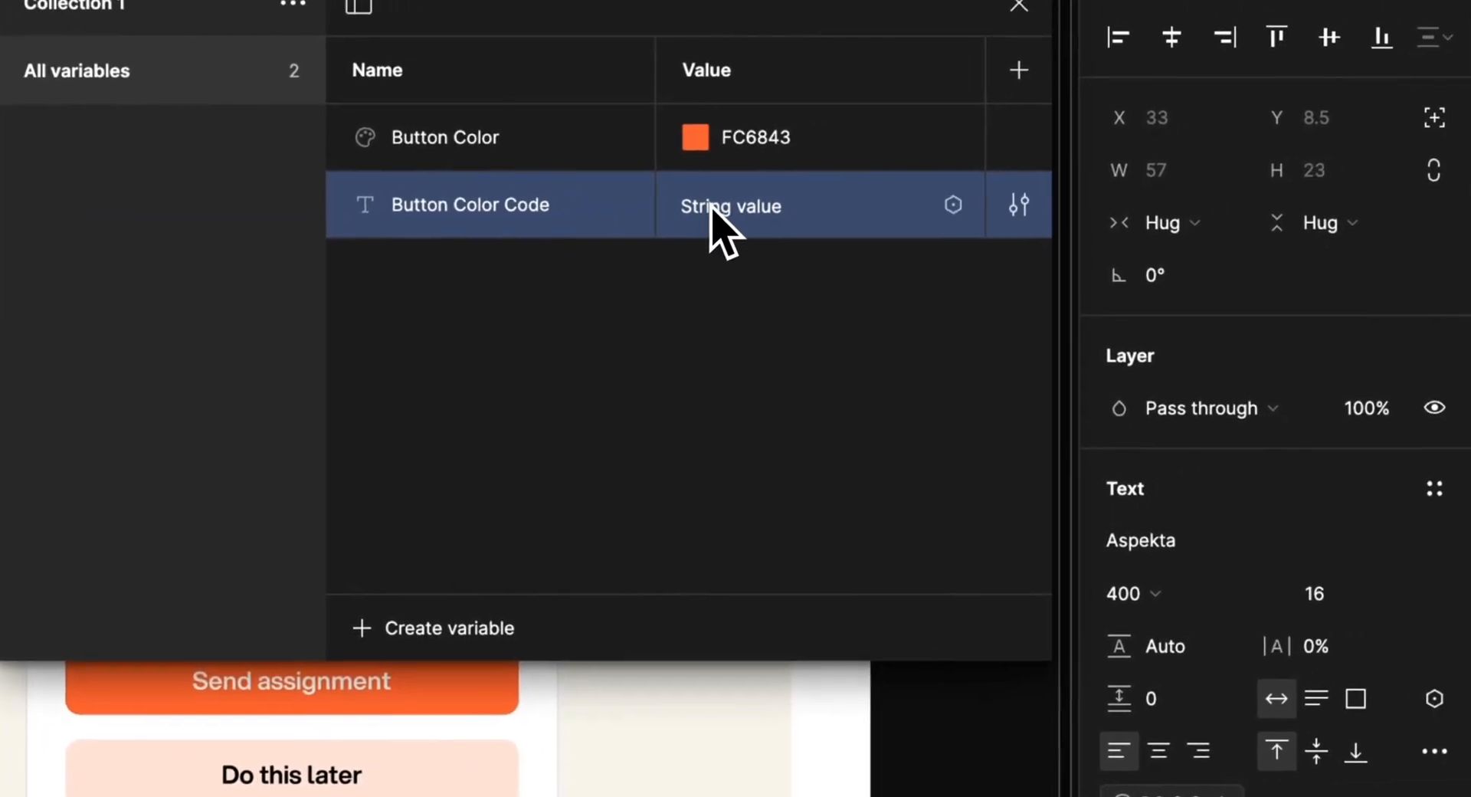
click(708, 211)
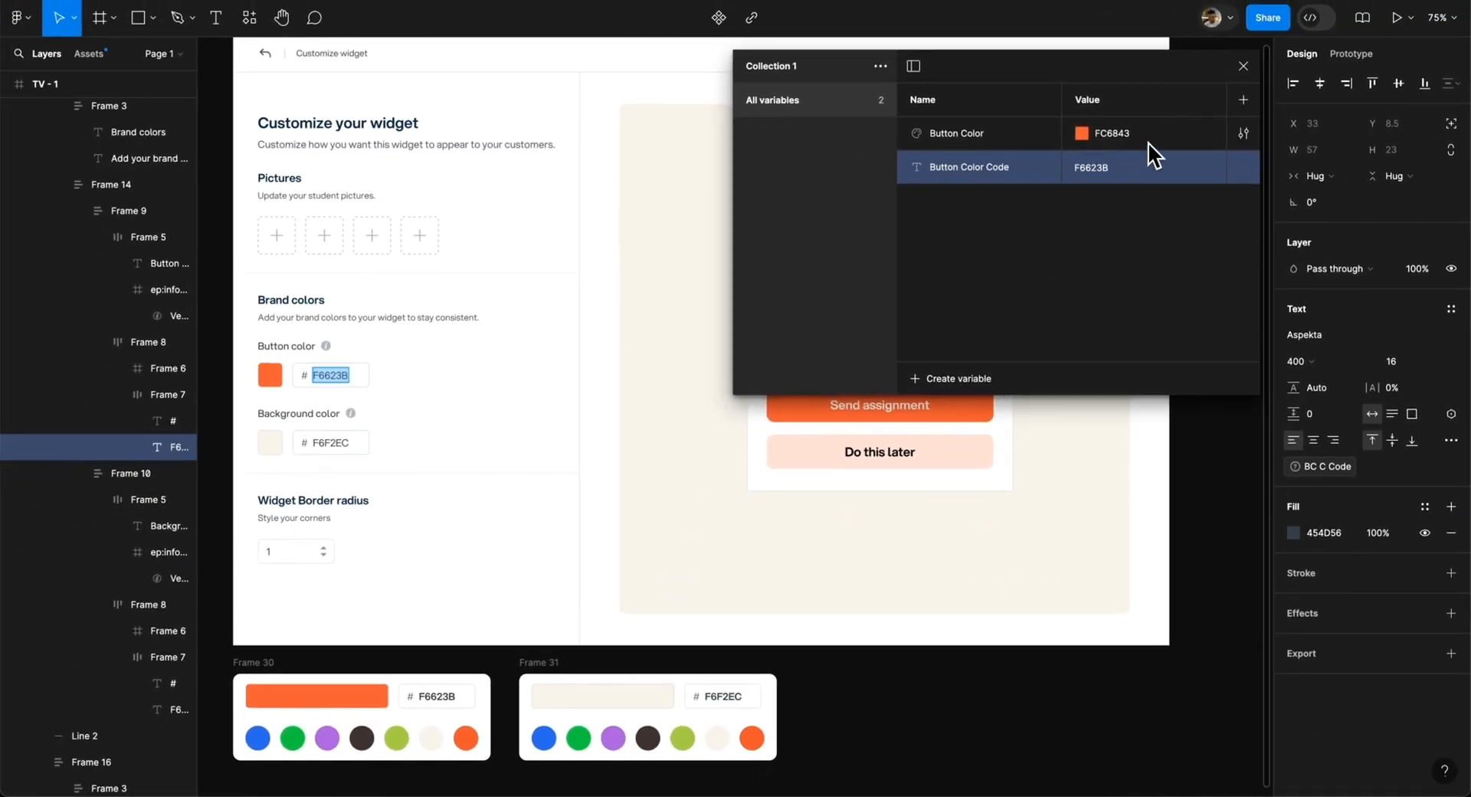
- Set the Button Color variable to F6623B, copied from the Button Color Code variable
double_click(1100, 173)
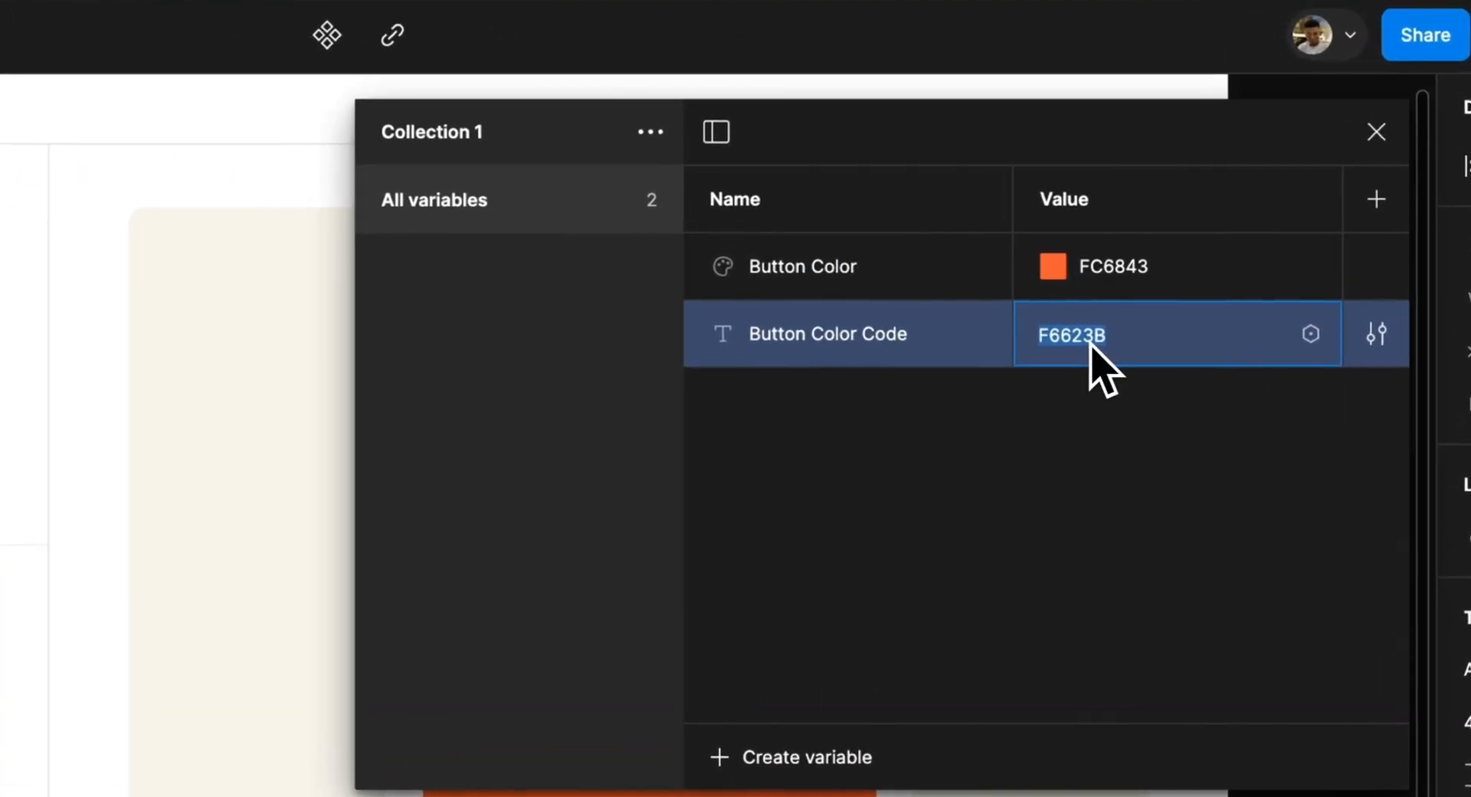
double_click(1120, 268)
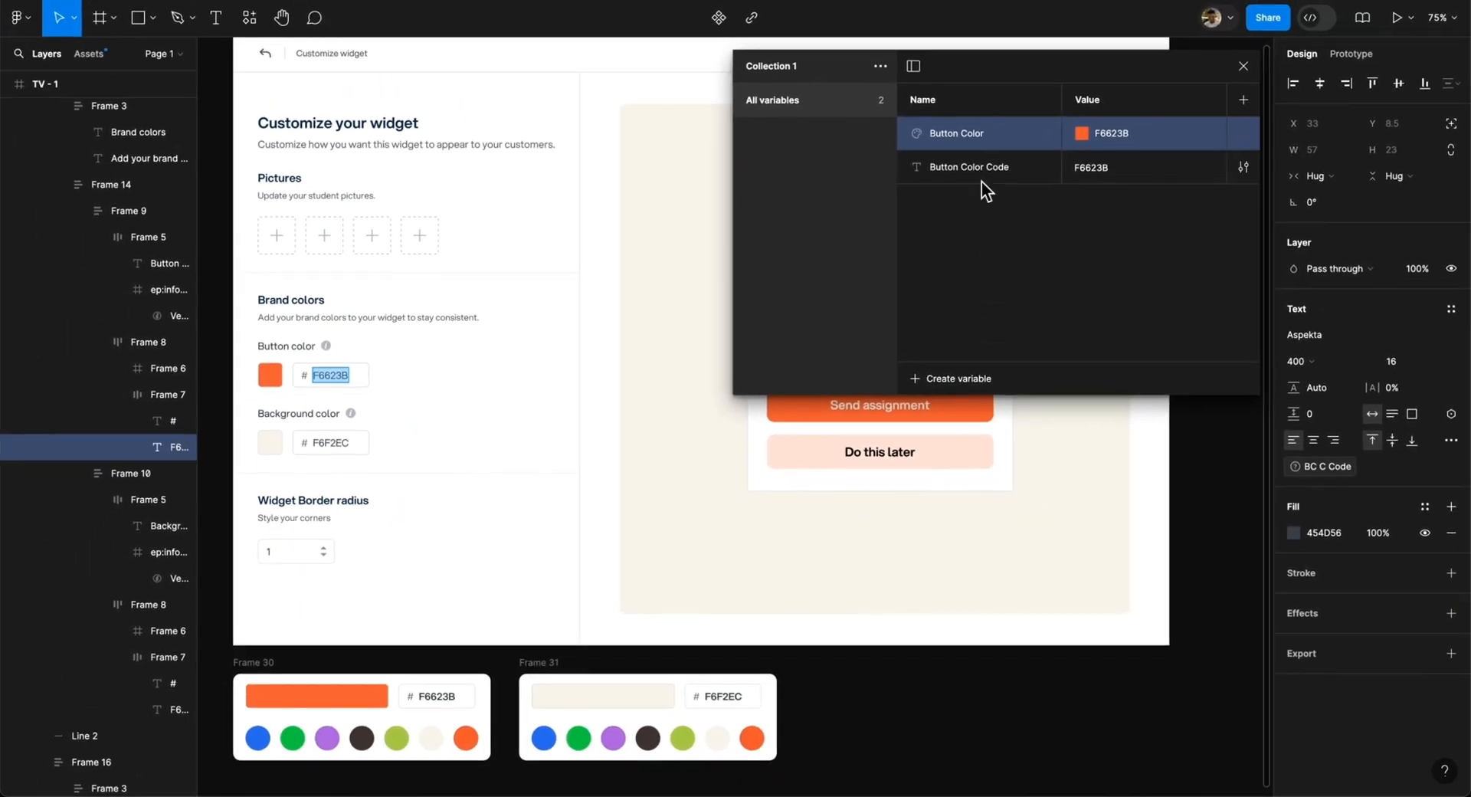
click(981, 180)
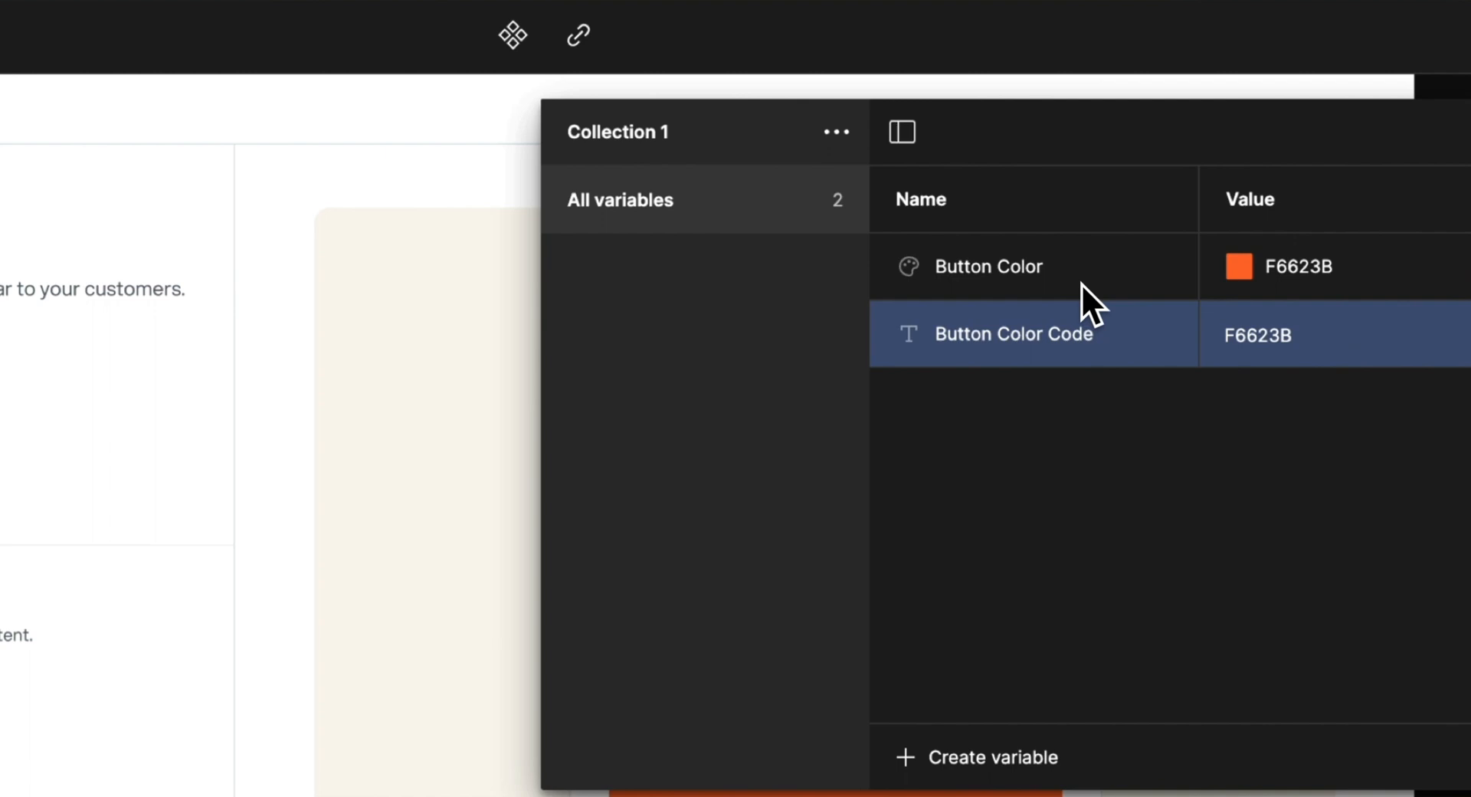
- Duplicate the Button Color variable and name the copy Sec Button Color
click(979, 284)
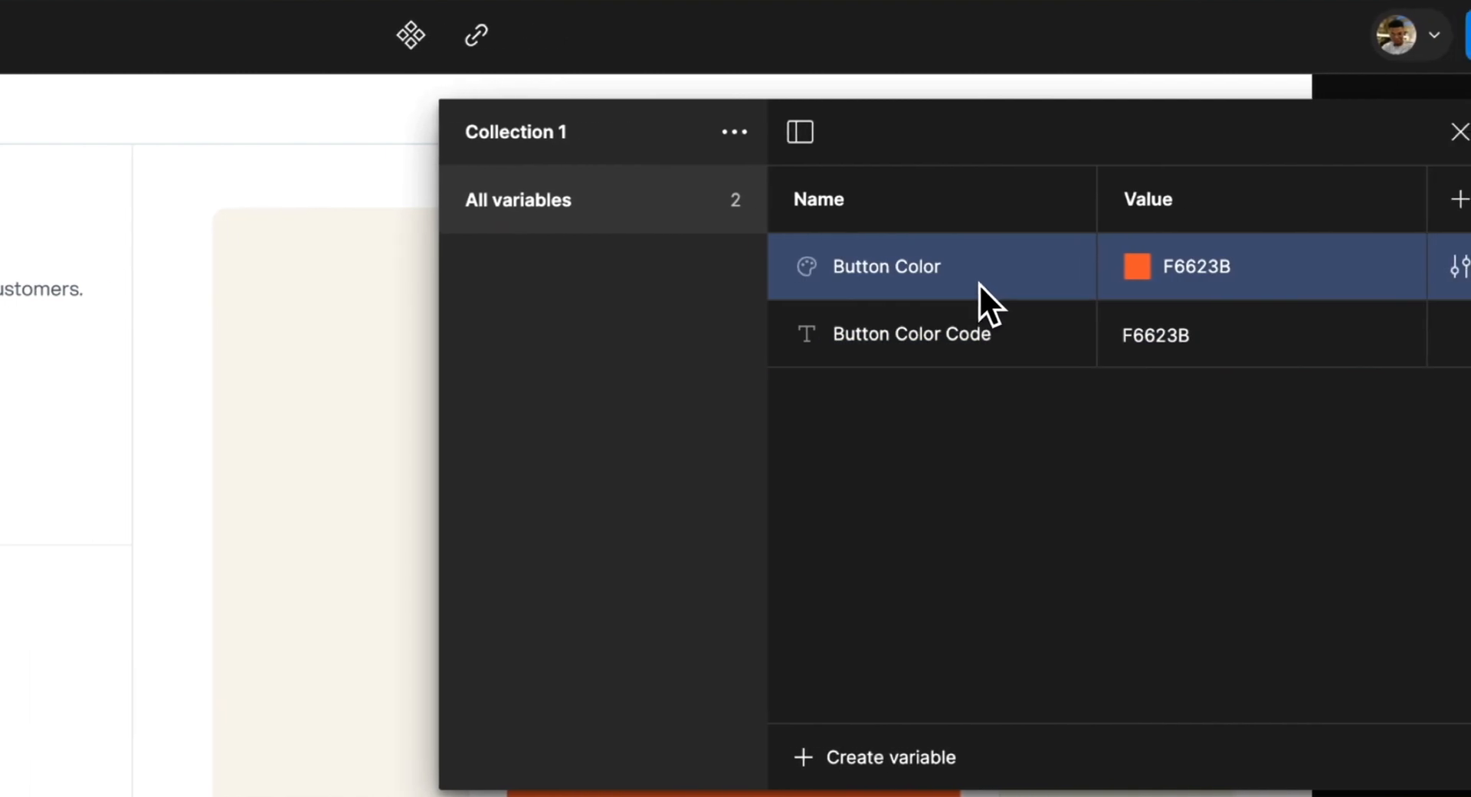
right_click(979, 283)
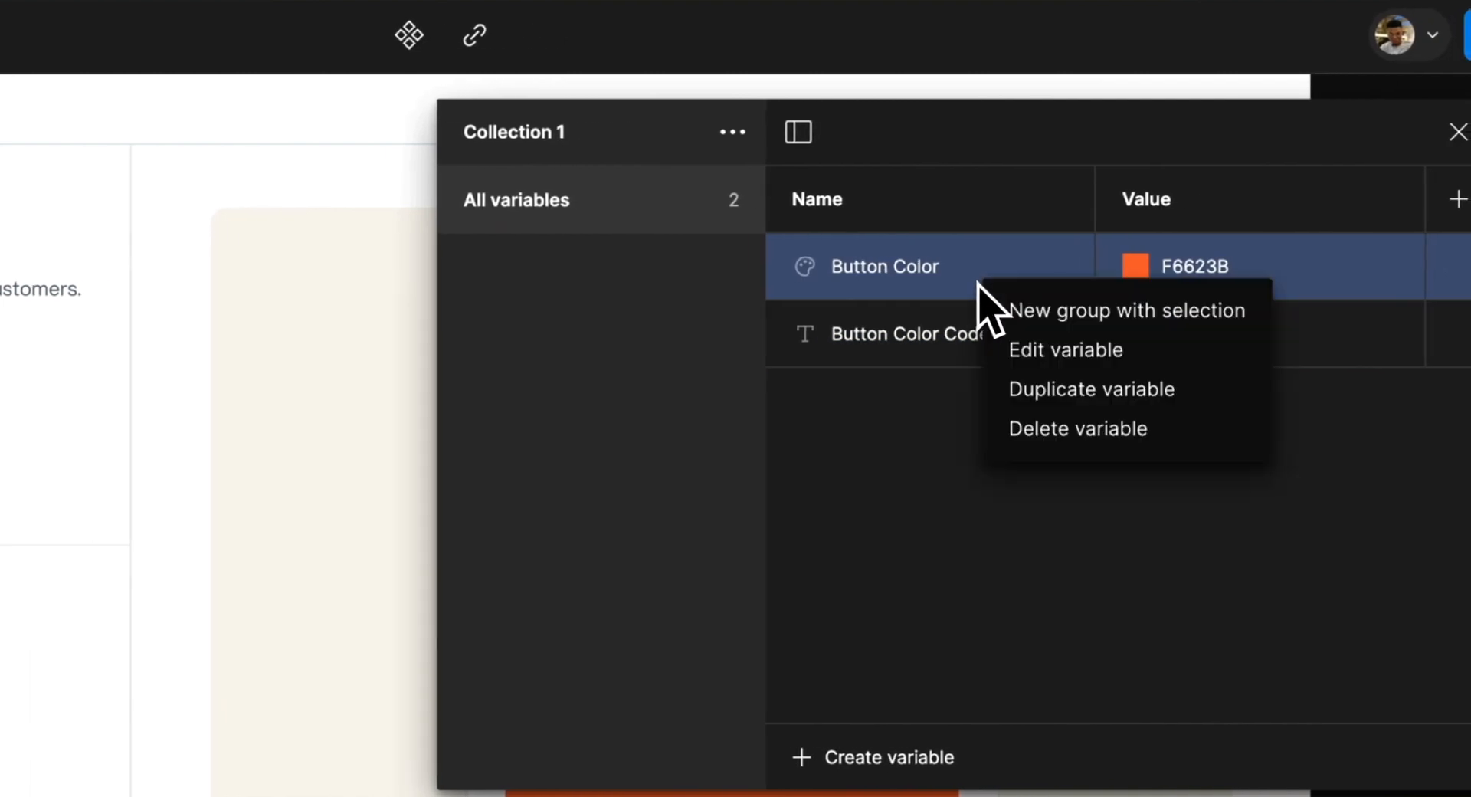
click(1098, 375)
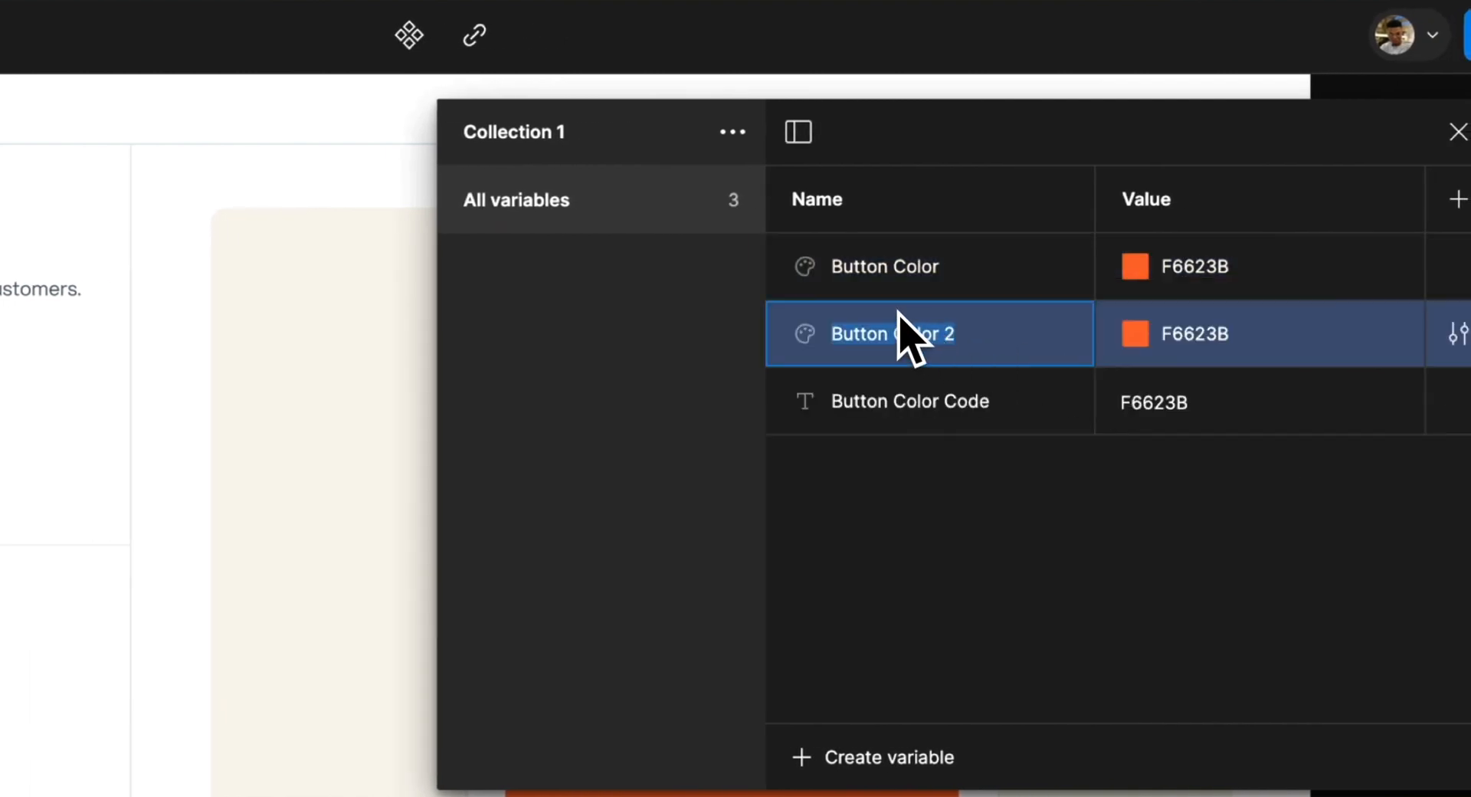
text(Sec)
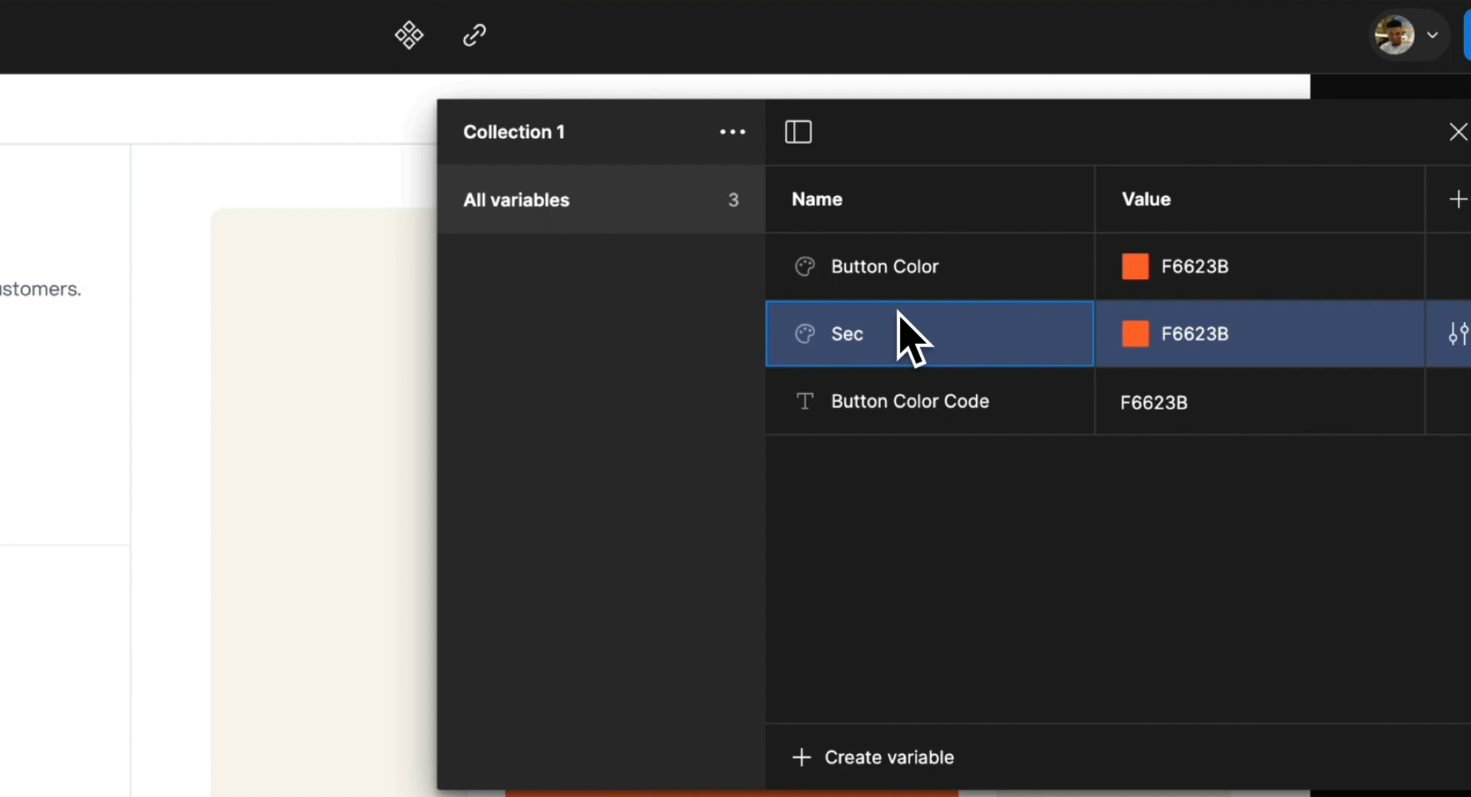
text( But)
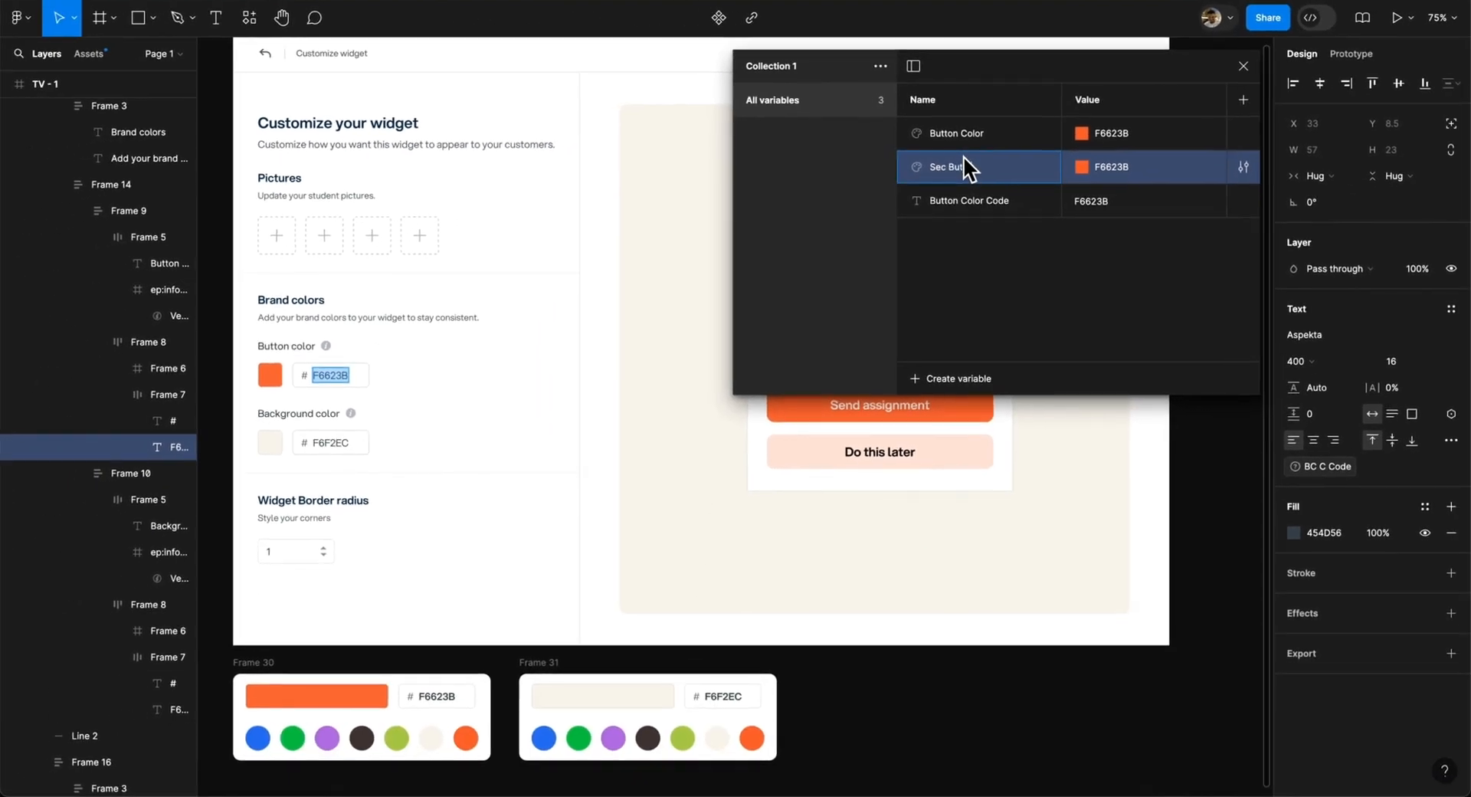
text(ton Color)
- Set the opacity of the Sec Button Color variable's color to 20%
click(1080, 166)
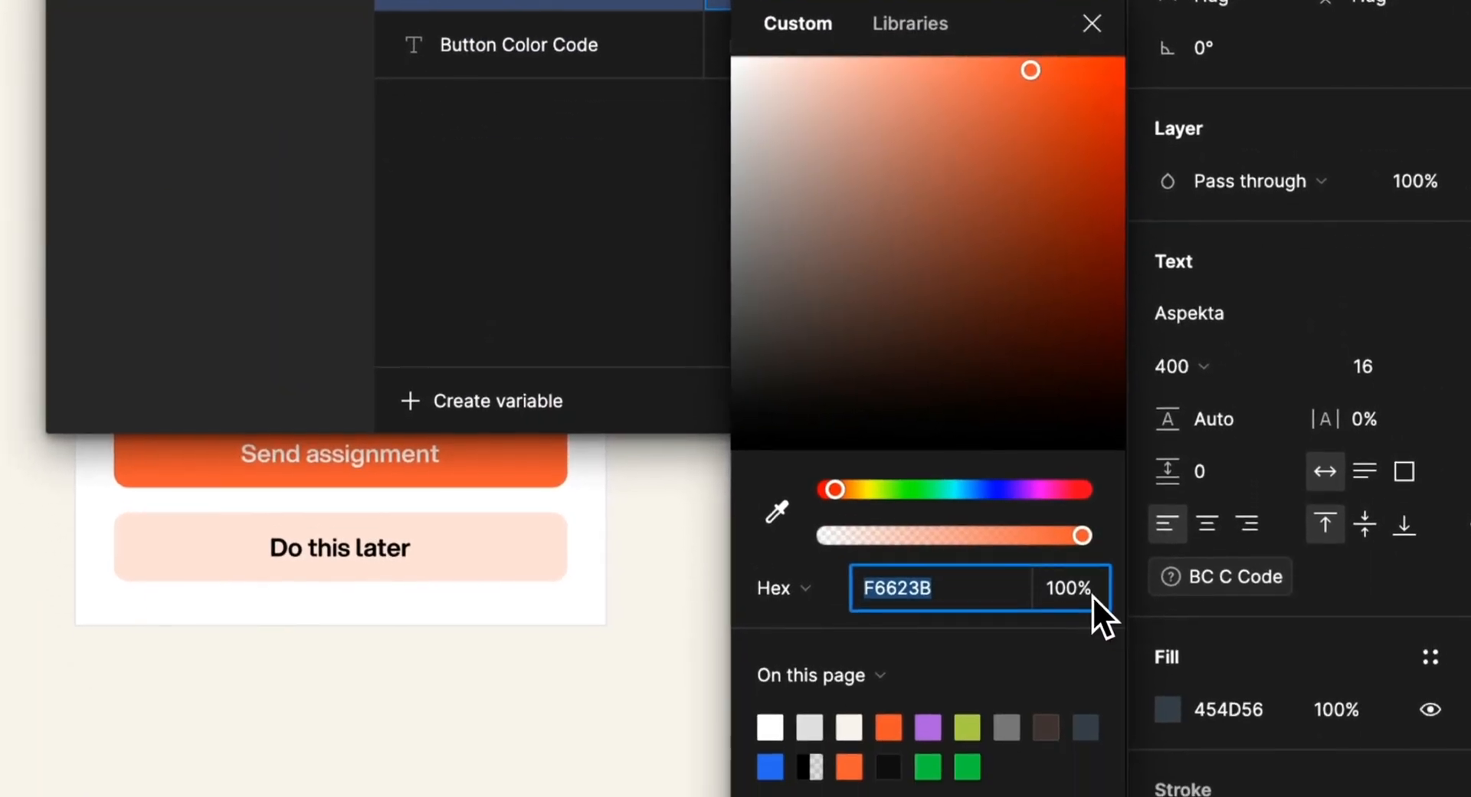
click(1094, 644)
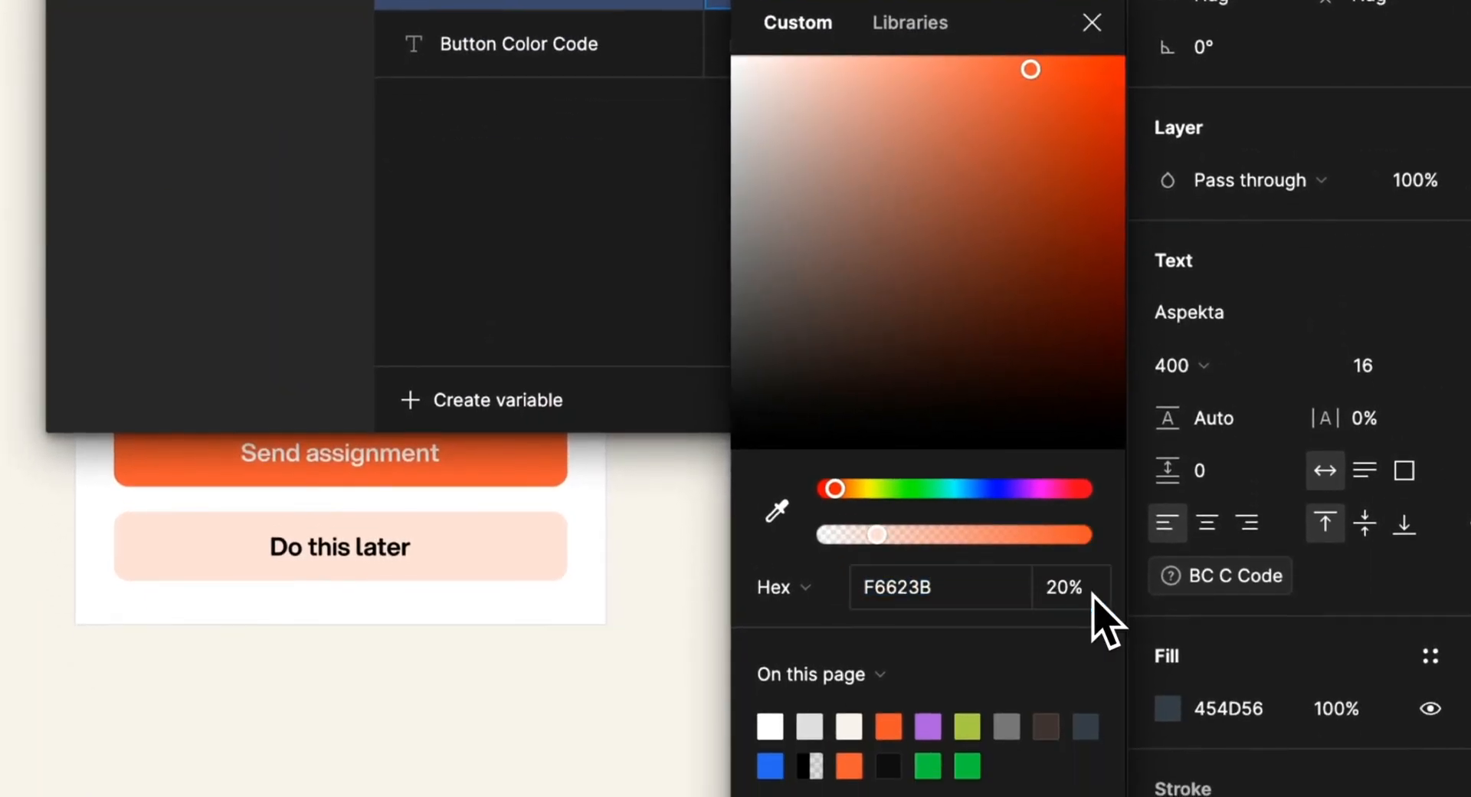
click(722, 225)
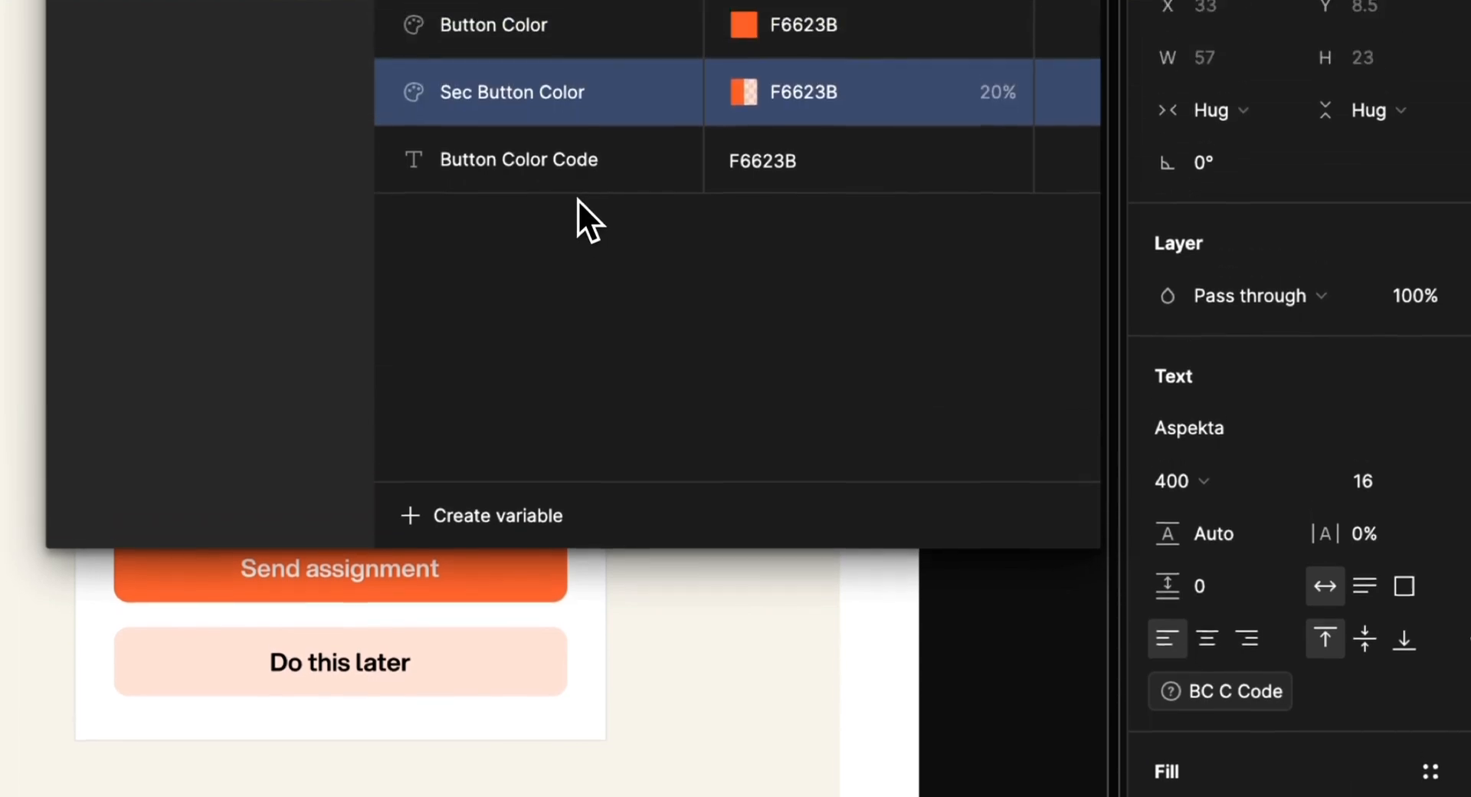
click(605, 67)
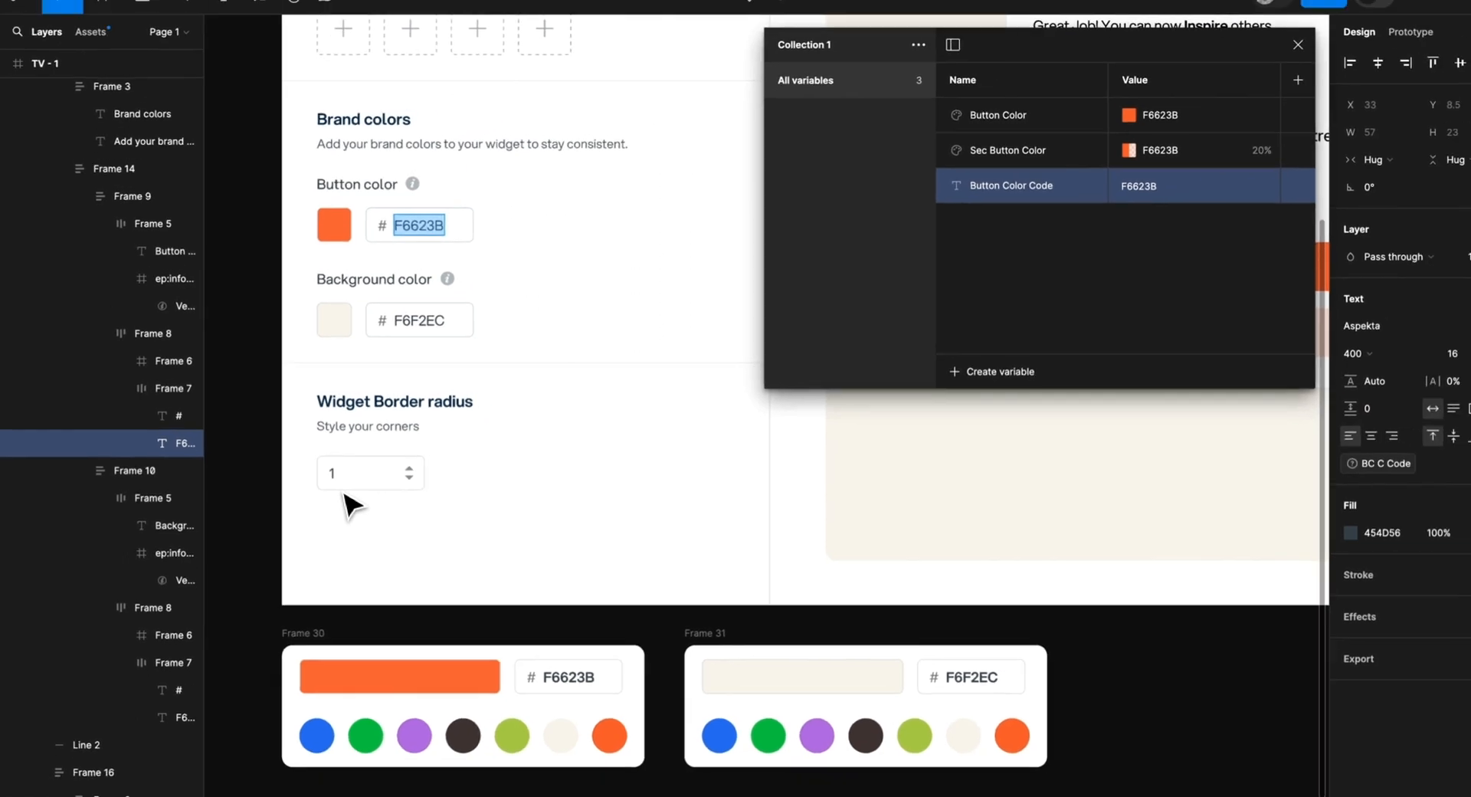
- Create a number variable named BR with the value 1 for the widget's border radius
scroll(343, 493, down, 5)
scroll(343, 492, right, 1)
scroll(343, 493, up, 1)
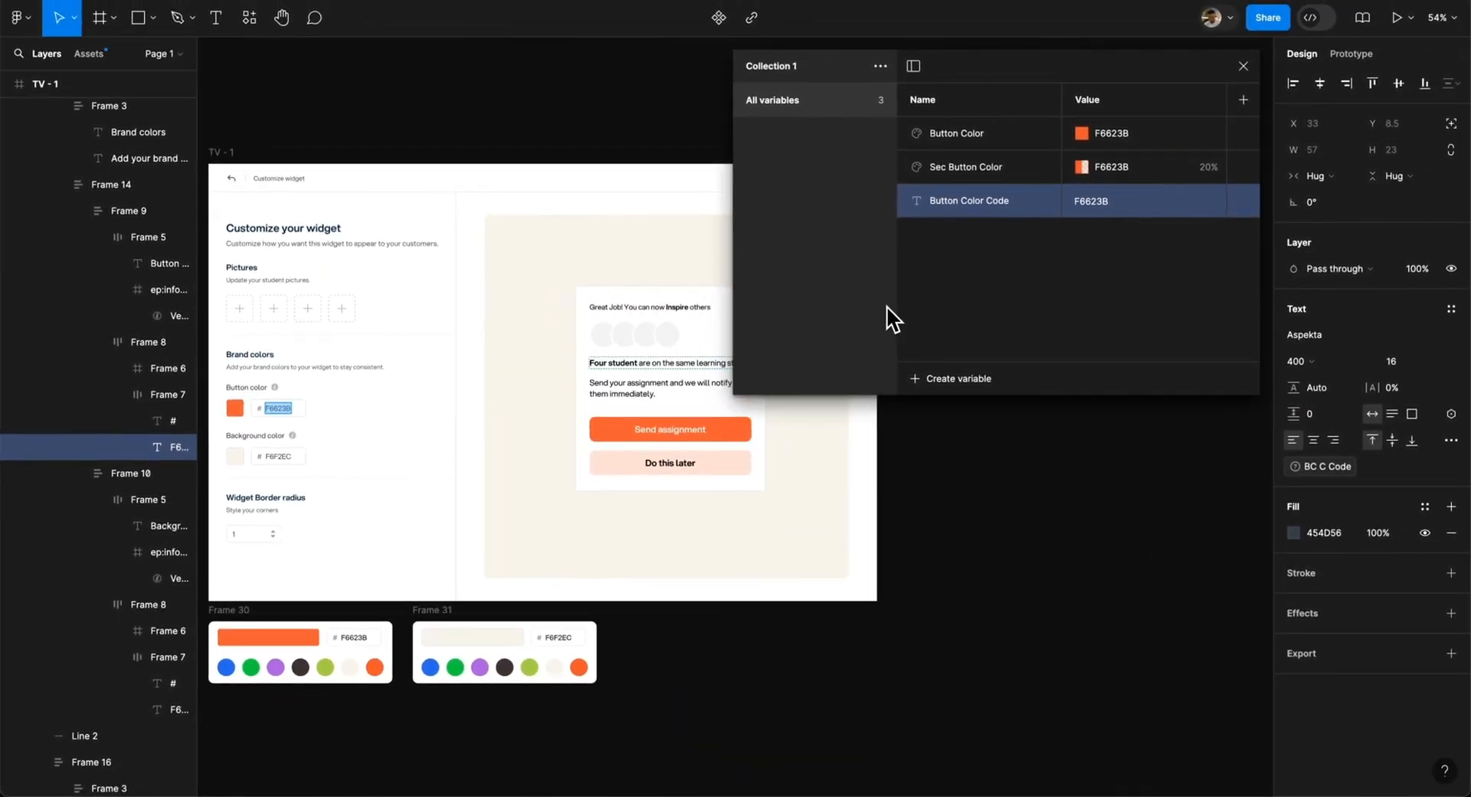
click(971, 379)
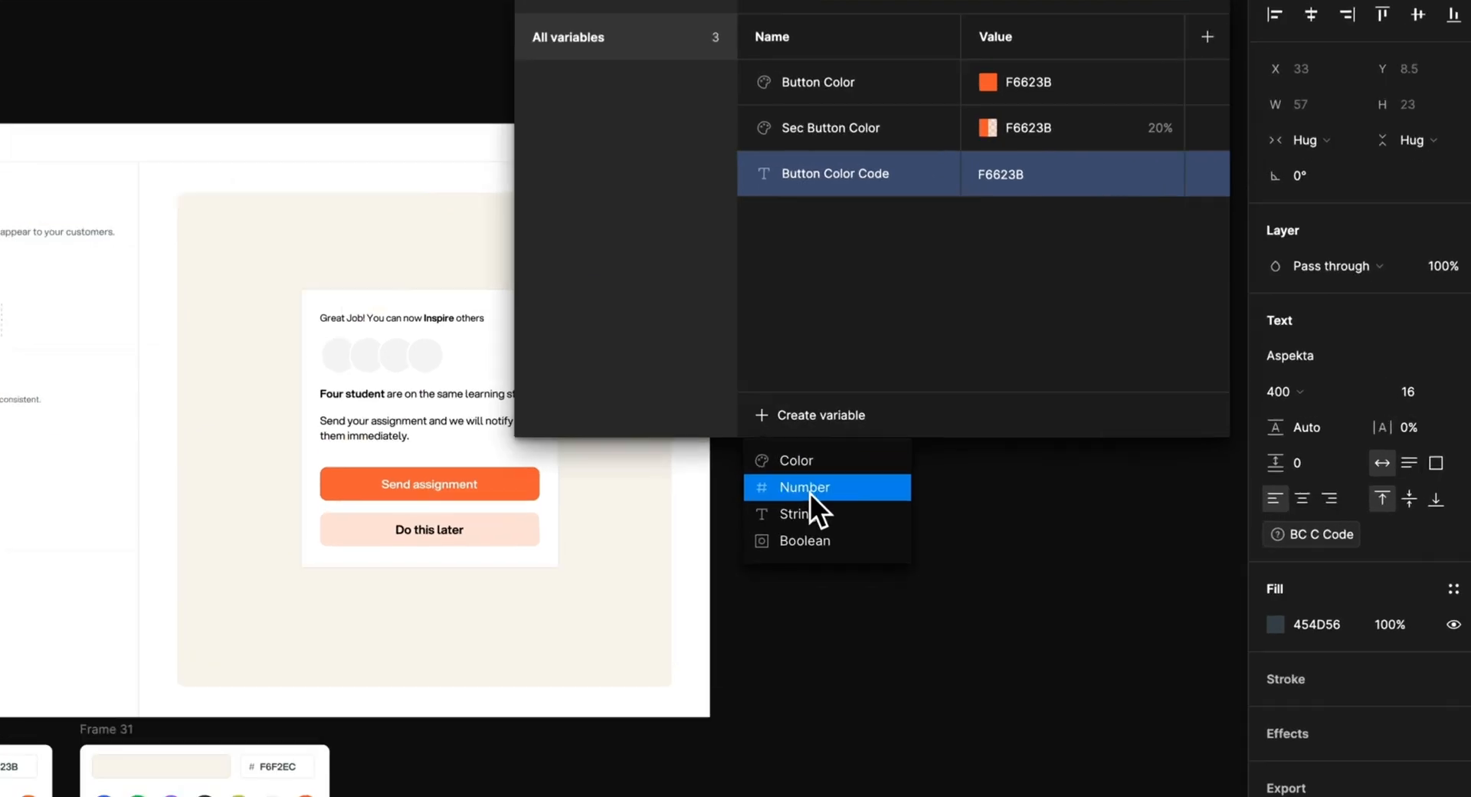
click(950, 433)
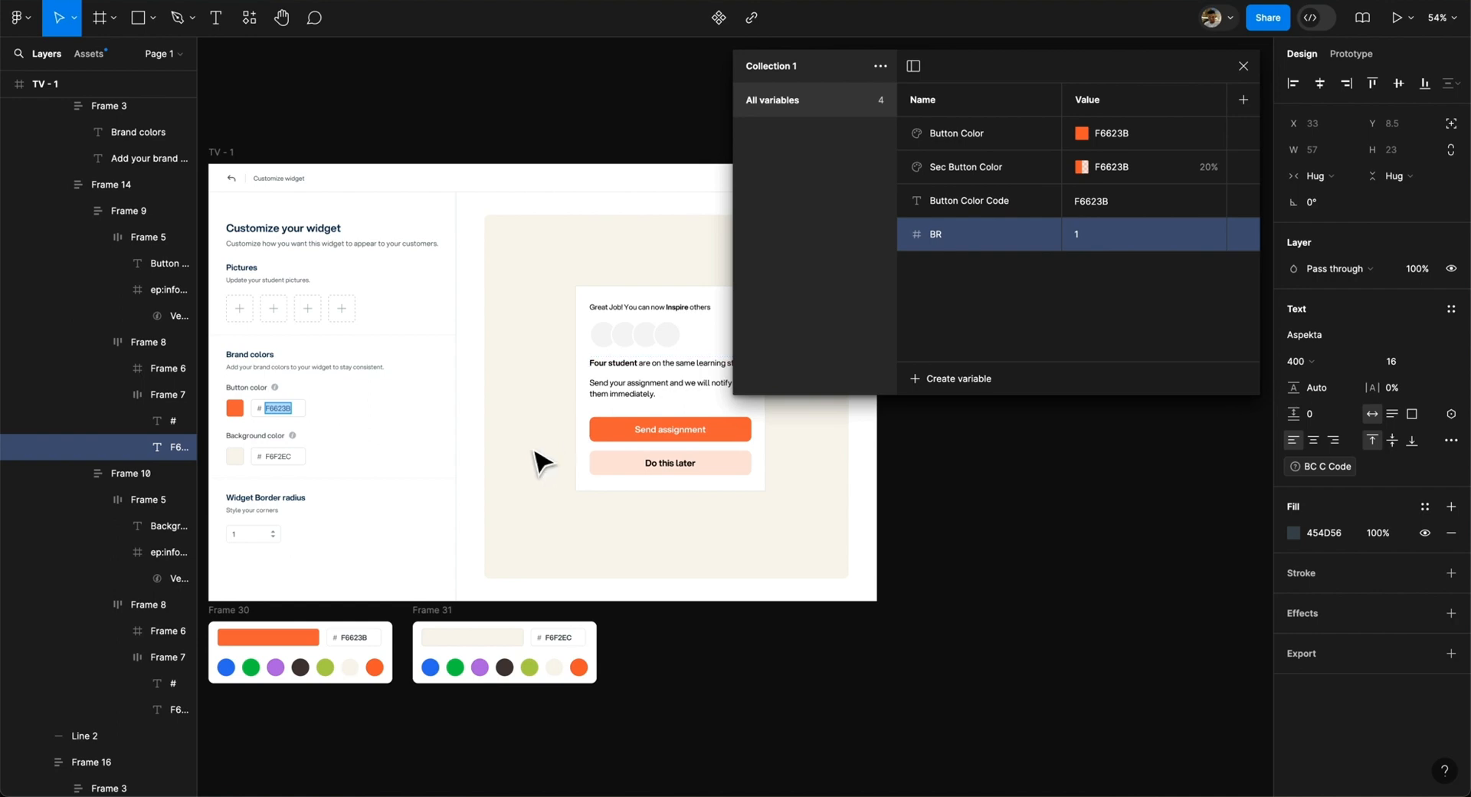
- Apply the Button Color variable to the fill of the orange bar in Frame 30
key(Escape)
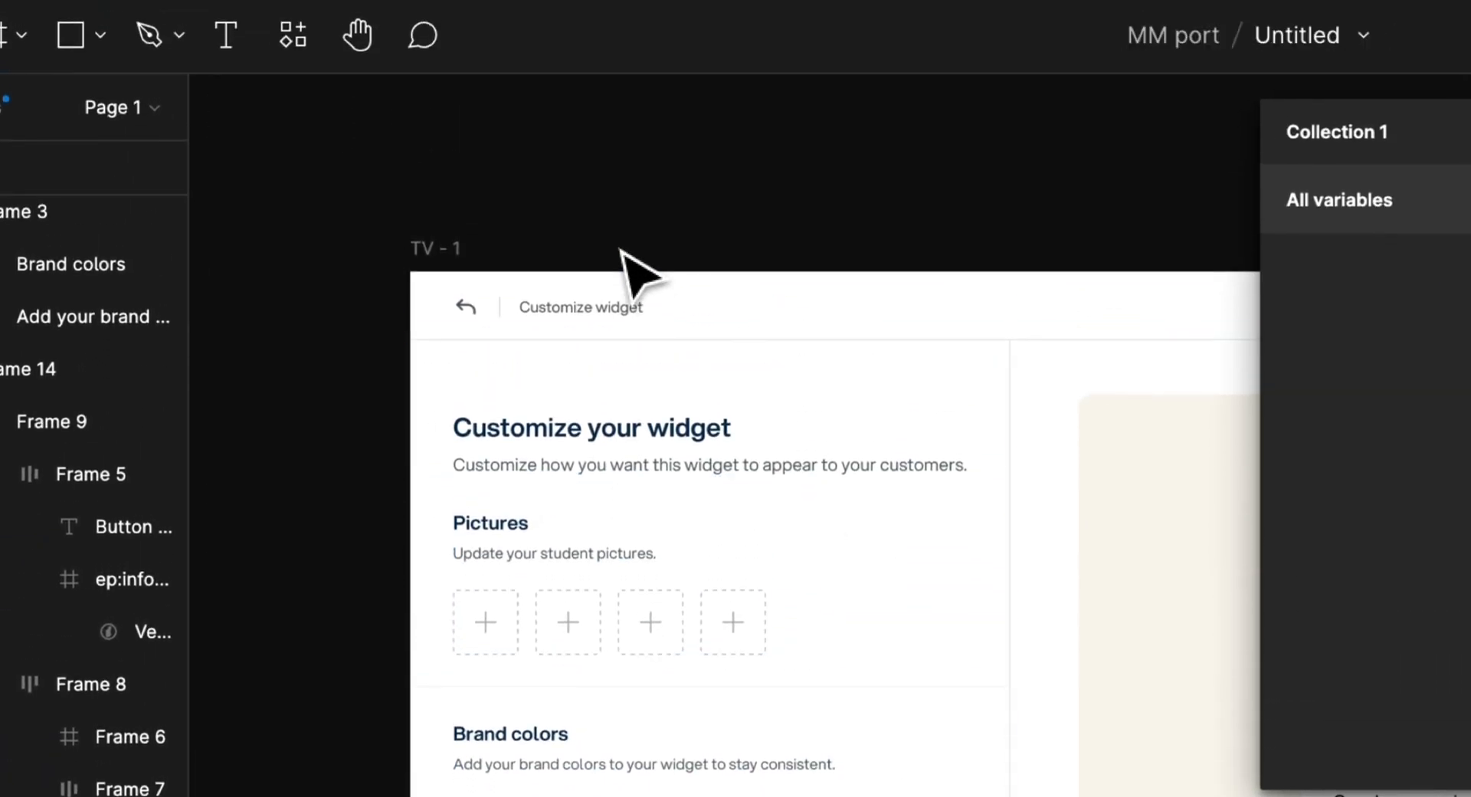
click(454, 247)
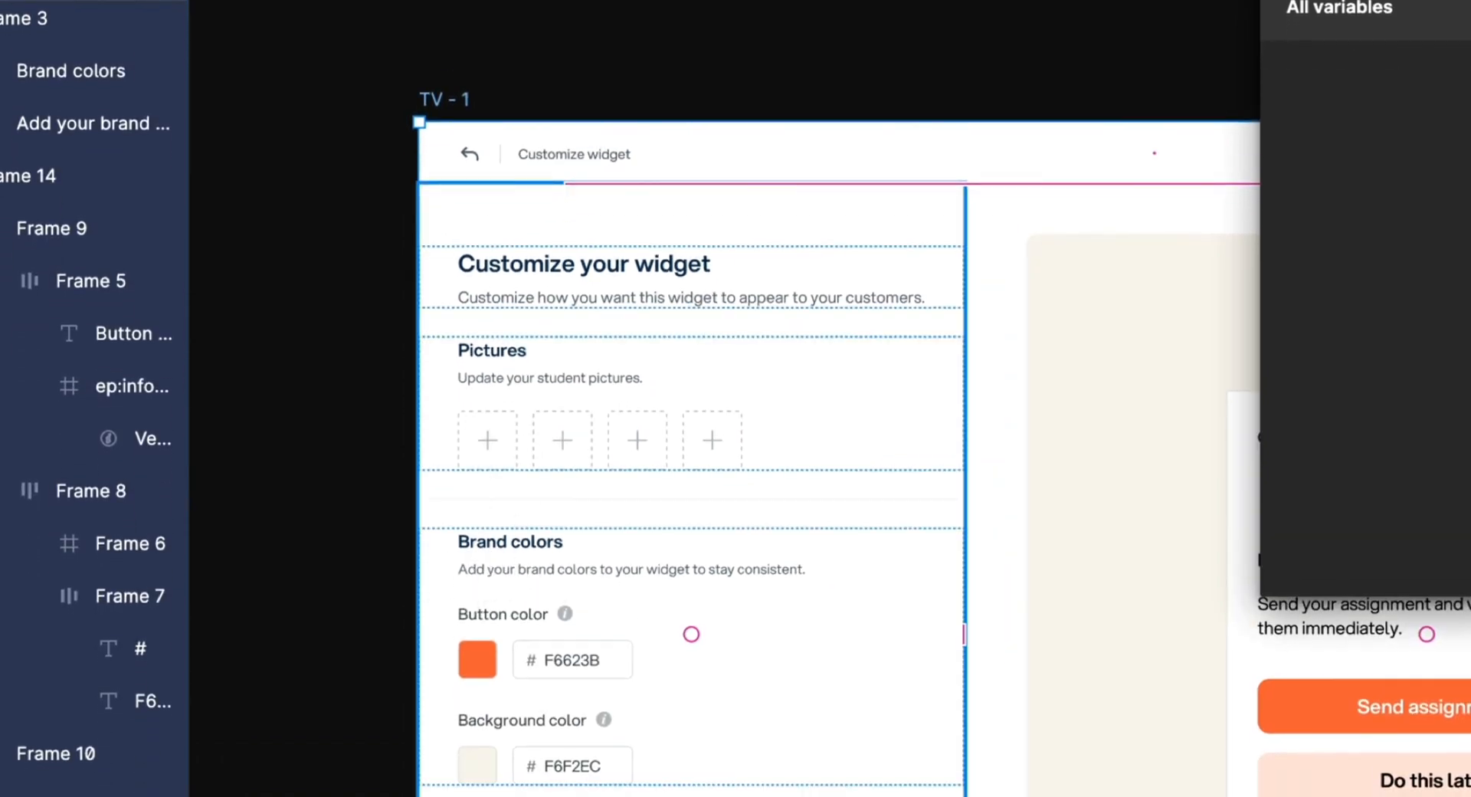
scroll(375, 766, up, 2)
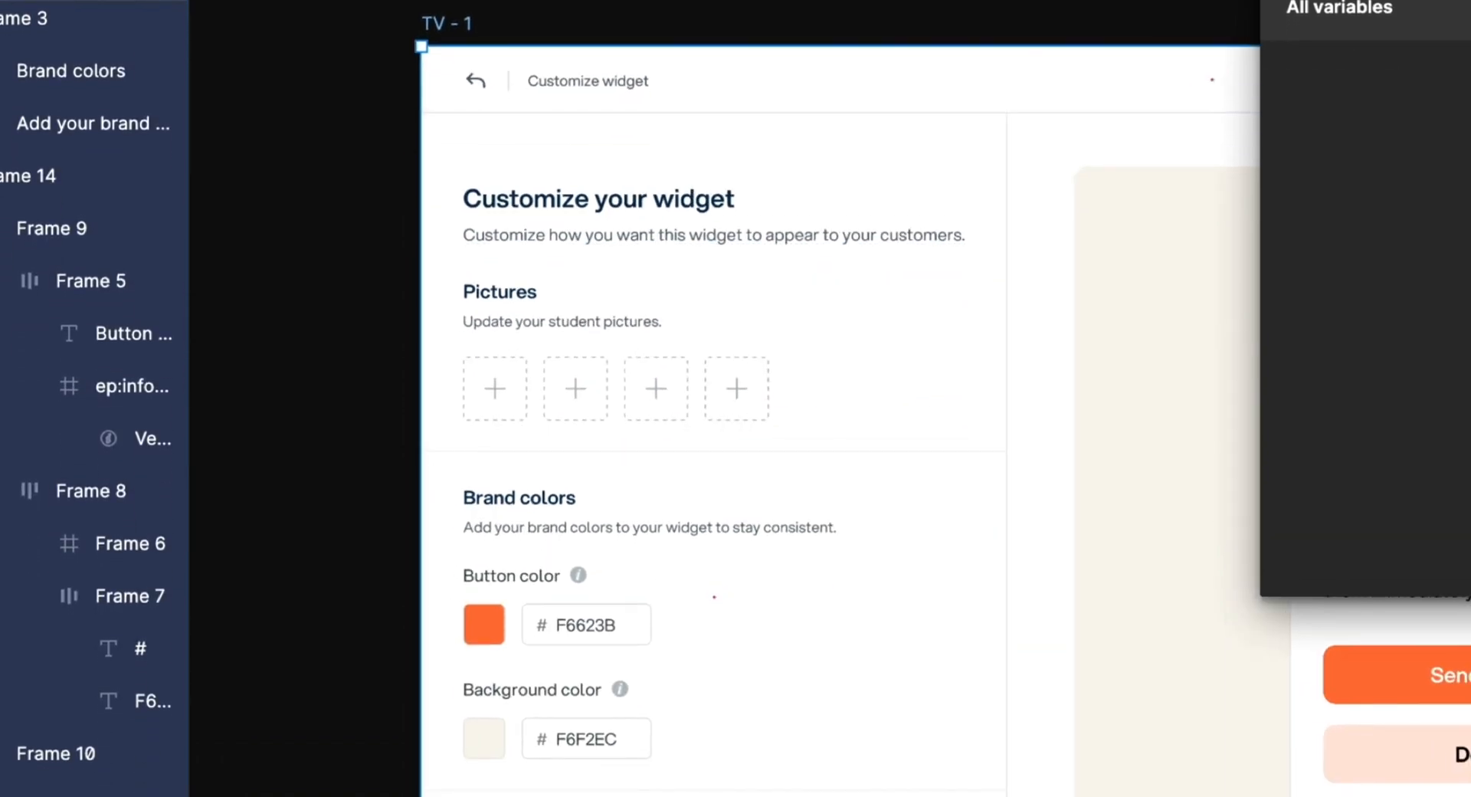
key(Escape)
scroll(375, 766, up, 3)
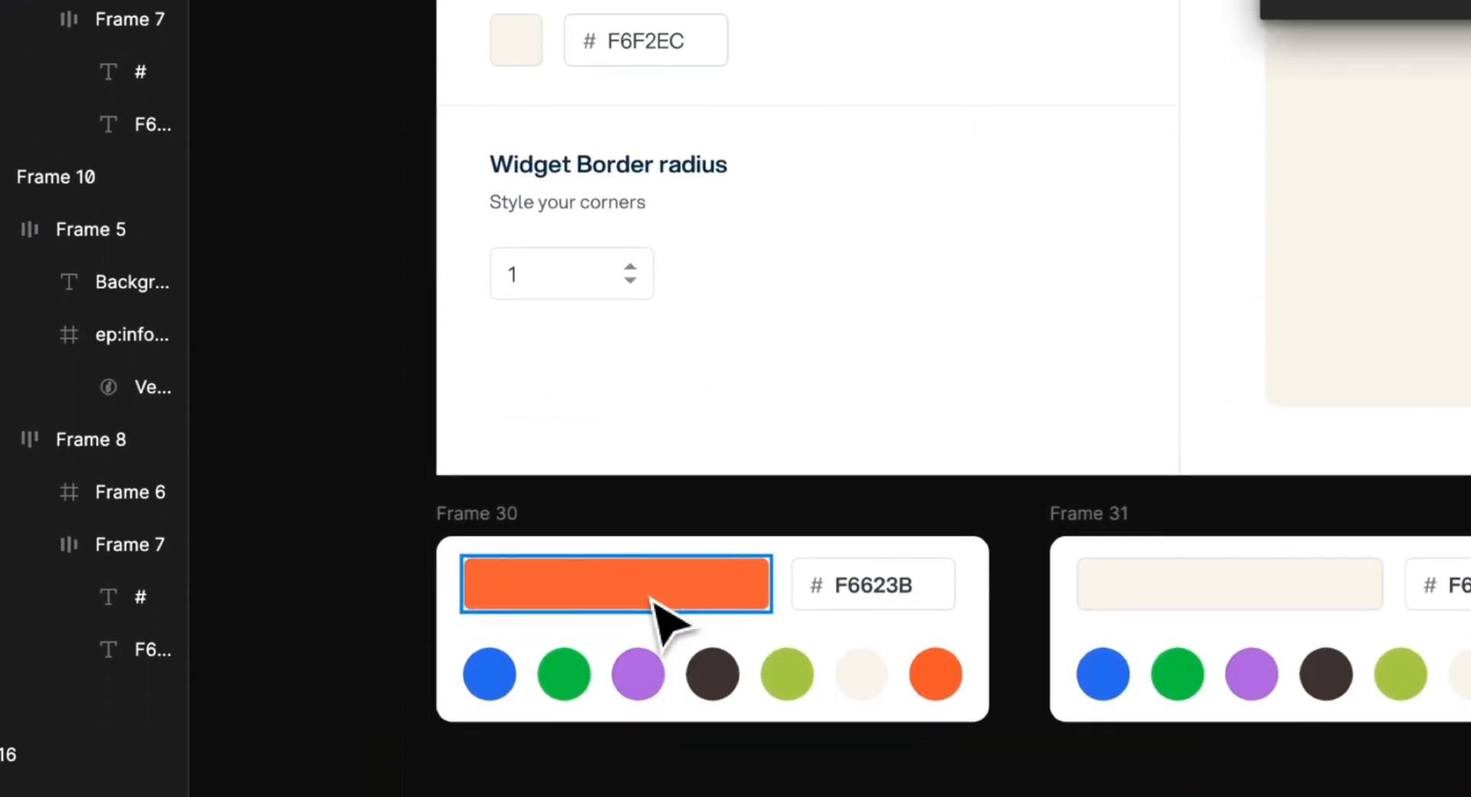
click(644, 601)
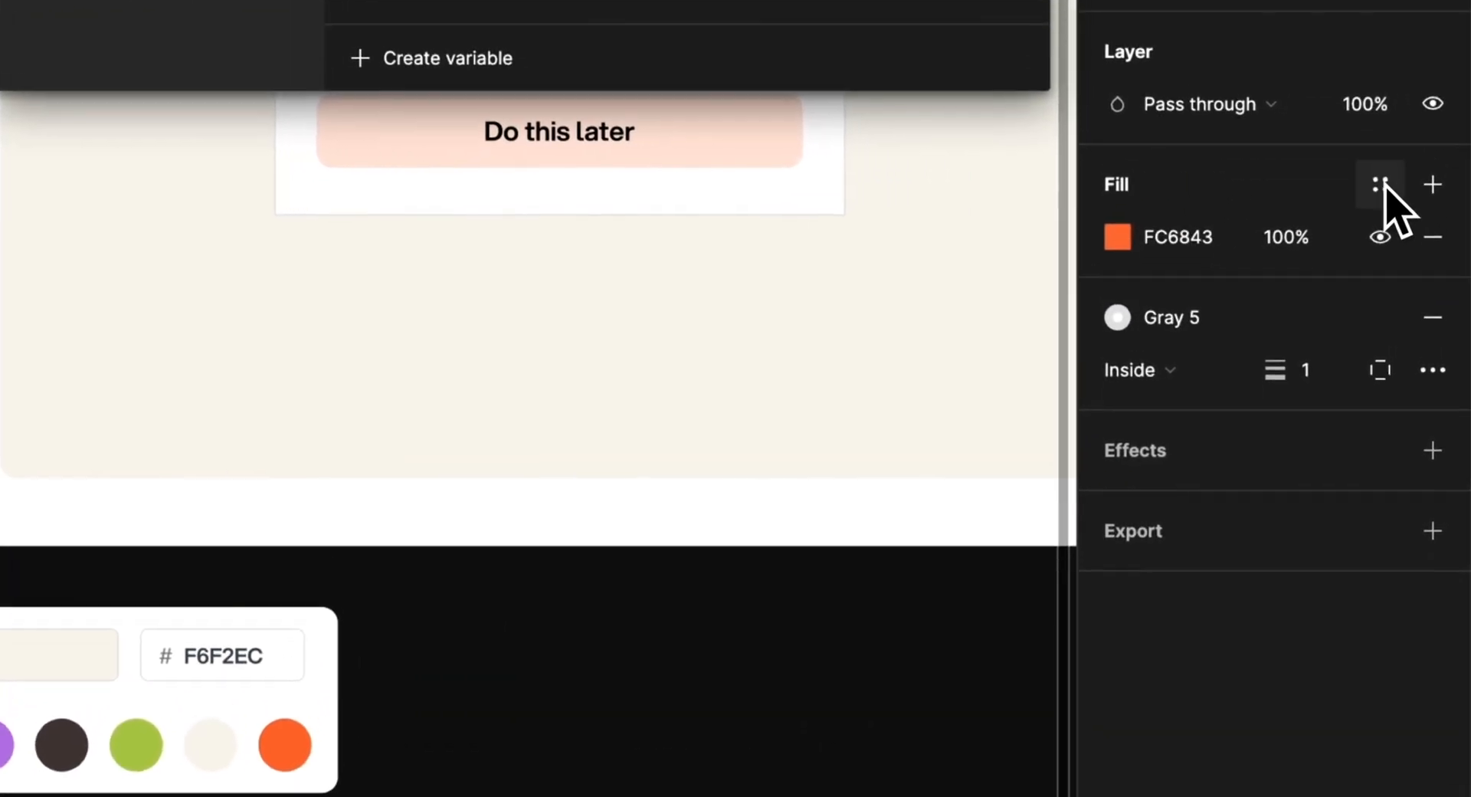
click(1379, 198)
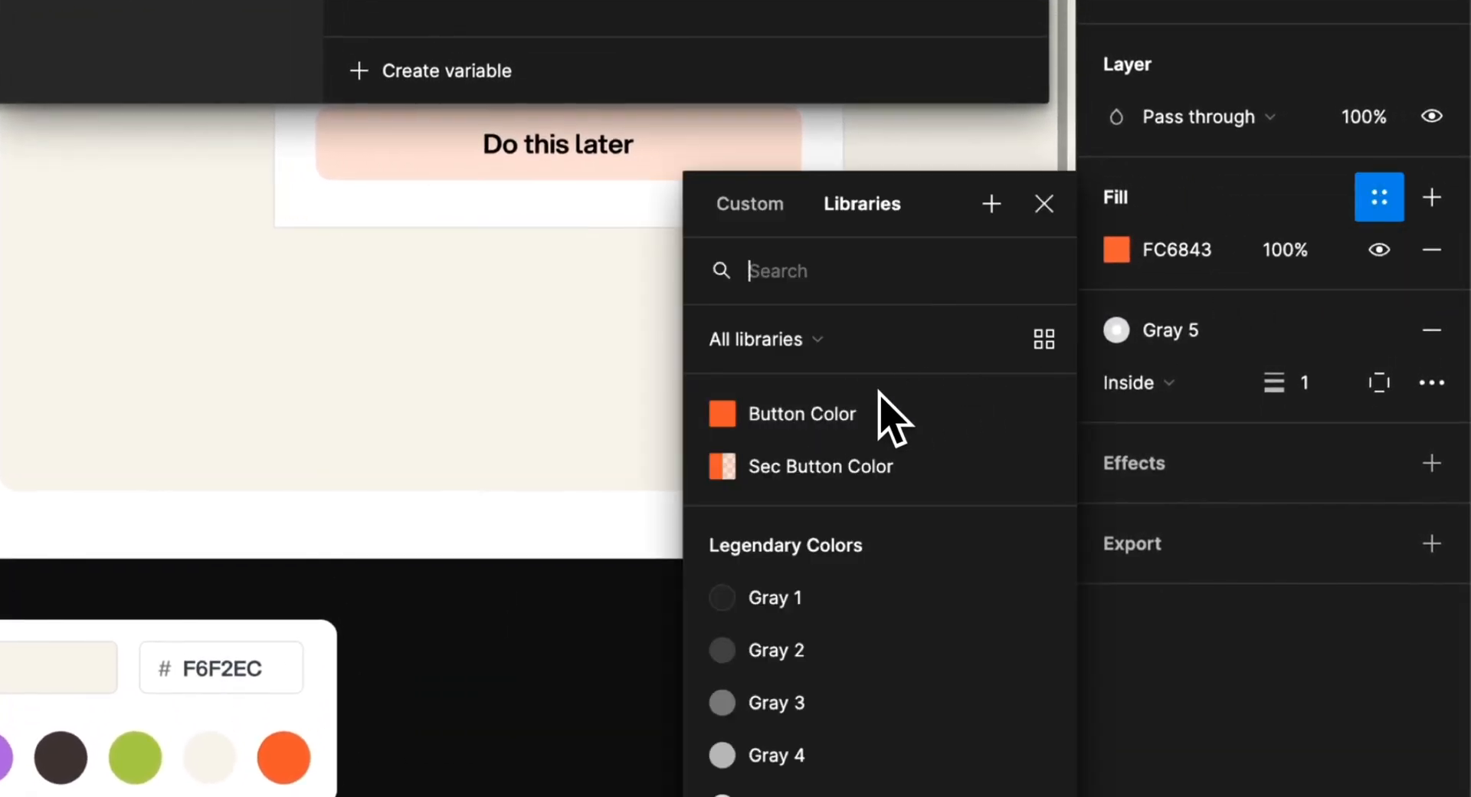
click(846, 414)
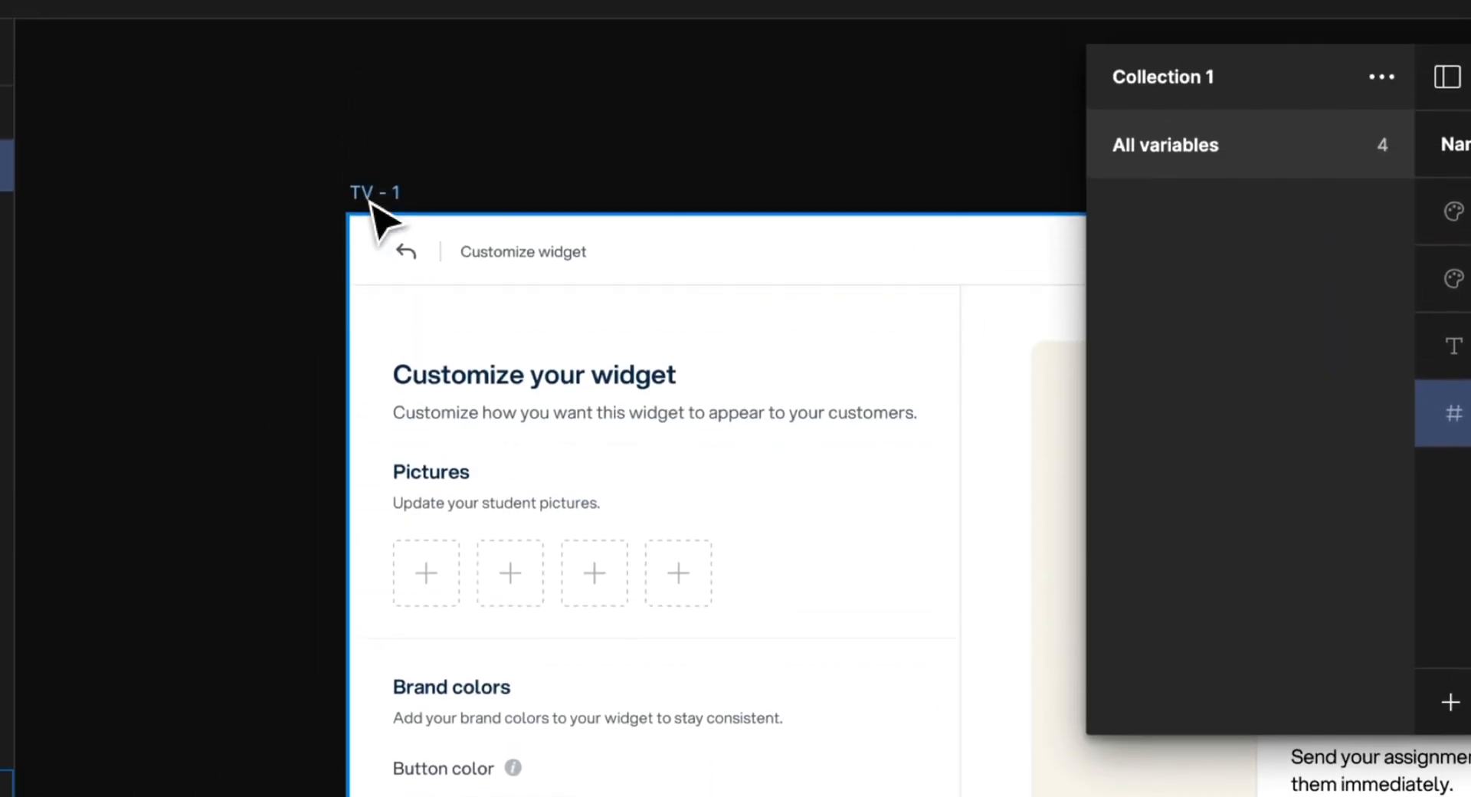
- In the TV - 1 frame's selection colors, replace FC6843 at 100% with Button Color and FC6843 at 20% with Sec Button Color
click(369, 198)
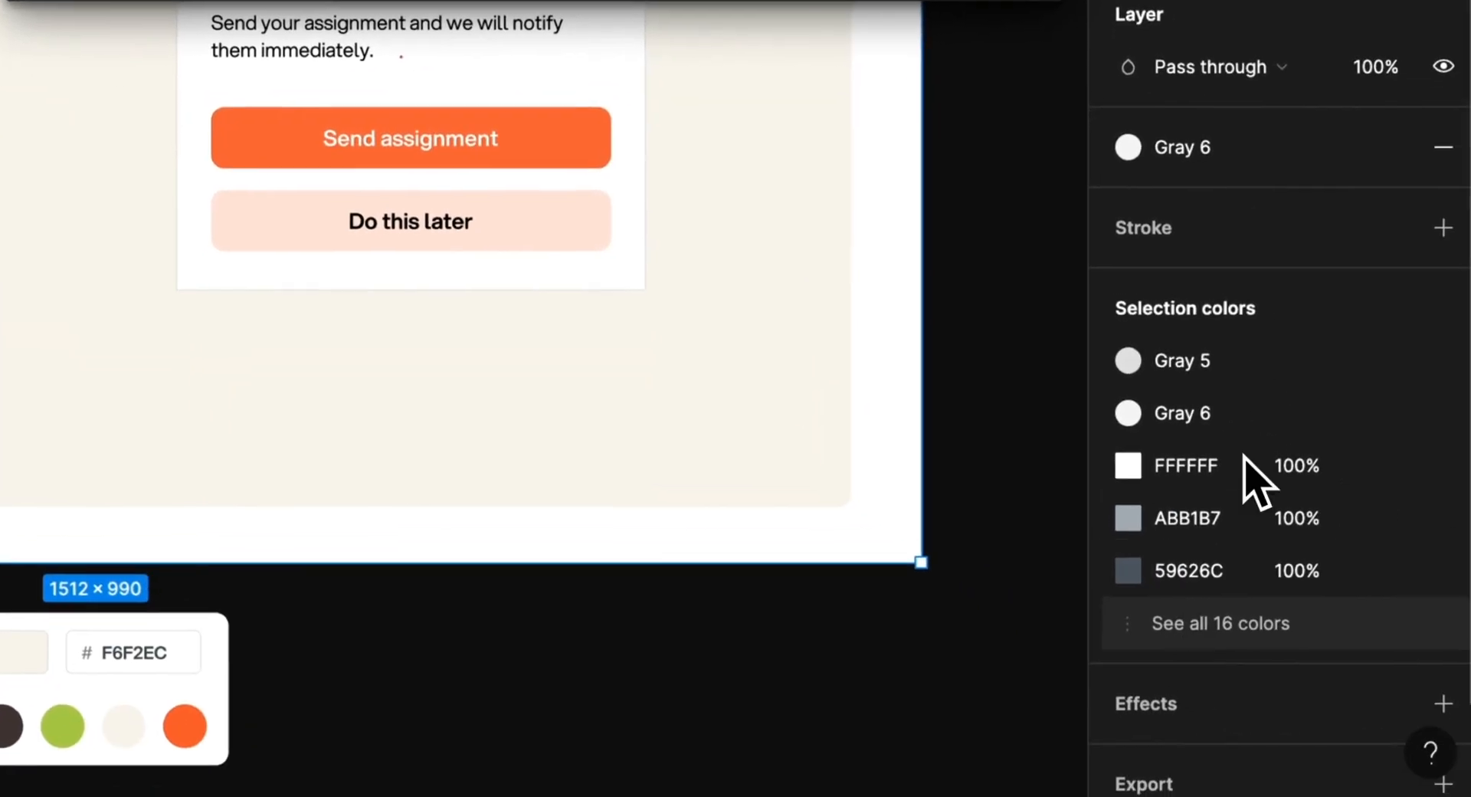
click(1249, 622)
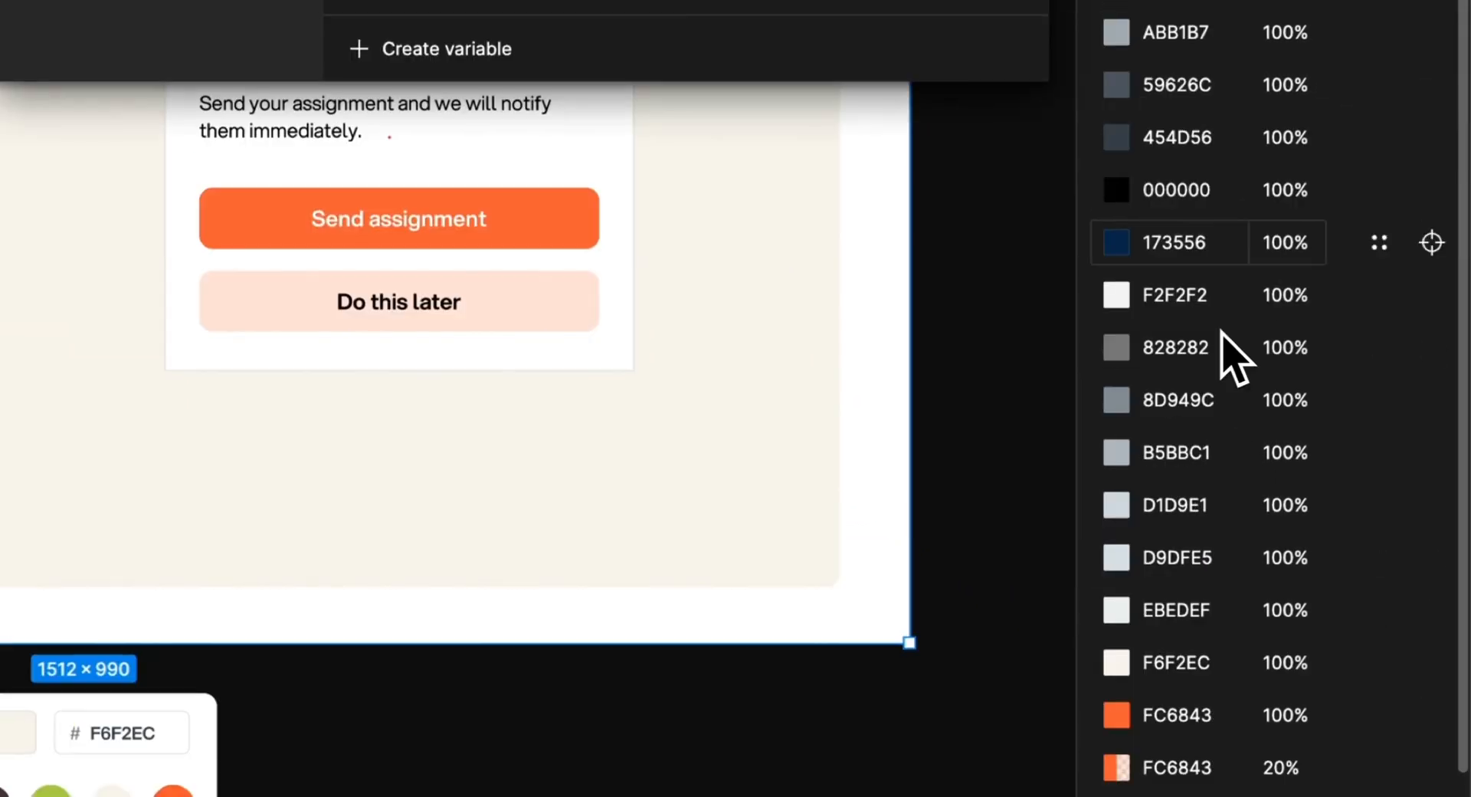
scroll(1256, 383, down, 3)
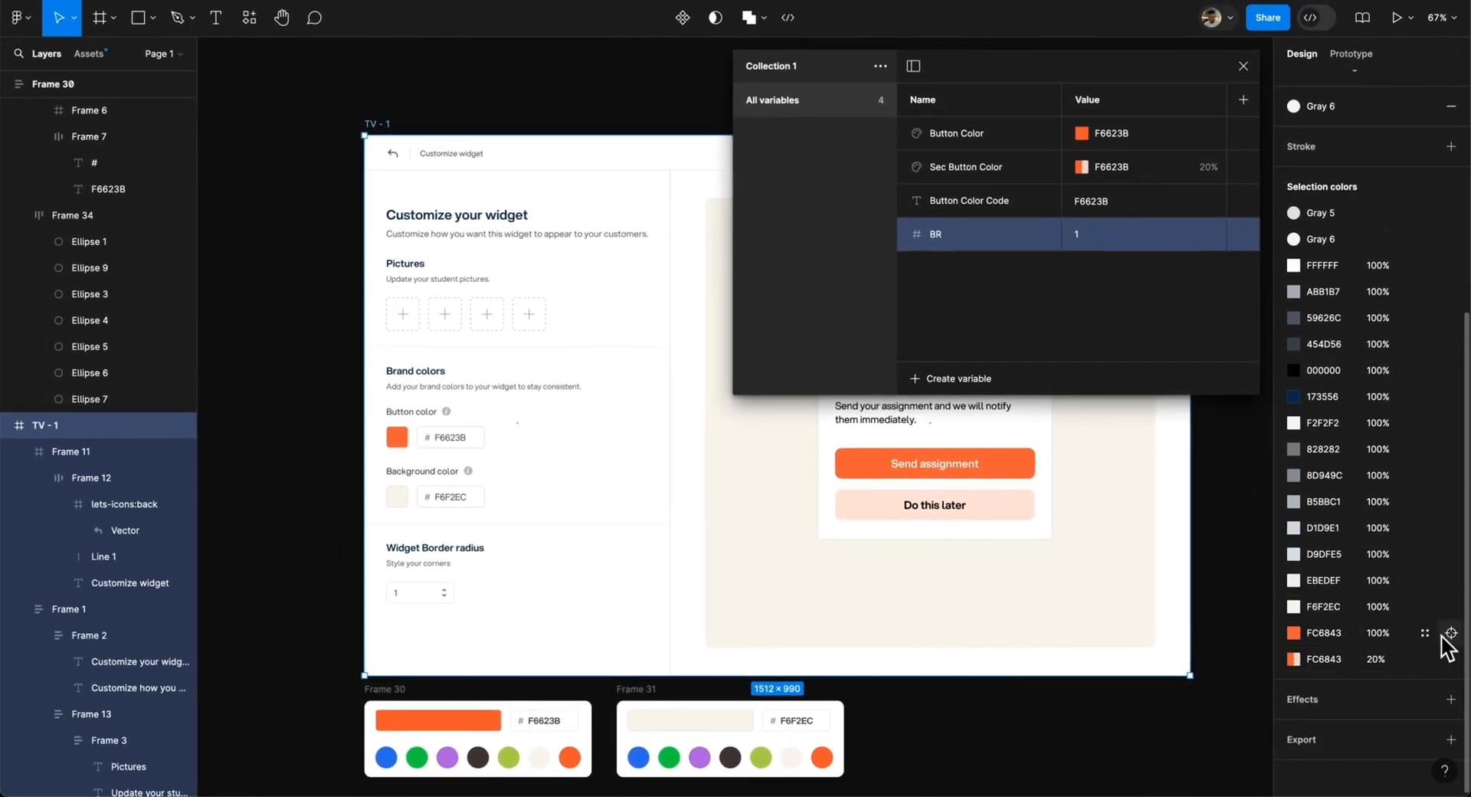
click(1424, 632)
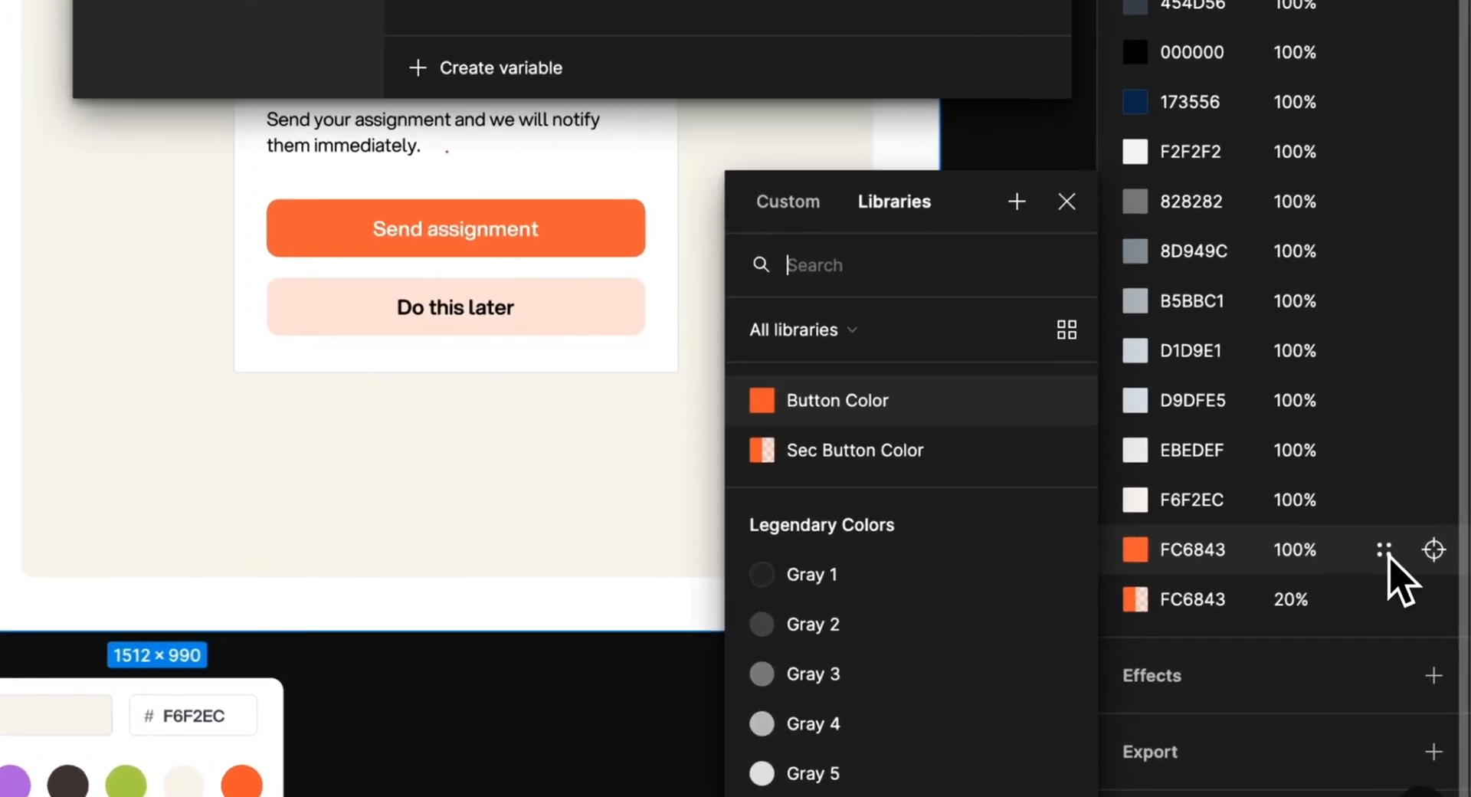
click(1188, 558)
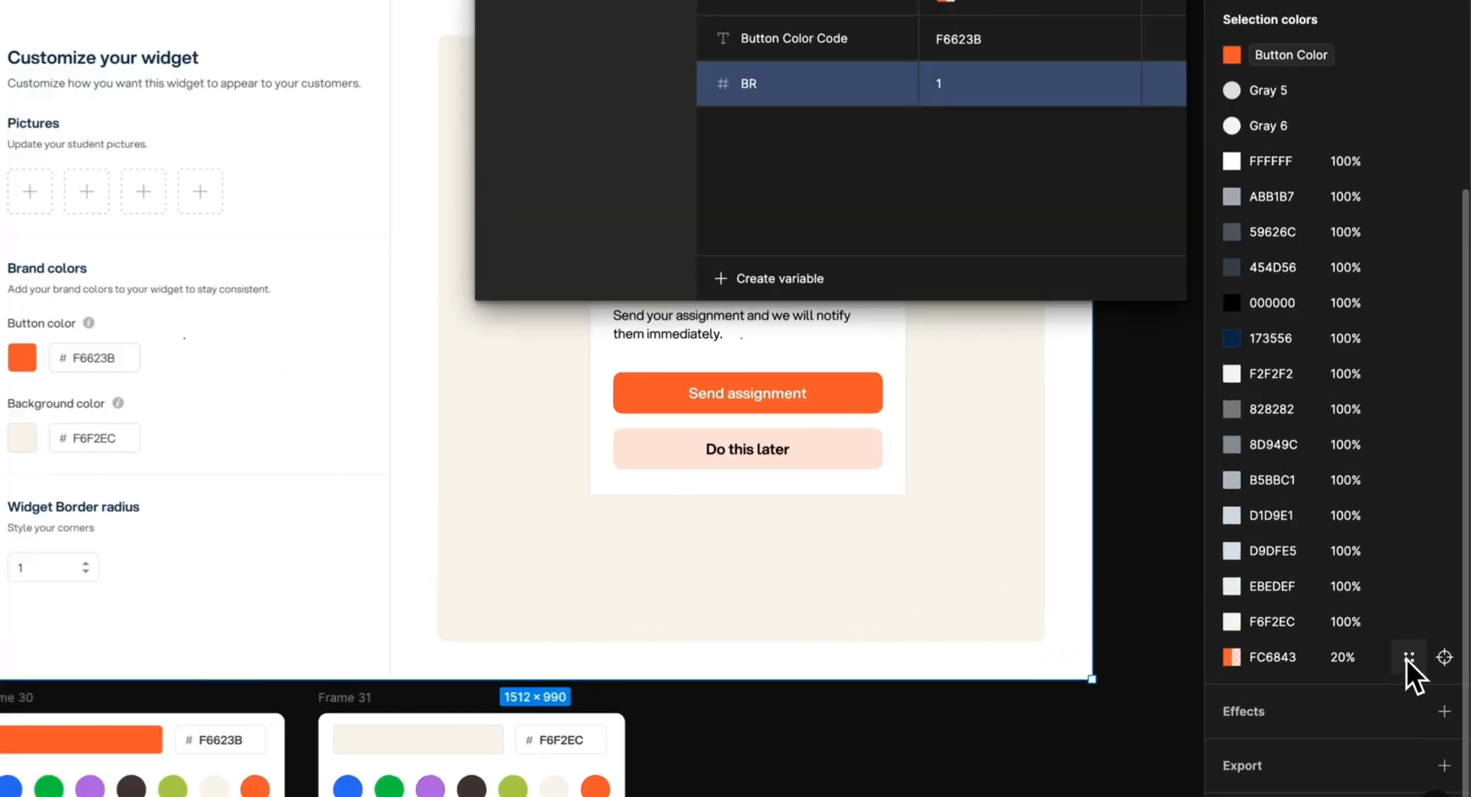
click(1424, 660)
click(854, 503)
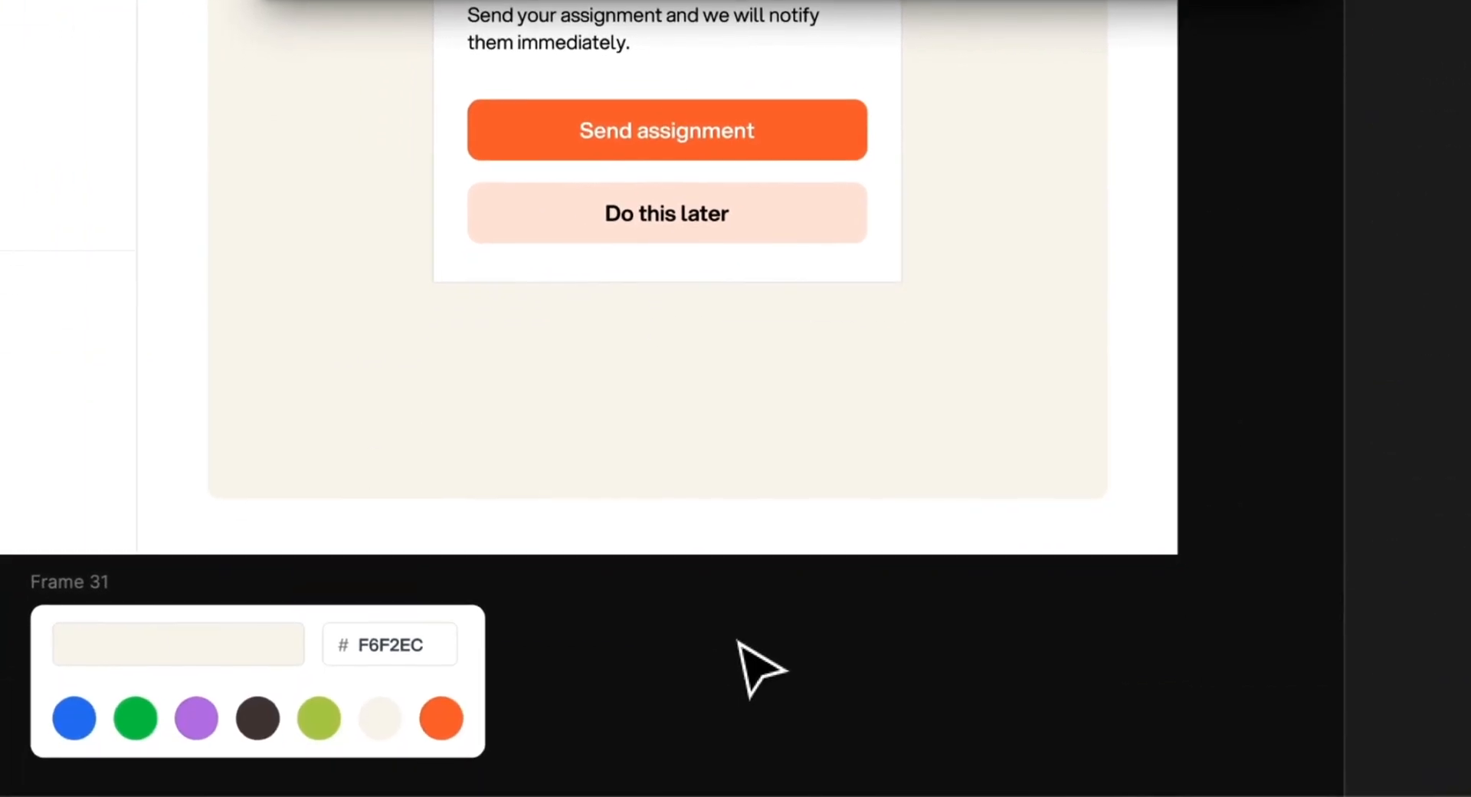
- Check the fill variables on the Do this later button, the Send assignment button and the Button color swatch
click(543, 225)
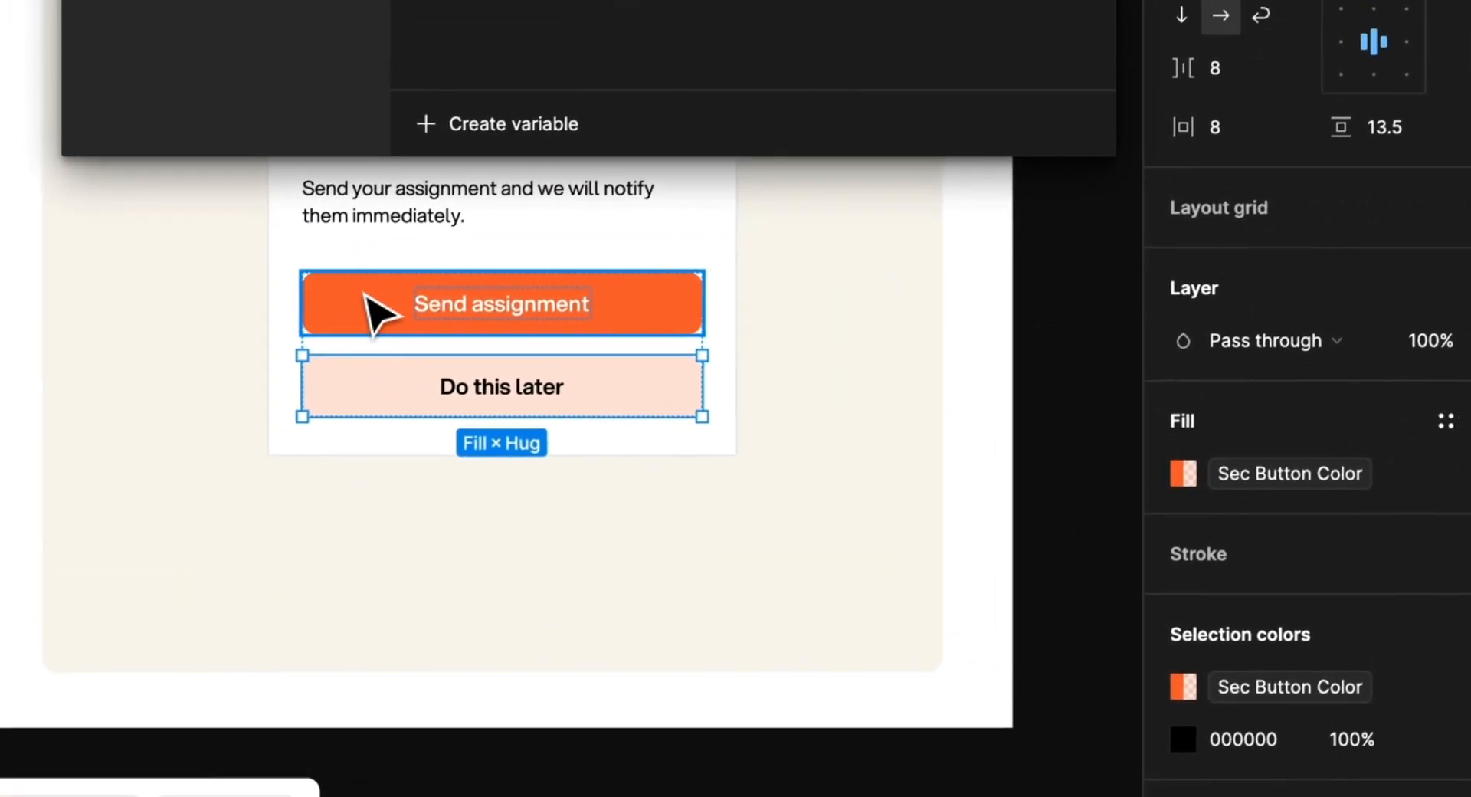
click(308, 140)
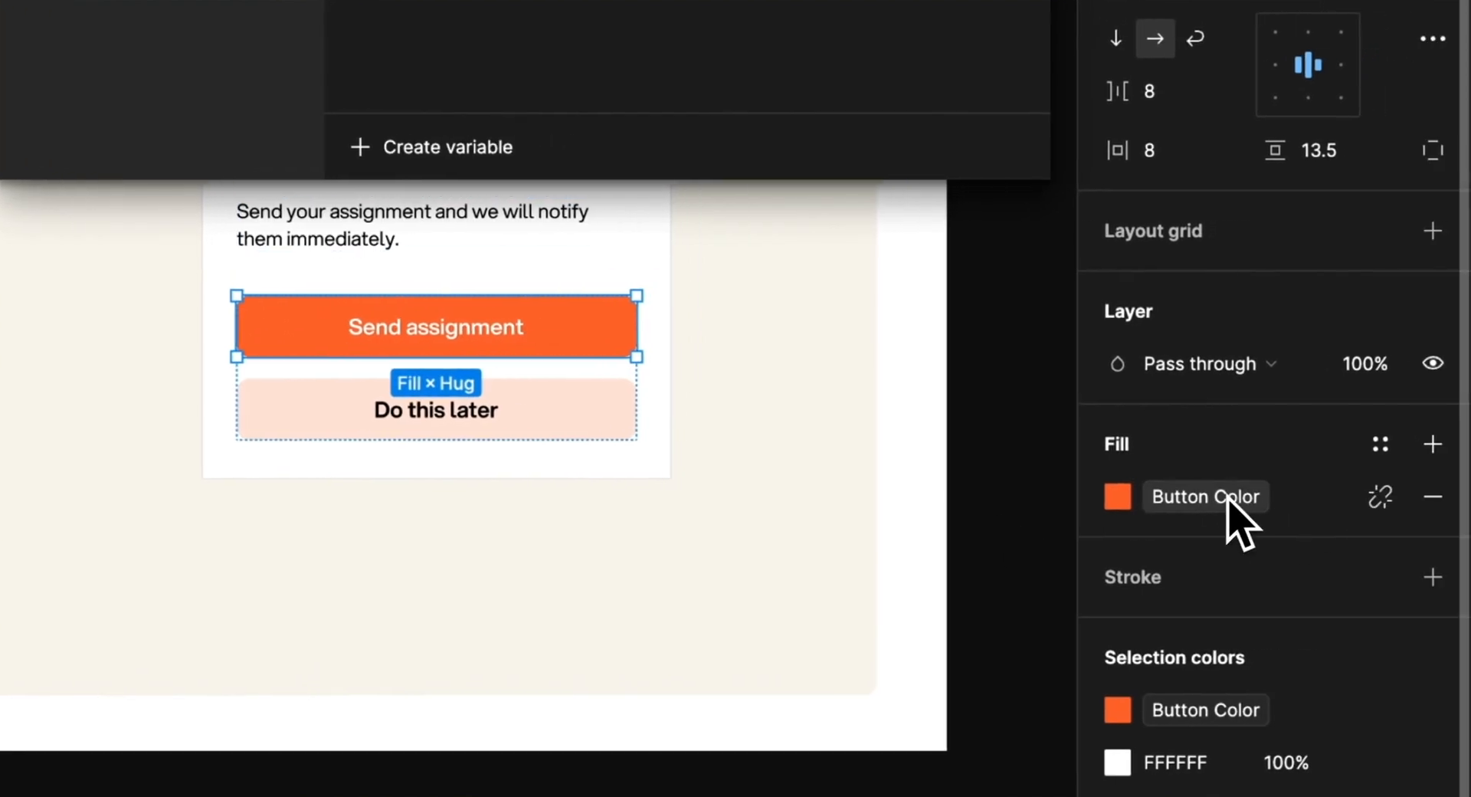
click(596, 426)
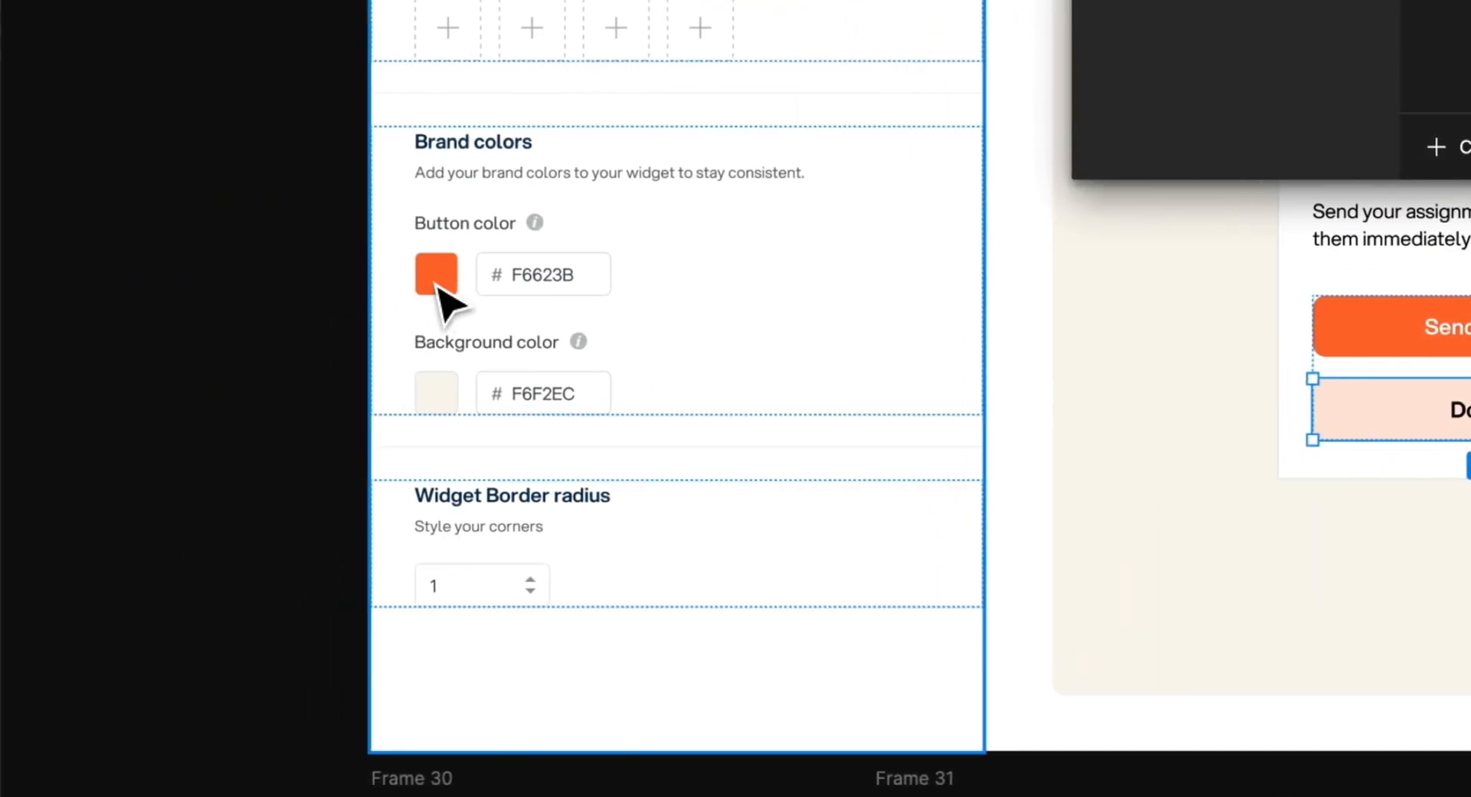
click(436, 276)
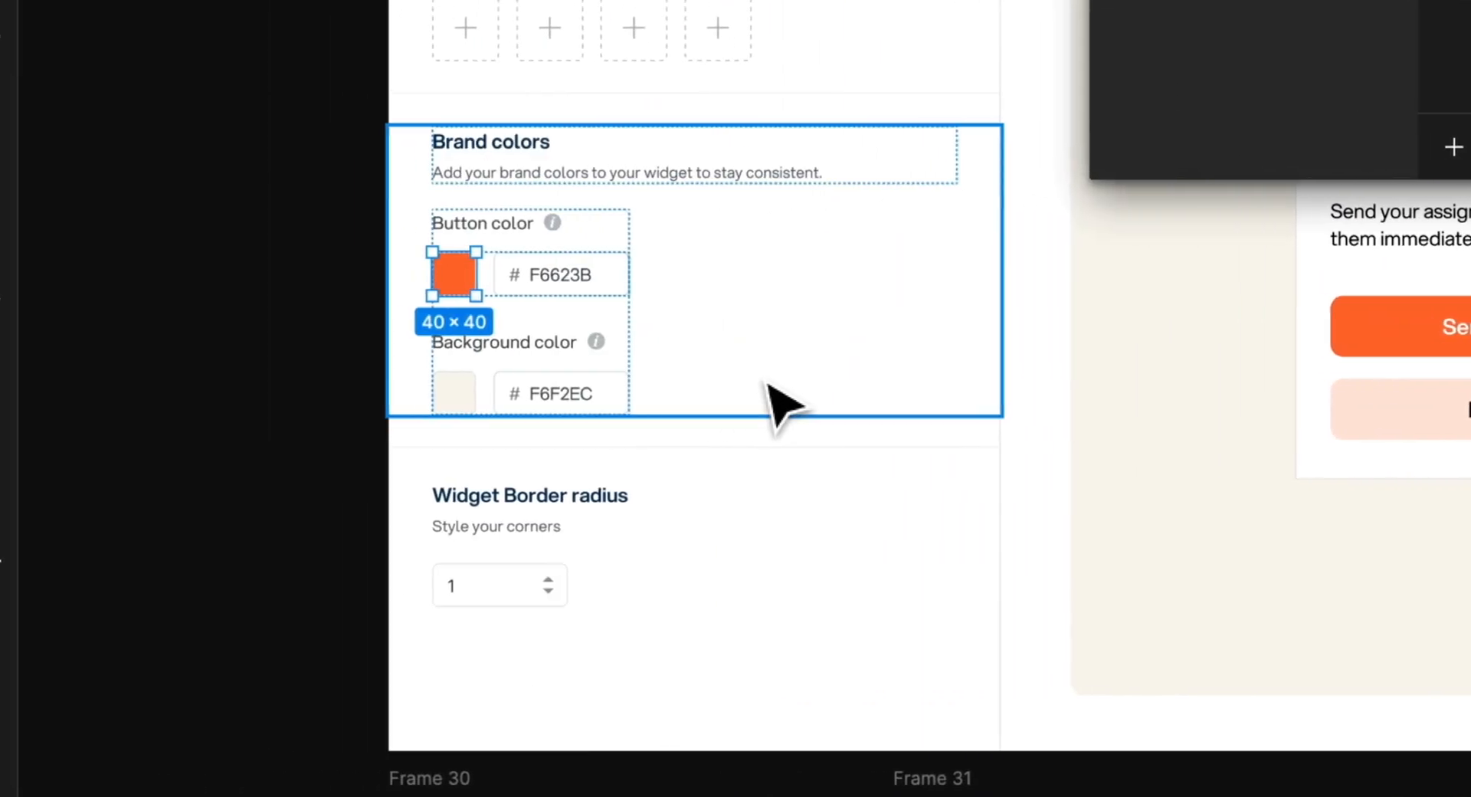
scroll(548, 338, left, 1)
click(369, 311)
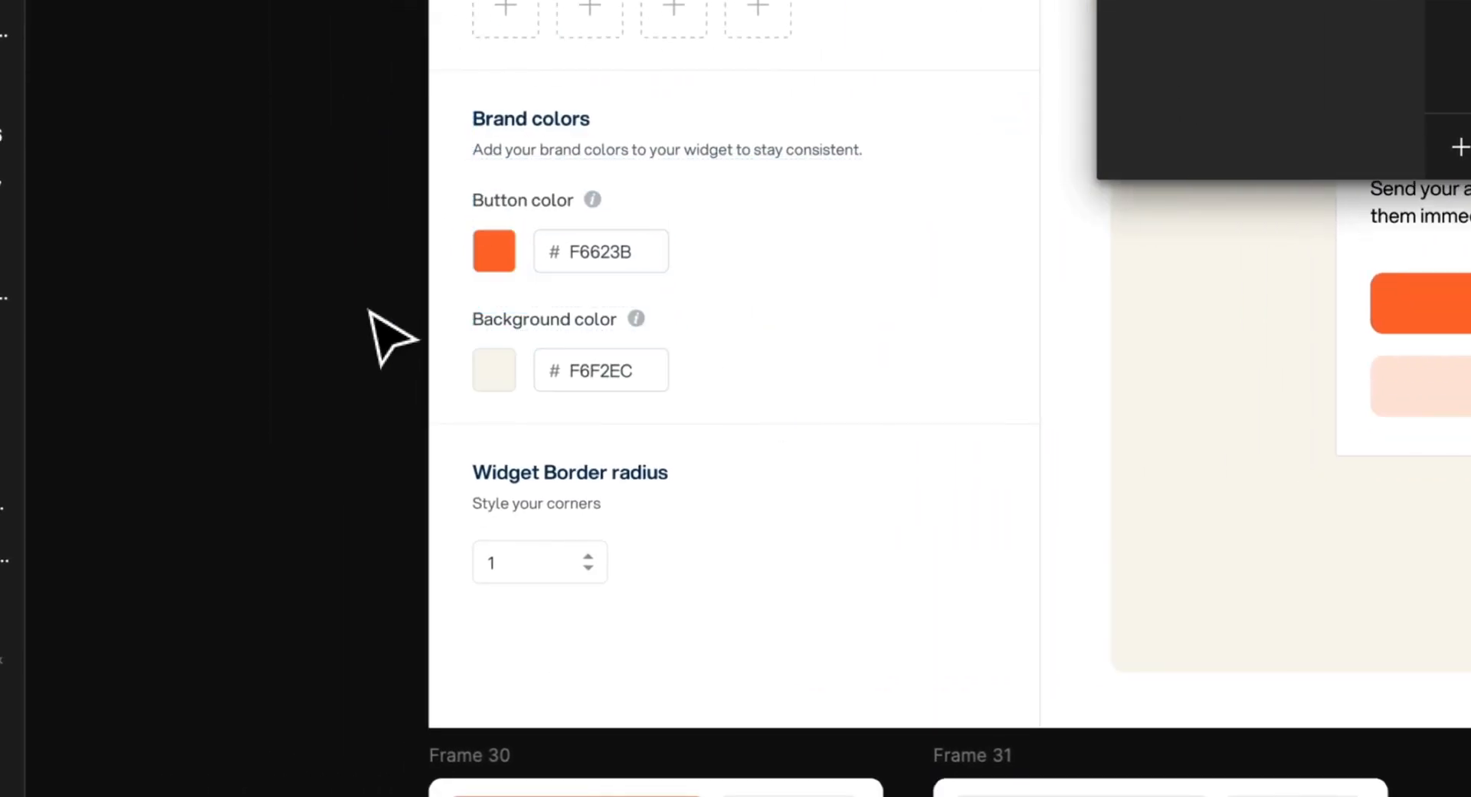
- Bind the button color hex texts in the Brand colors section and in Frame 30 to the Button Color Code variable
scroll(369, 311, up, 3)
click(711, 245)
scroll(710, 245, down, 4)
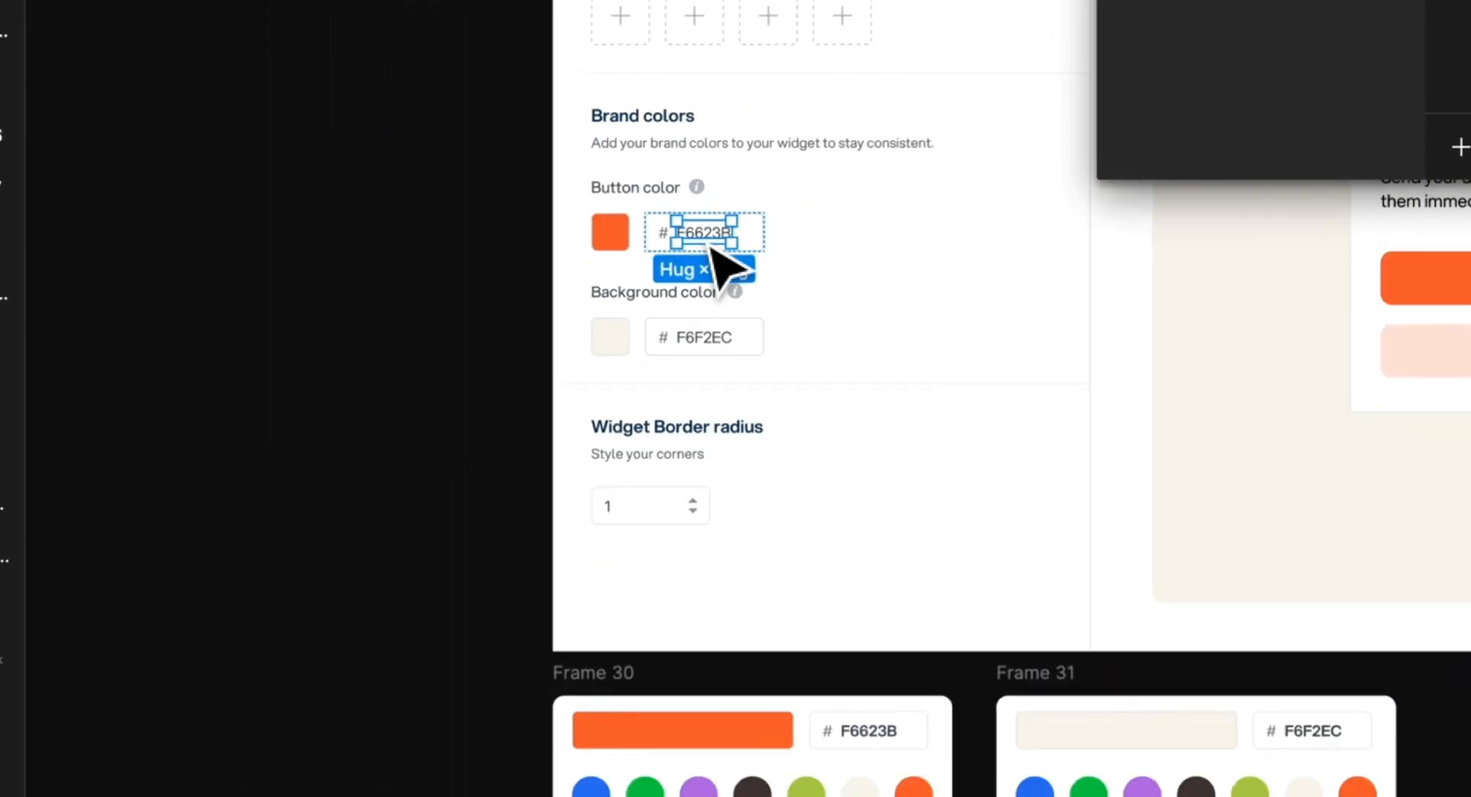
scroll(716, 261, down, 3)
scroll(699, 223, up, 3)
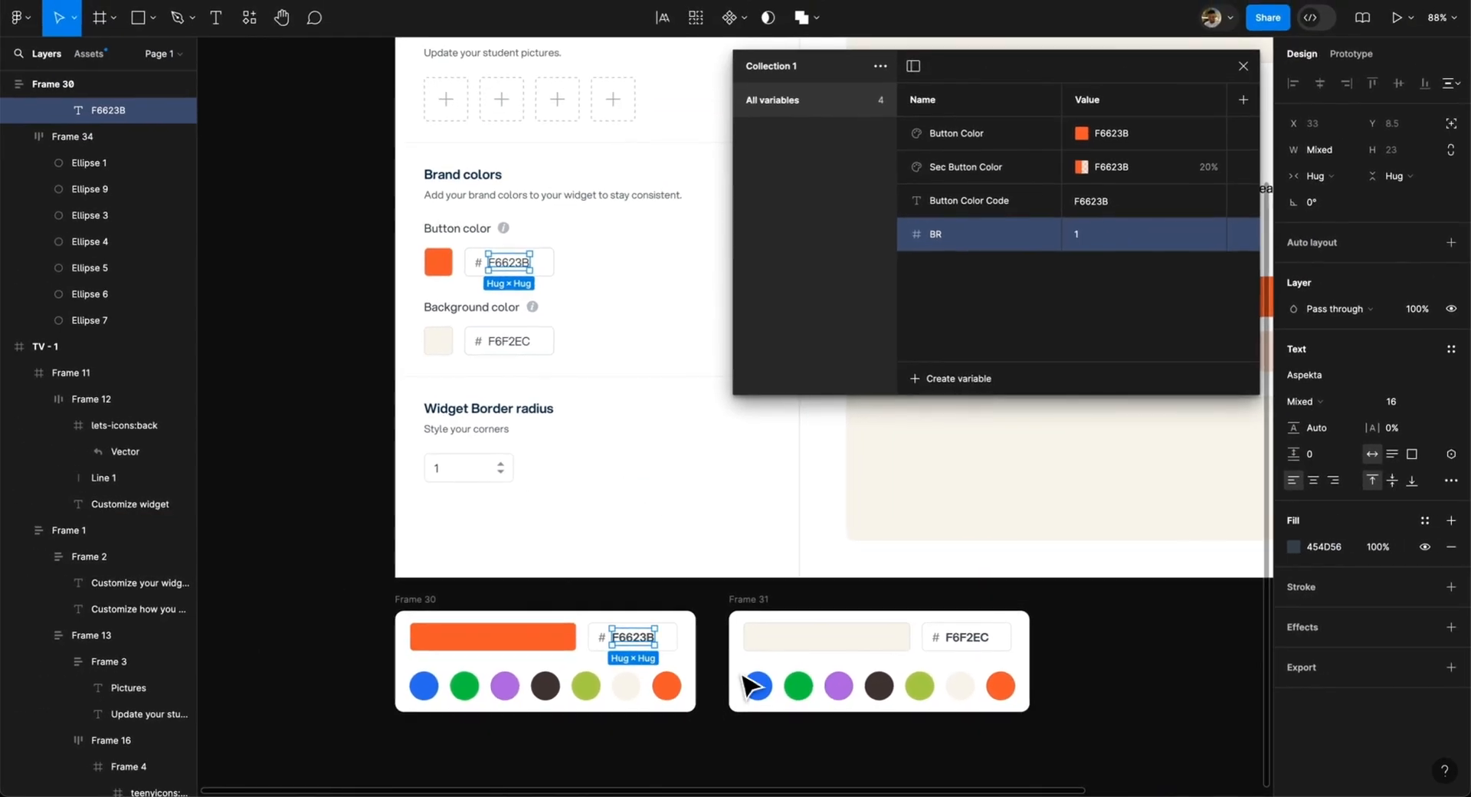
scroll(657, 708, up, 2)
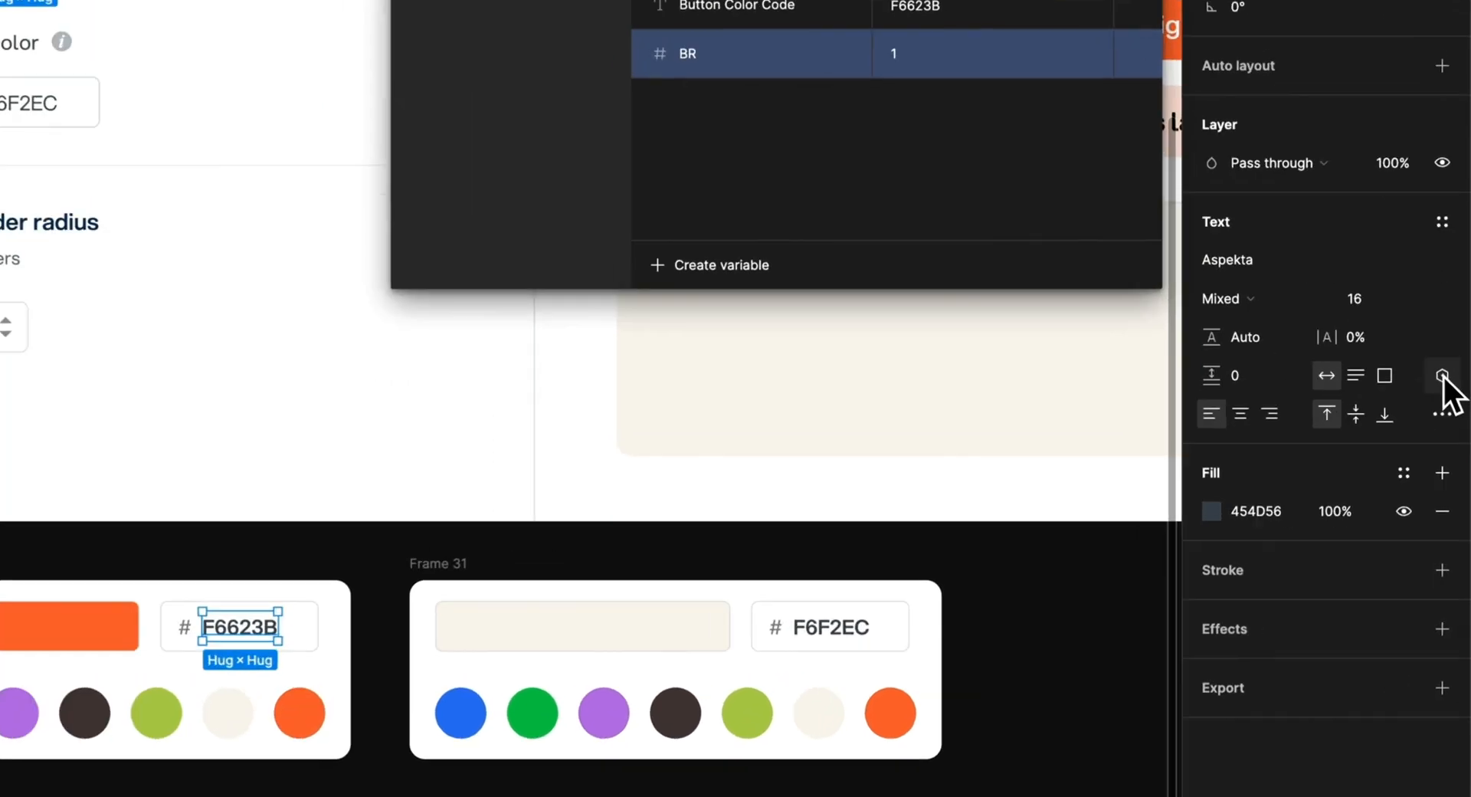
click(1451, 454)
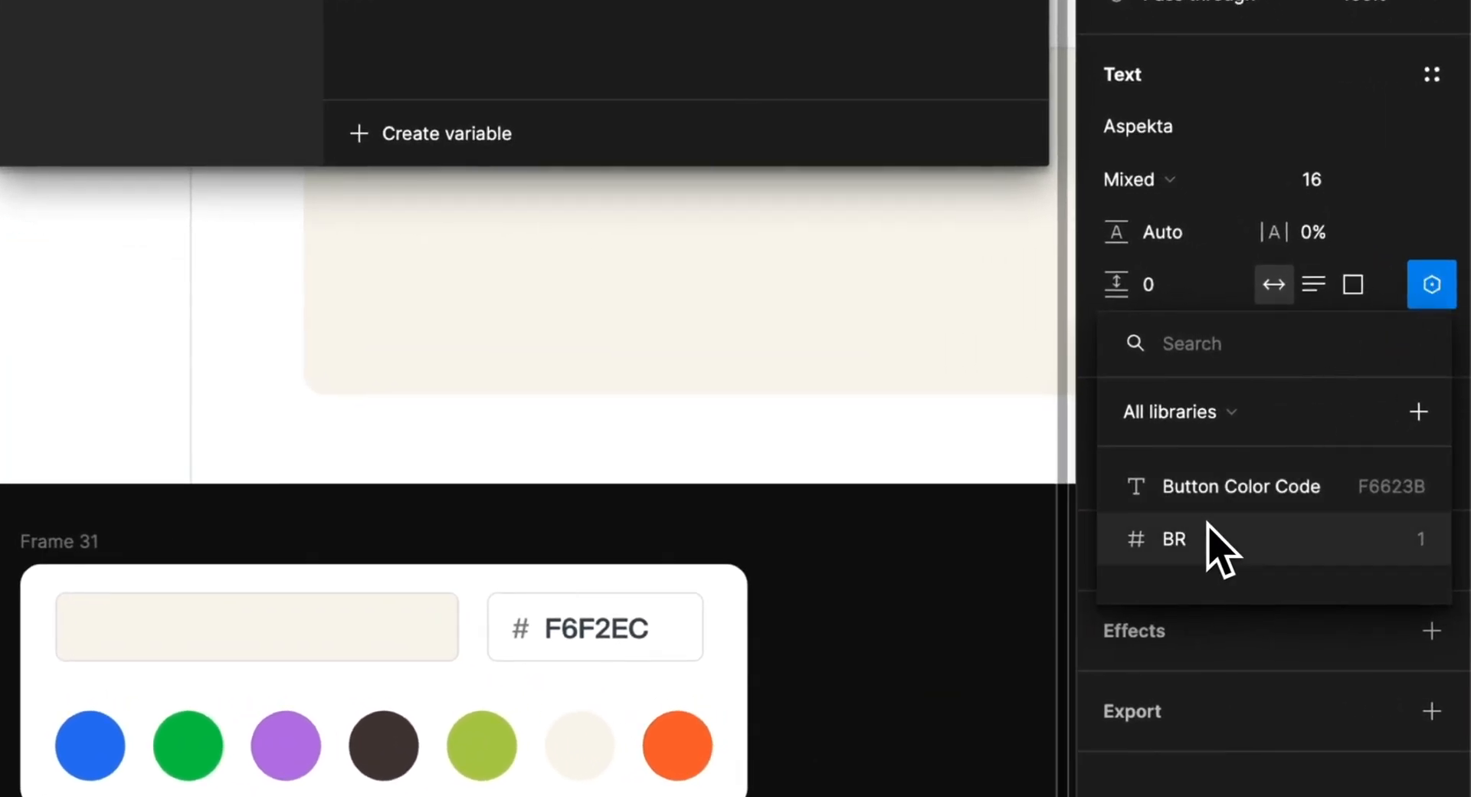
click(1227, 490)
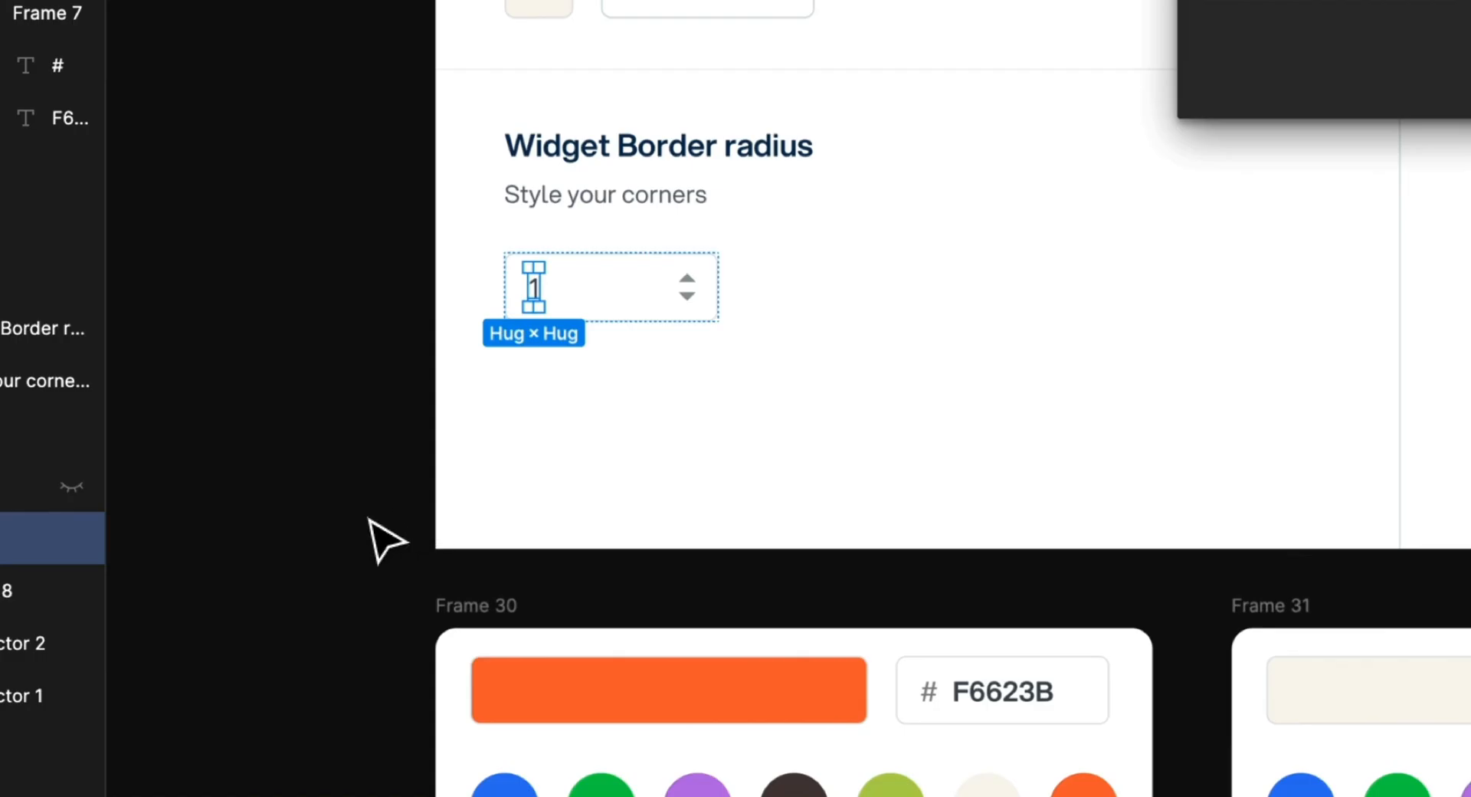
- Bind the number text in the Widget Border radius field to the BR variable
click(370, 519)
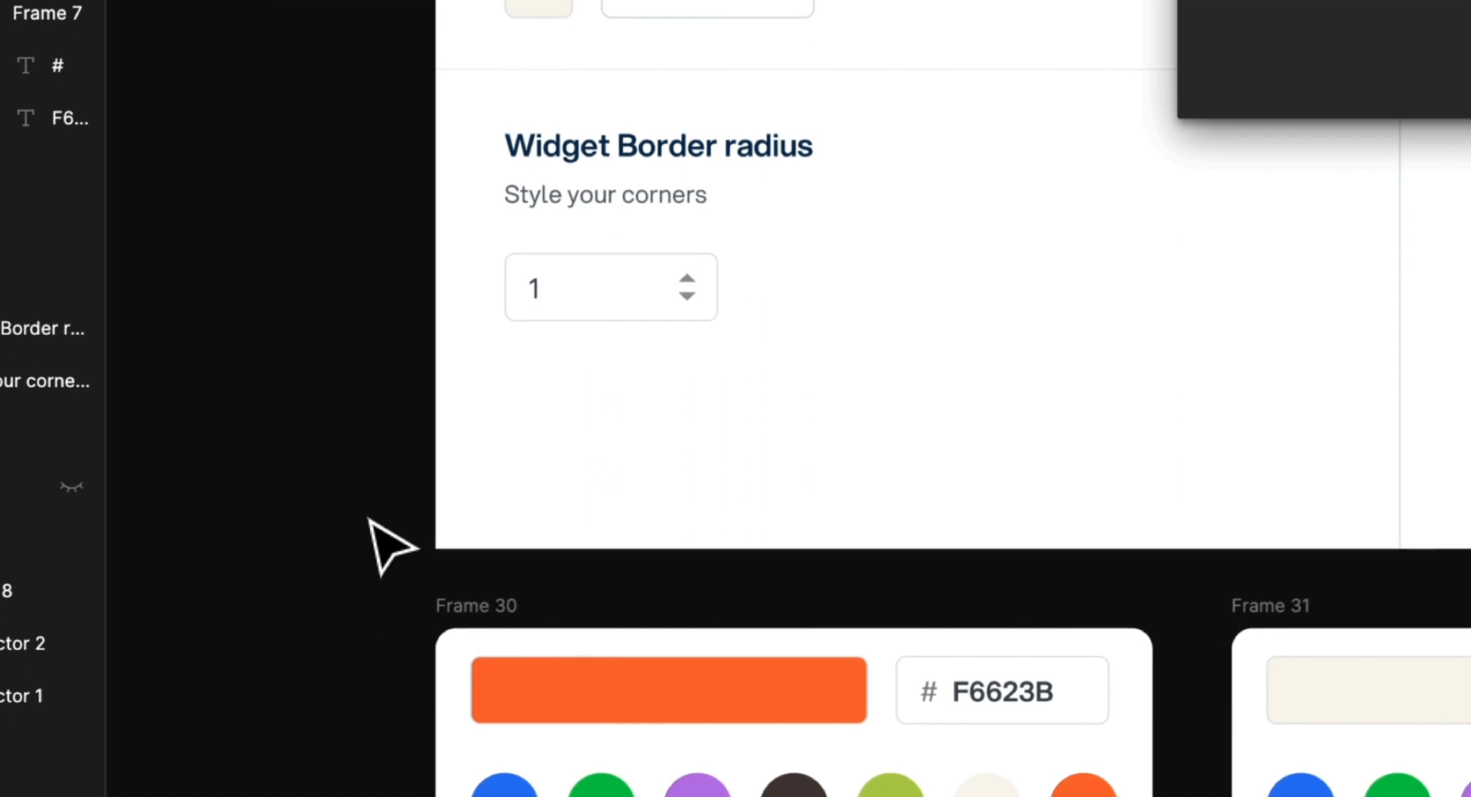
click(543, 299)
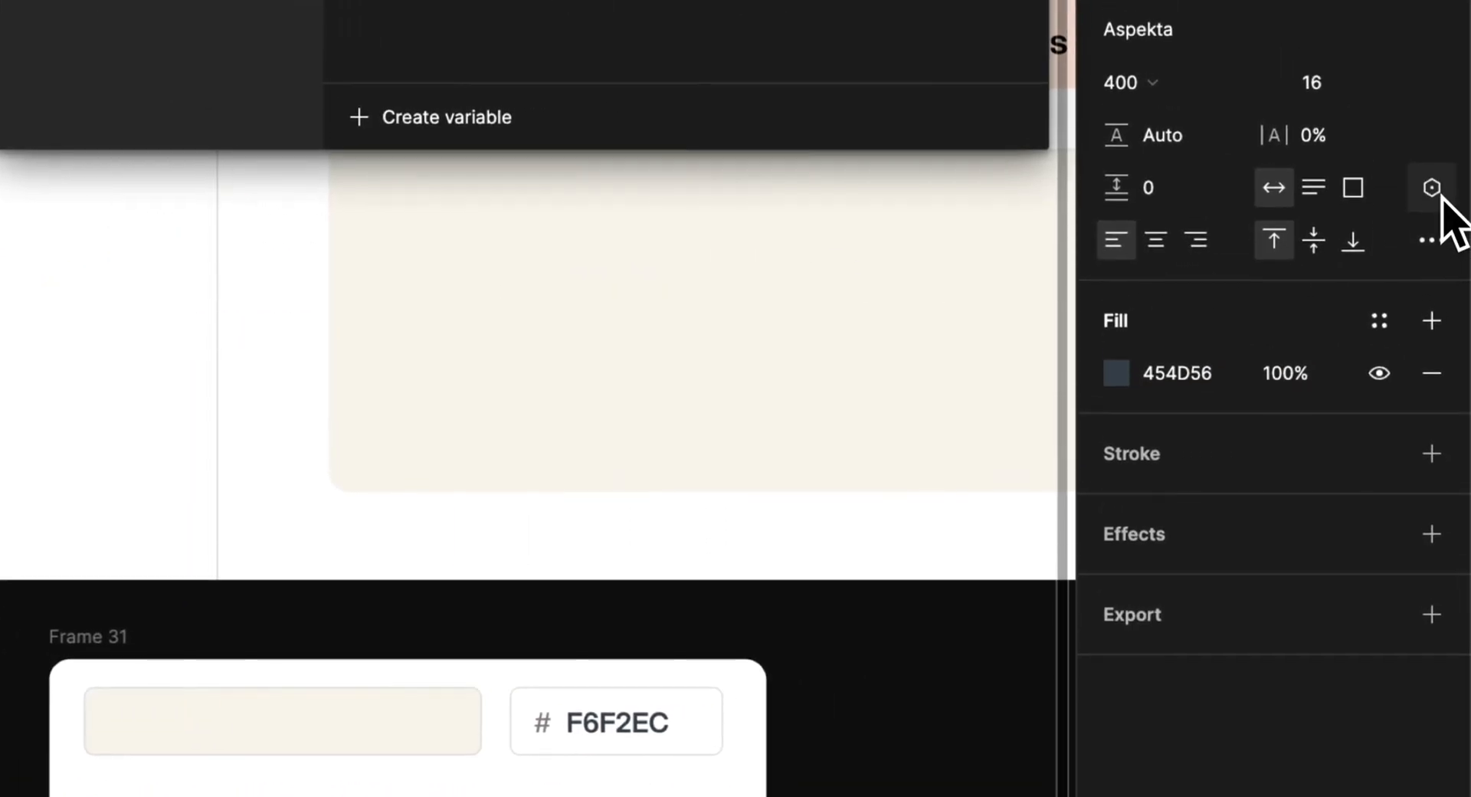
click(1446, 193)
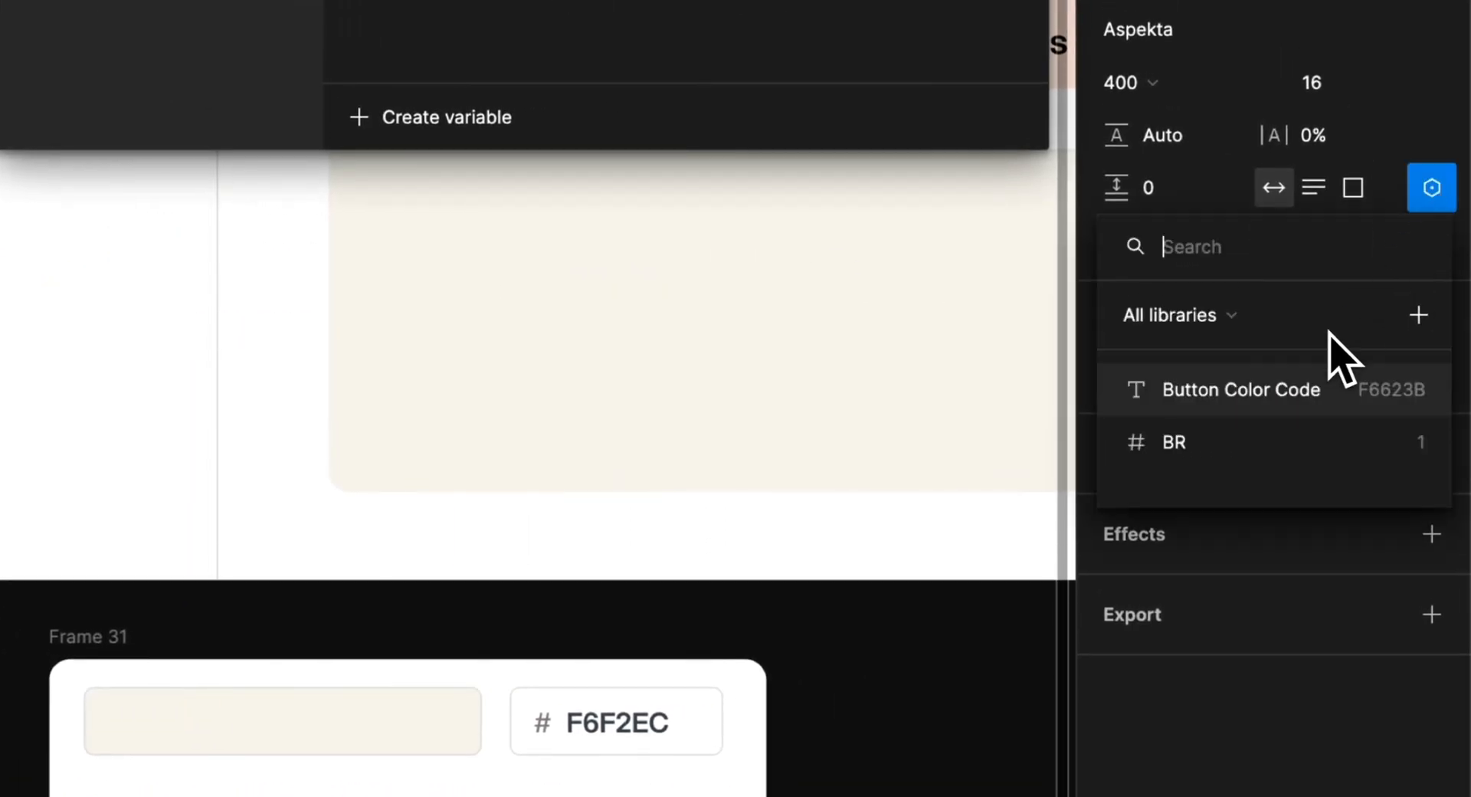
click(1294, 448)
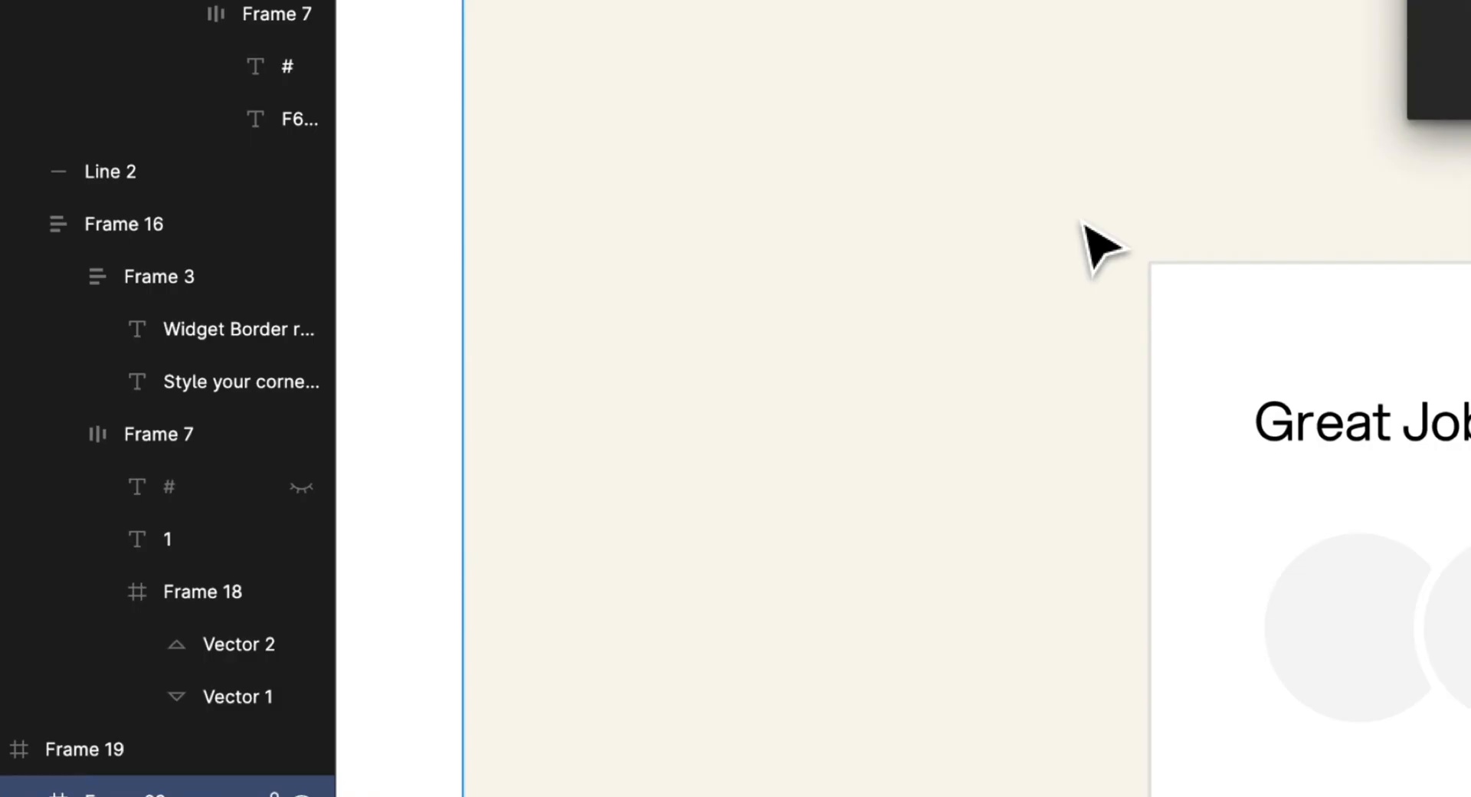
- Close the variables window and bind the corner radius of the Widget frame to the BR variable
scroll(1082, 222, down, 4)
scroll(1091, 218, left, 8)
click(1097, 284)
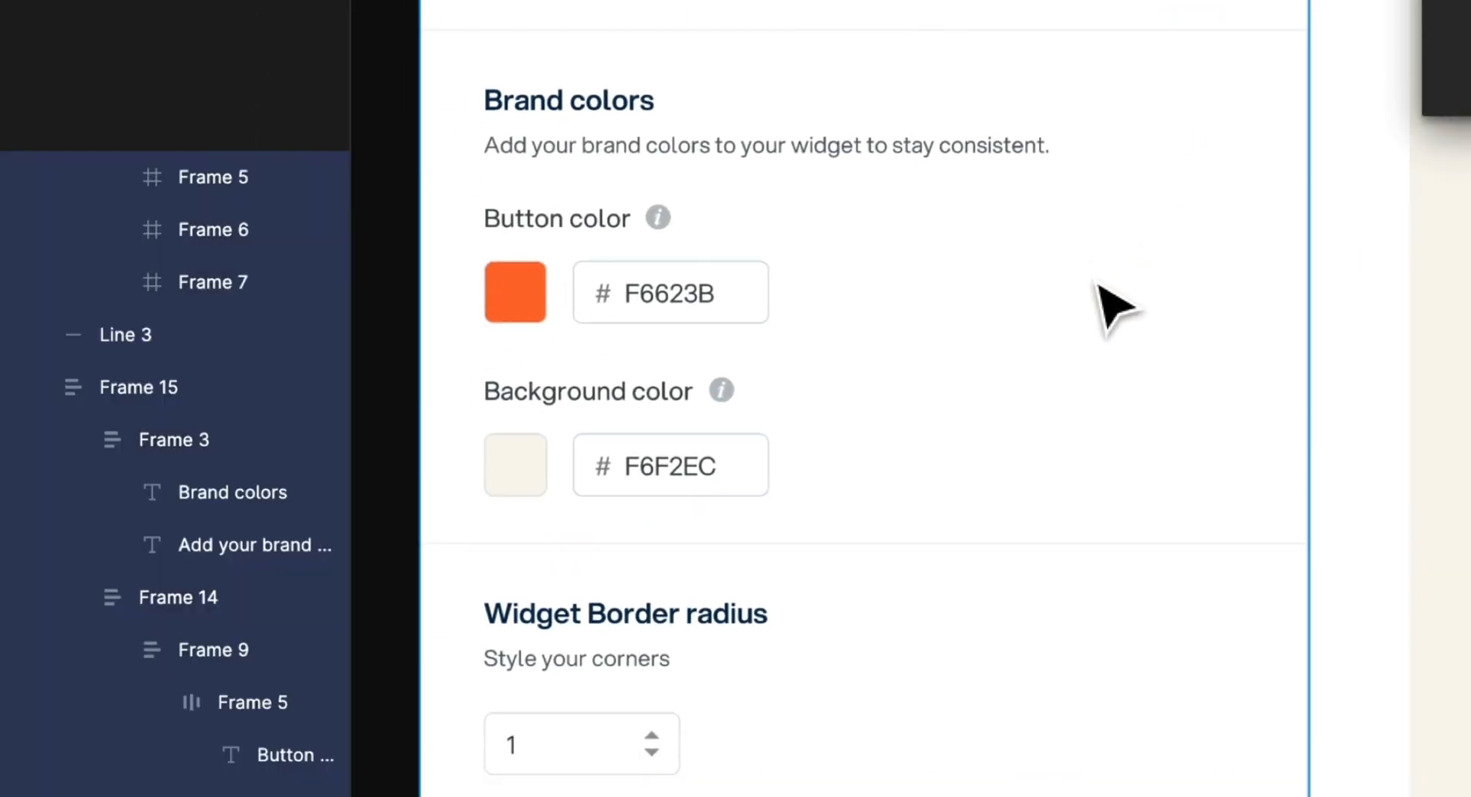
scroll(1096, 284, right, 2)
scroll(1115, 302, down, 2)
scroll(1115, 303, right, 10)
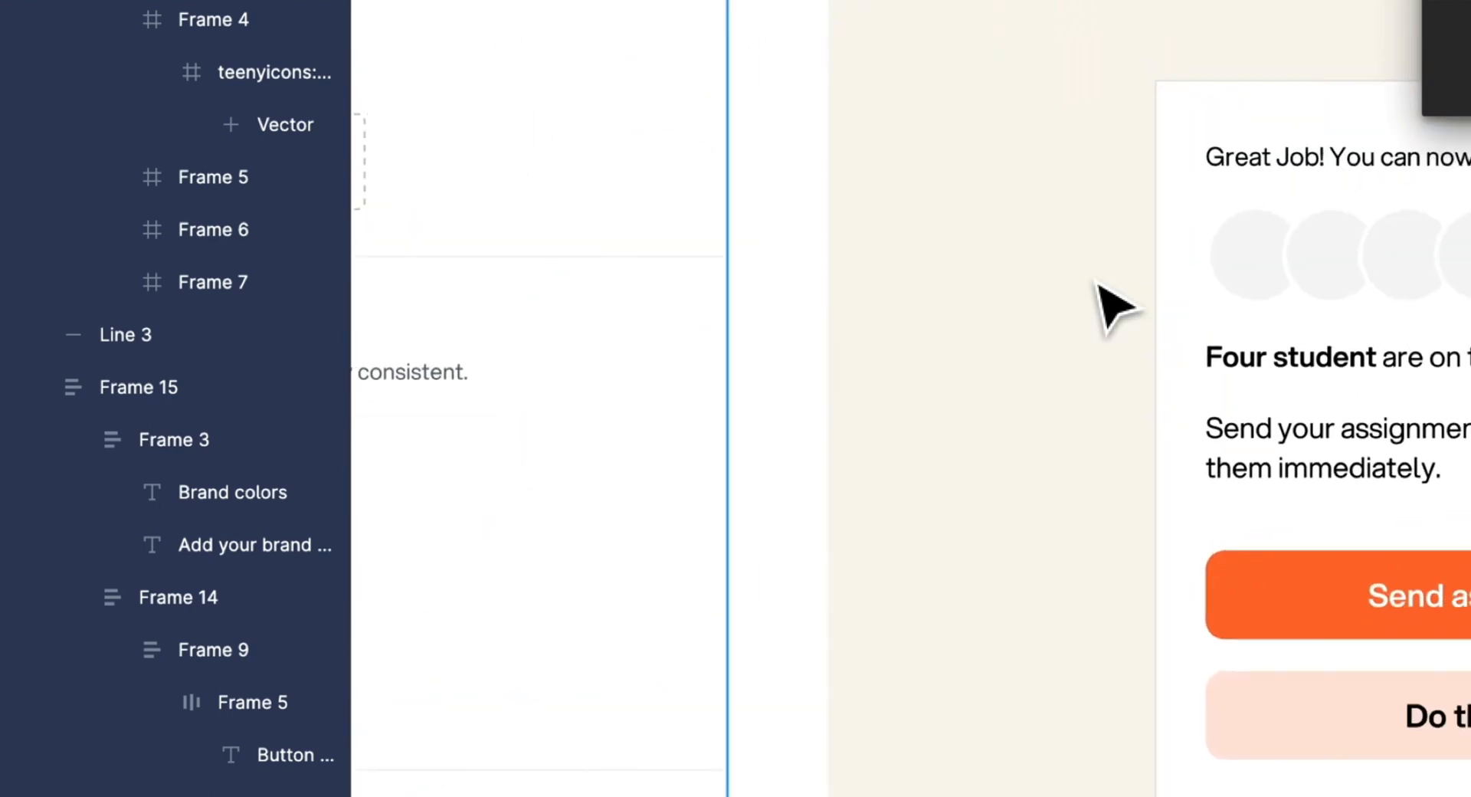
super+click(1105, 121)
scroll(1105, 122, up, 5)
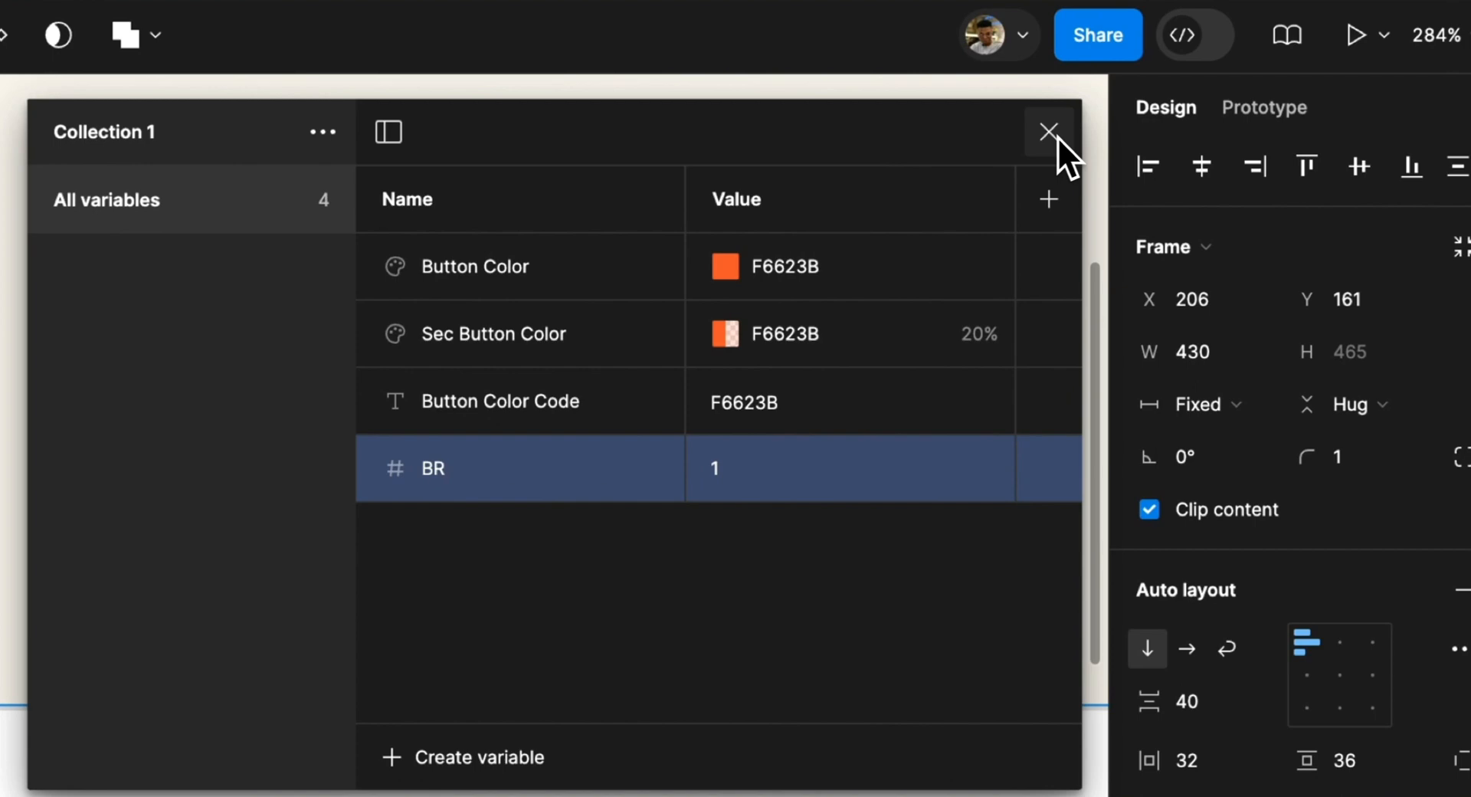
click(1056, 136)
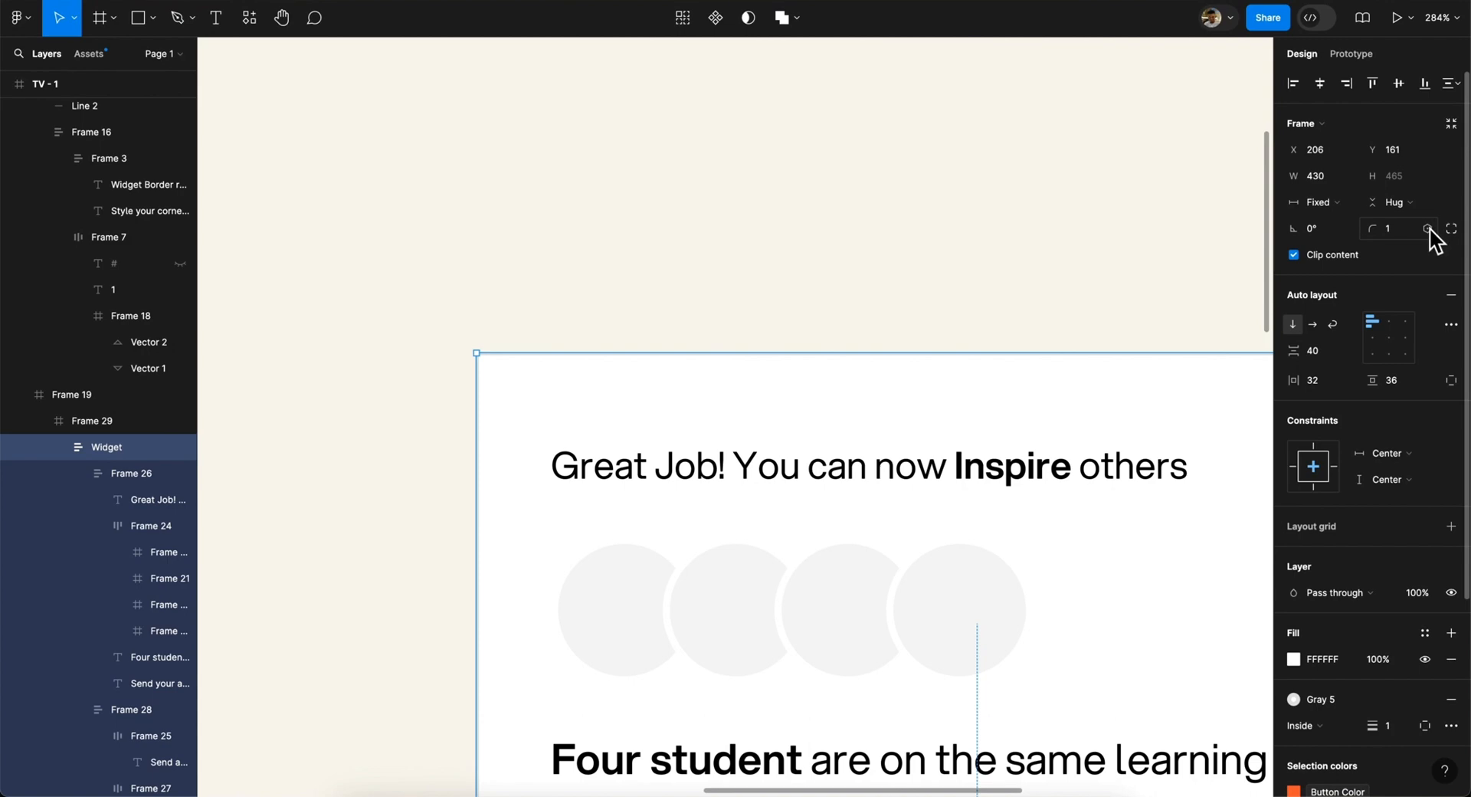
click(1426, 228)
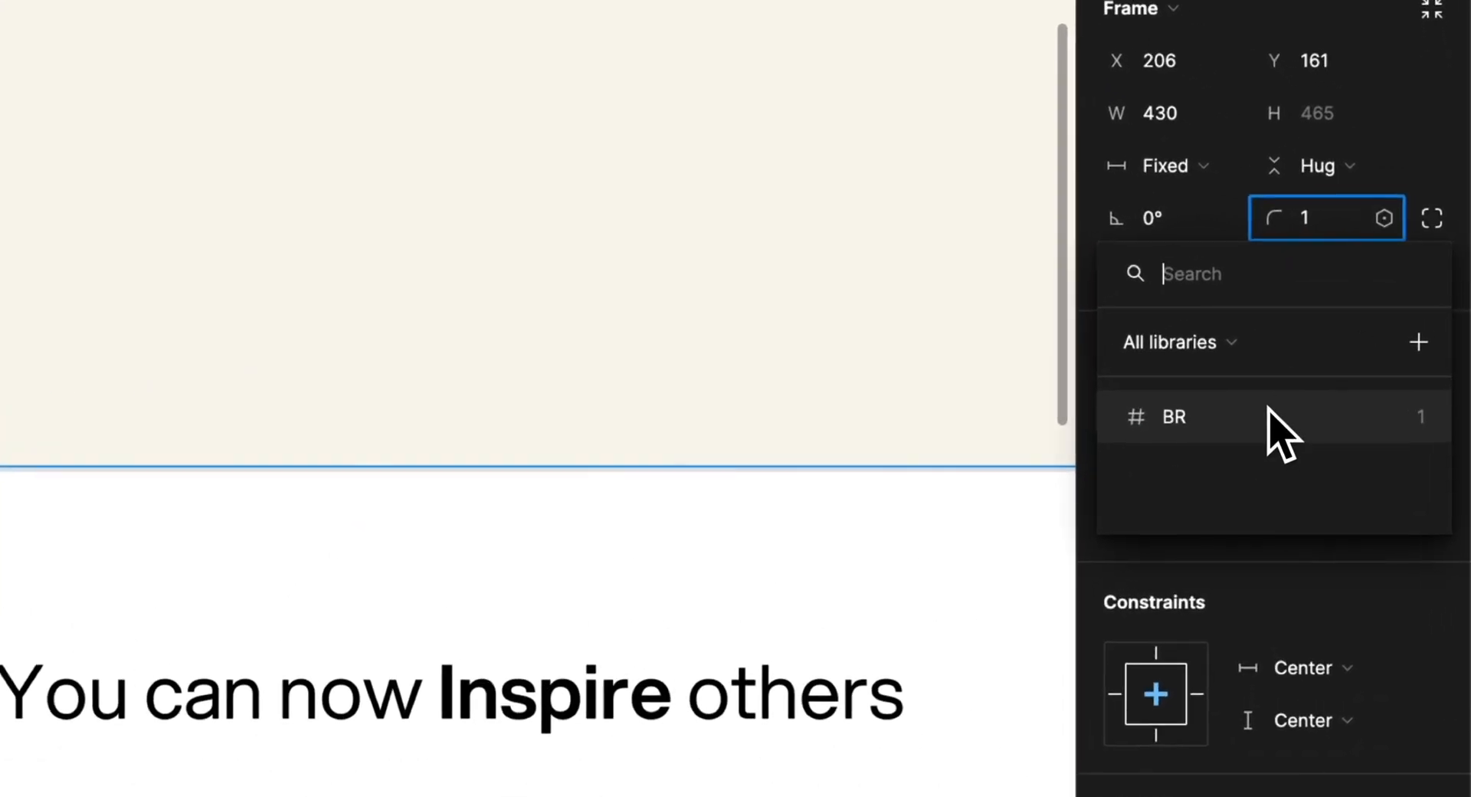
click(1271, 417)
- Check the on-click overlay connection from the Button color swatch to Frame 30 in the prototype view
scroll(1093, 576, down, 10)
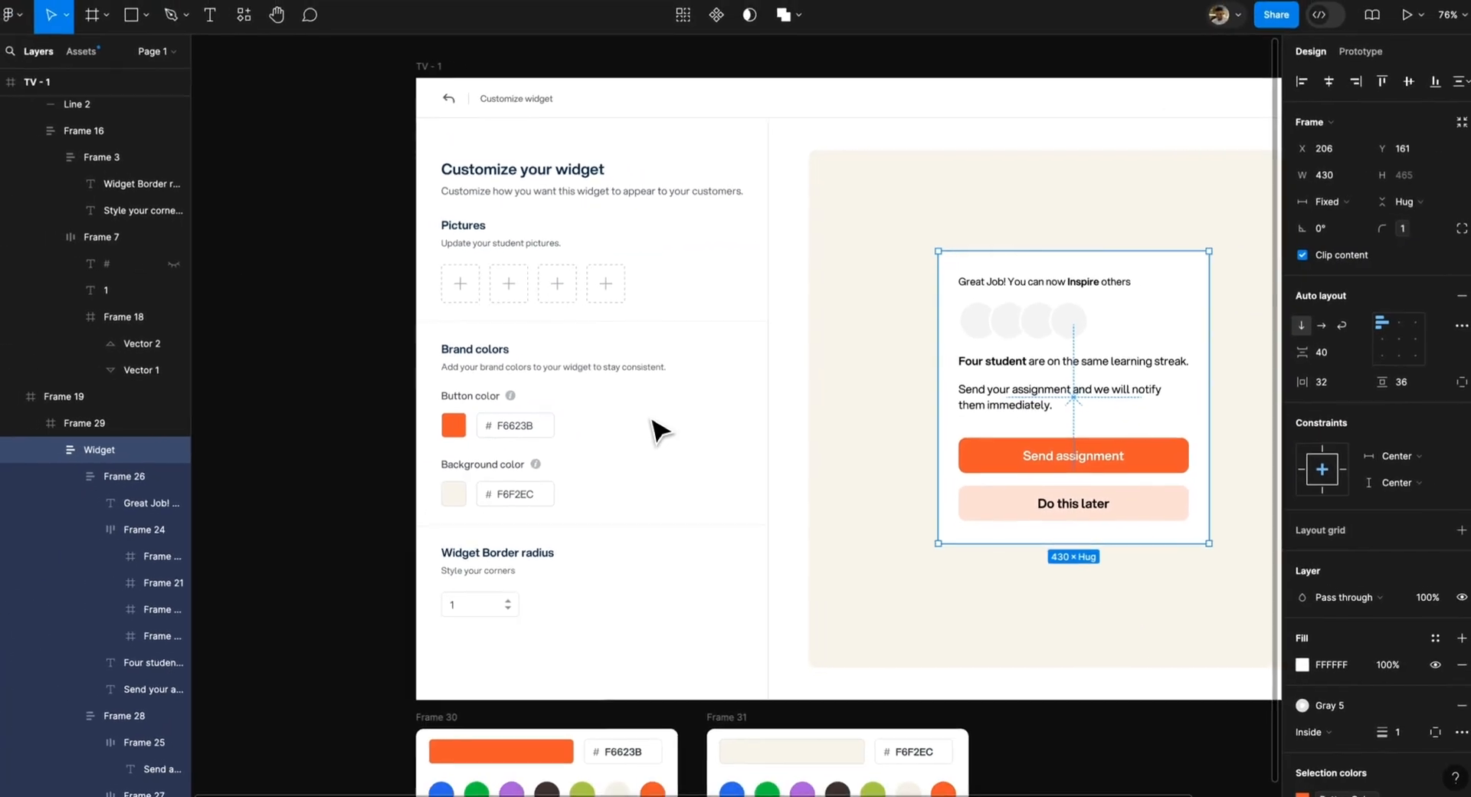
scroll(463, 513, down, 4)
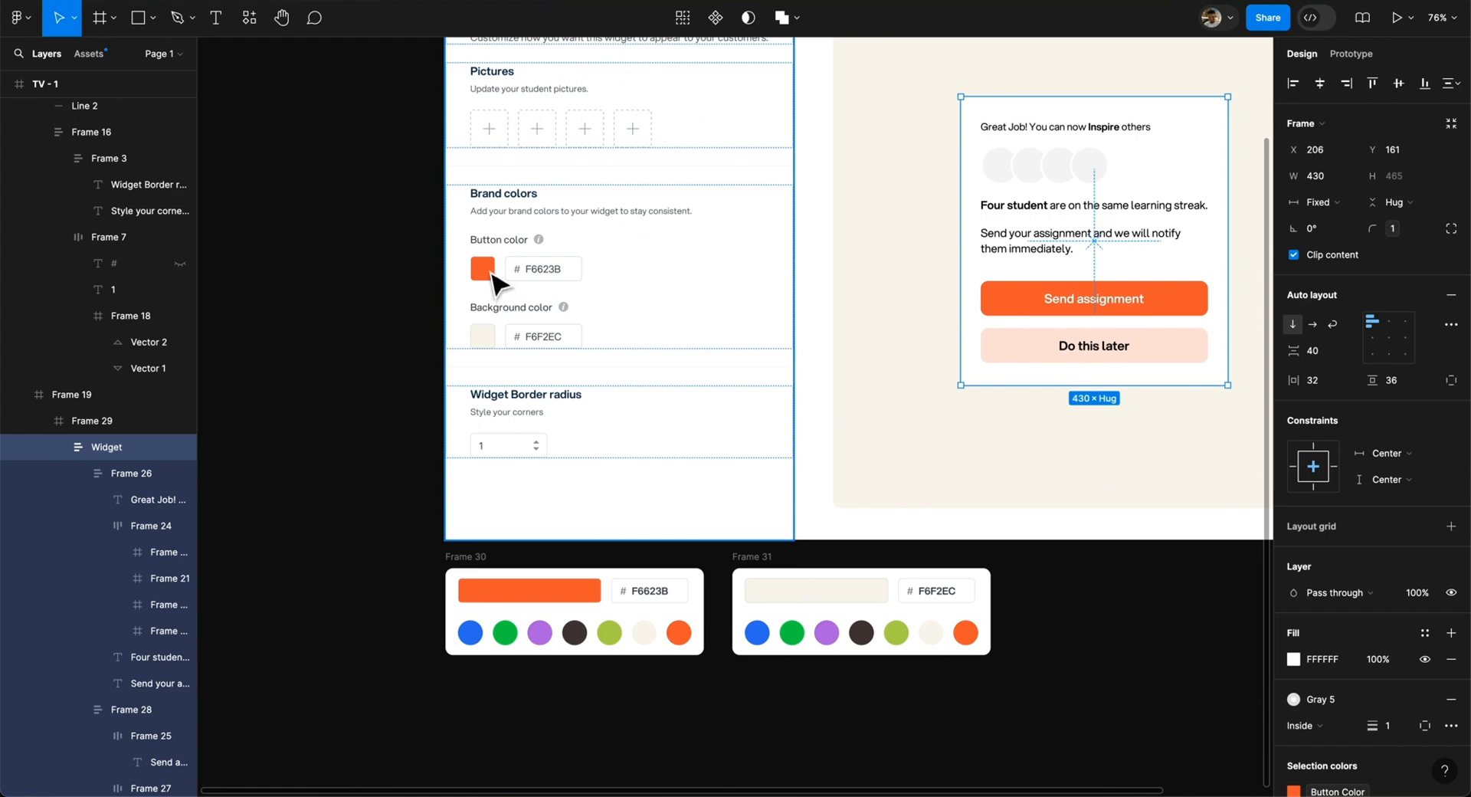
click(1349, 53)
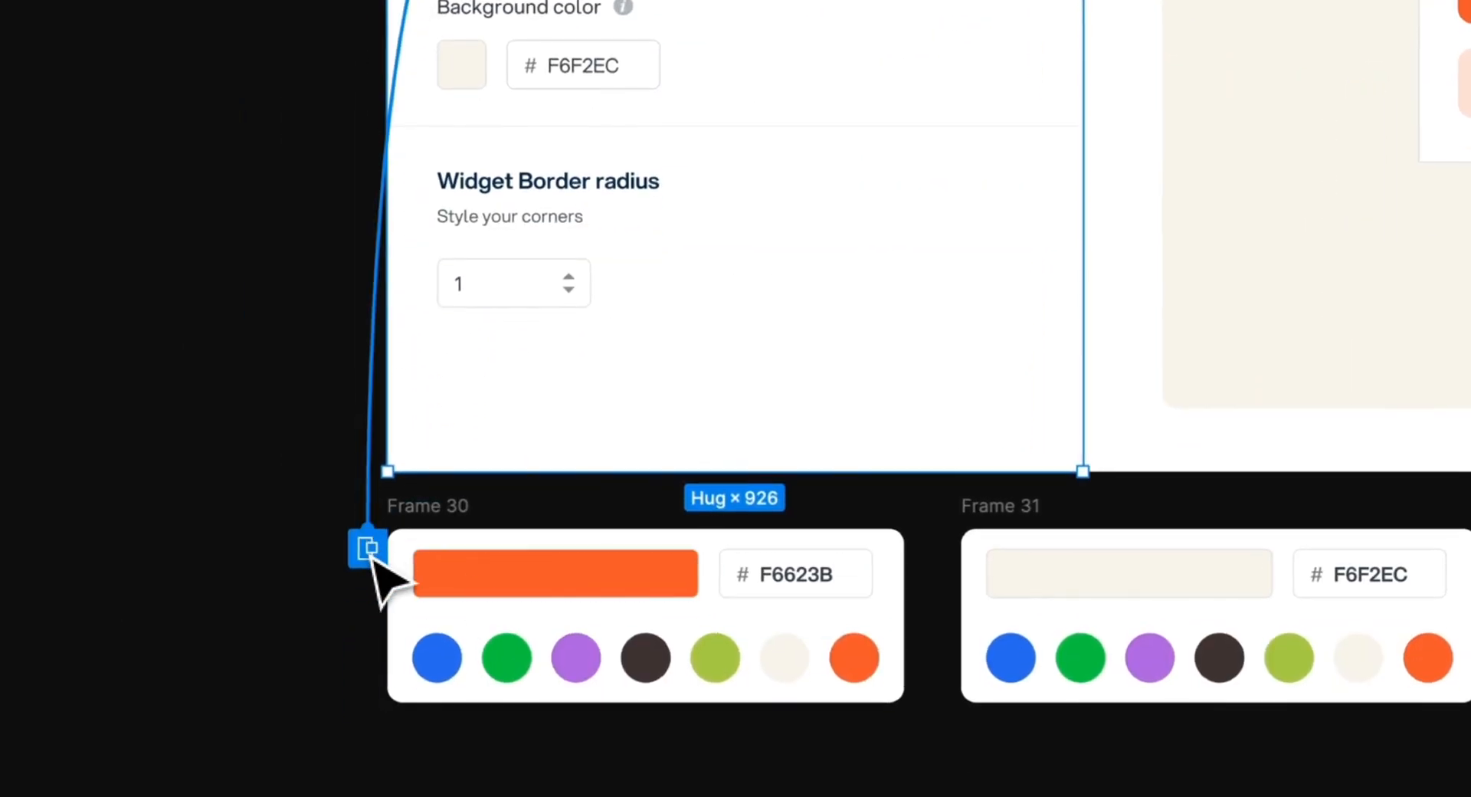
click(366, 554)
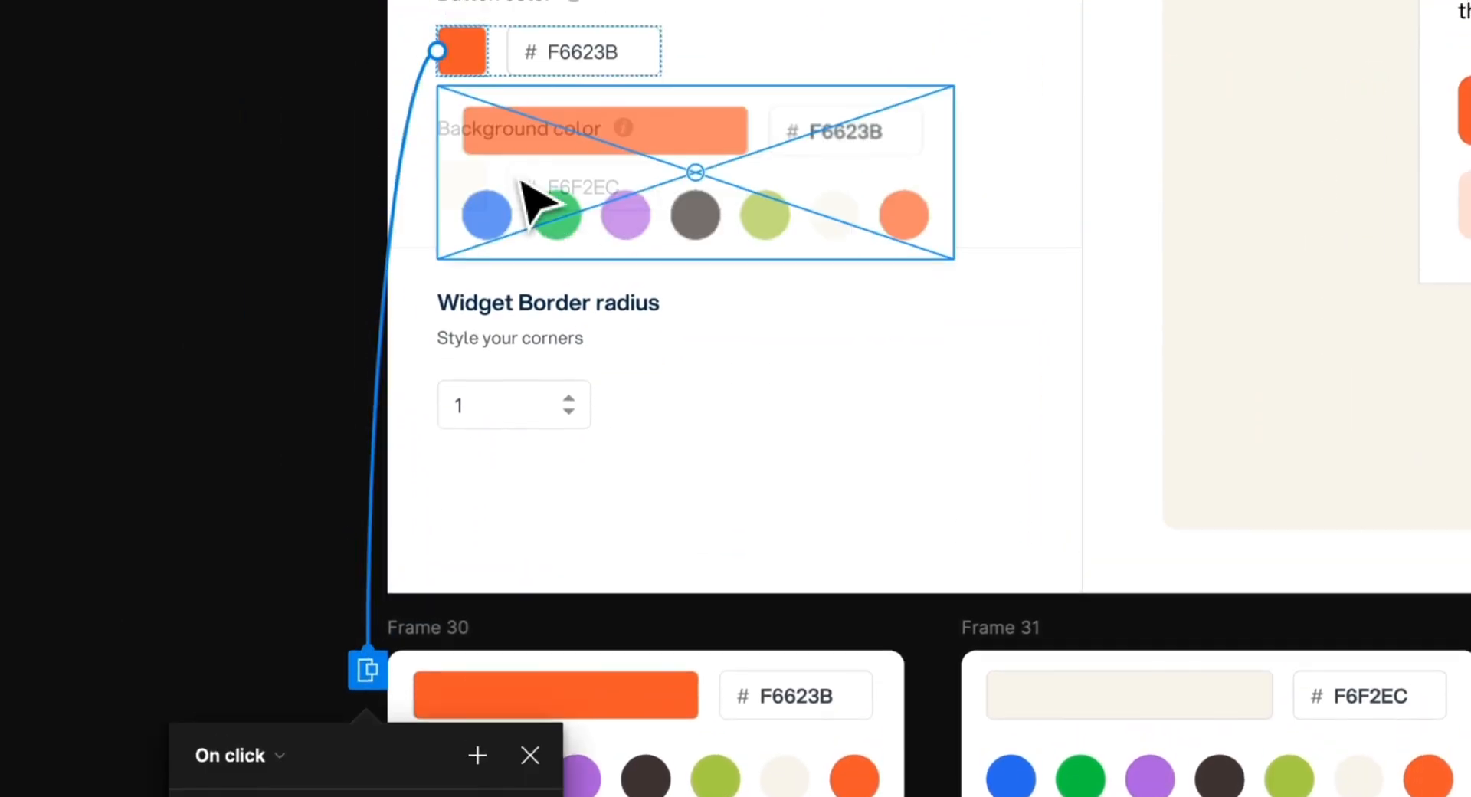
click(212, 444)
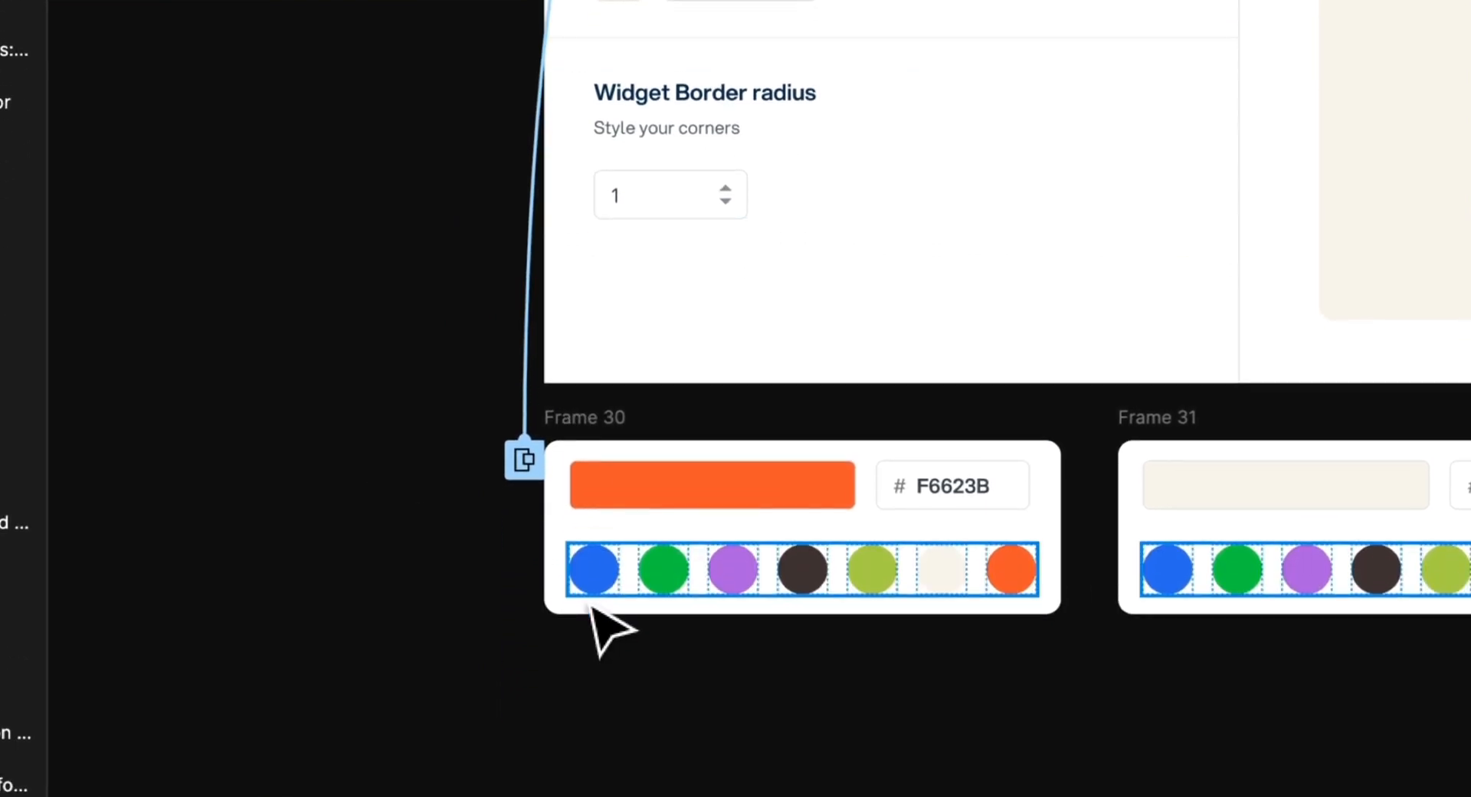
- Add an on-click interaction to the blue circle in Frame 30
click(611, 580)
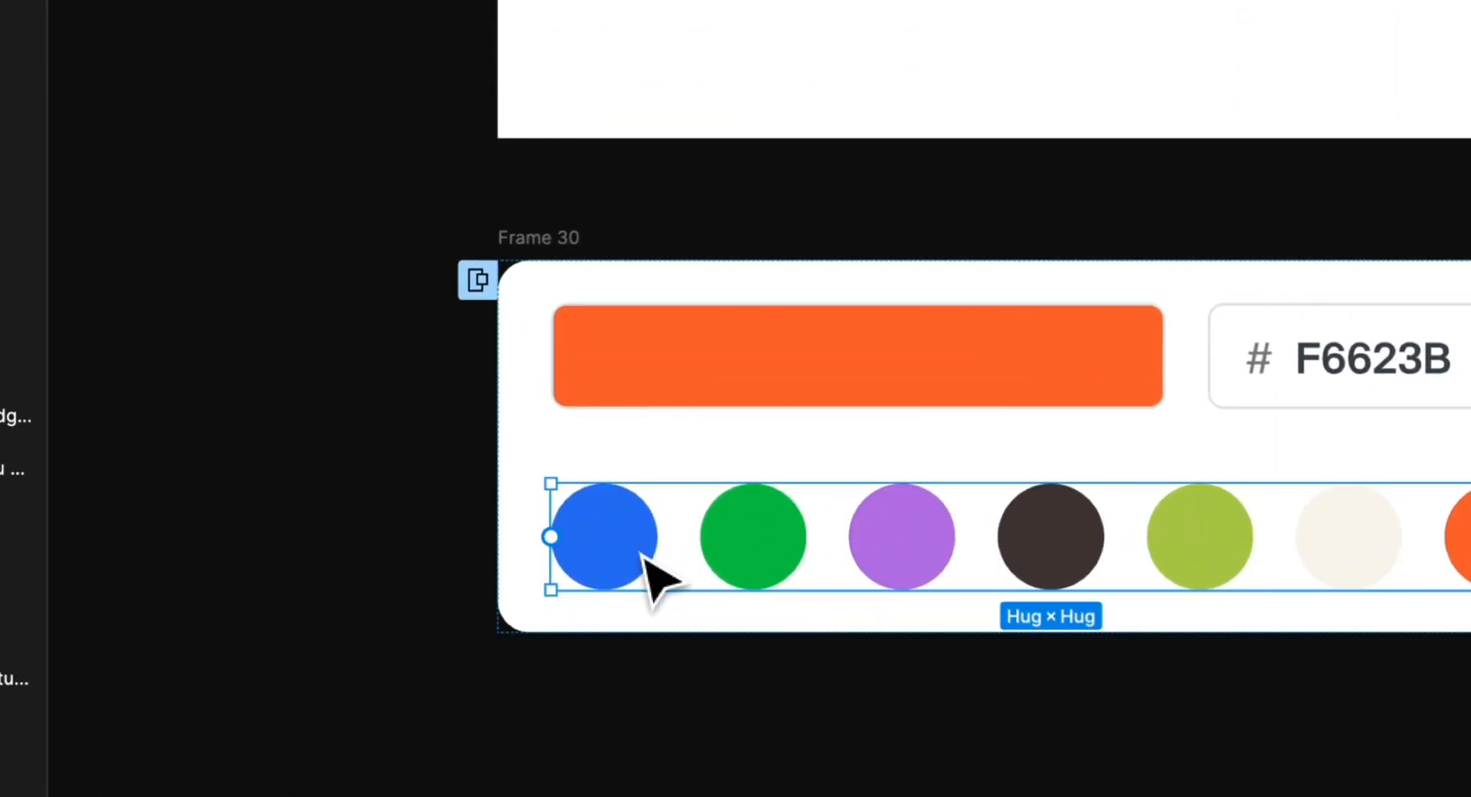
click(643, 556)
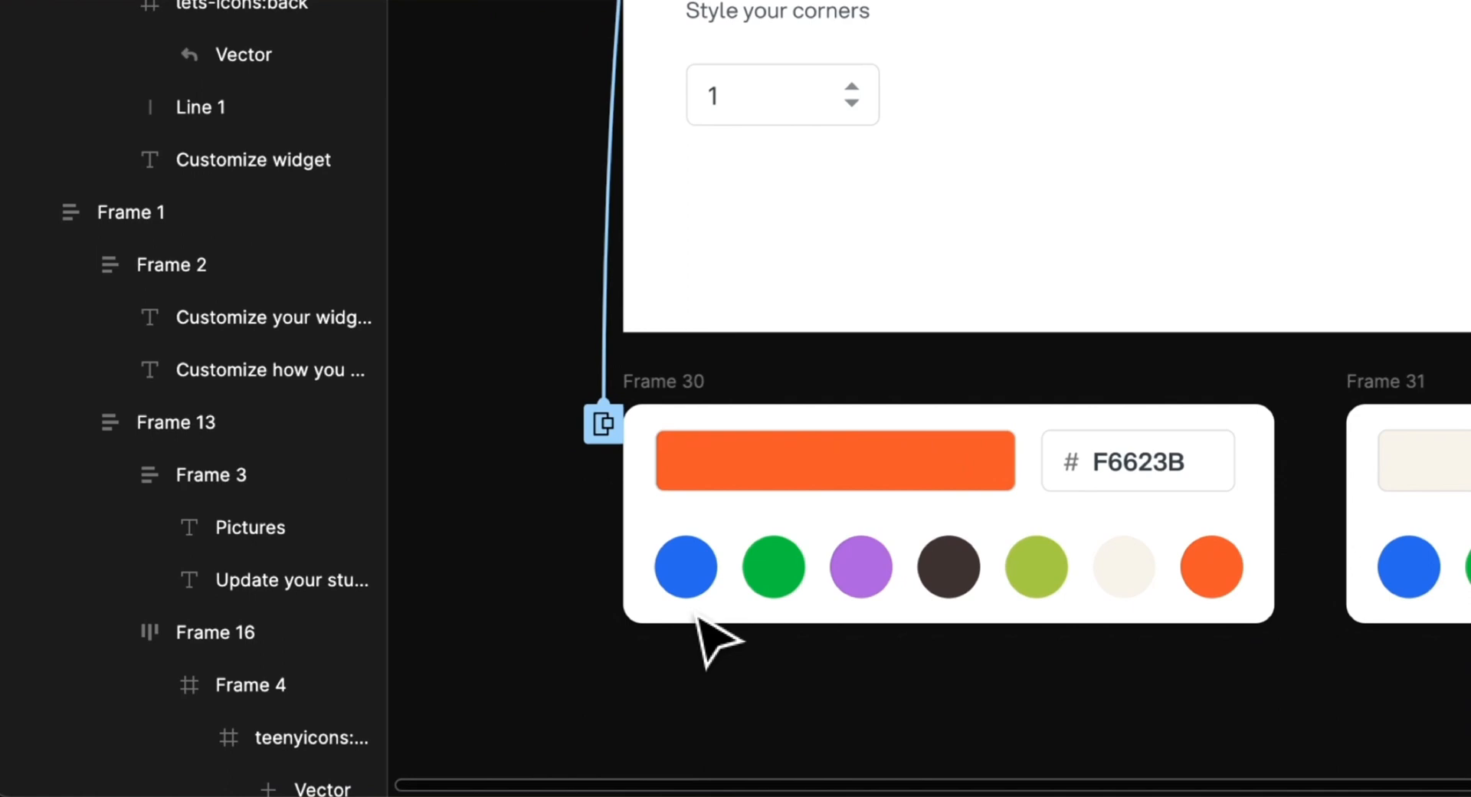
click(342, 686)
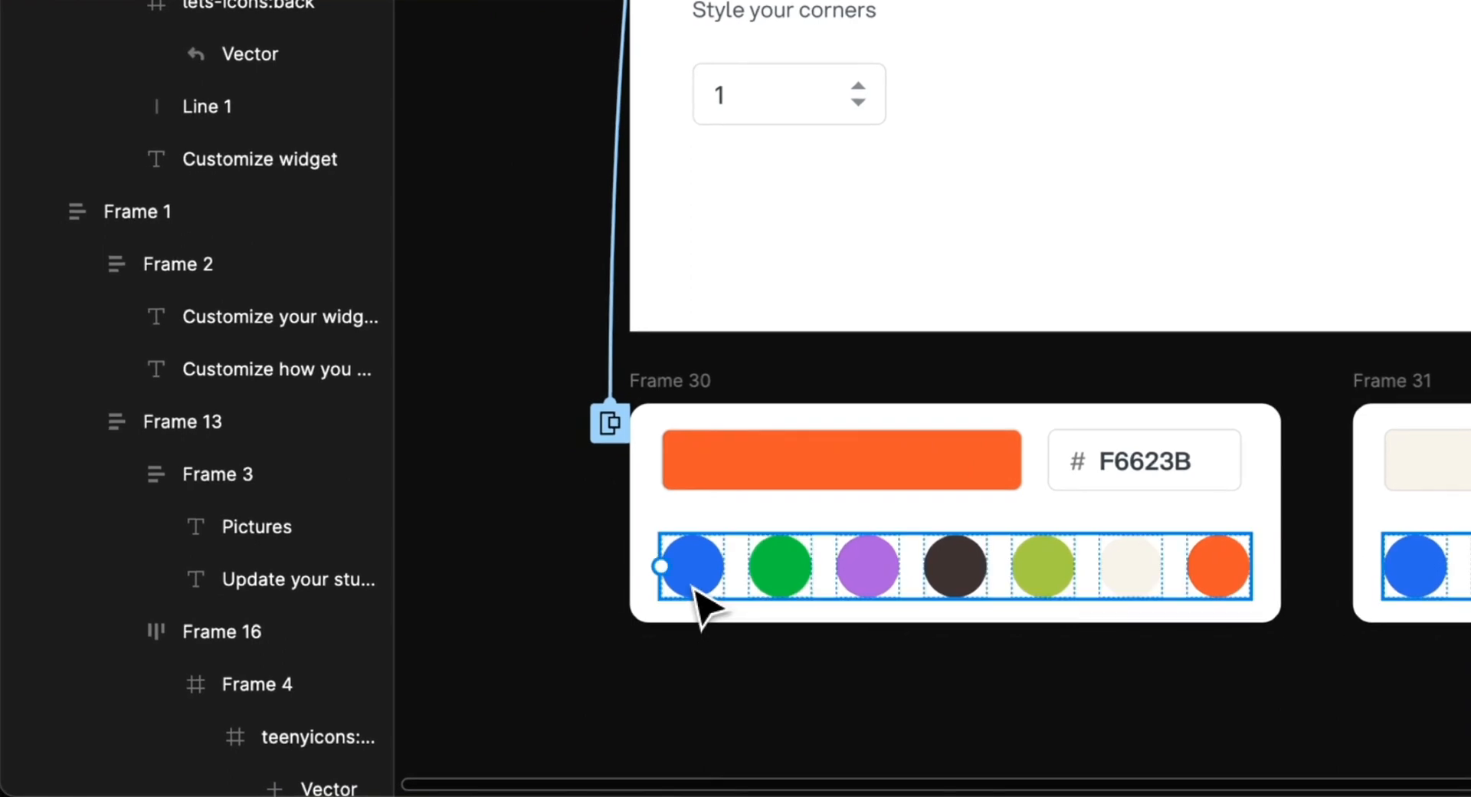
click(694, 588)
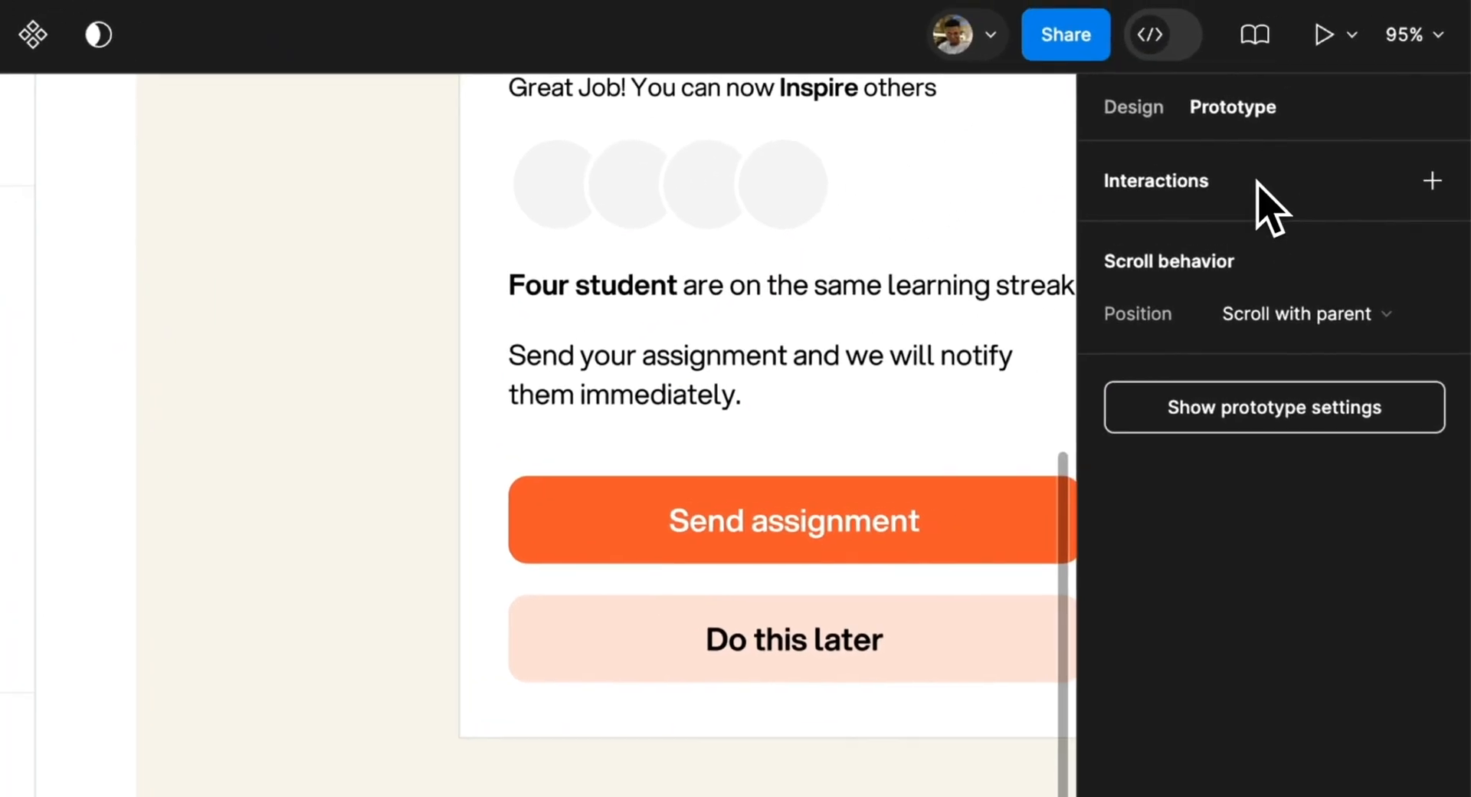
click(1256, 185)
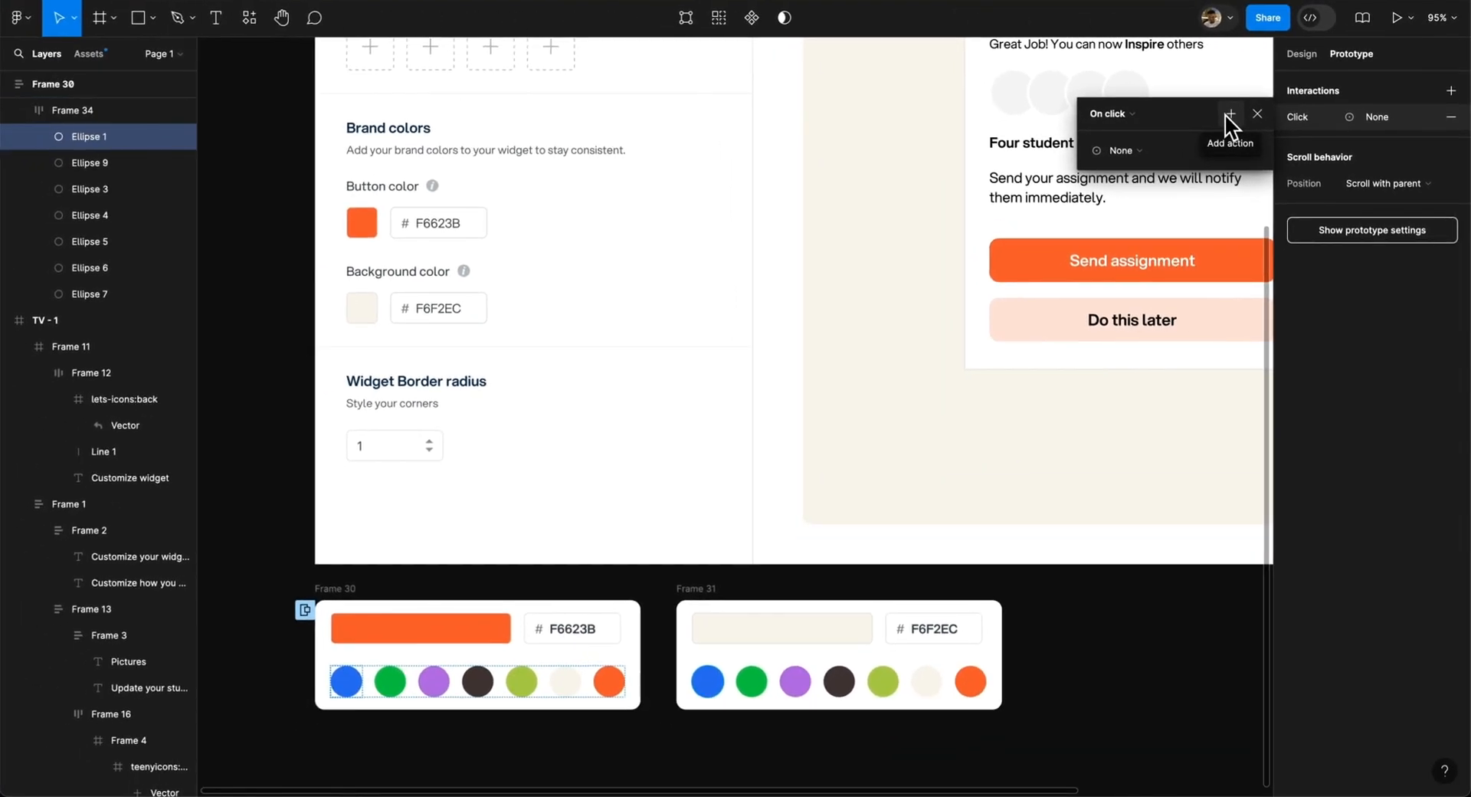
click(1112, 114)
click(1118, 116)
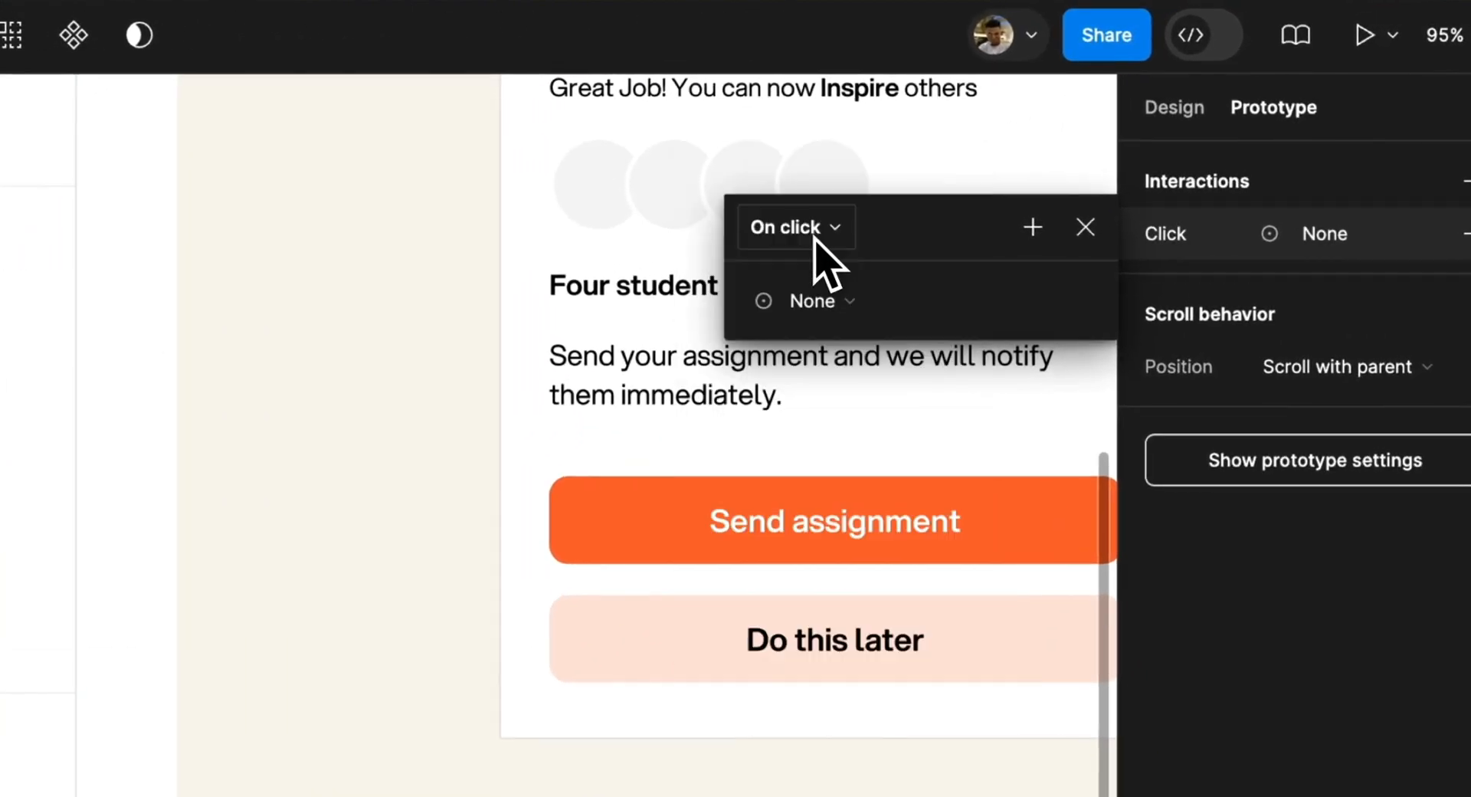
- Add a Set variable action to the blue circle's interaction that sets Button Color to the sampled blue 3675EF
click(1036, 231)
click(1105, 397)
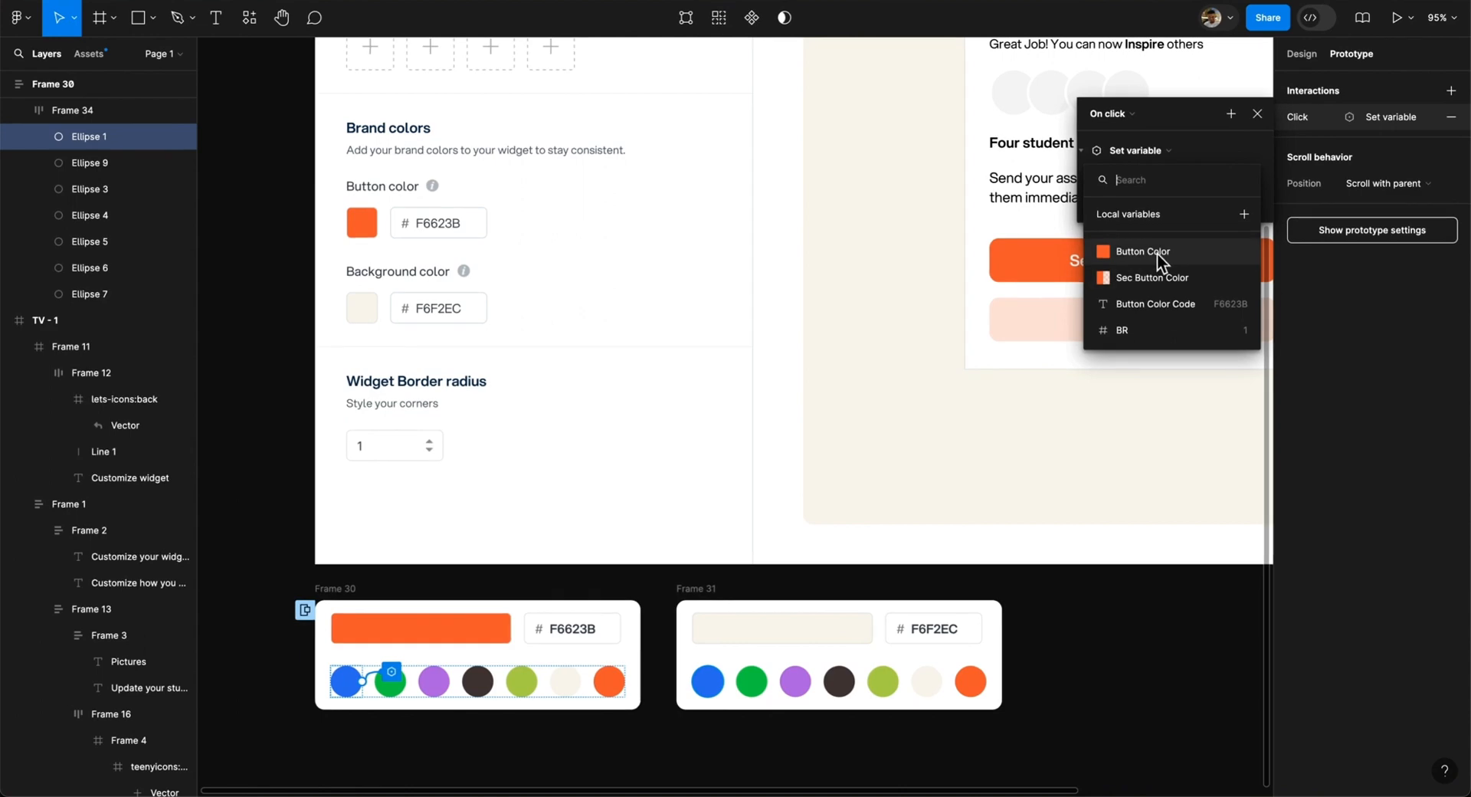
click(1156, 256)
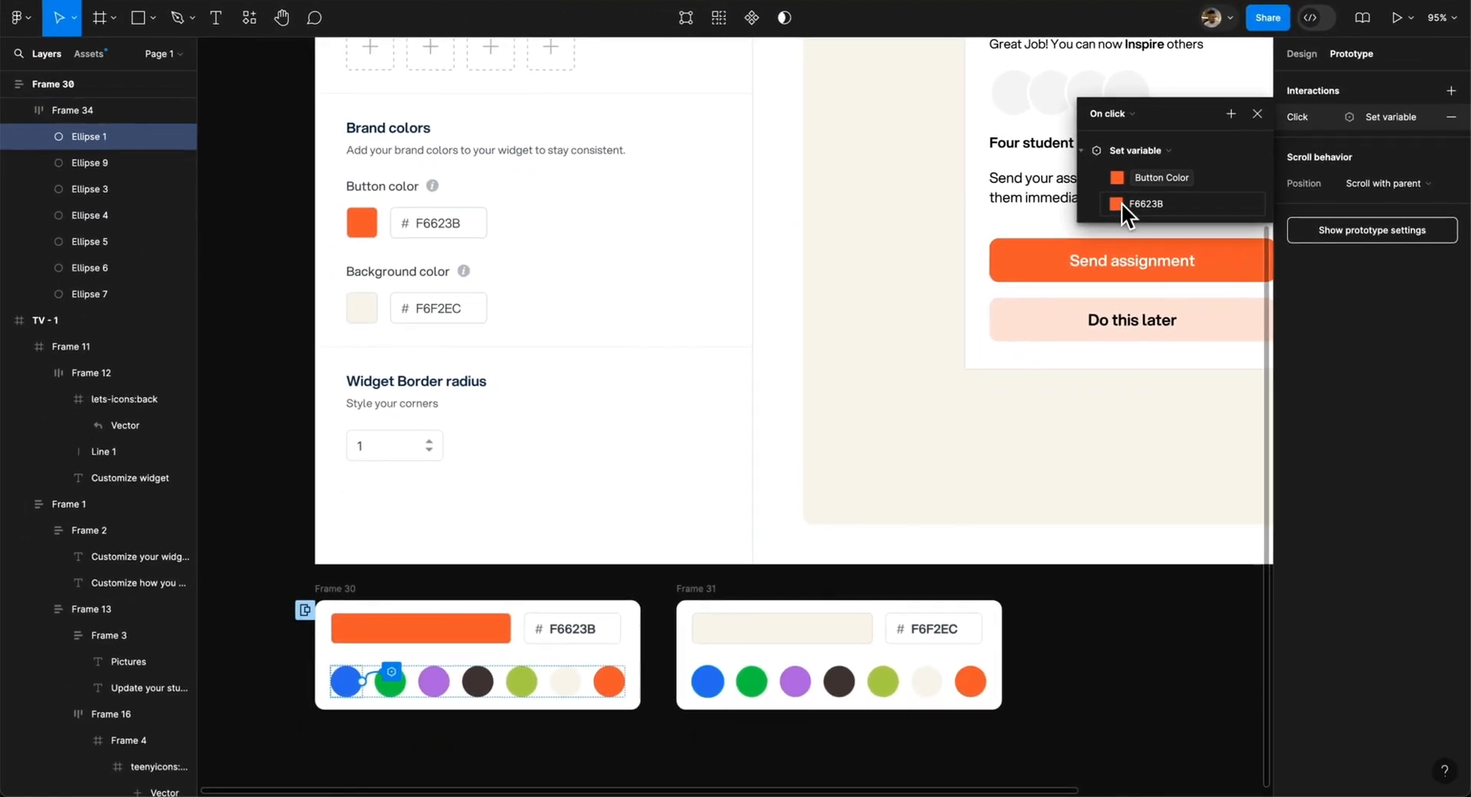
click(1117, 204)
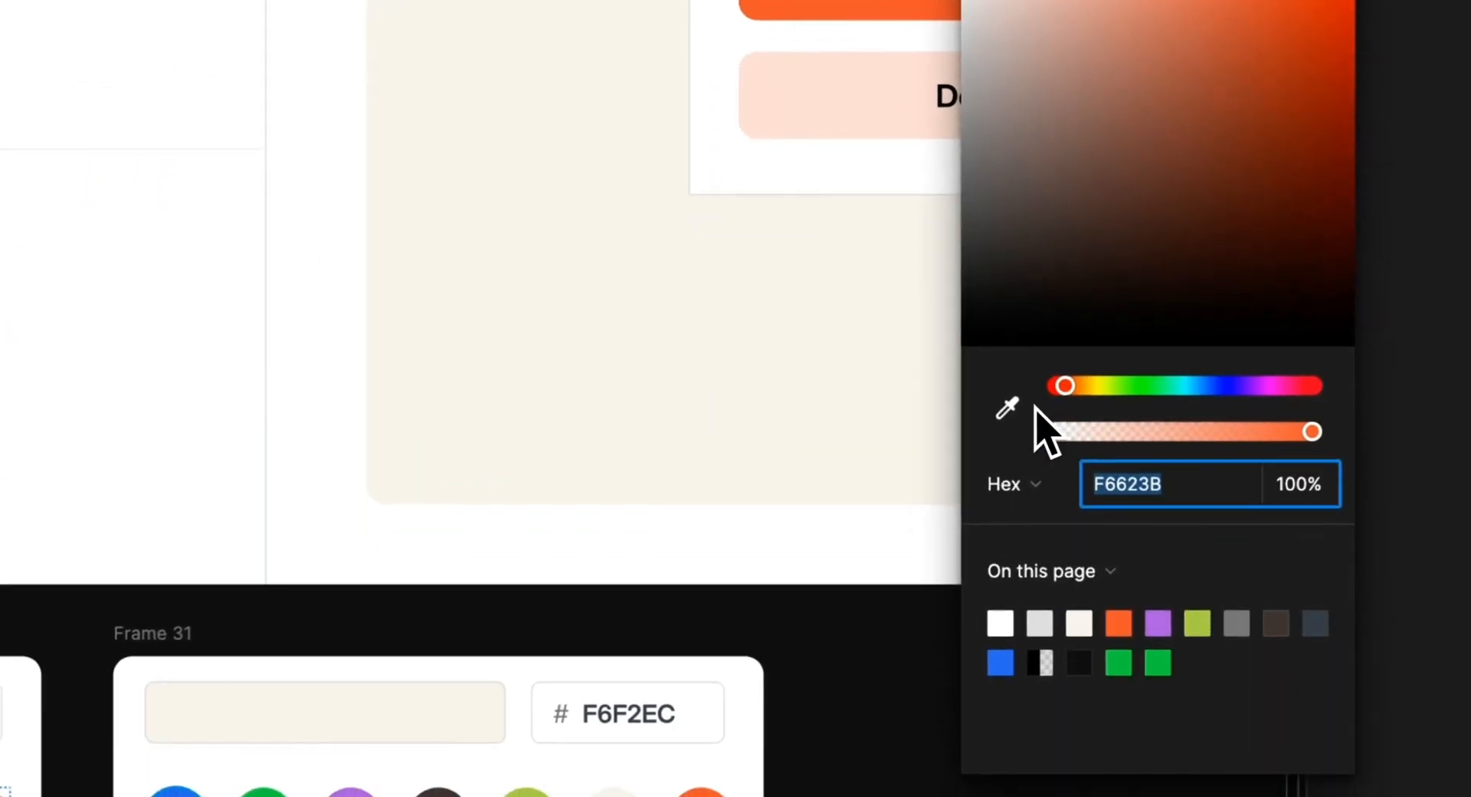
click(1116, 476)
click(365, 609)
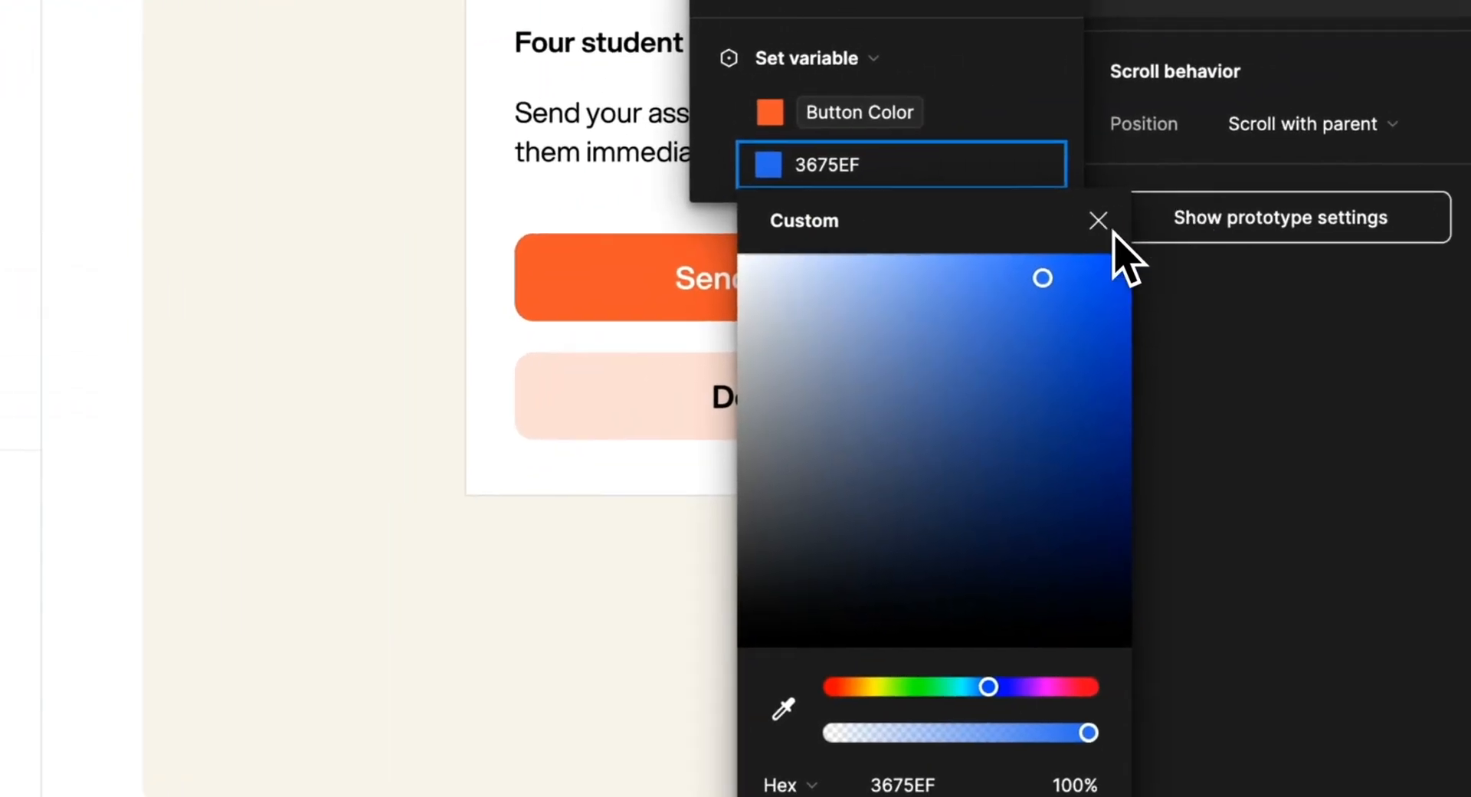
click(1099, 223)
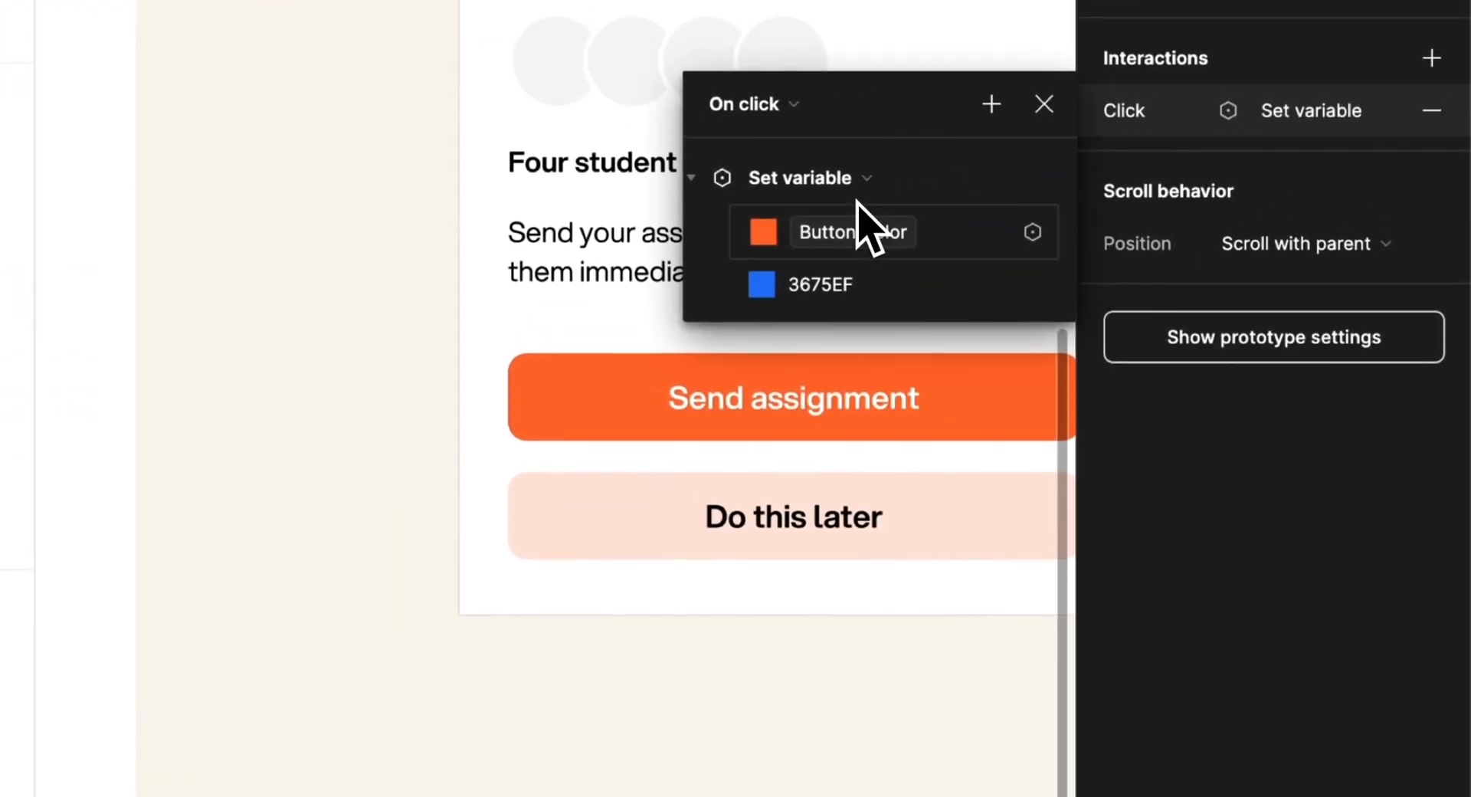
- Copy the hex 3675EF and add a second Set variable action that sets Button Color Code to the string "3675EF"
click(873, 282)
key(ctrl+c)
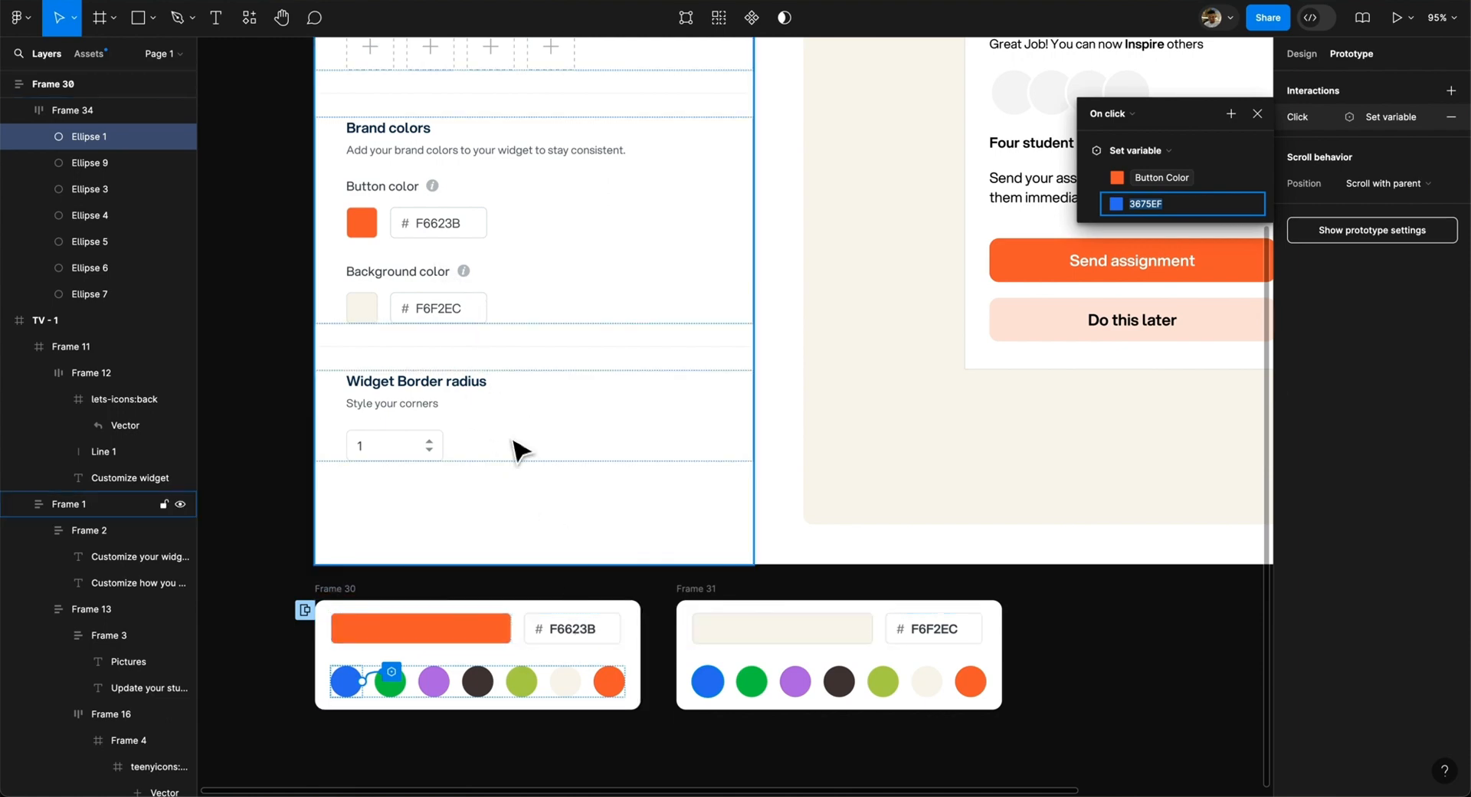
click(1231, 114)
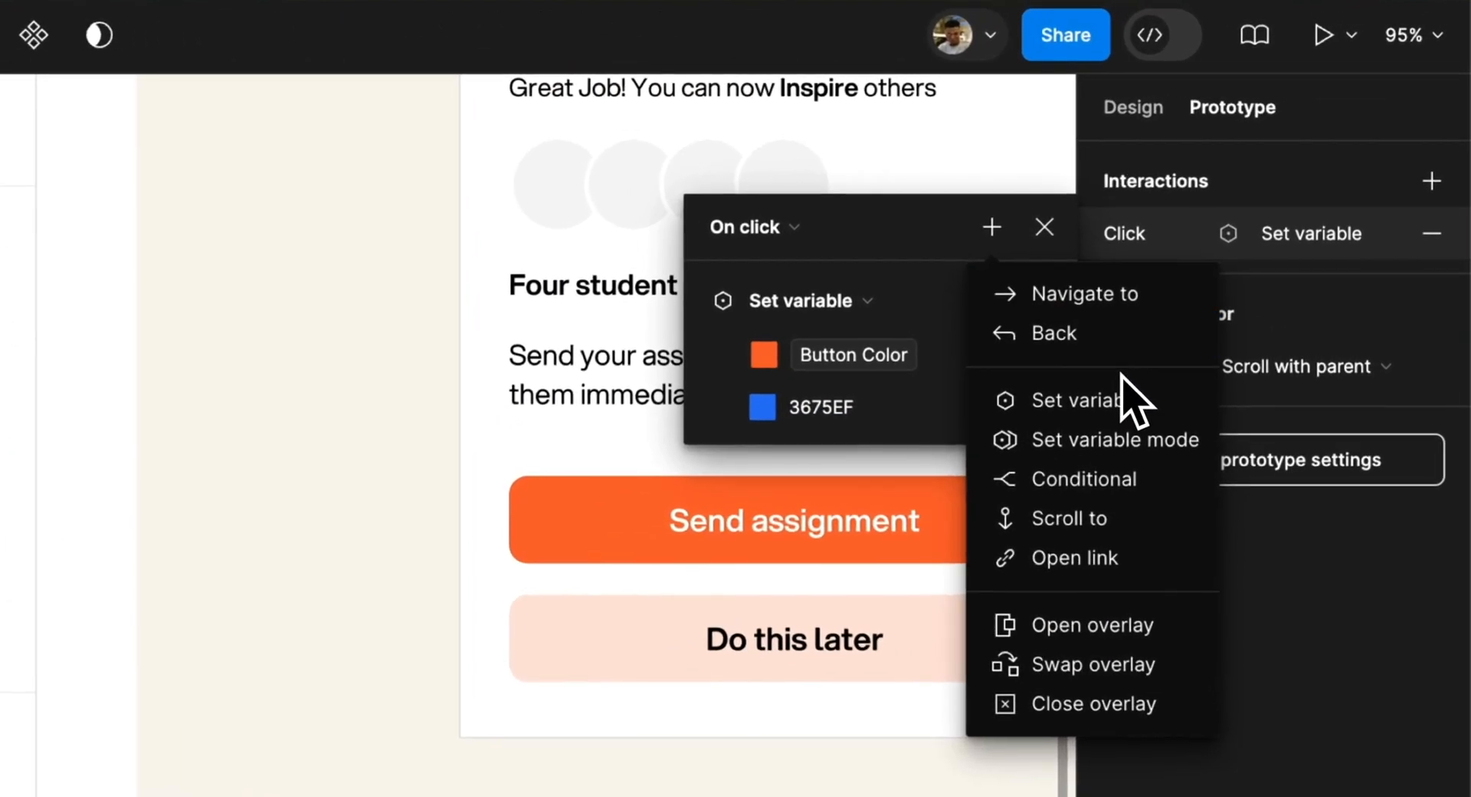
click(1125, 404)
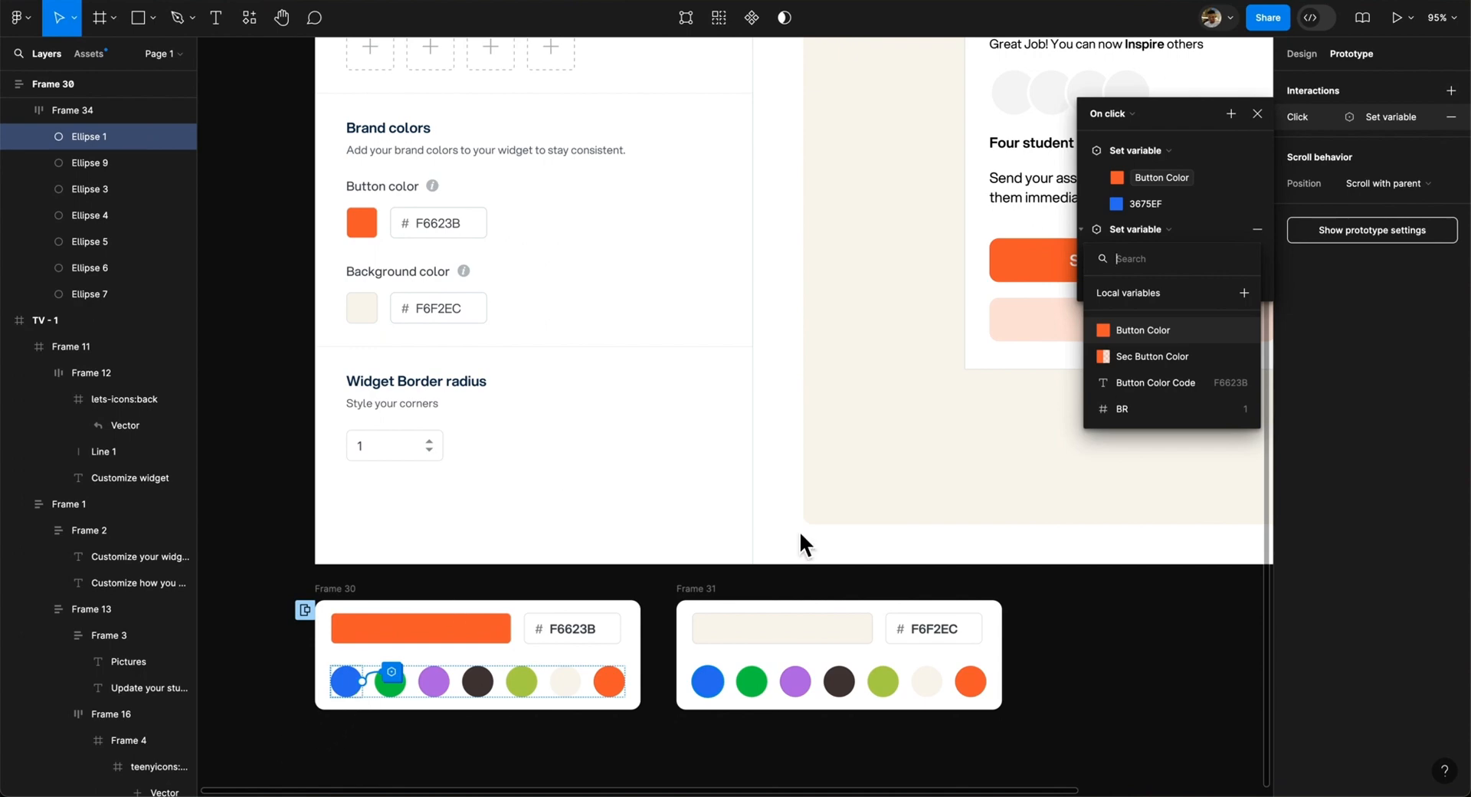
click(1193, 385)
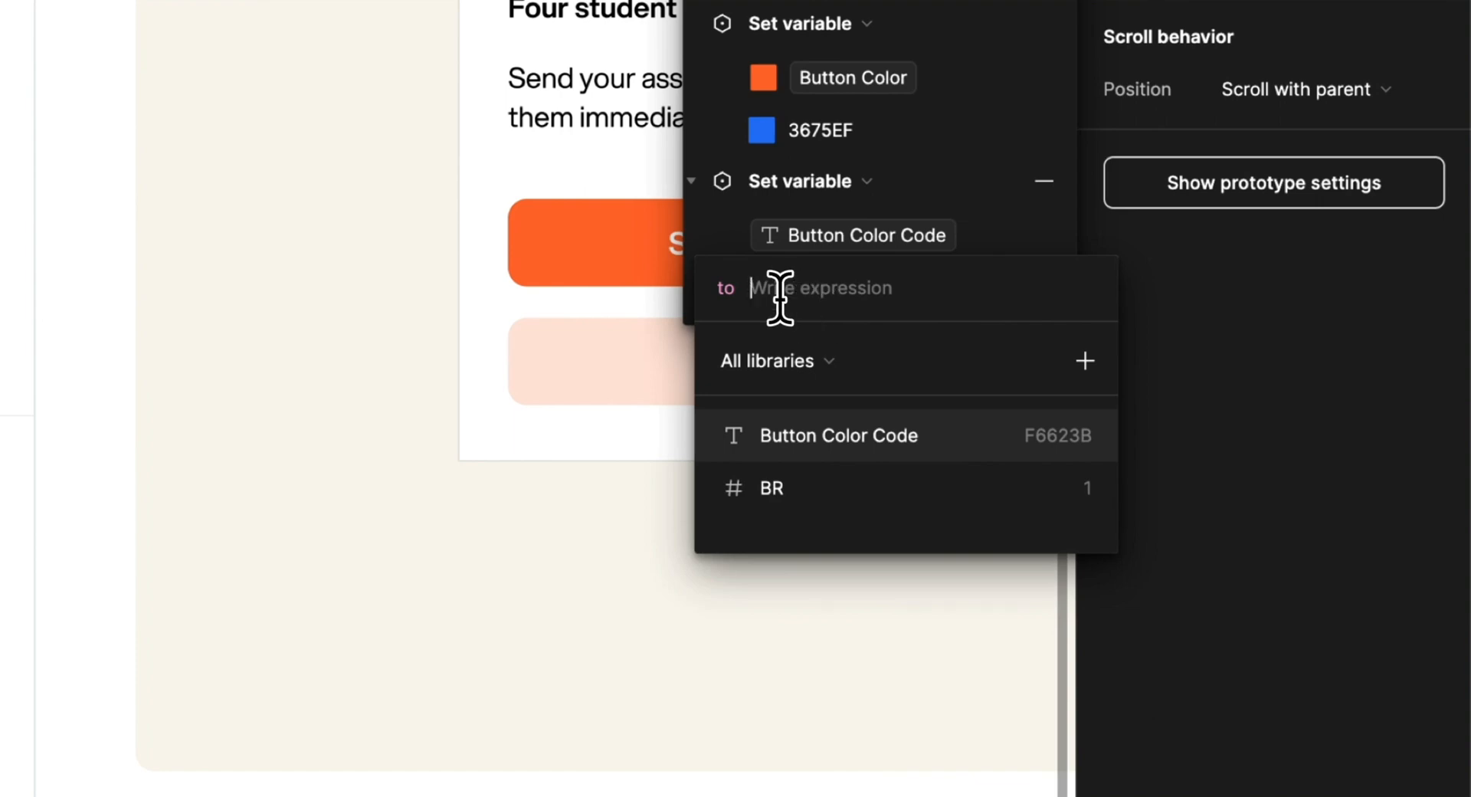
key(ctrl+v)
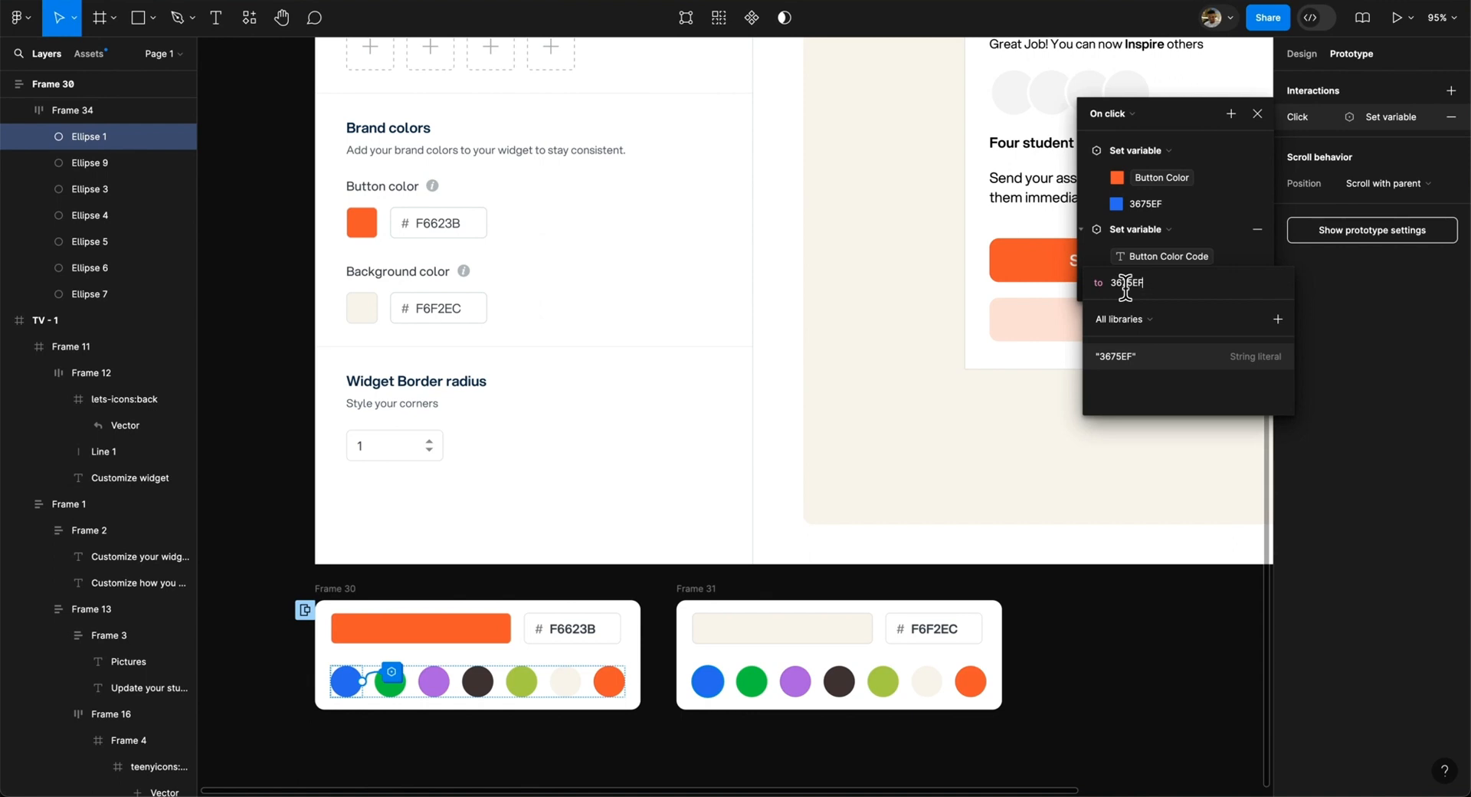
click(1133, 356)
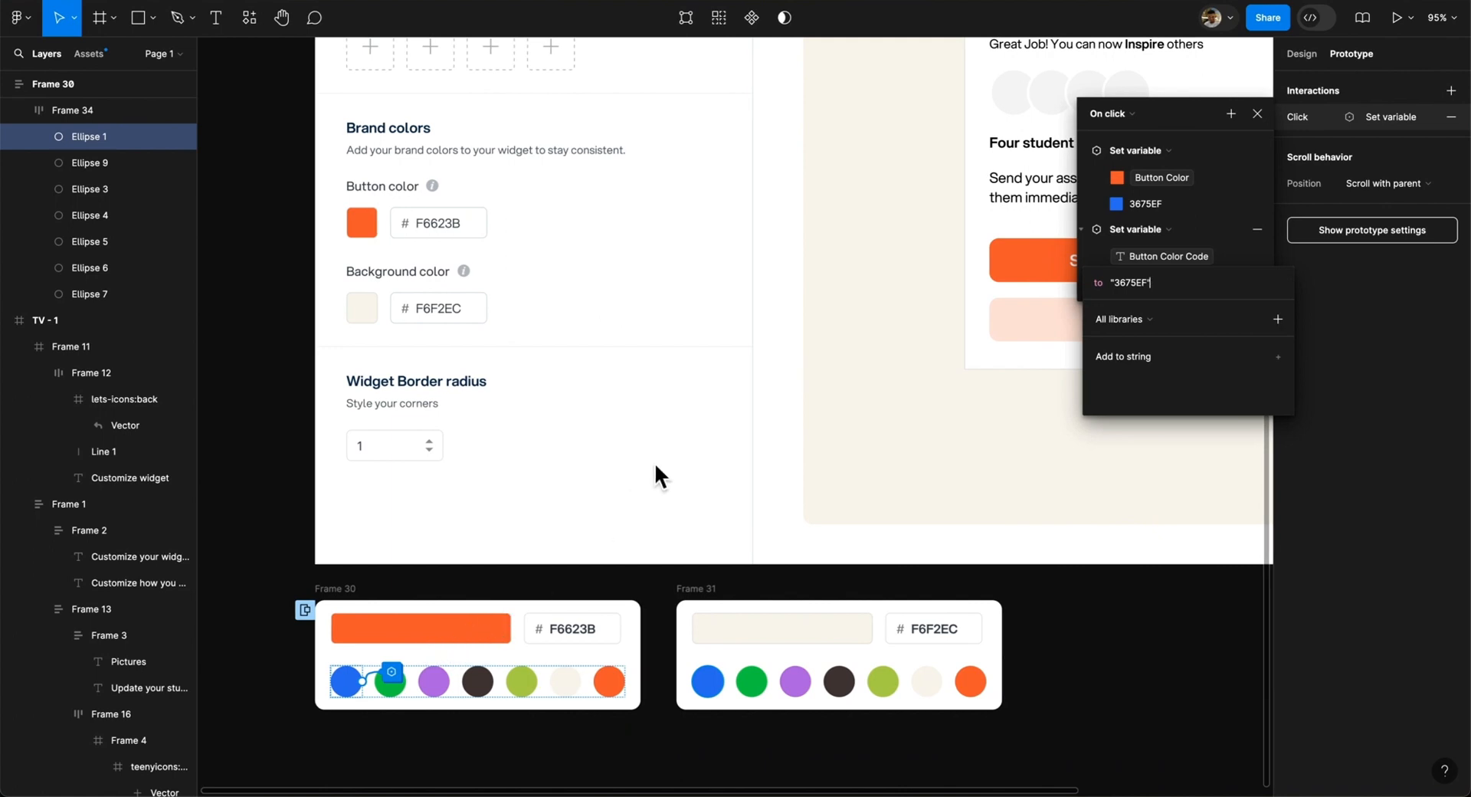
- Replace the green circle in Frame 30 with a duplicate of the blue circle recolored to the sampled green 1CCF4E
scroll(654, 462, down, 1)
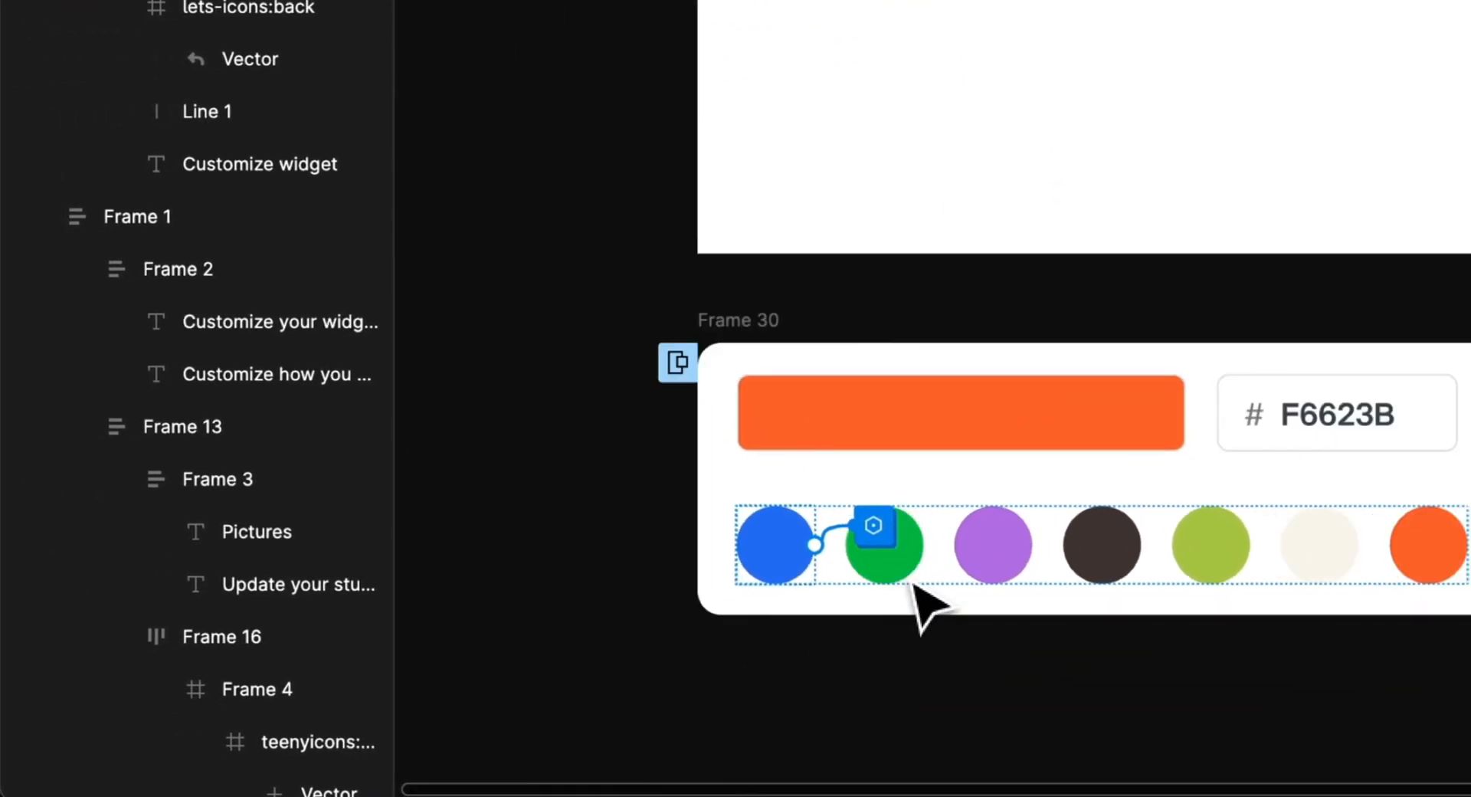
click(912, 582)
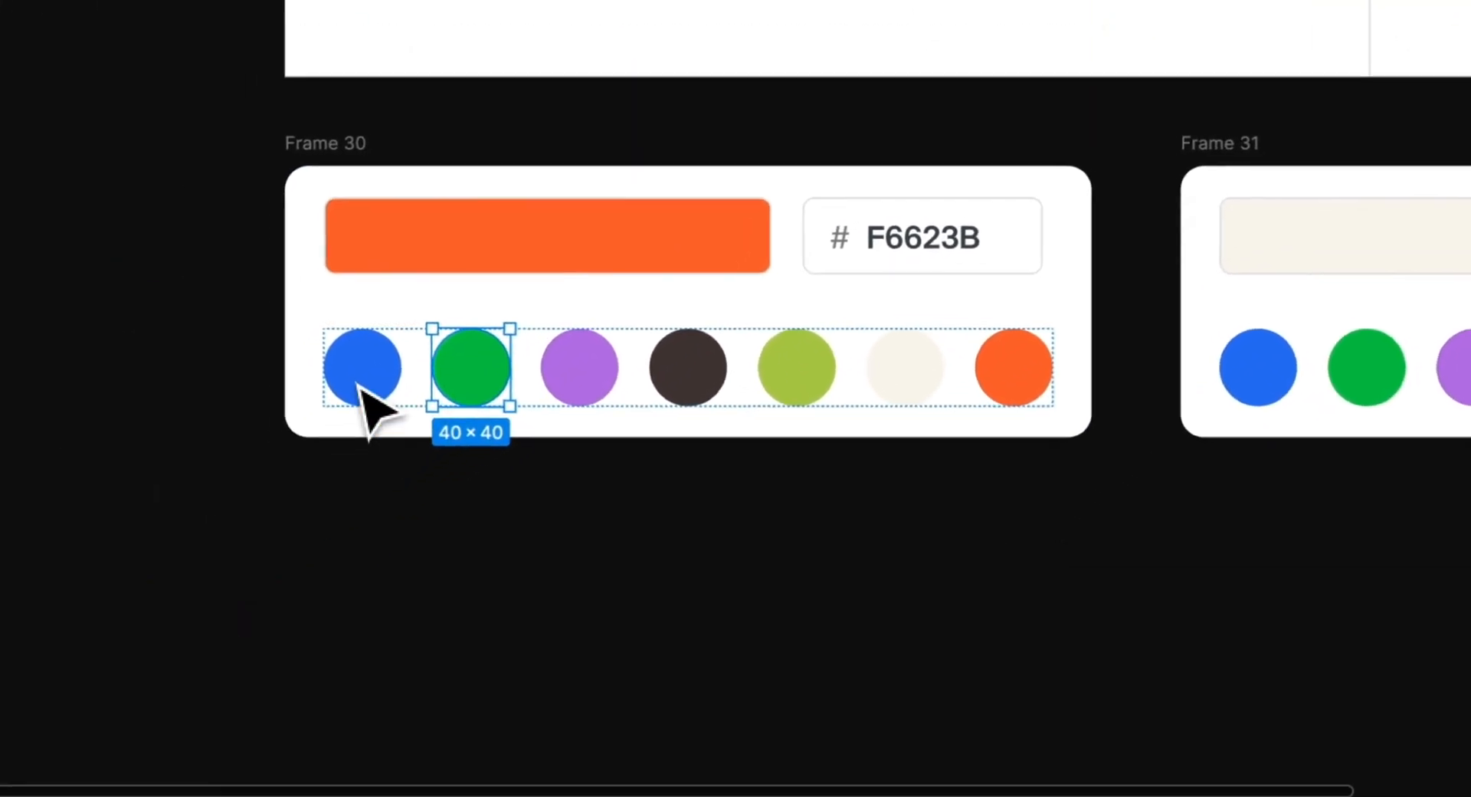
click(400, 584)
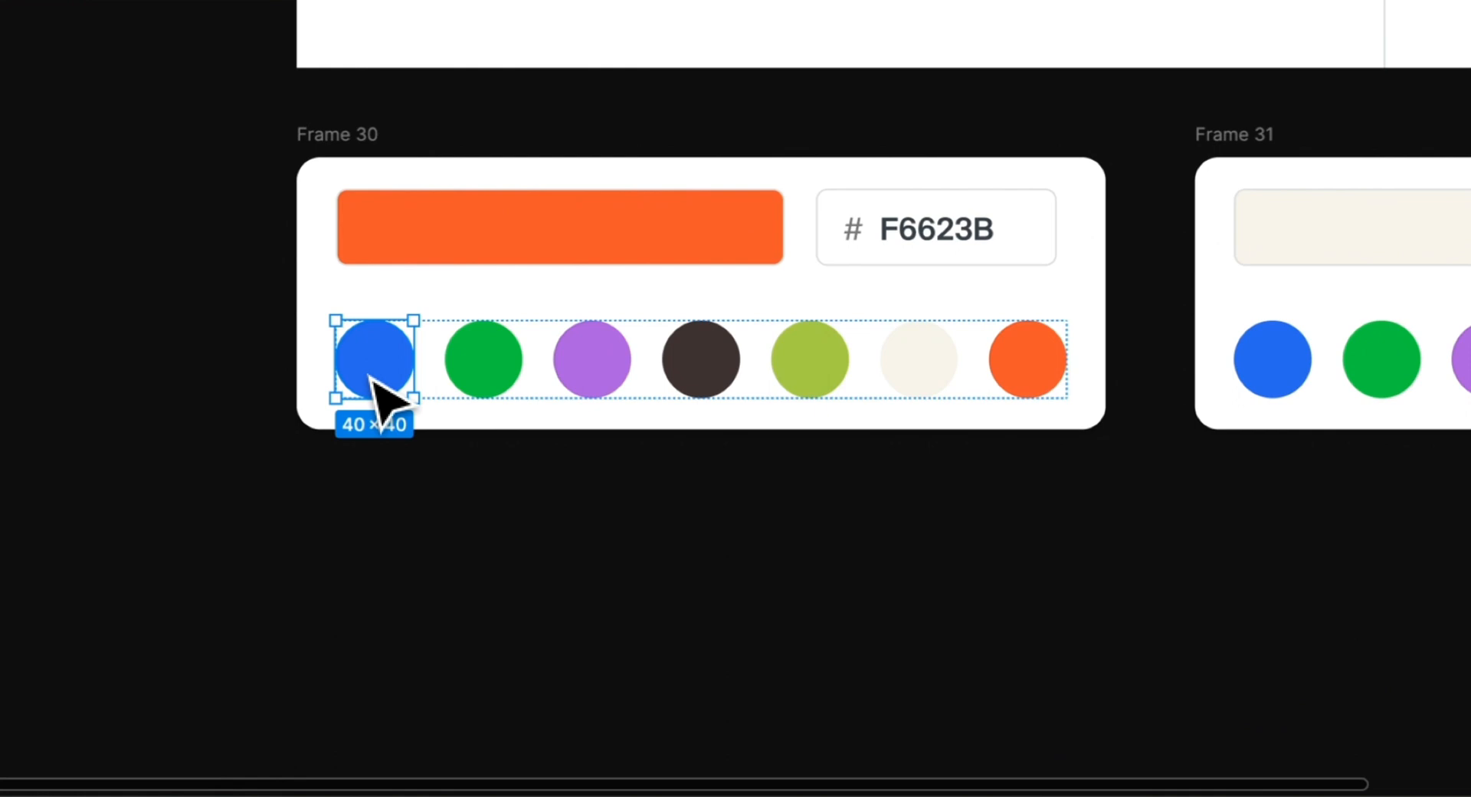
key(ctrl+d)
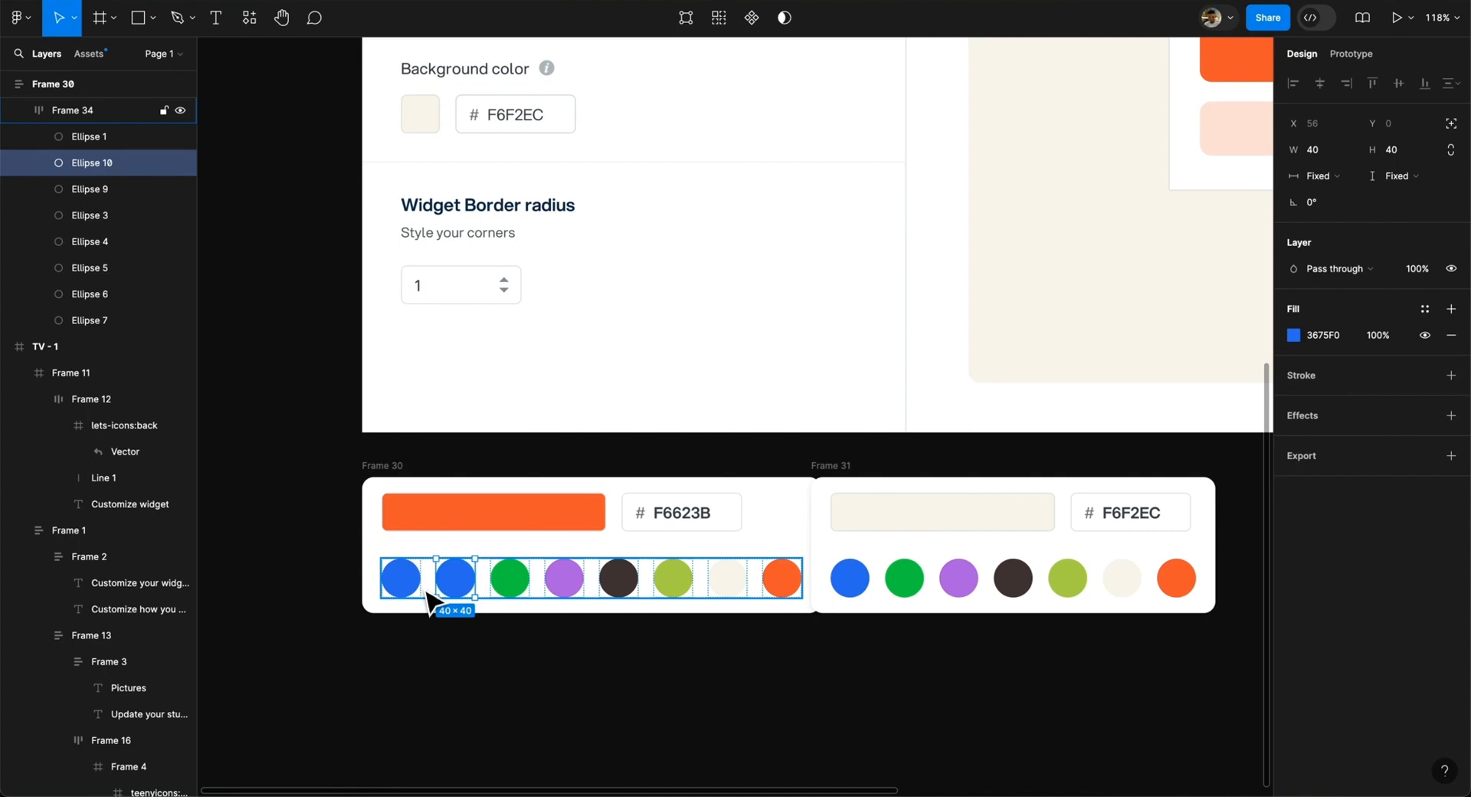
scroll(429, 601, up, 2)
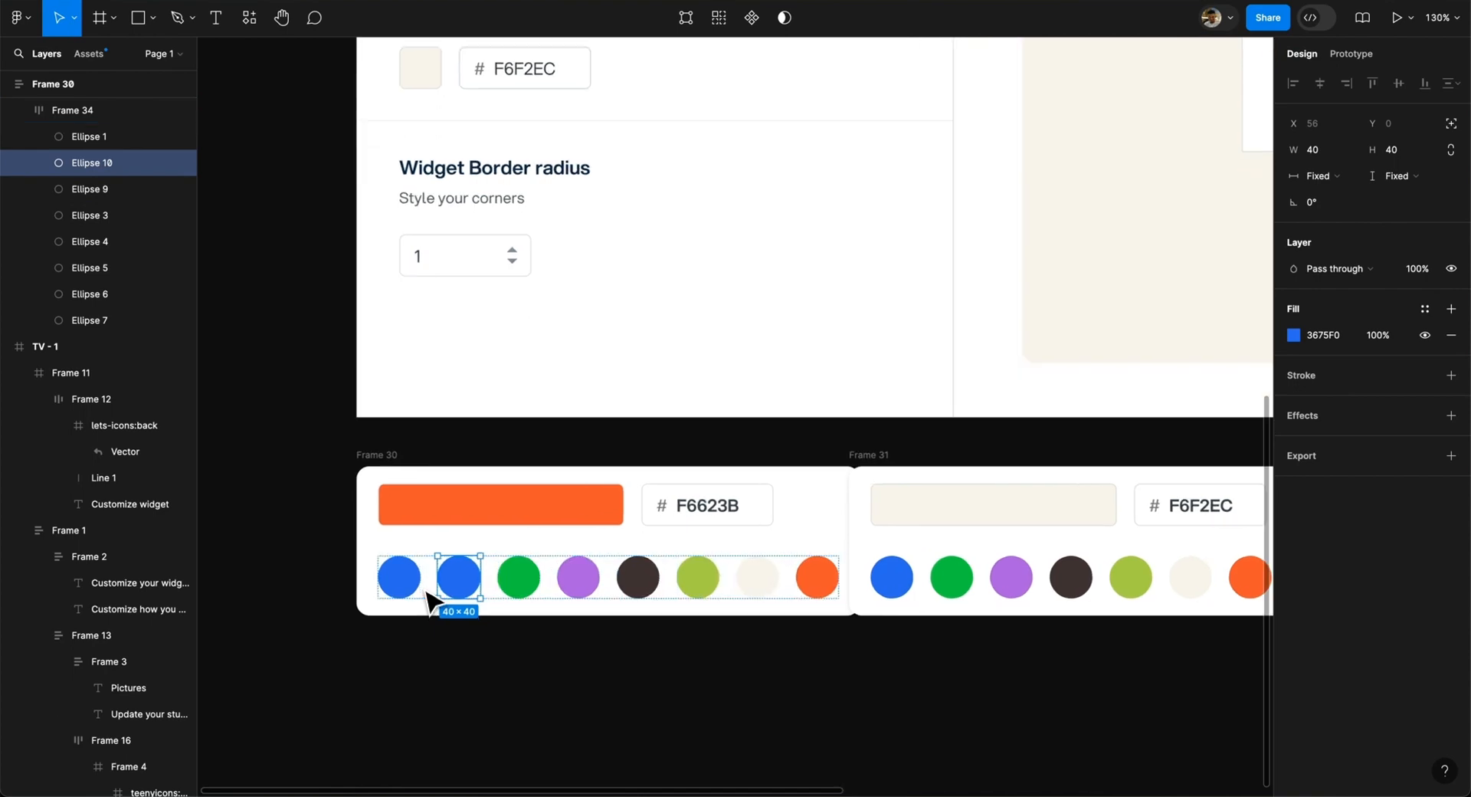
key(i)
click(521, 582)
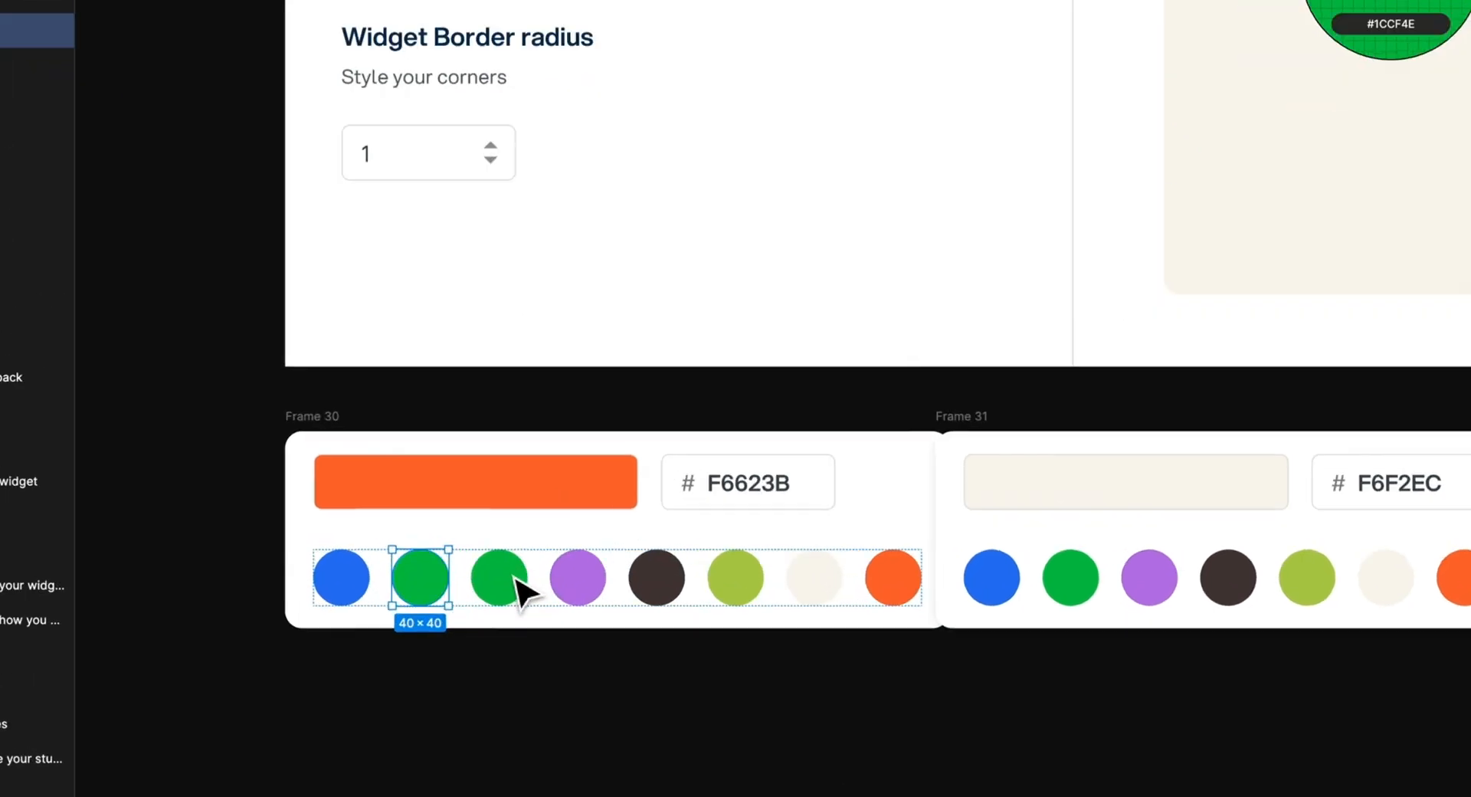
click(529, 587)
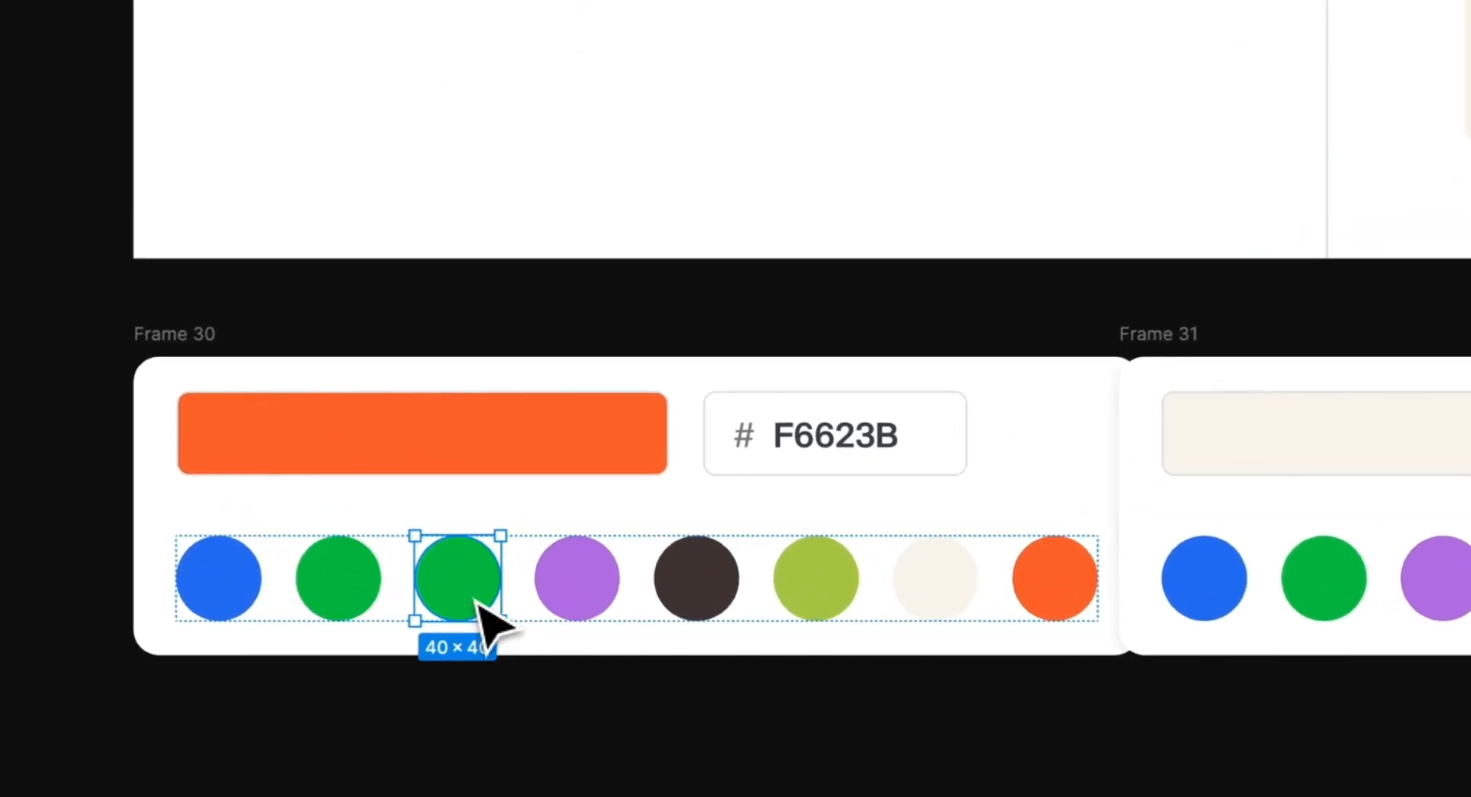
key(Delete)
- Copy the fill hex code 1CCF4E of the duplicated green circle in Frame 30
click(371, 597)
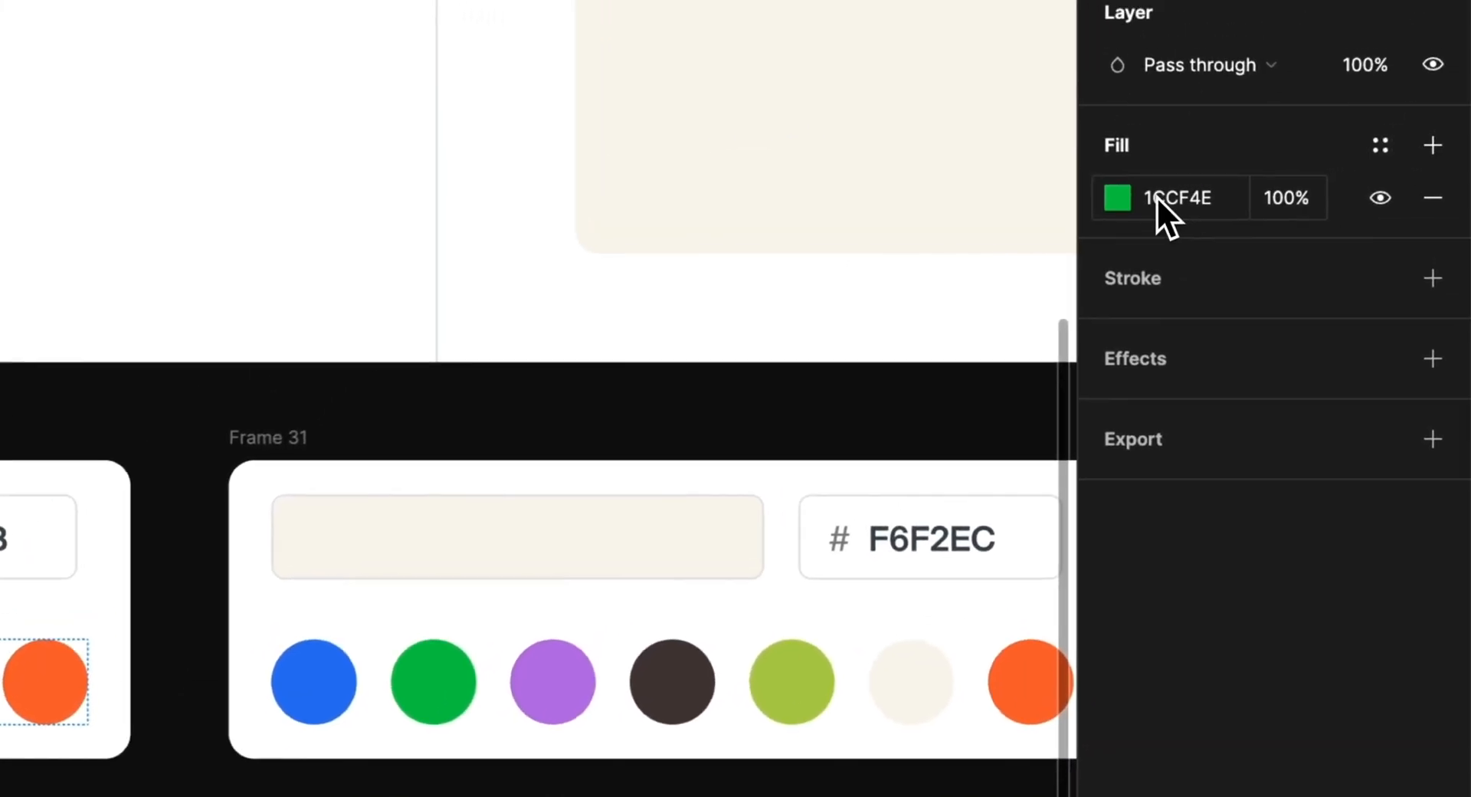
click(1156, 196)
key(super+c)
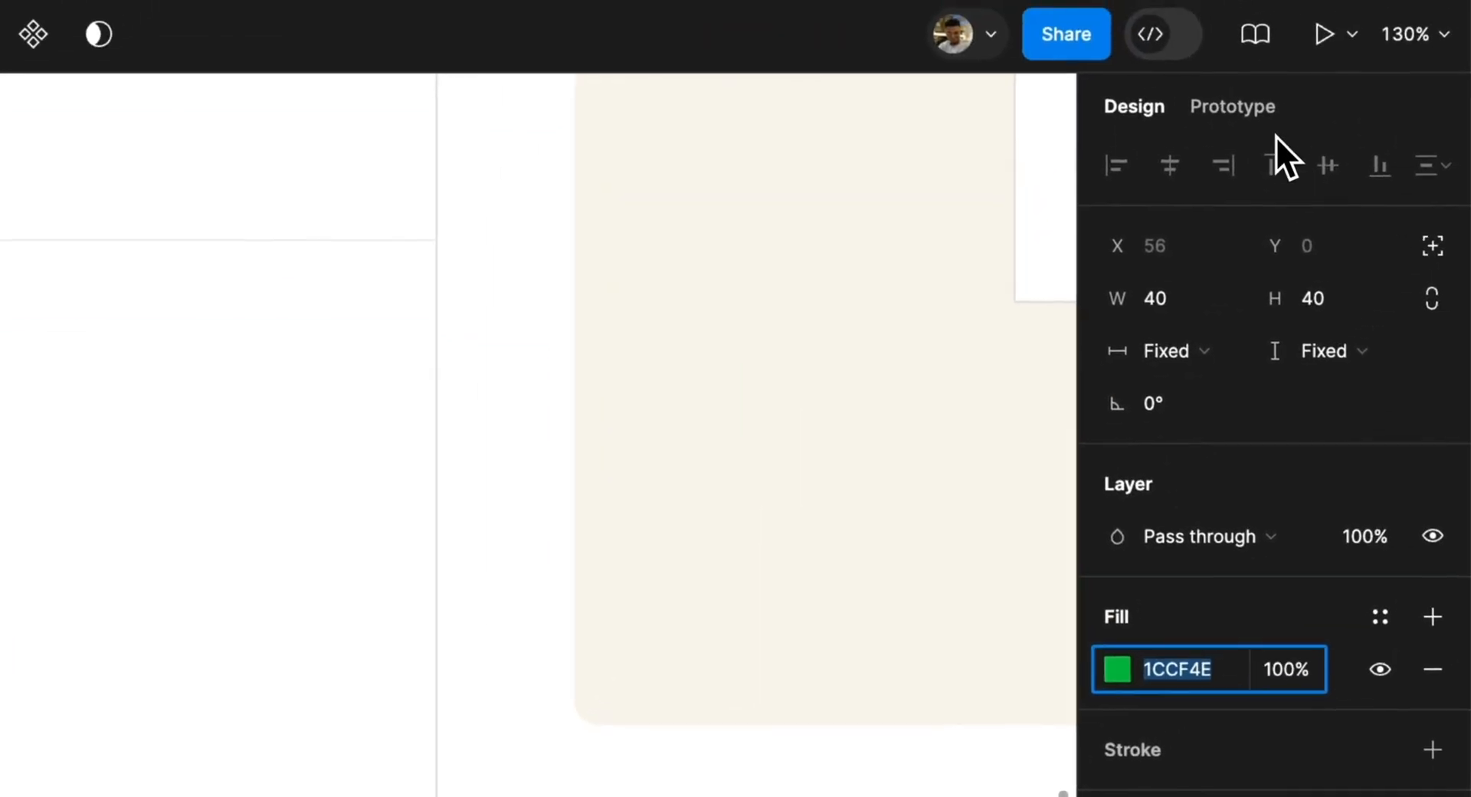
- Check the prototype interactions on the blue circle and its green duplicate in Frame 30
click(1237, 107)
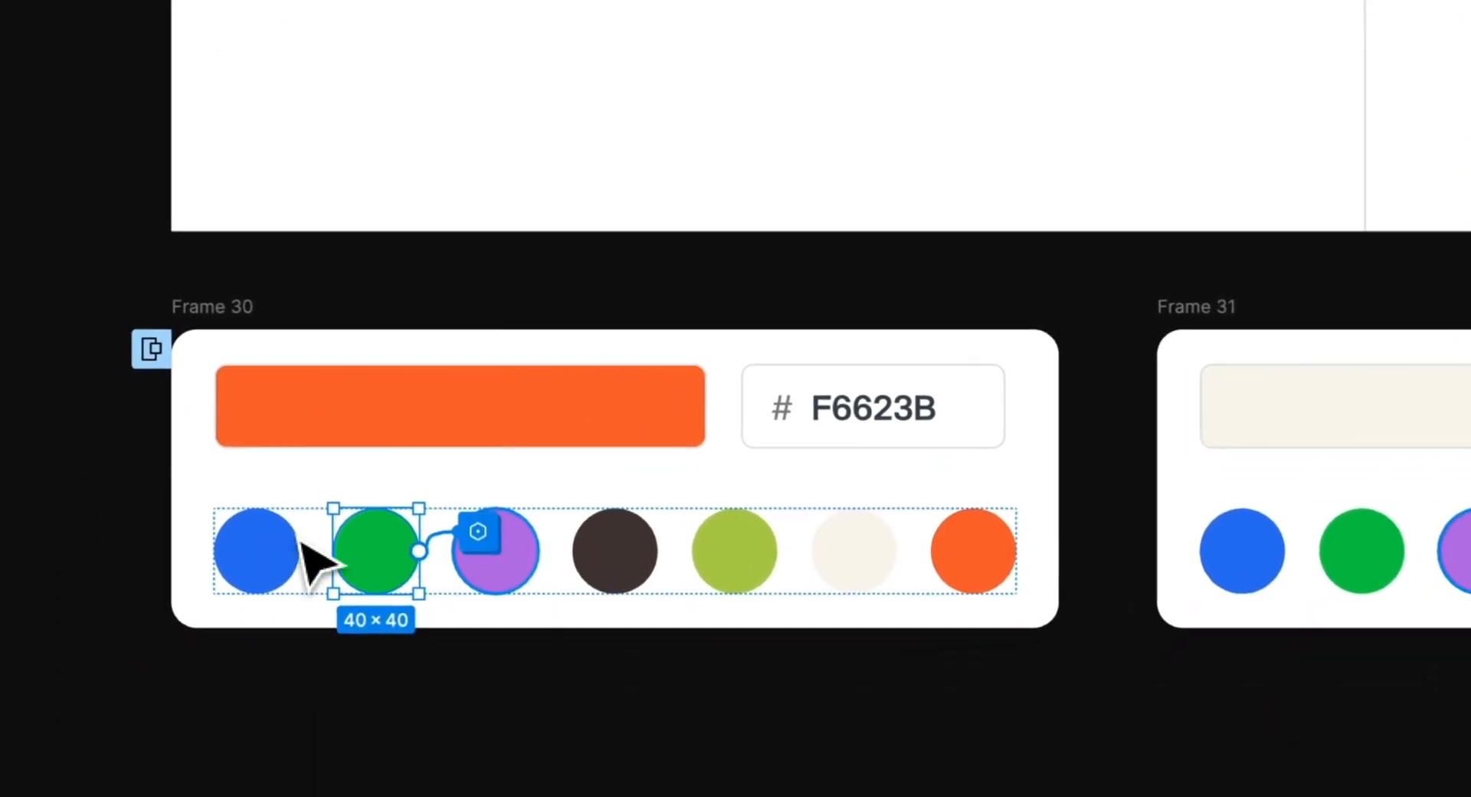
click(288, 548)
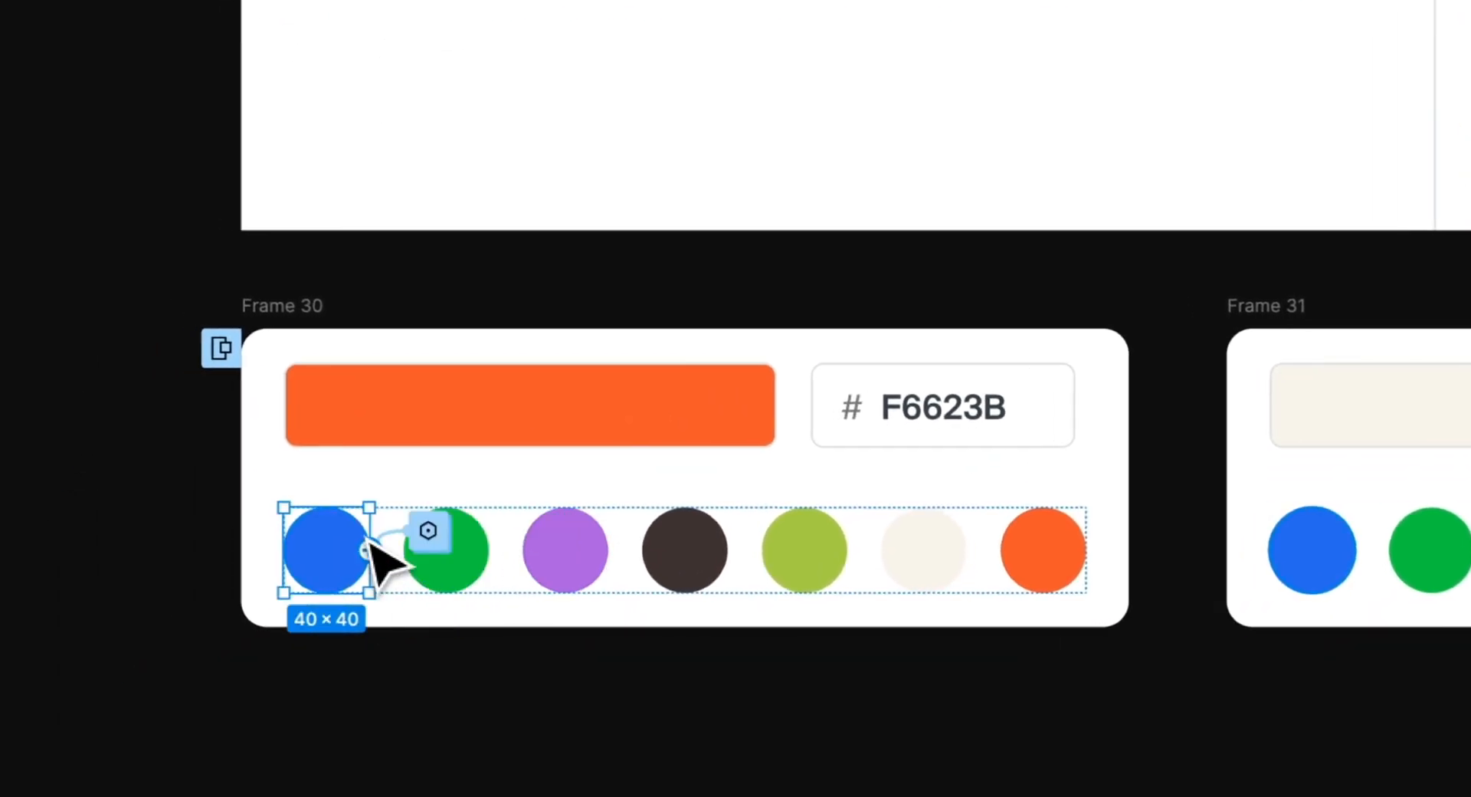
click(470, 553)
click(338, 565)
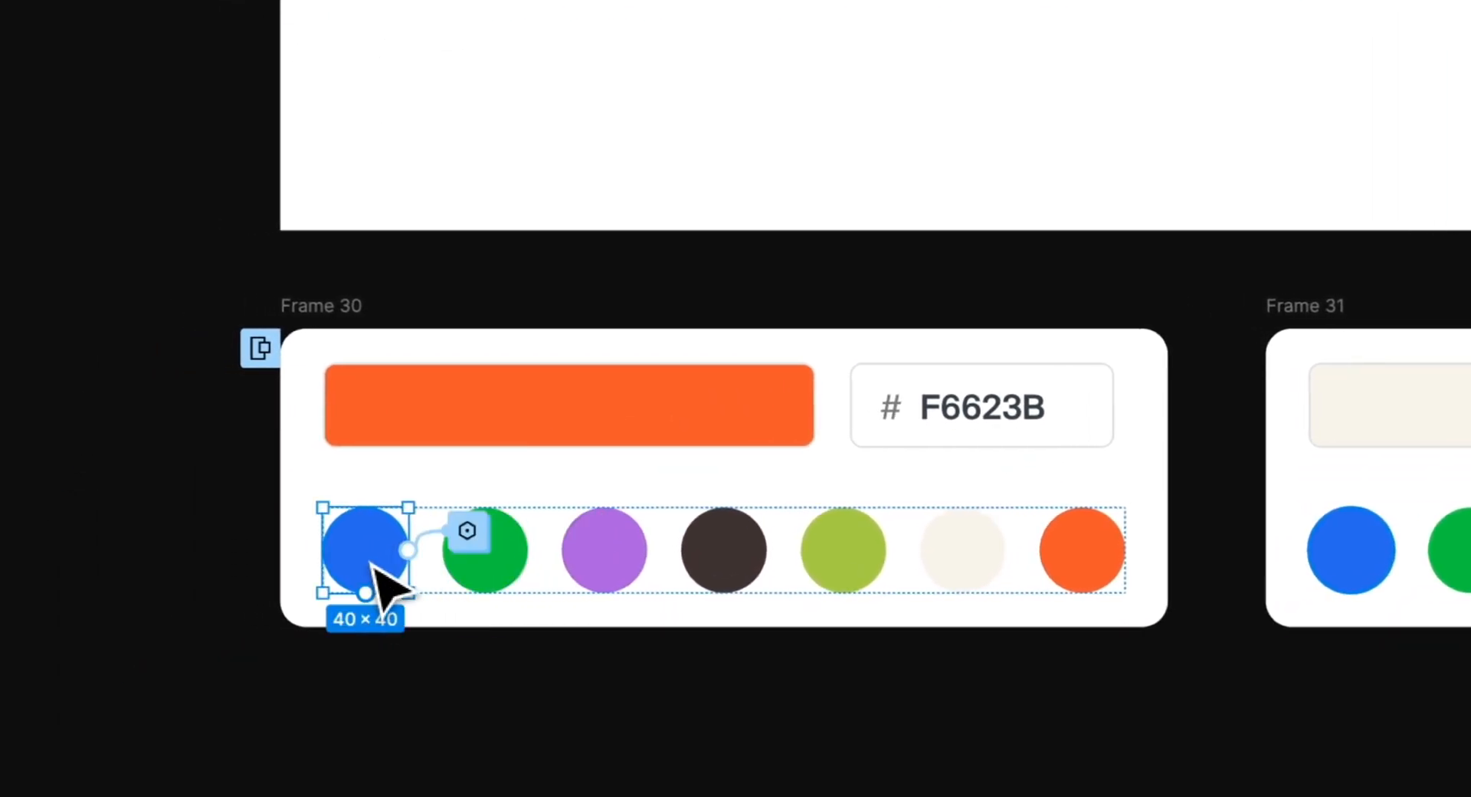
click(494, 580)
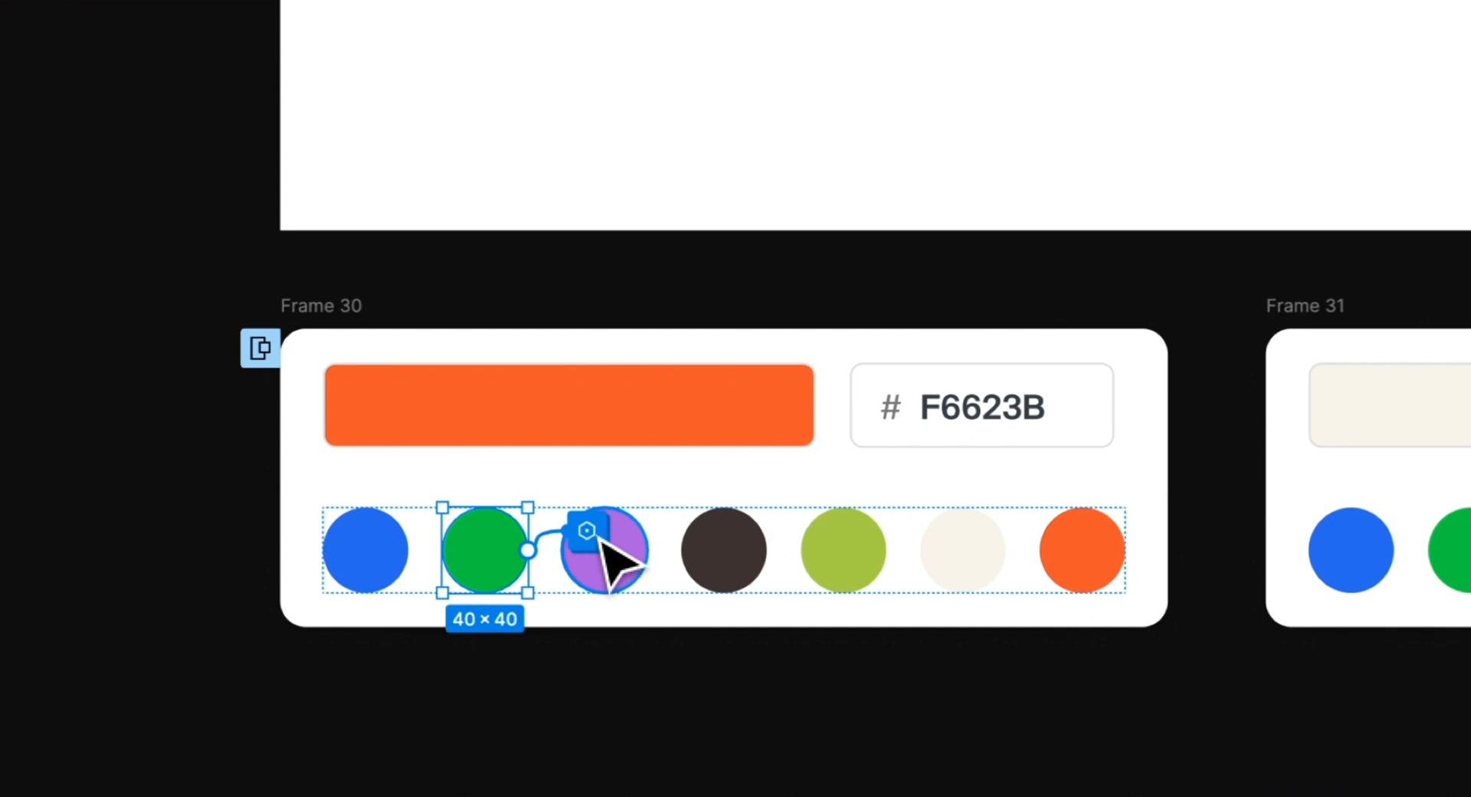
- In the green circle's click interaction in Frame 30, set the Button Color variable's value to 1CCF4E
click(600, 538)
scroll(1106, 574, up, 5)
scroll(1106, 595, down, 6)
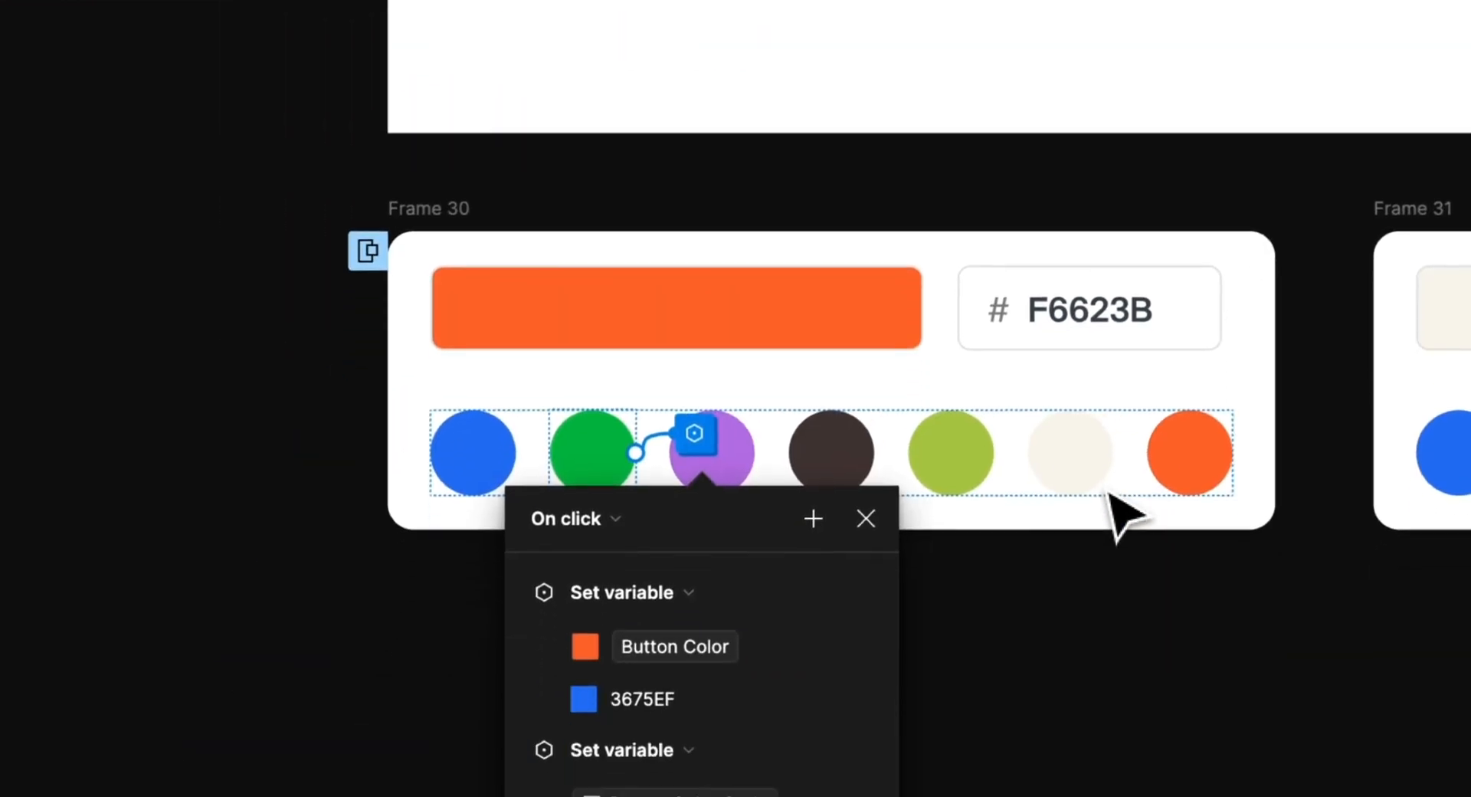
drag(746, 520, 982, 524)
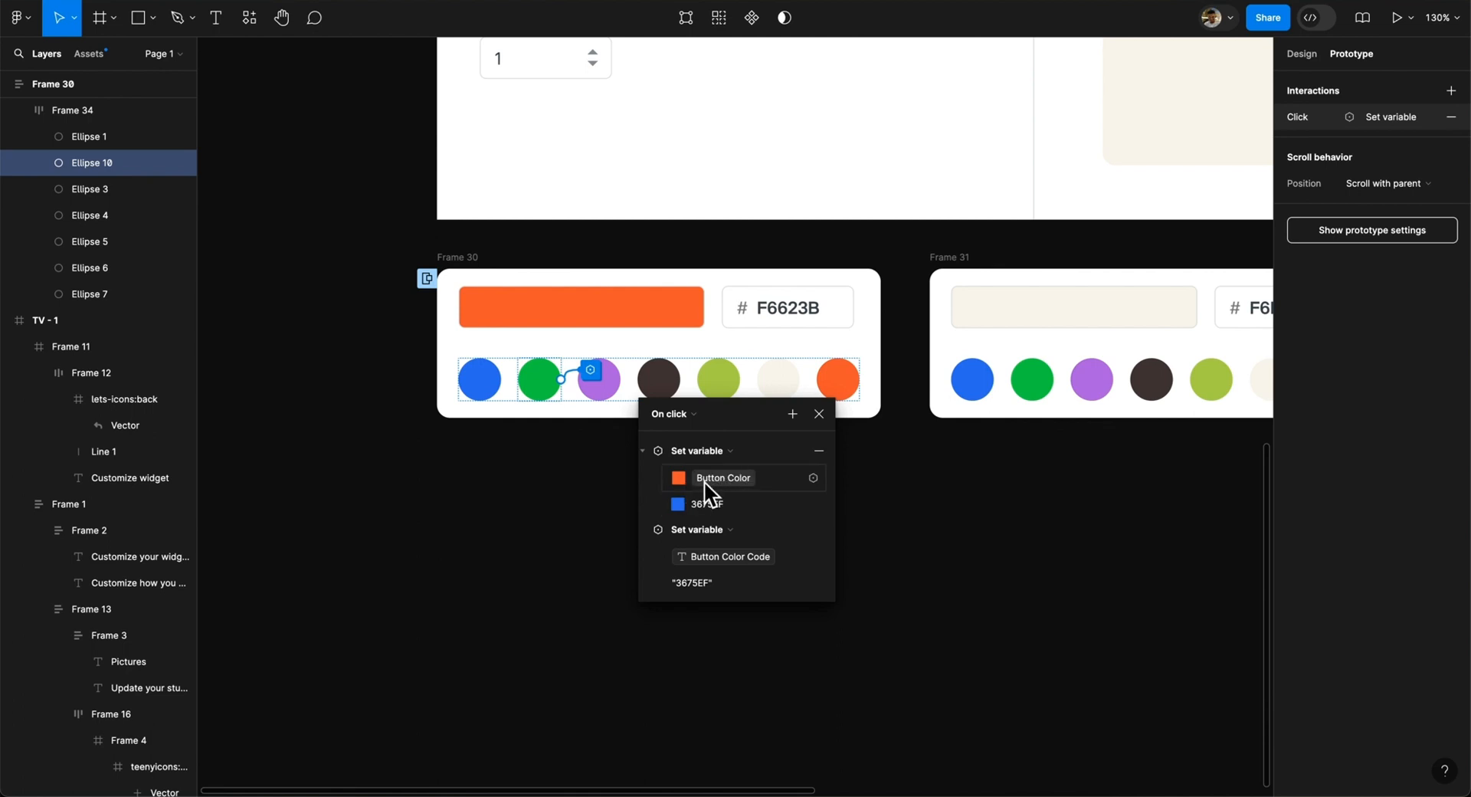
click(710, 503)
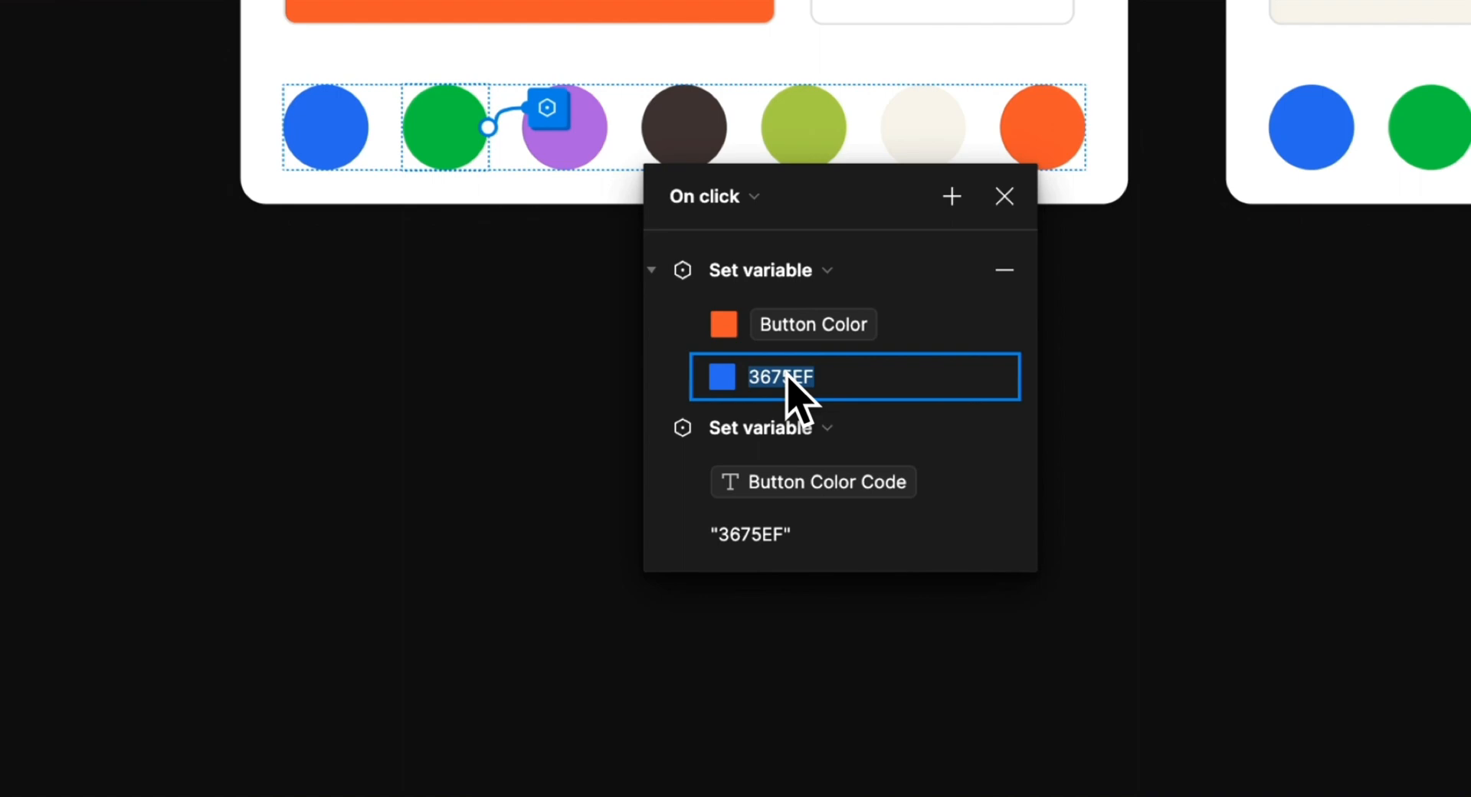
key(super+v)
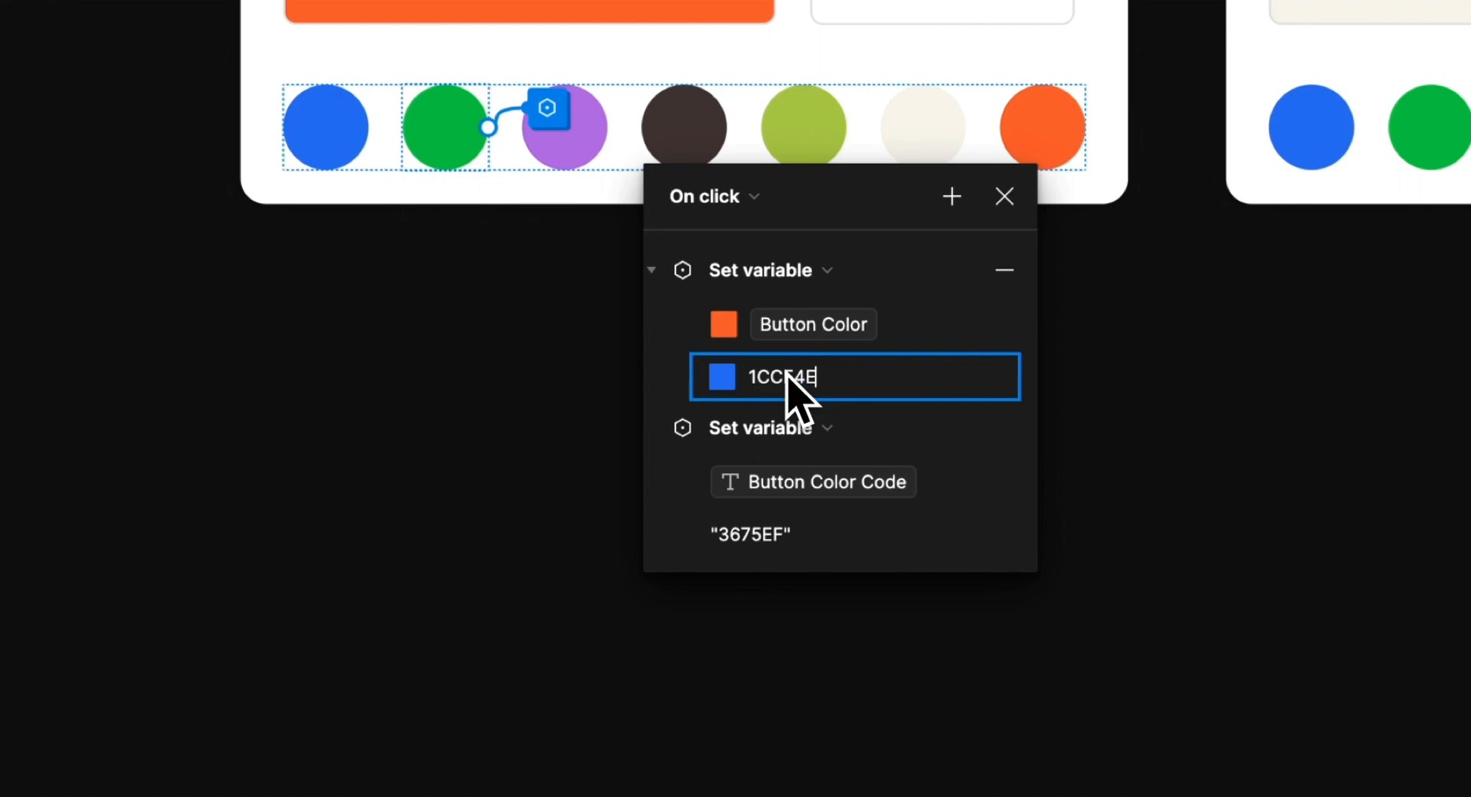
key(Return)
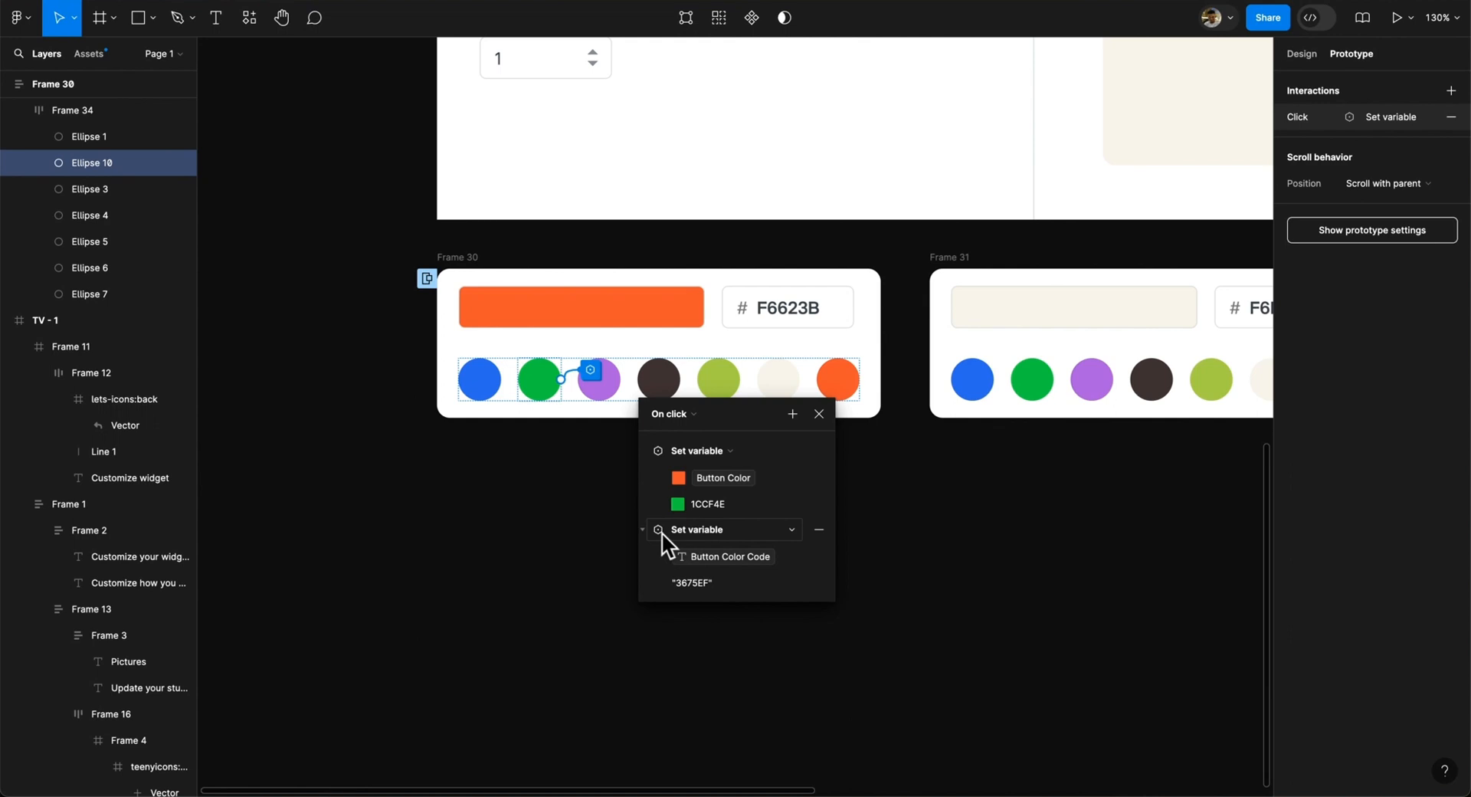
- Set the Button Color Code value in the green circle's second action to the string "1CCF4E" and close the interaction details
click(696, 584)
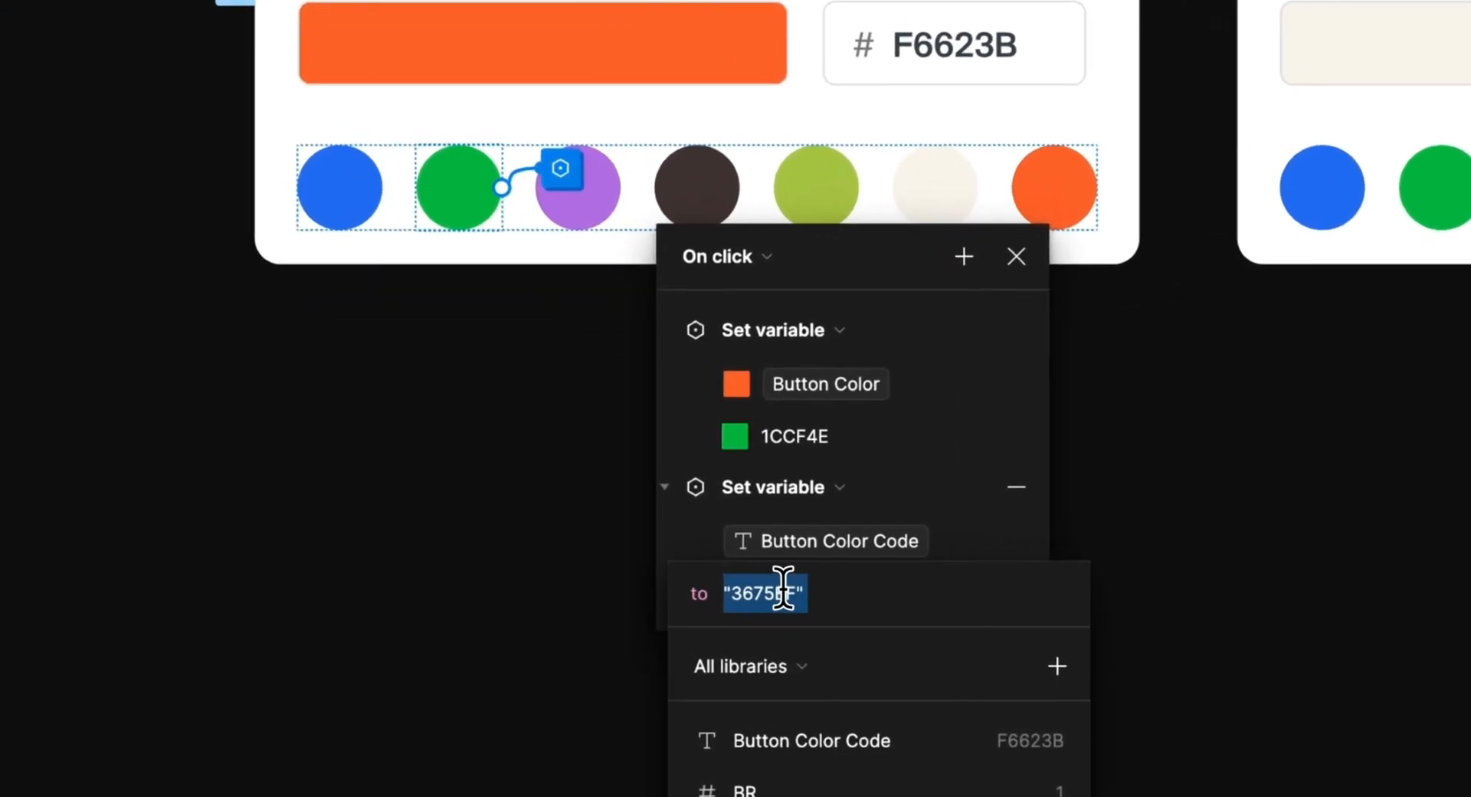
key(Escape)
click(891, 545)
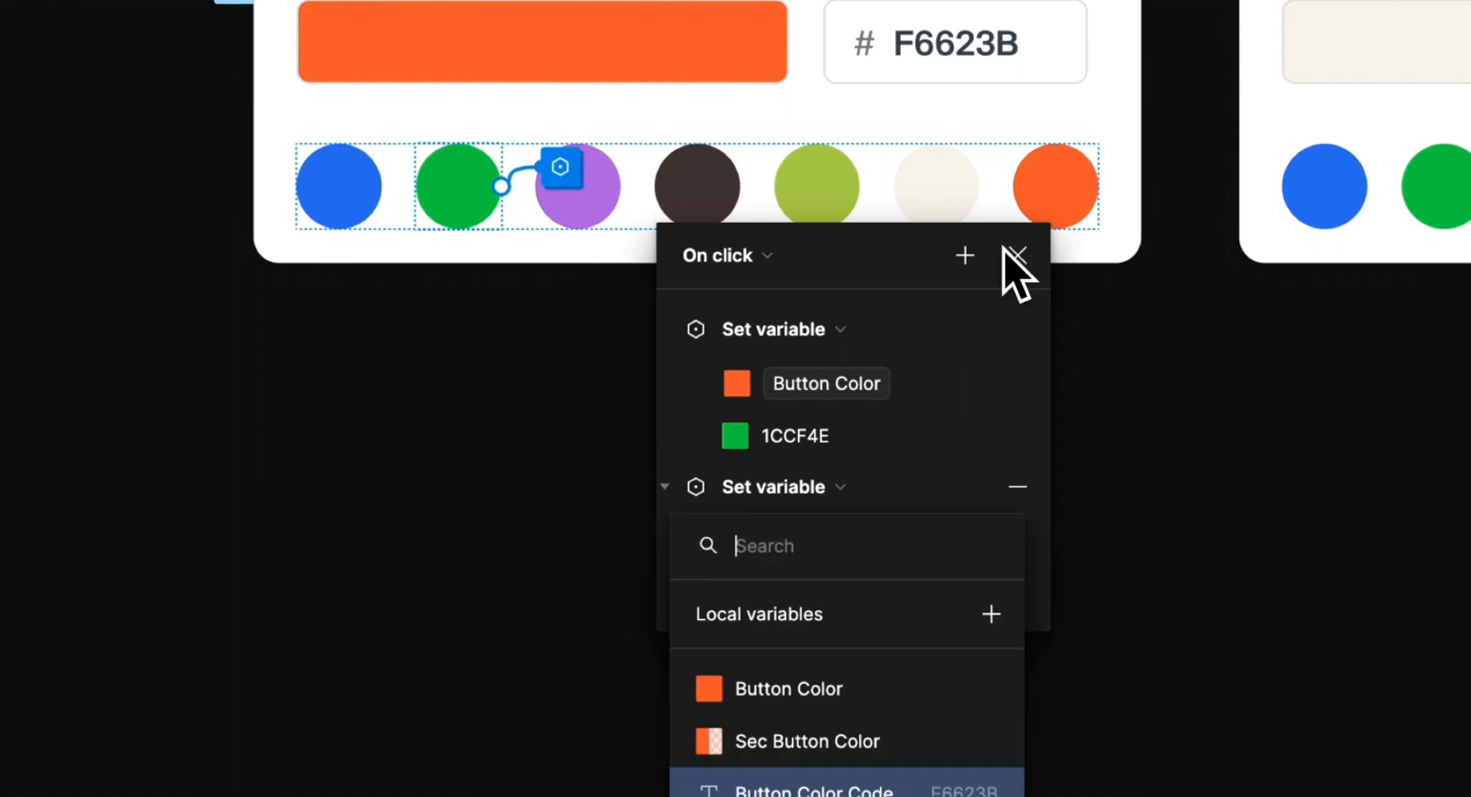
key(Escape)
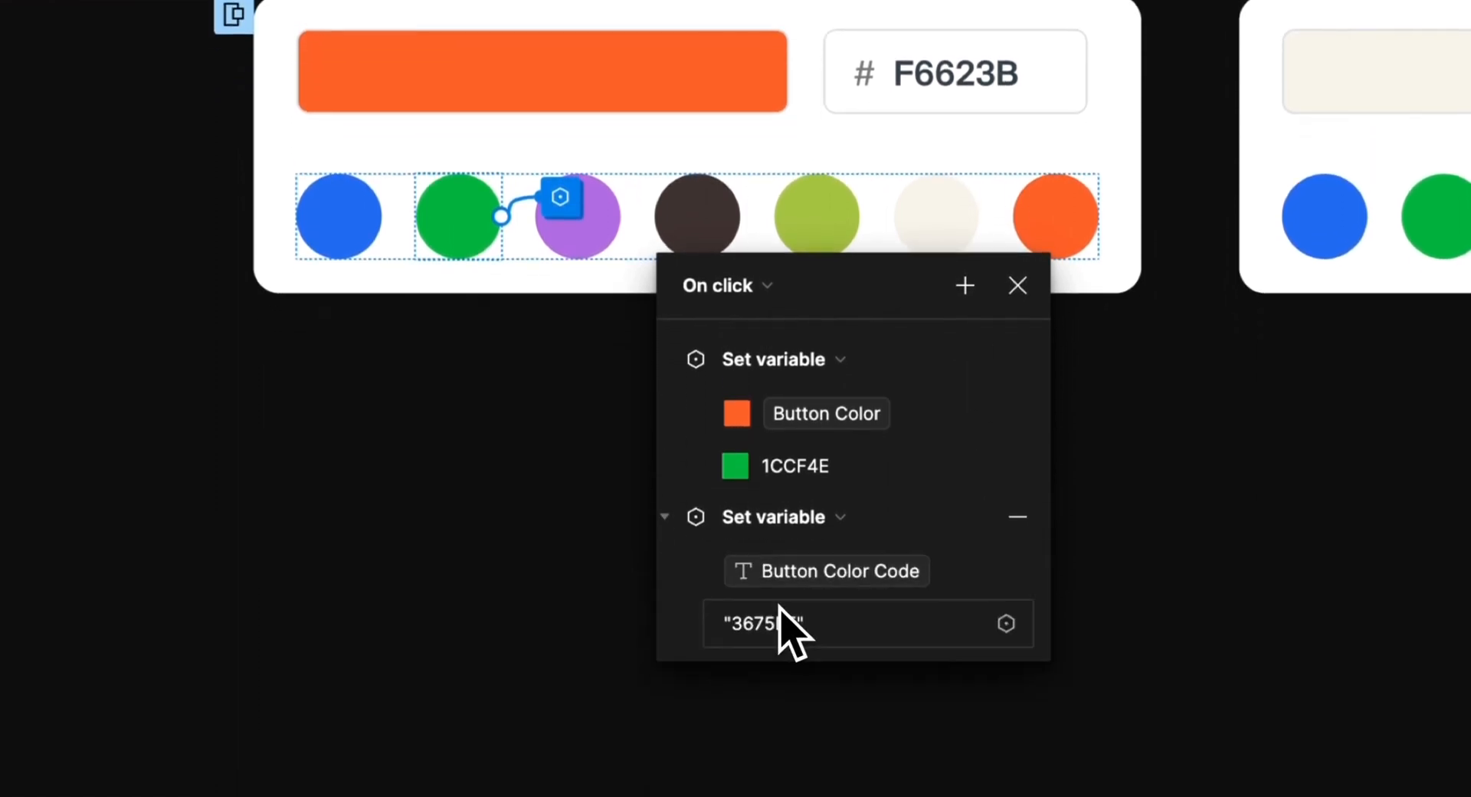
click(768, 596)
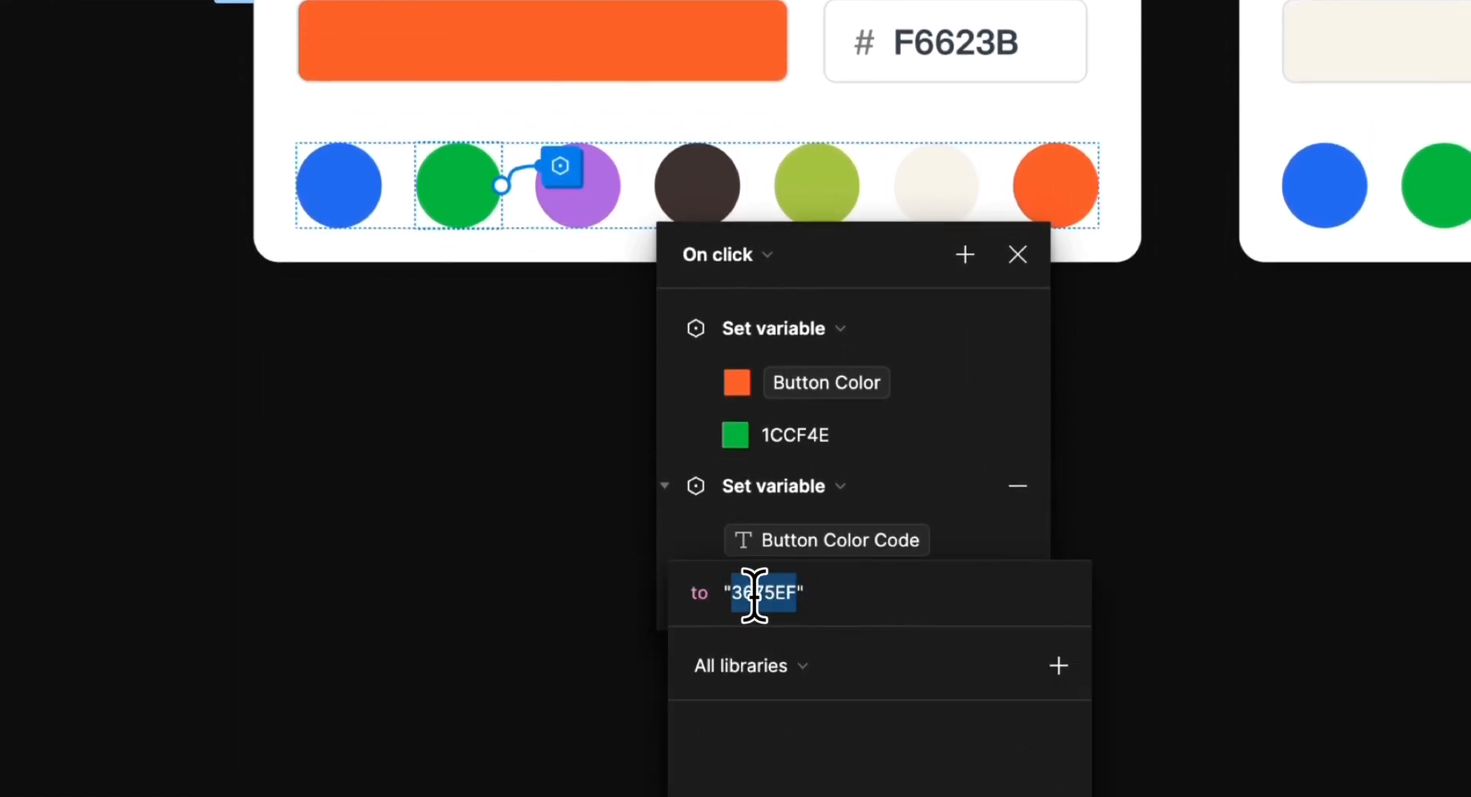
key(ctrl+v)
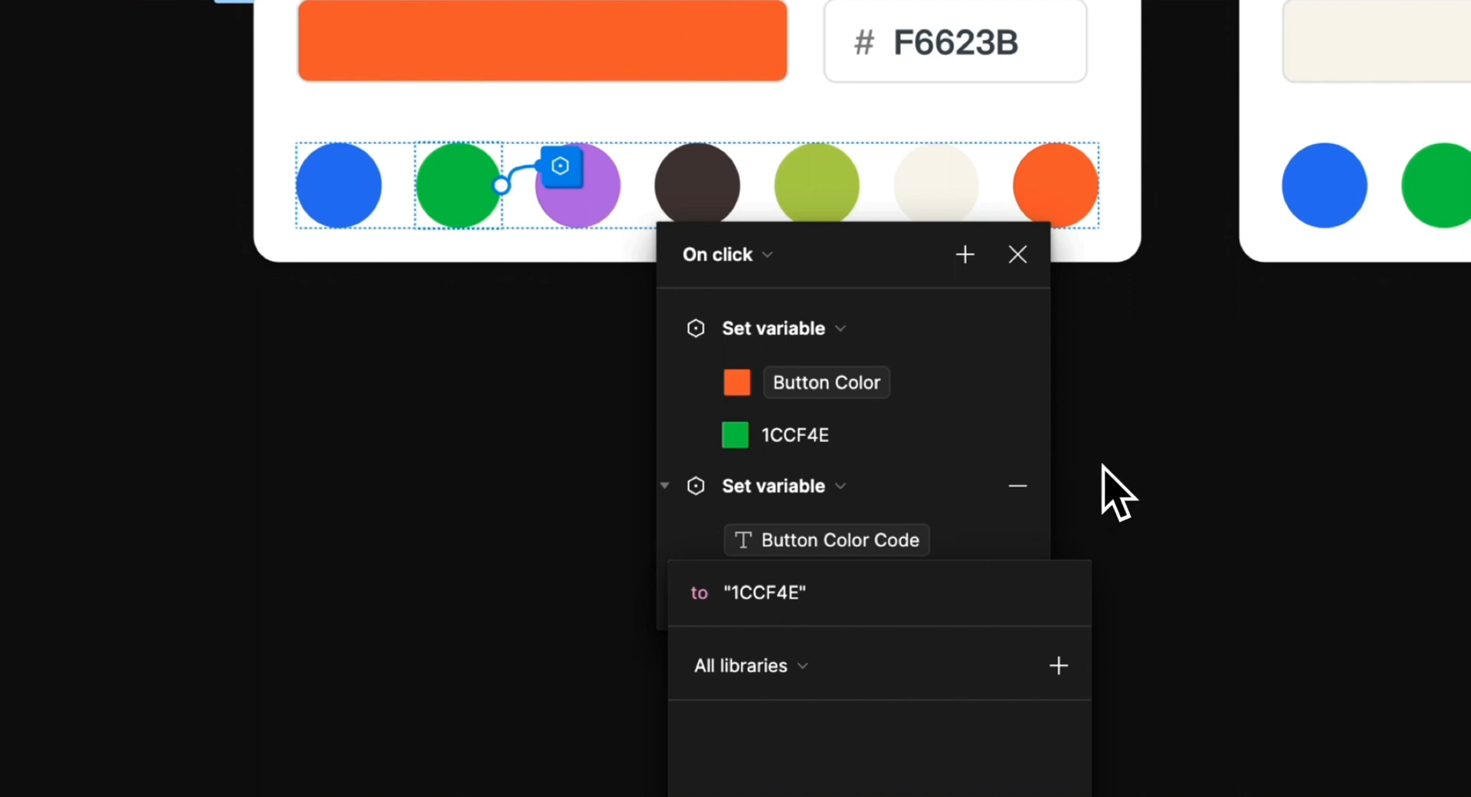
scroll(985, 519, down, 3)
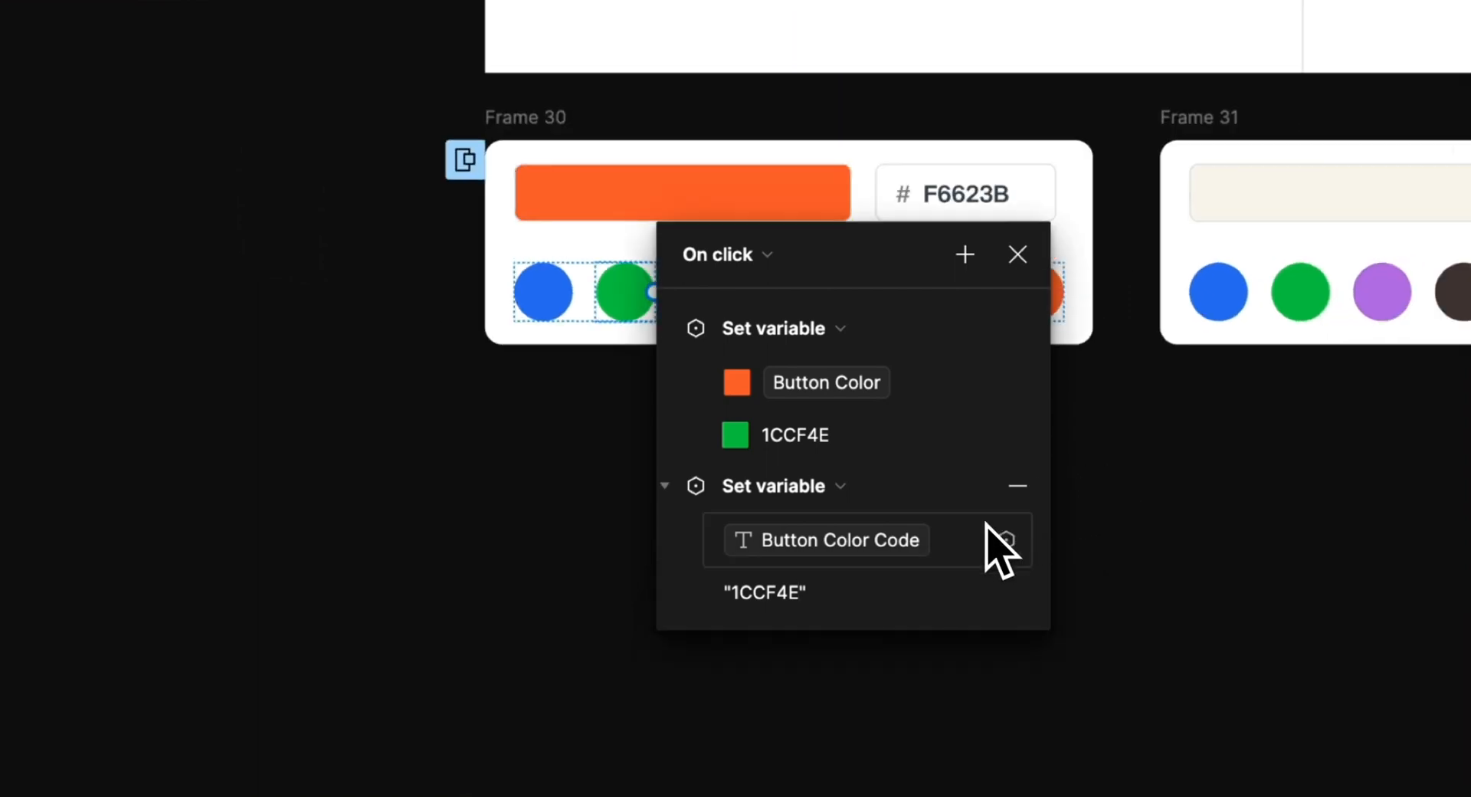
scroll(985, 518, up, 5)
scroll(1073, 250, up, 3)
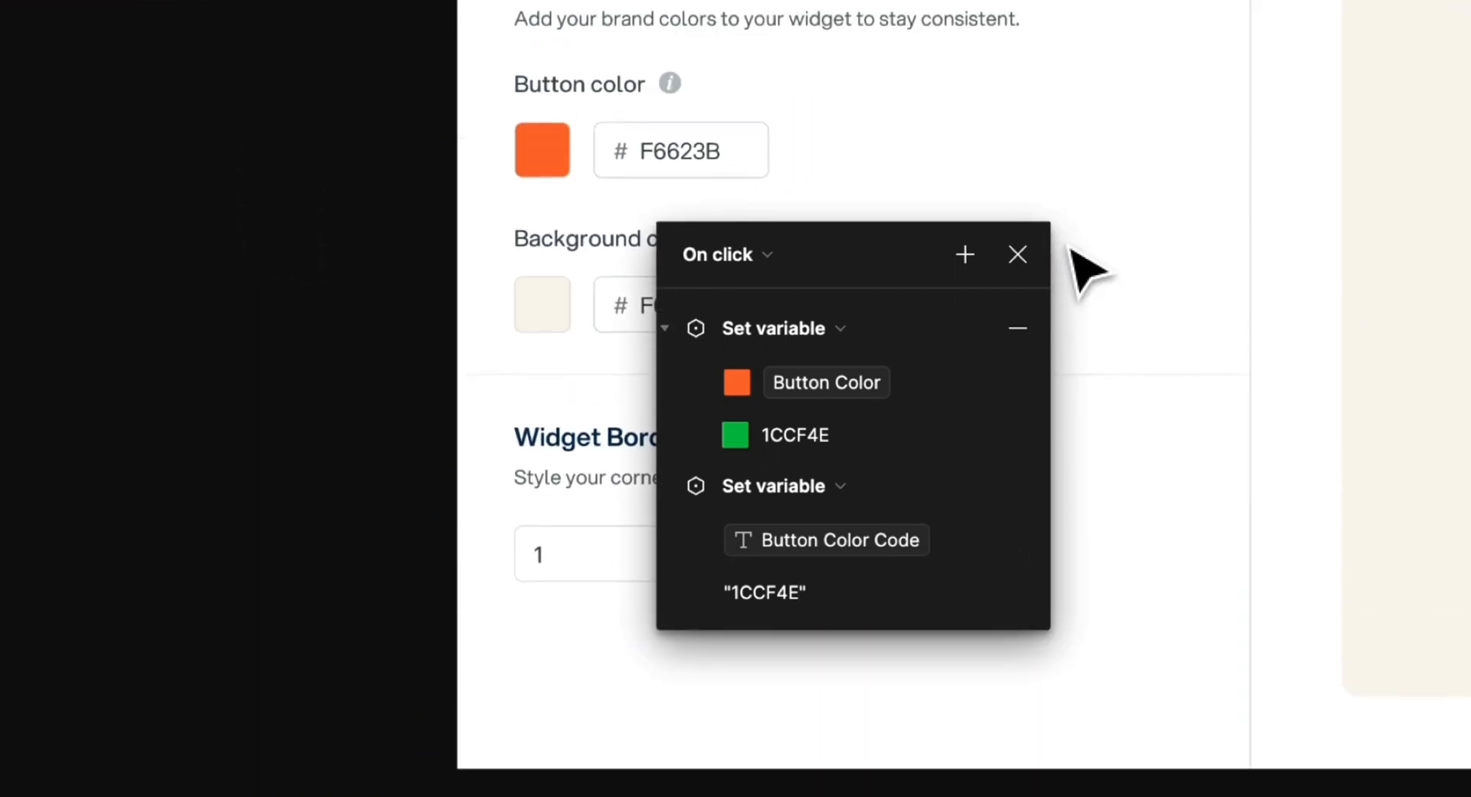
click(1026, 267)
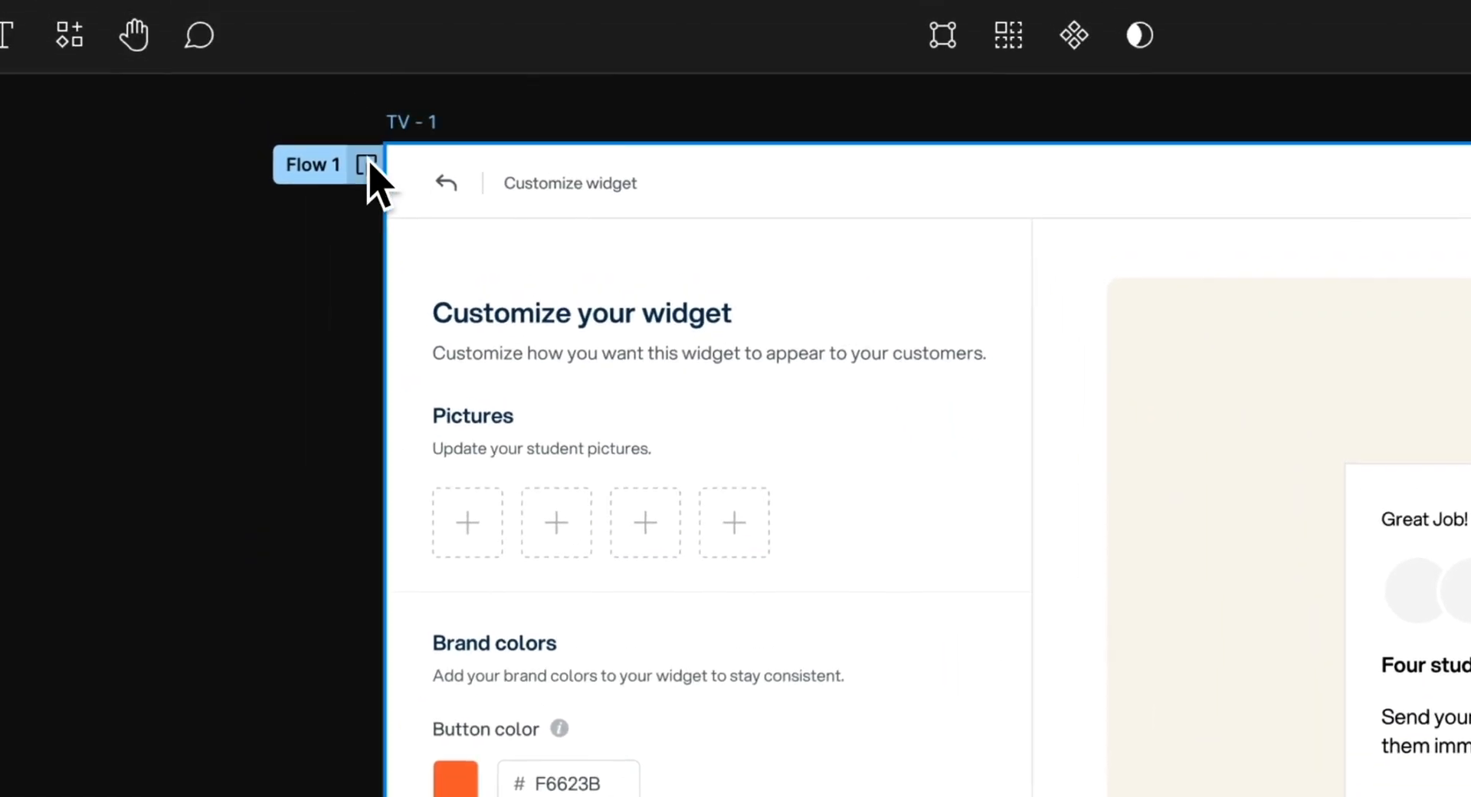
- Preview Flow 1 of the TV - 1 frame and test switching the button color between the blue and green circles
click(366, 164)
click(1034, 135)
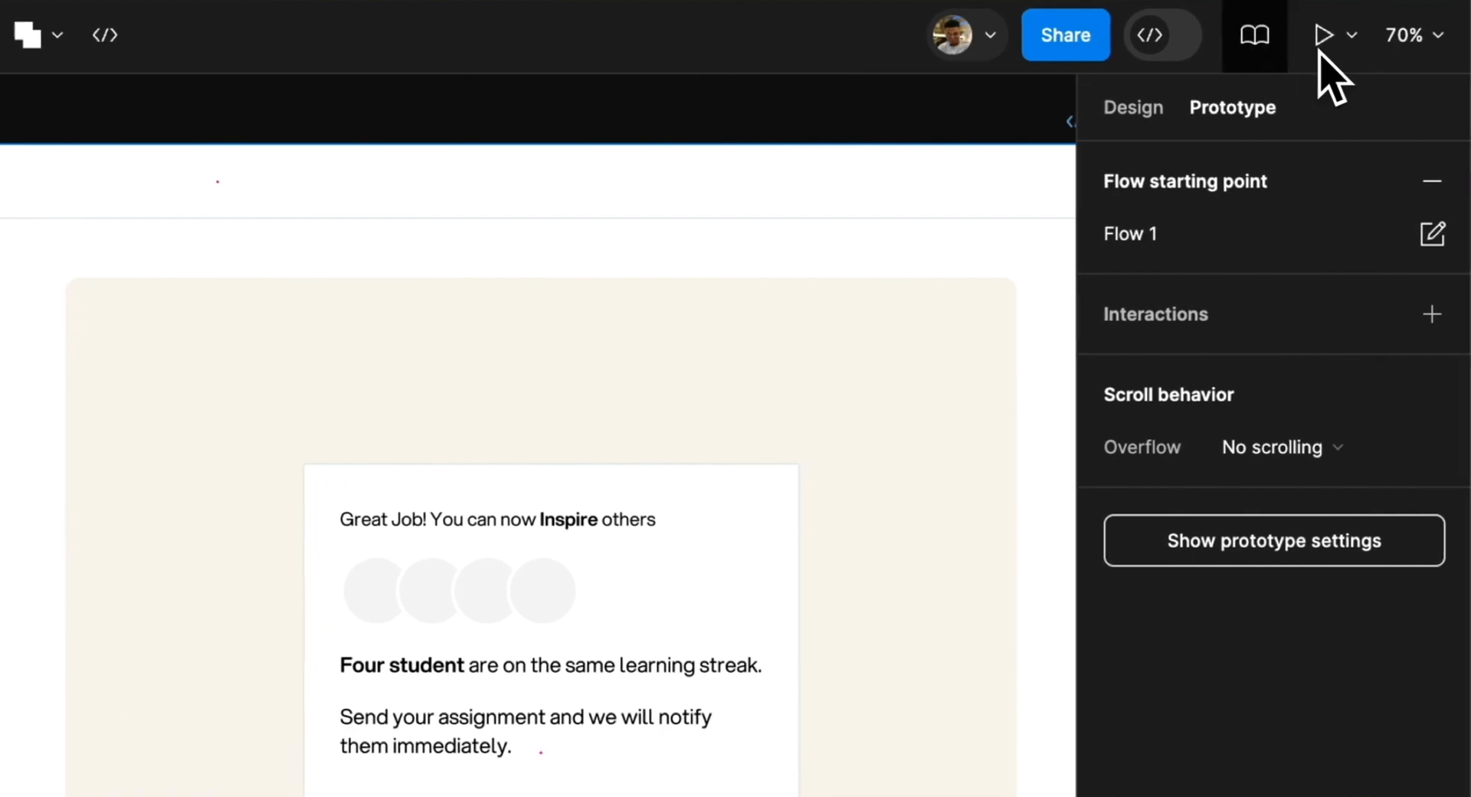
click(1318, 48)
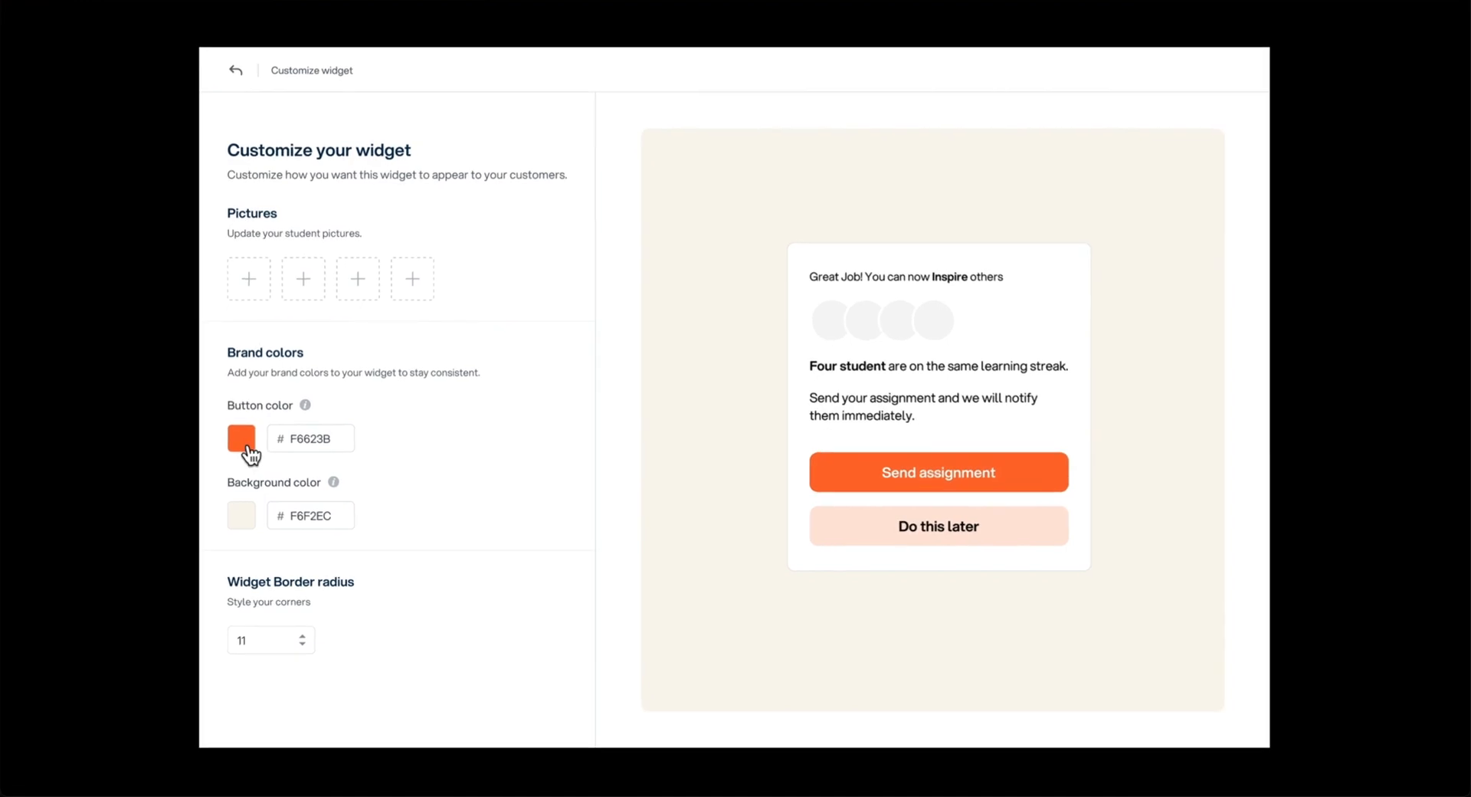
click(246, 443)
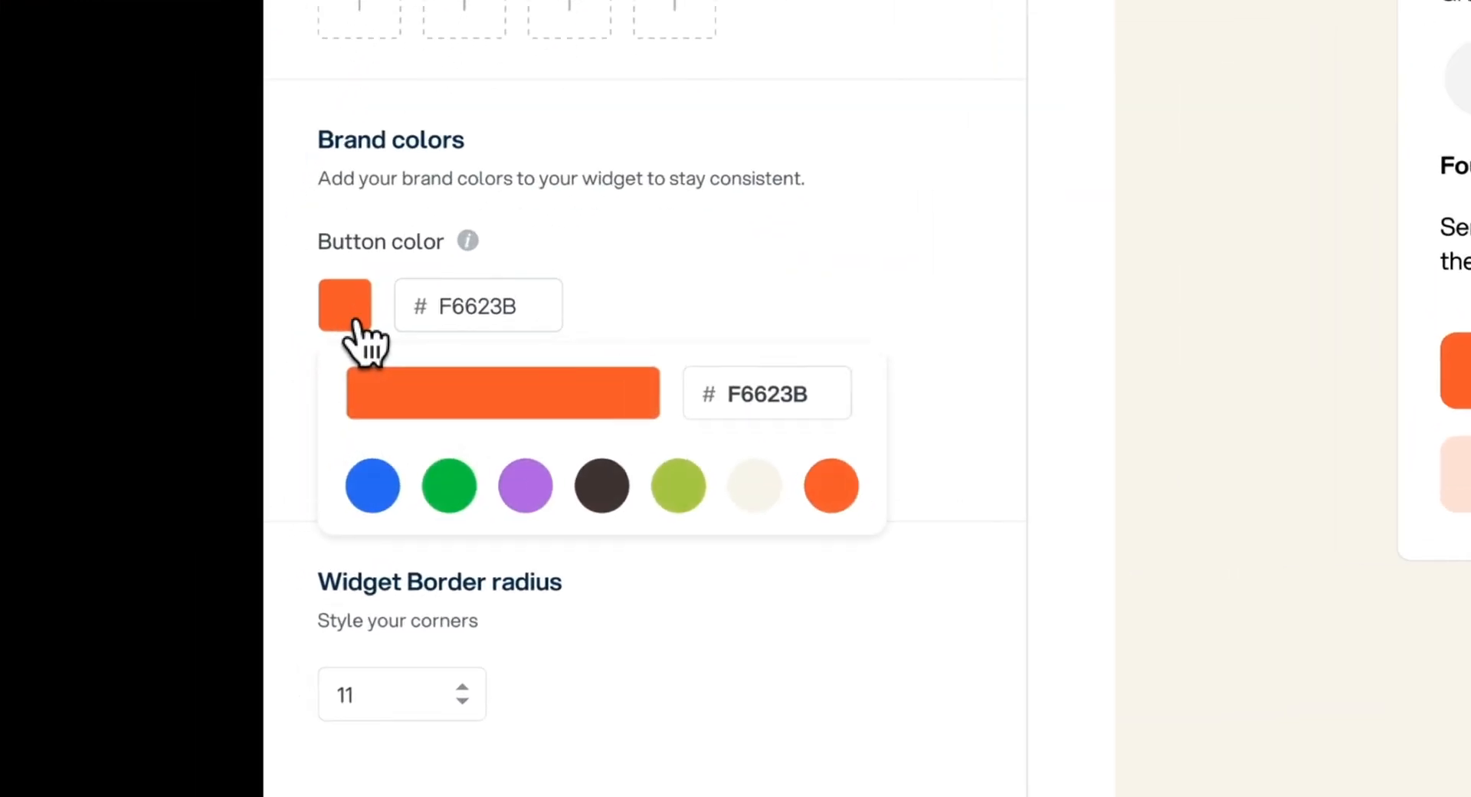
click(382, 482)
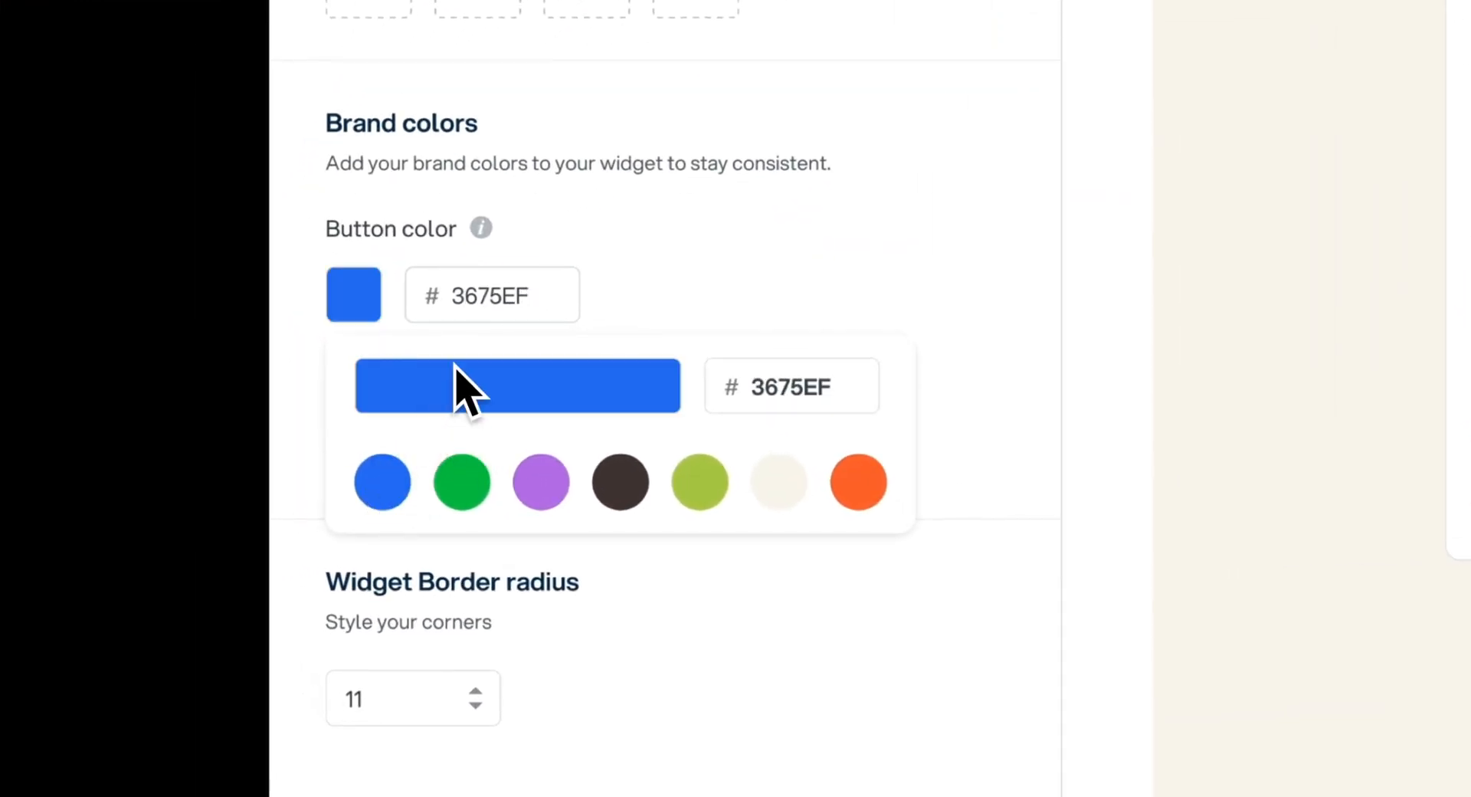
click(481, 488)
click(393, 490)
click(471, 484)
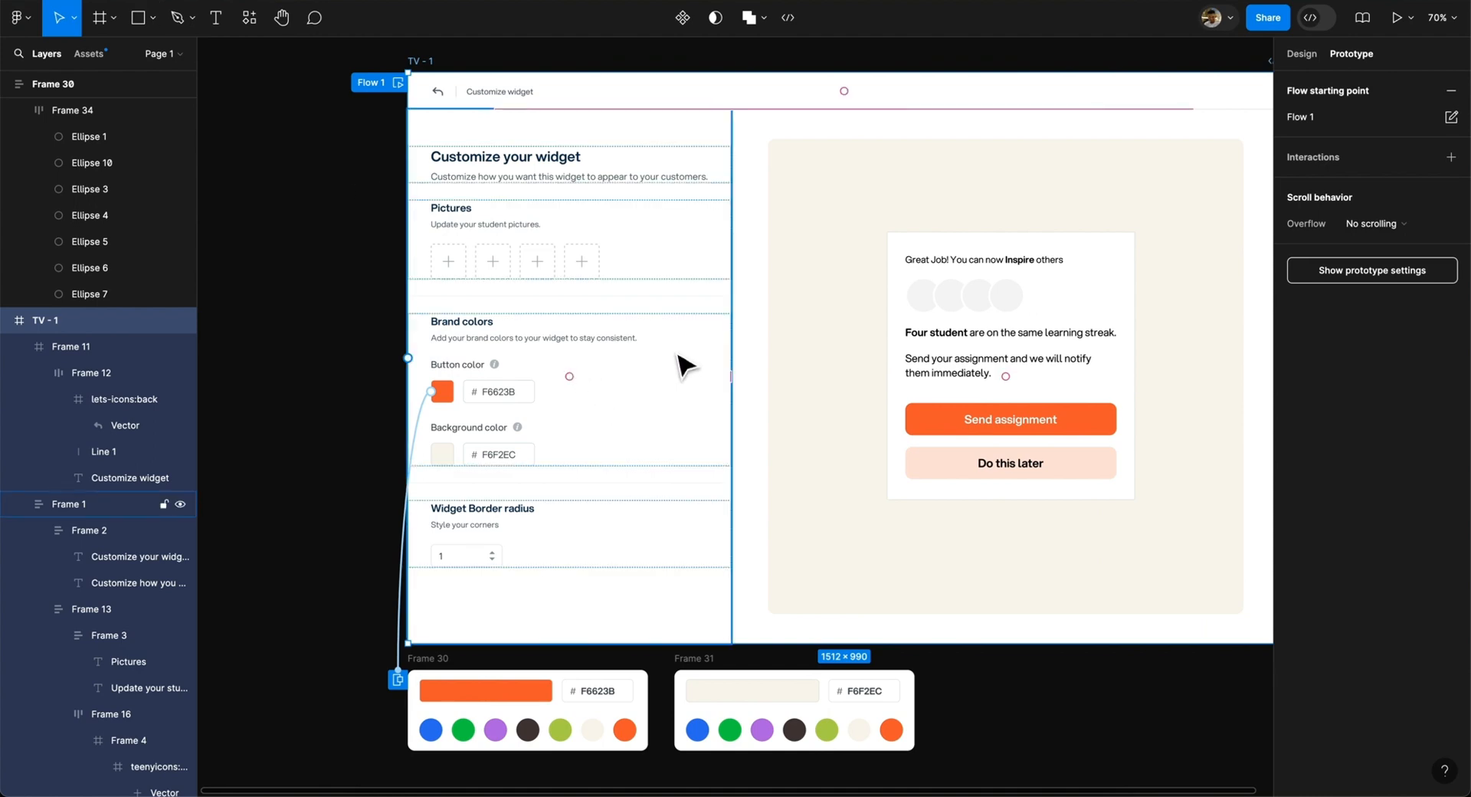
- Deselect the frame and open the local variables table to review the button color variables
scroll(678, 354, down, 4)
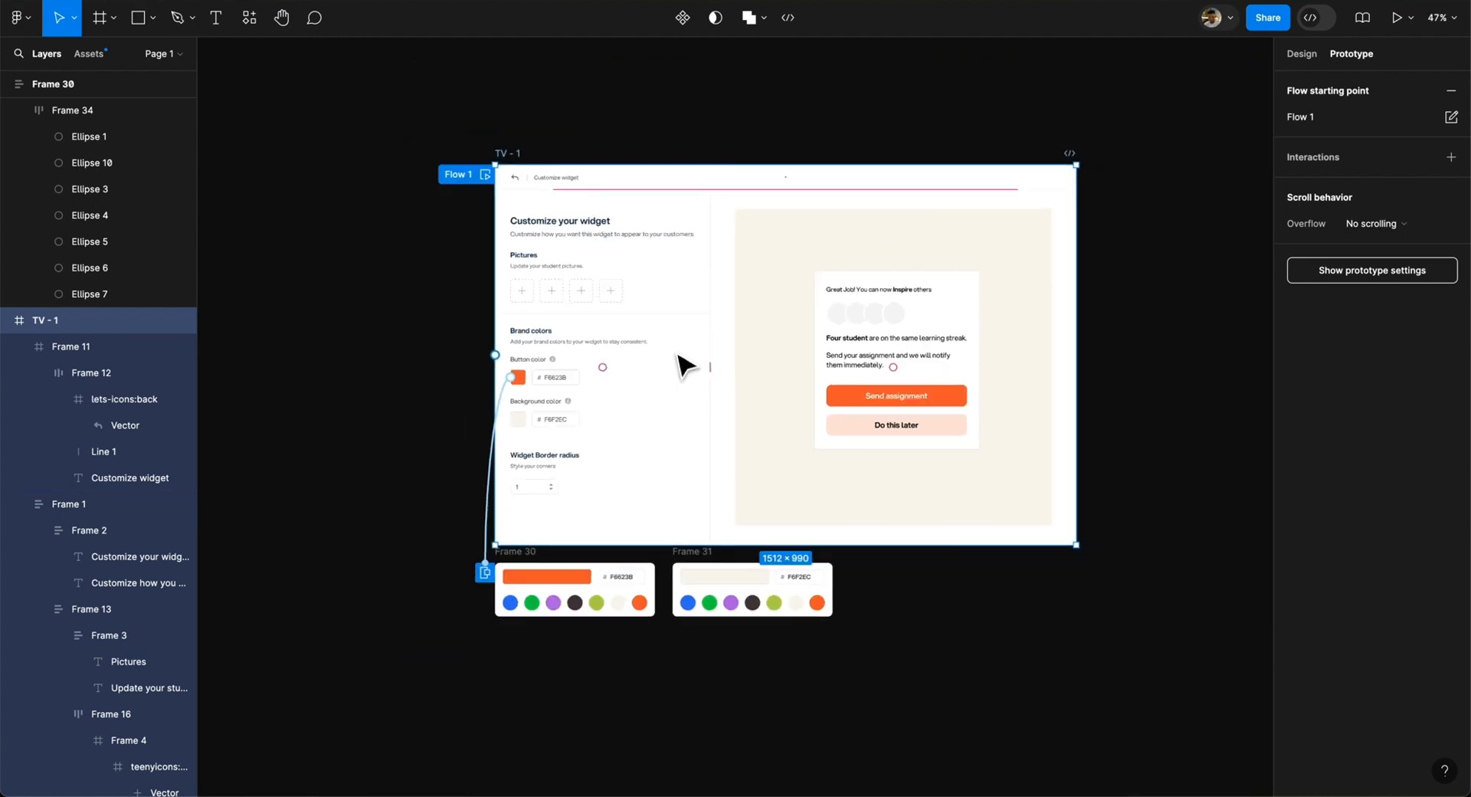
scroll(680, 355, right, 2)
scroll(679, 354, up, 1)
click(1013, 220)
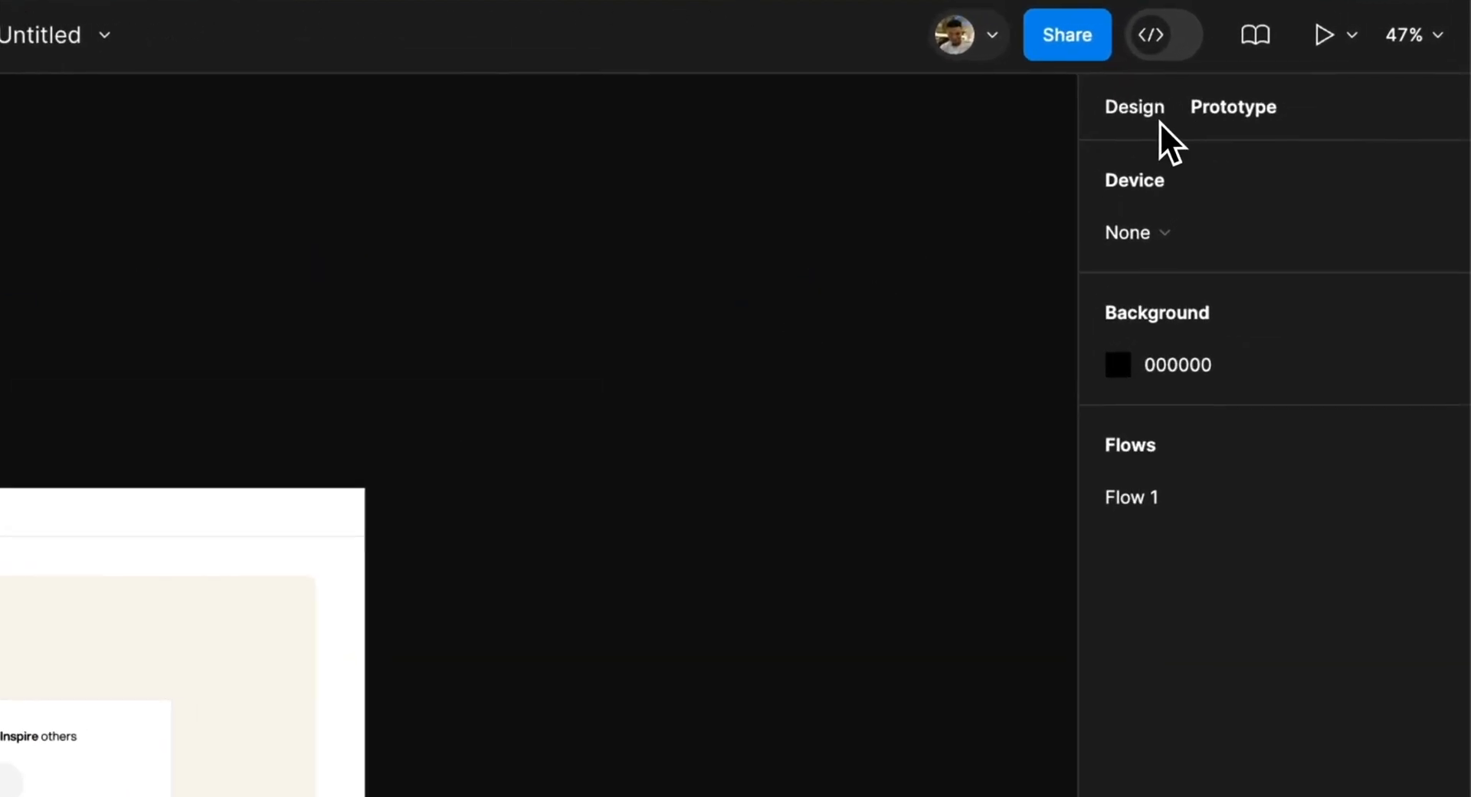
click(1157, 115)
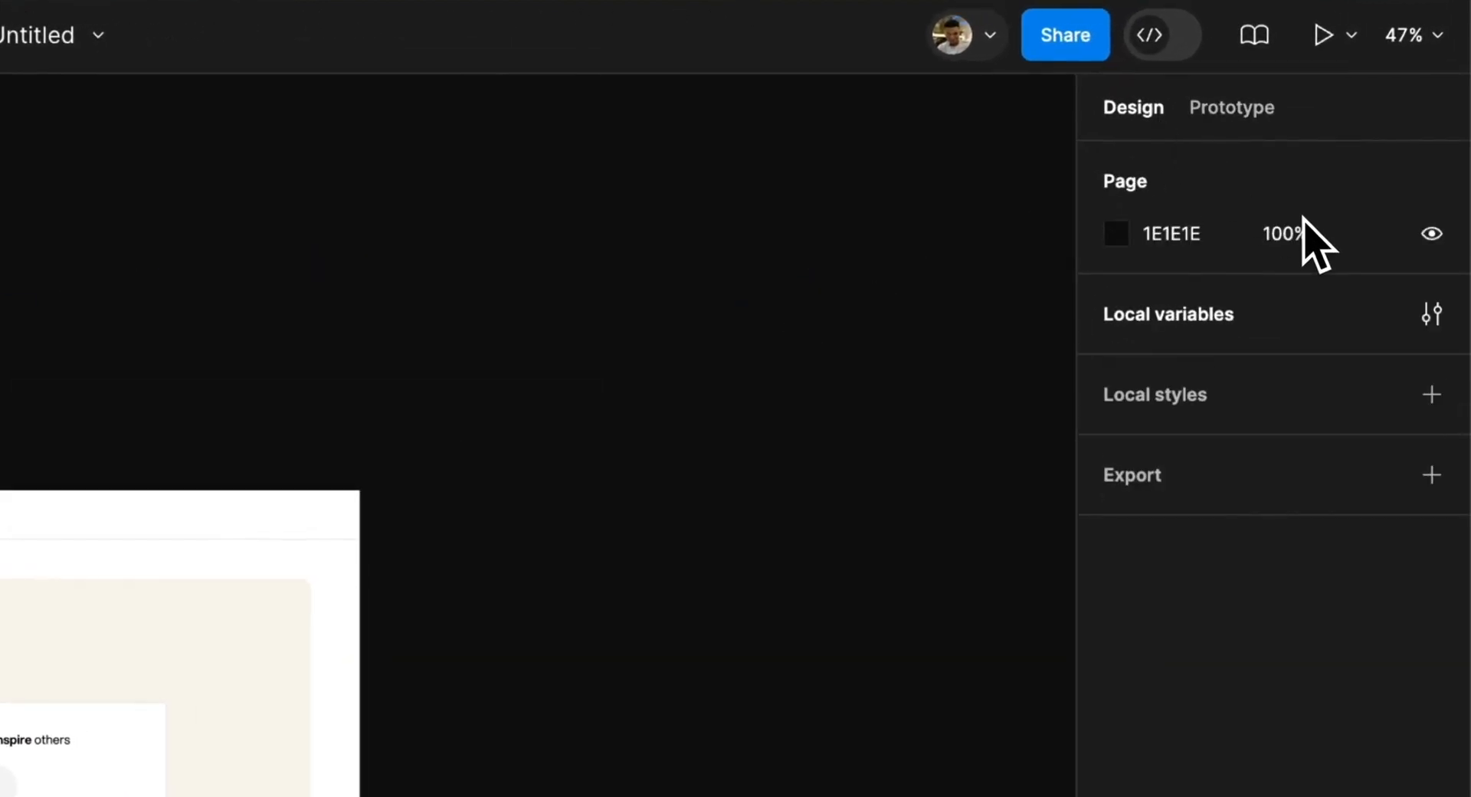
click(1429, 316)
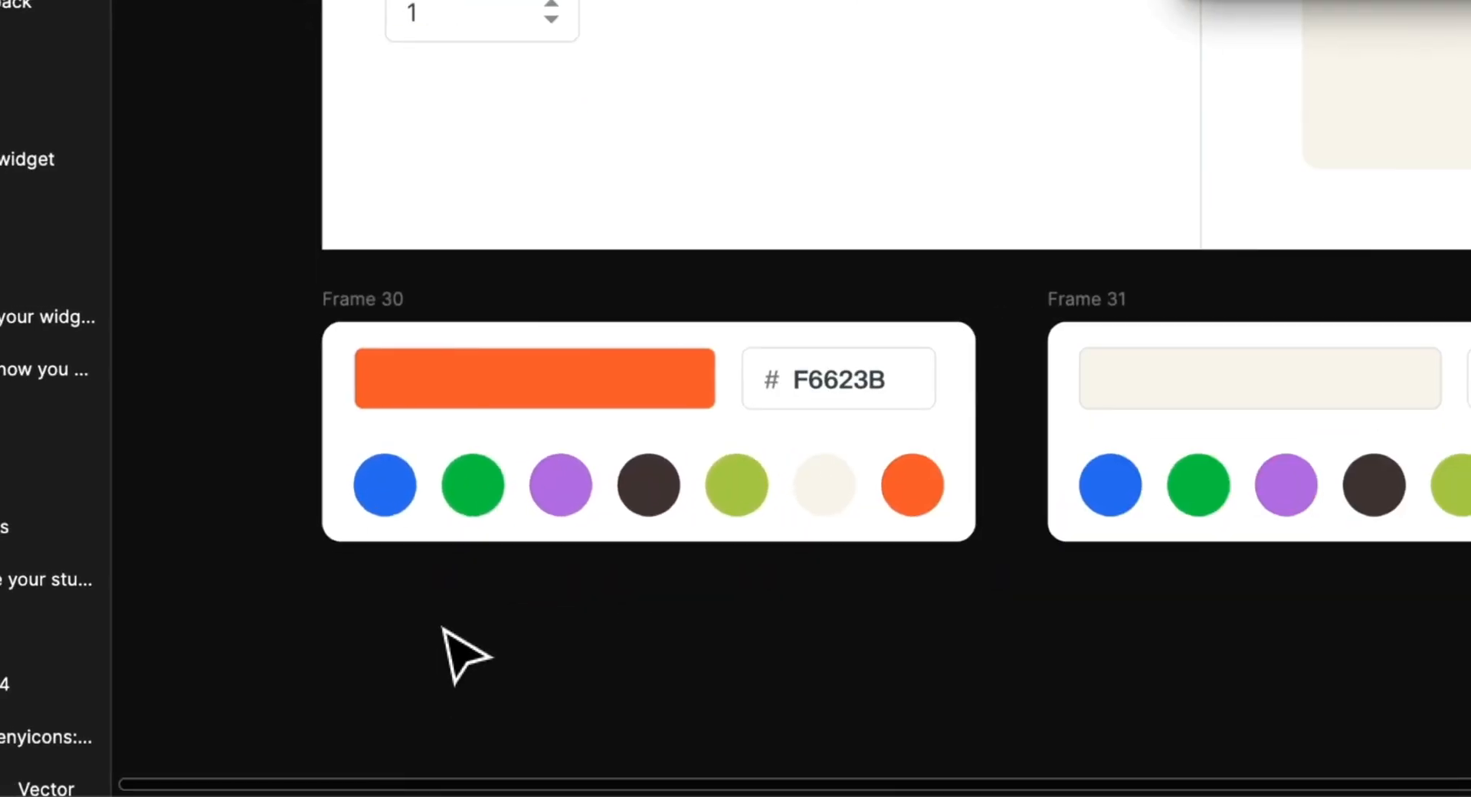
- Close the variables table and add a third Set variable action to the click interaction of the blue circle in Frame 30
click(378, 499)
click(384, 492)
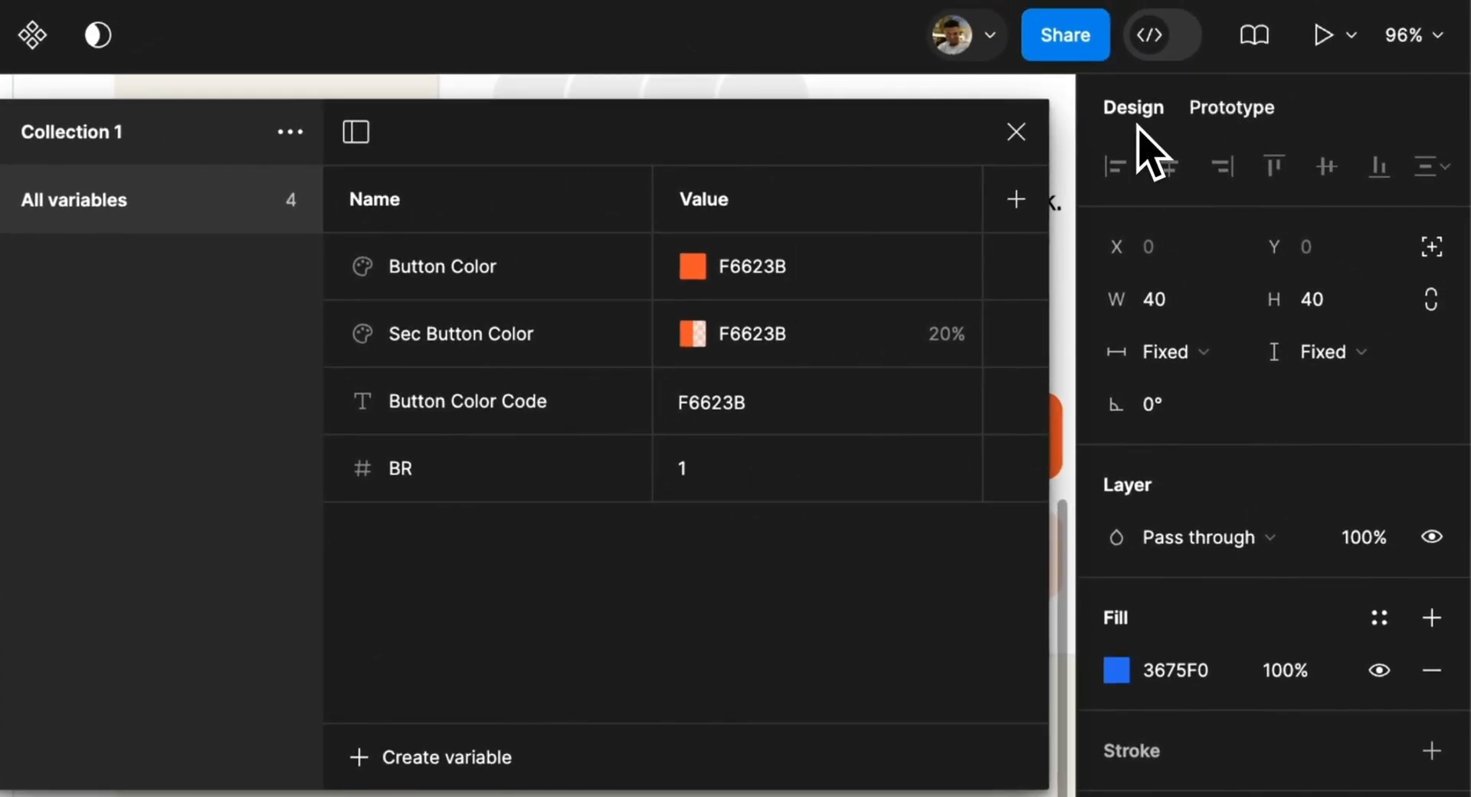
click(1015, 132)
click(1244, 109)
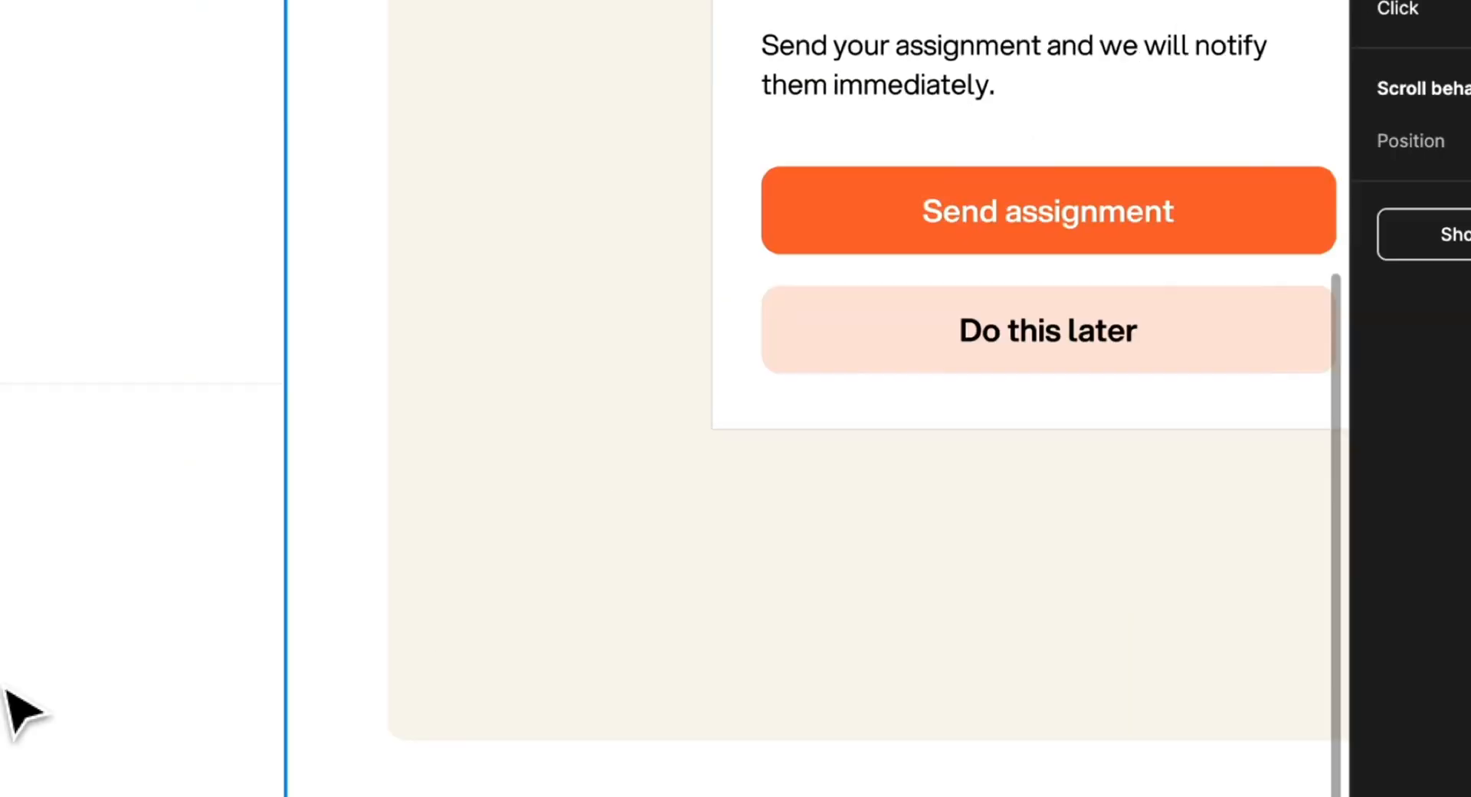
drag(310, 612, 369, 609)
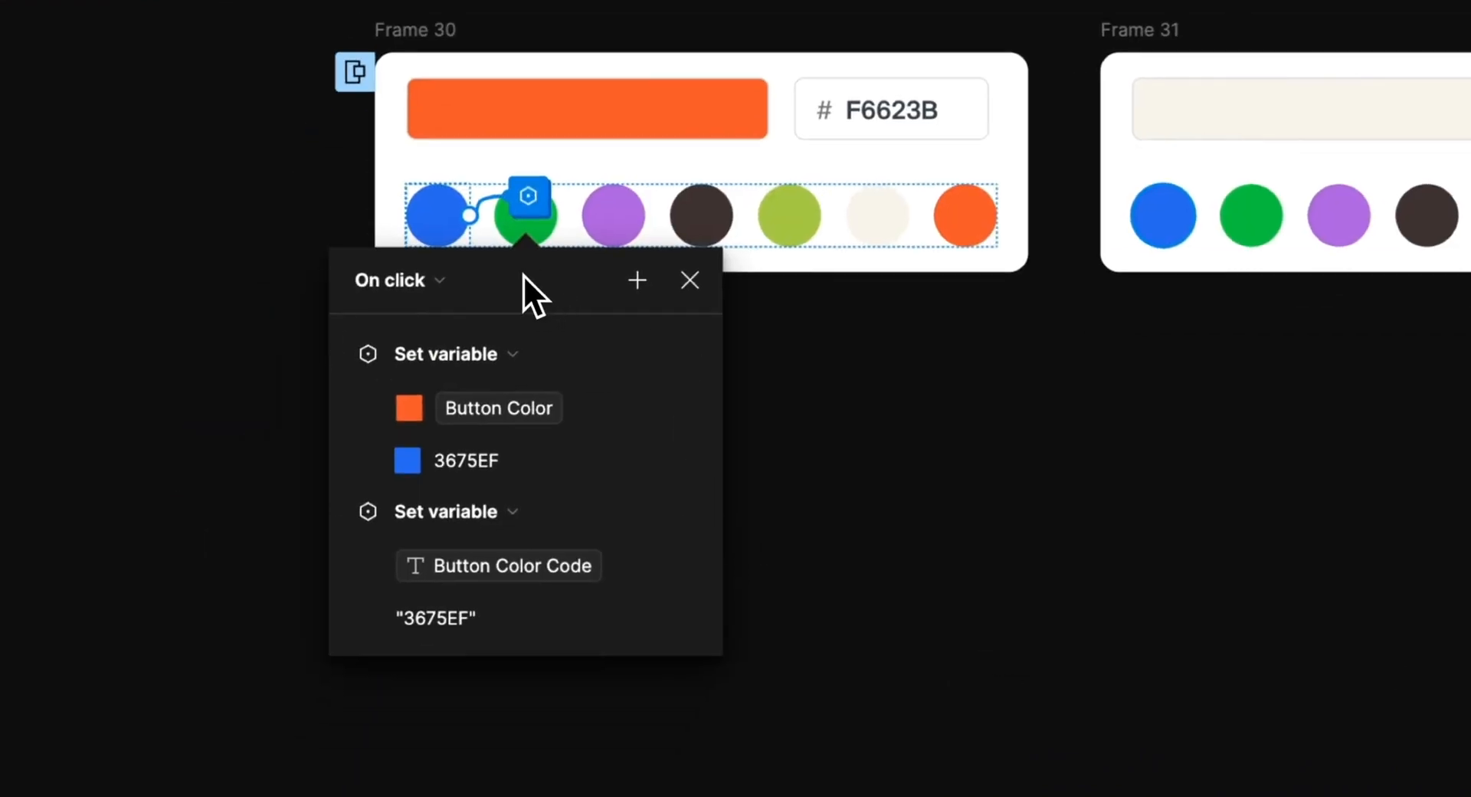
drag(523, 274, 832, 261)
click(947, 267)
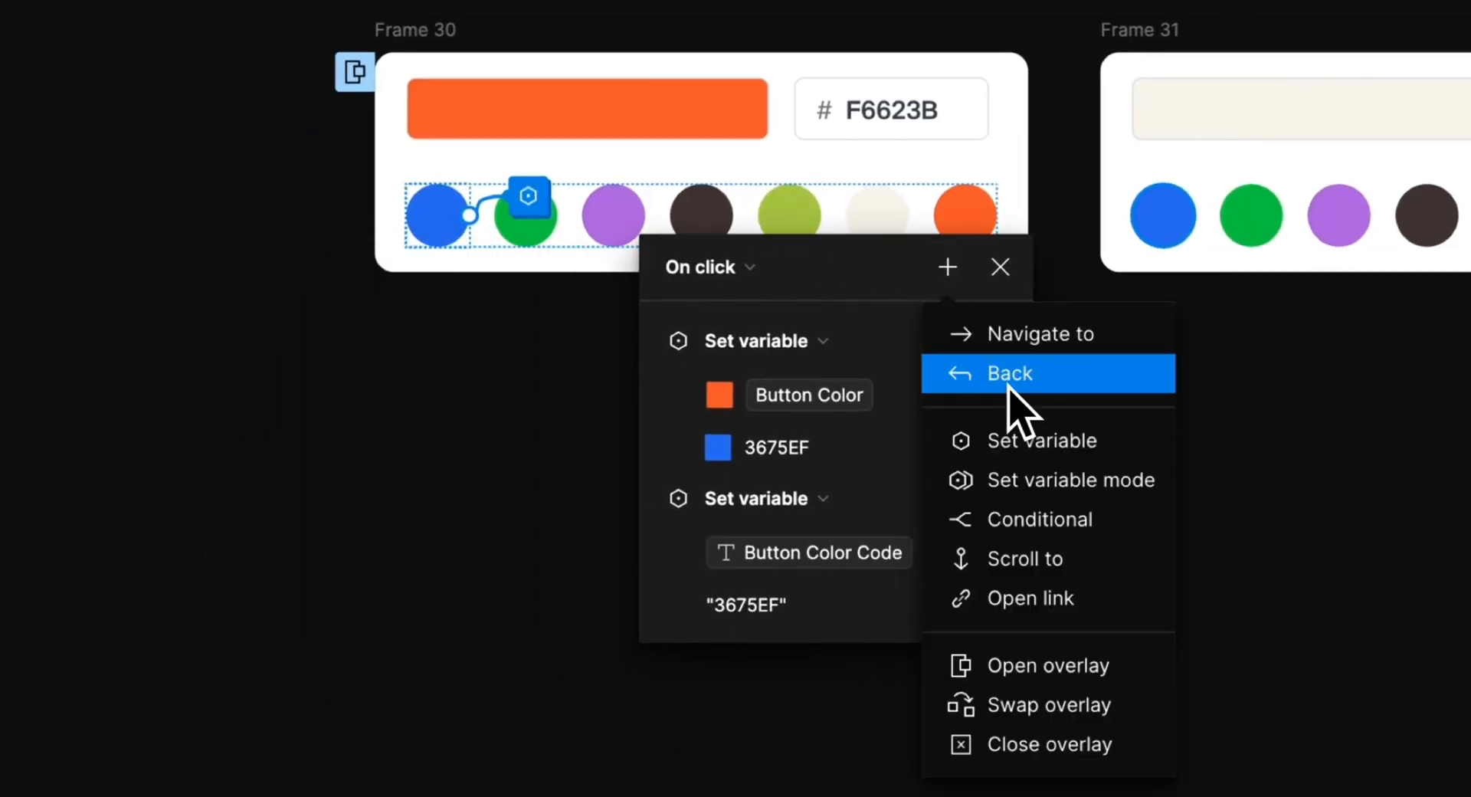
click(1015, 434)
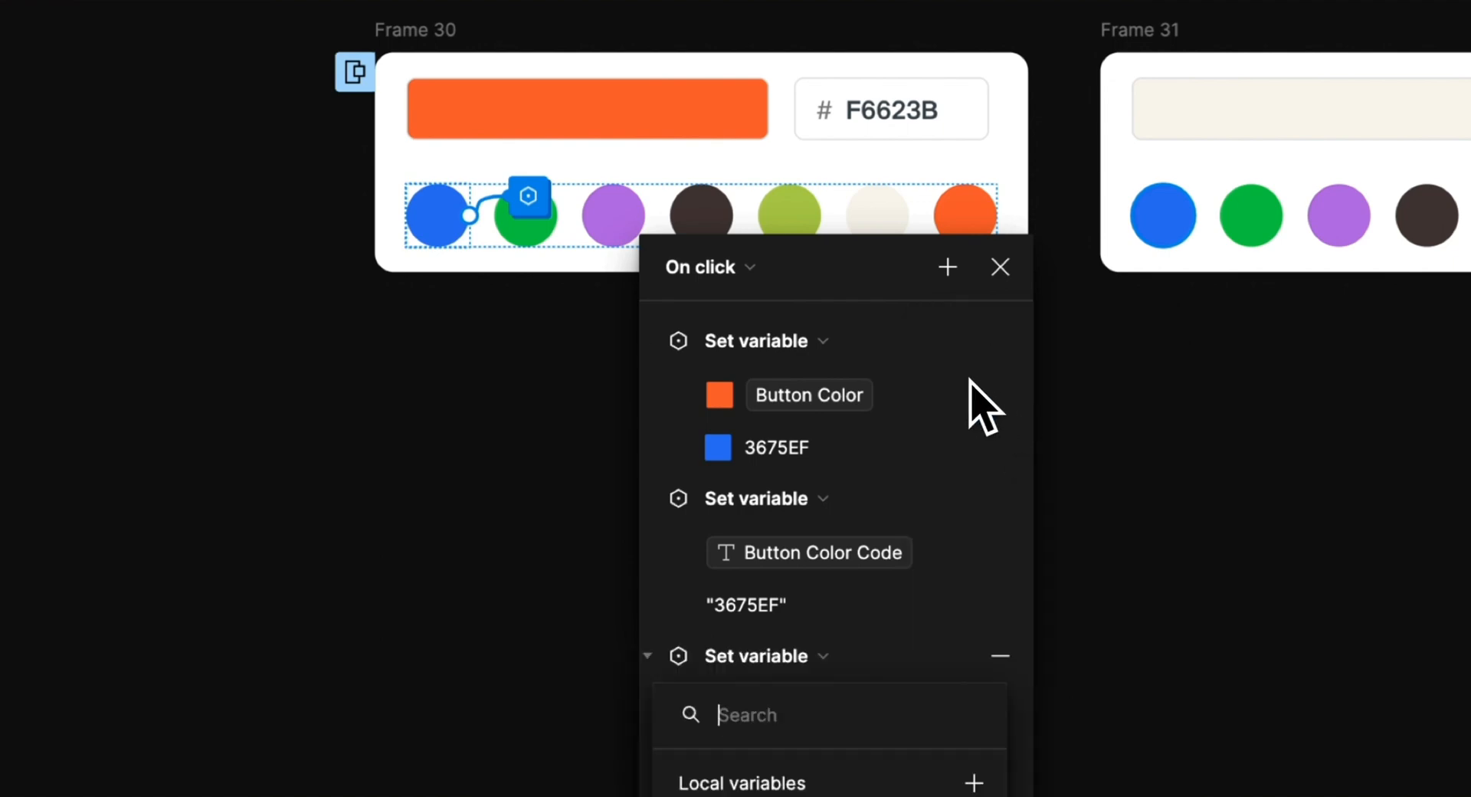
- Target the blue circle's third action at Sec Button Color and set its value to the copied hex 3675EF
click(876, 285)
drag(866, 254, 972, 182)
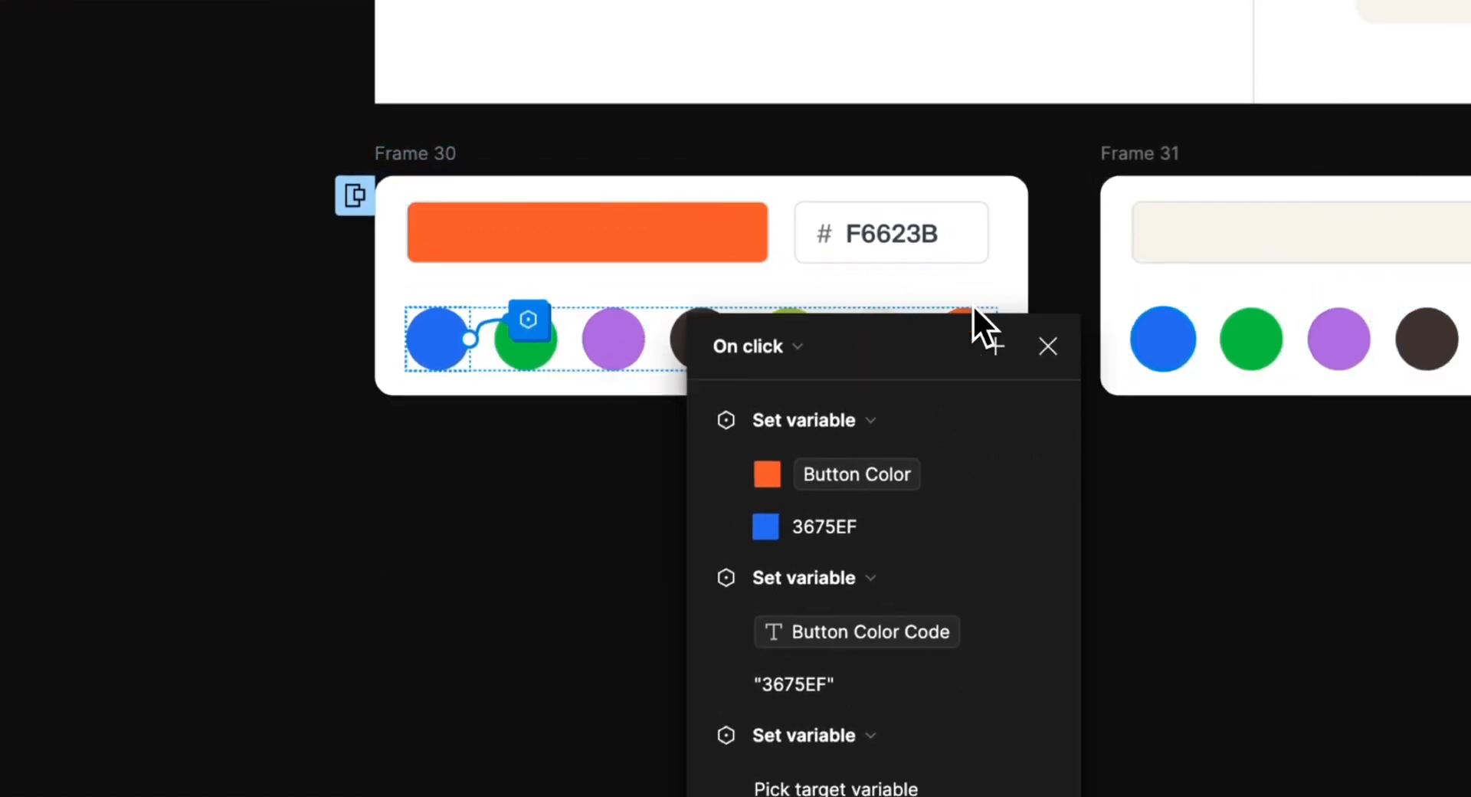
drag(972, 305, 1085, 205)
click(999, 683)
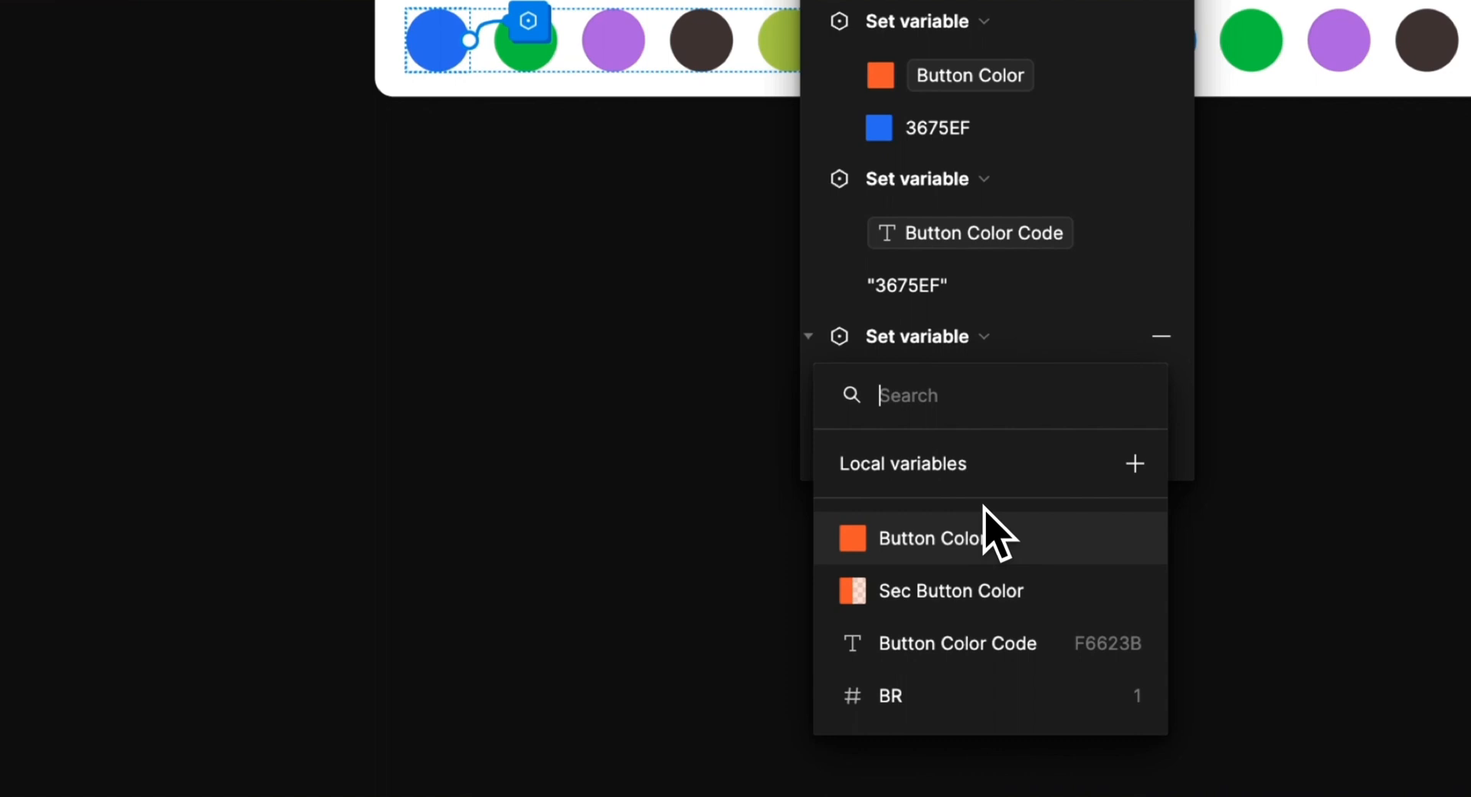
click(950, 591)
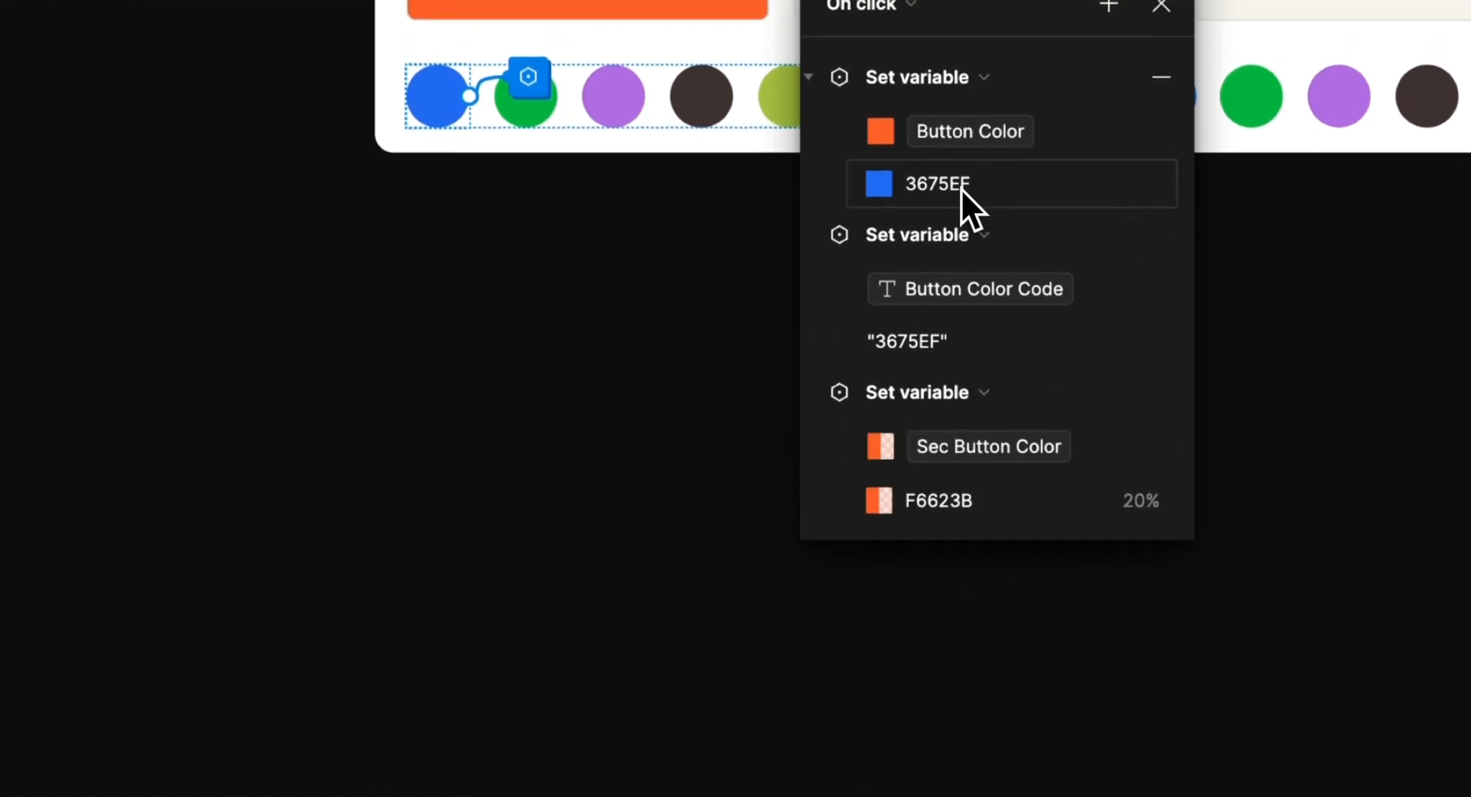
click(971, 130)
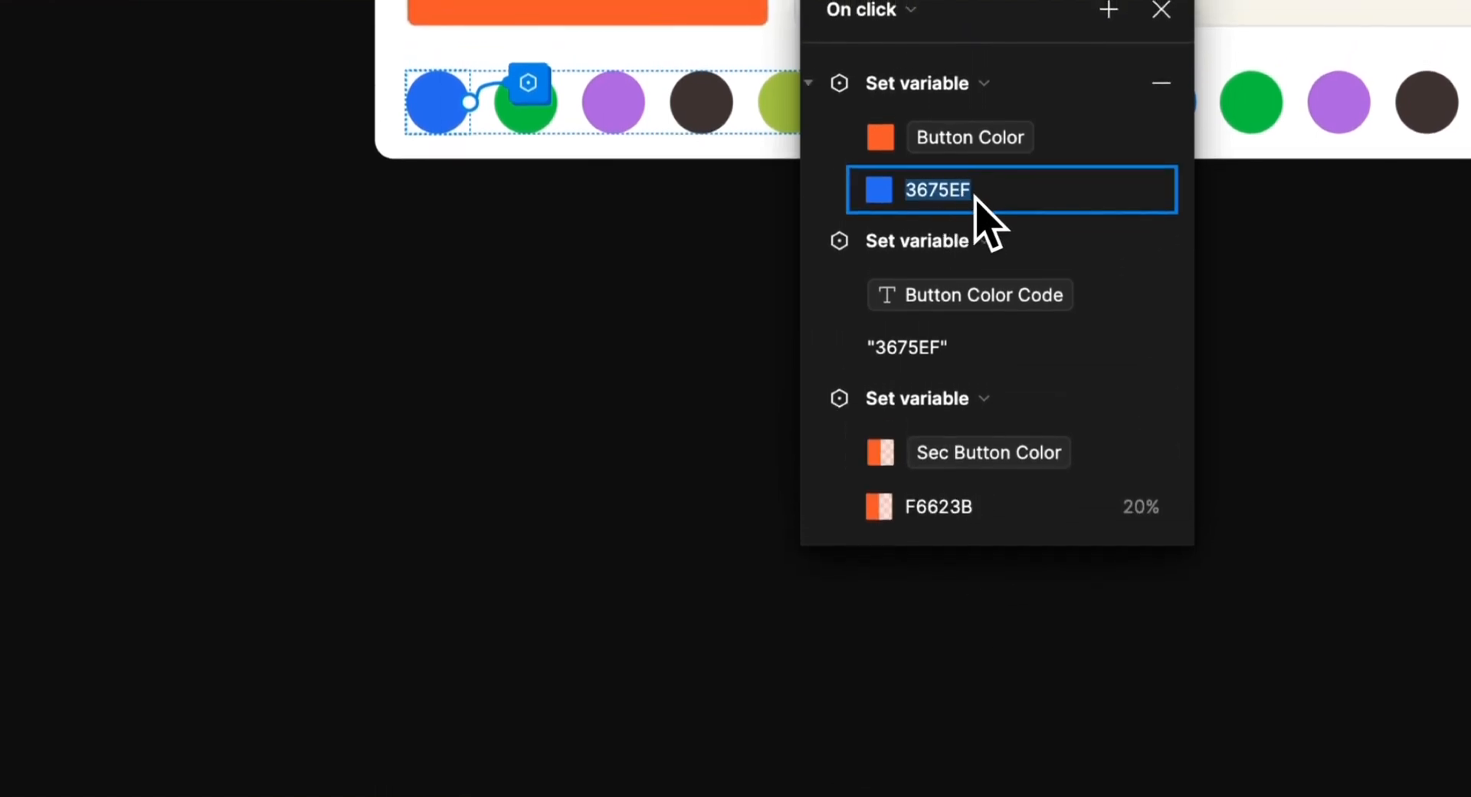
click(950, 508)
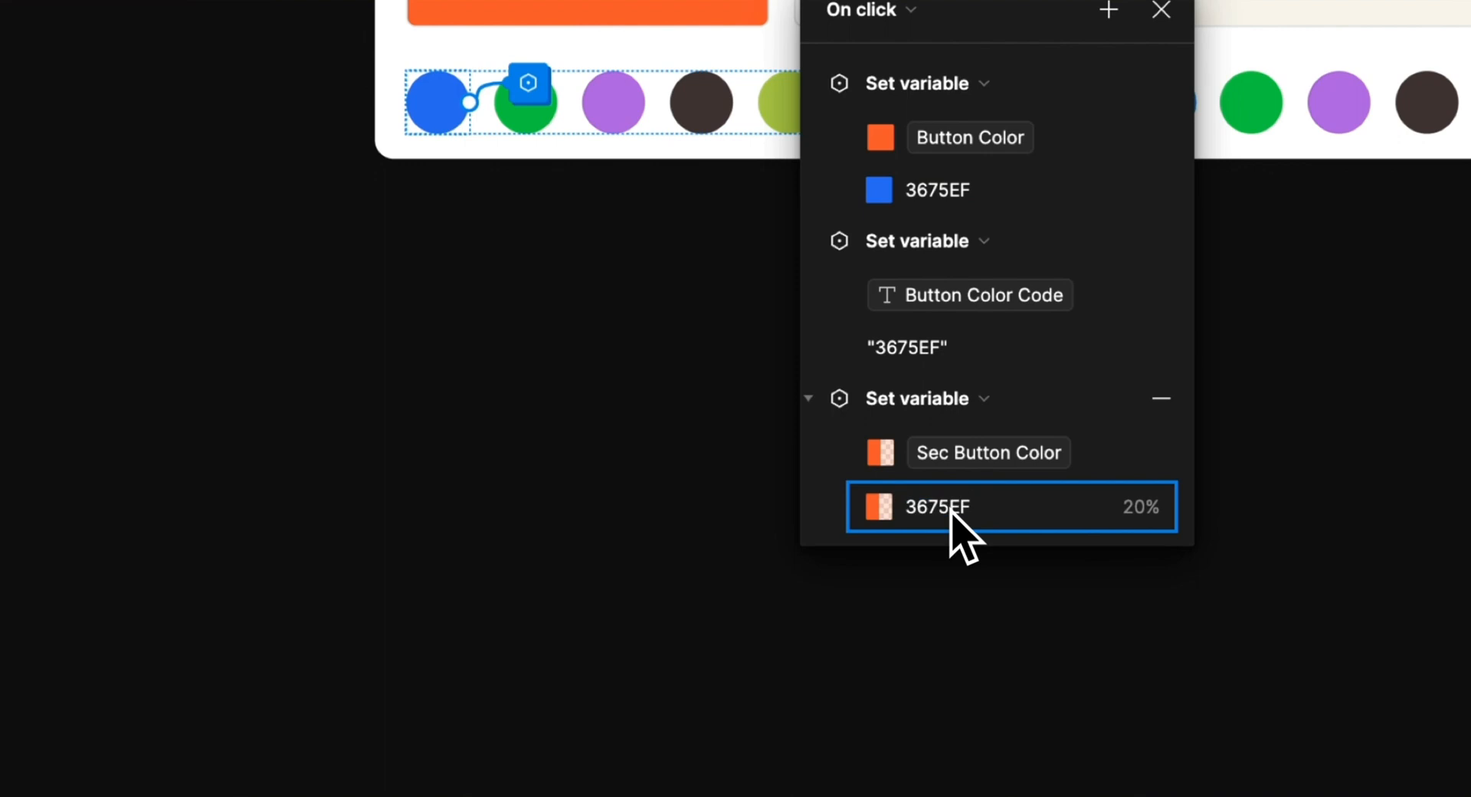
key(Return)
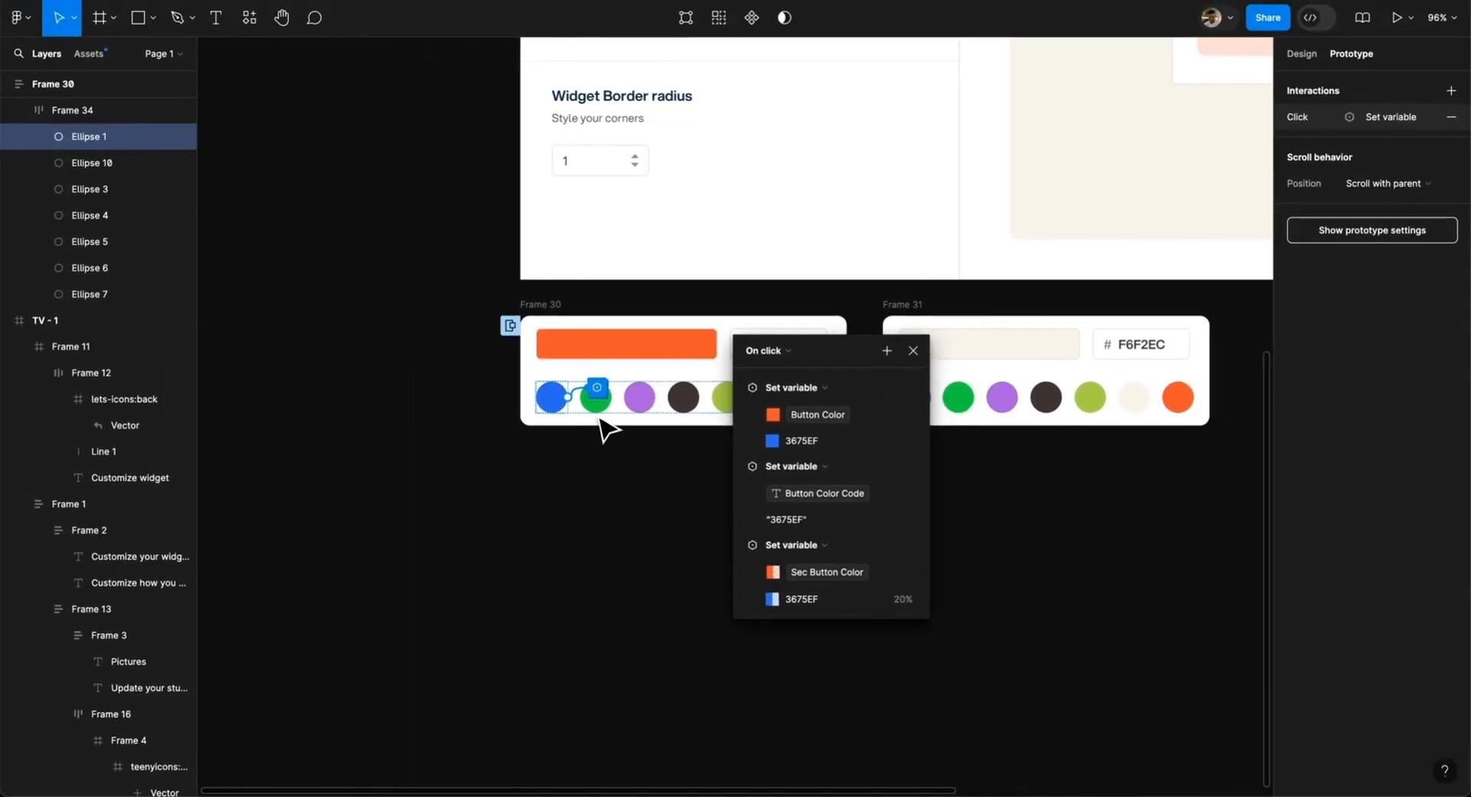
- Add a third Set variable action targeting Sec Button Color to the click interaction of the green circle in Frame 30
click(527, 122)
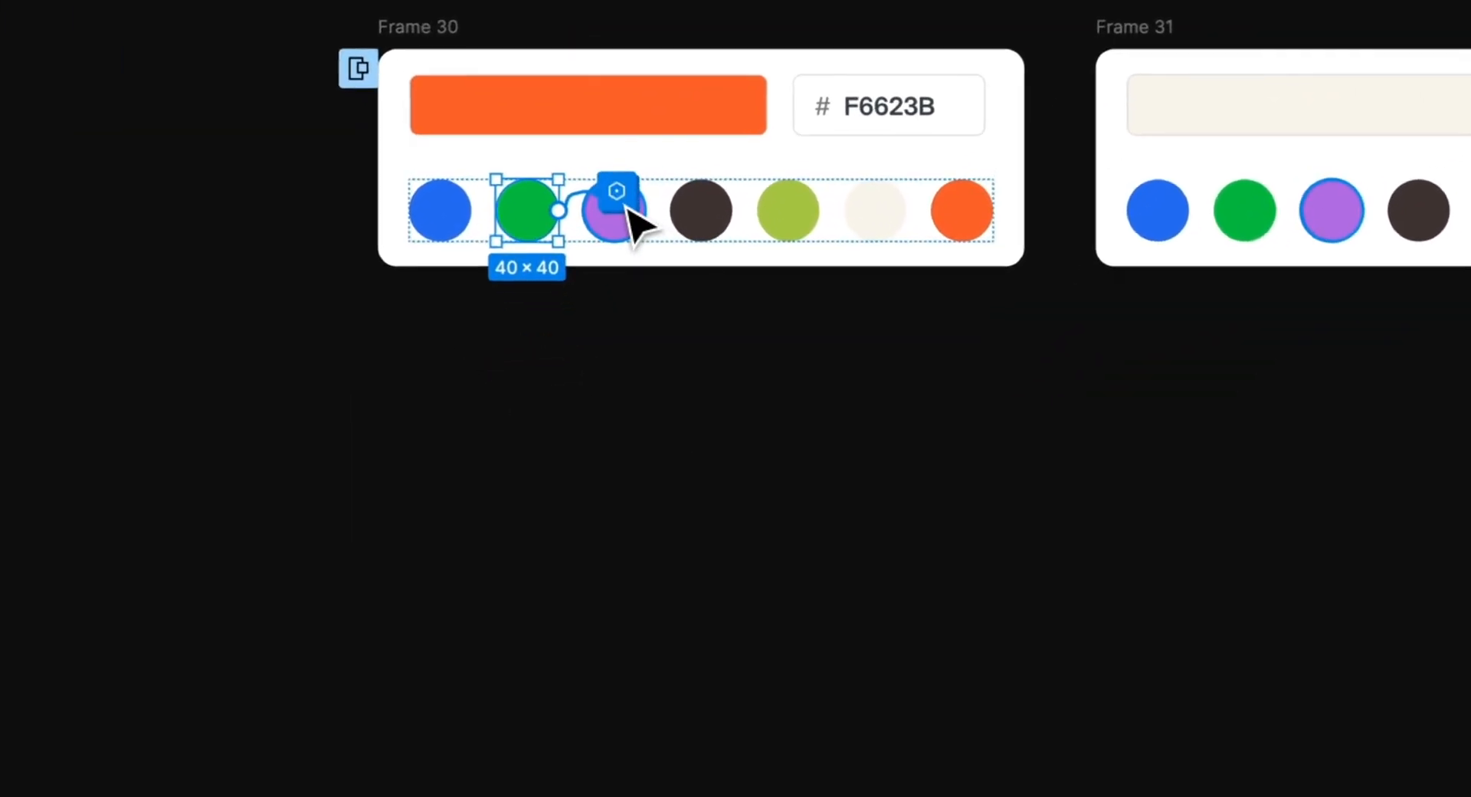
click(627, 275)
click(735, 262)
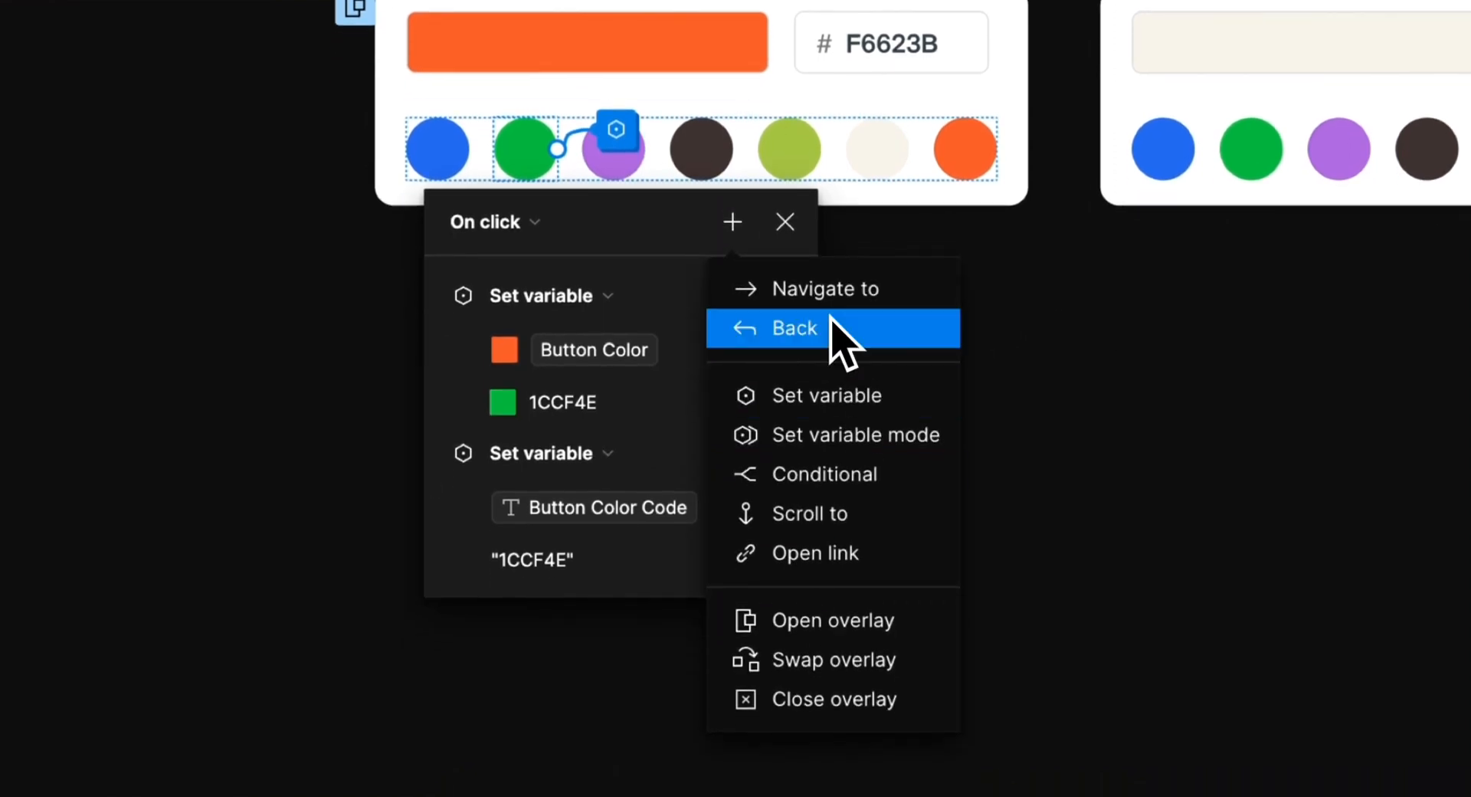
click(845, 398)
click(499, 715)
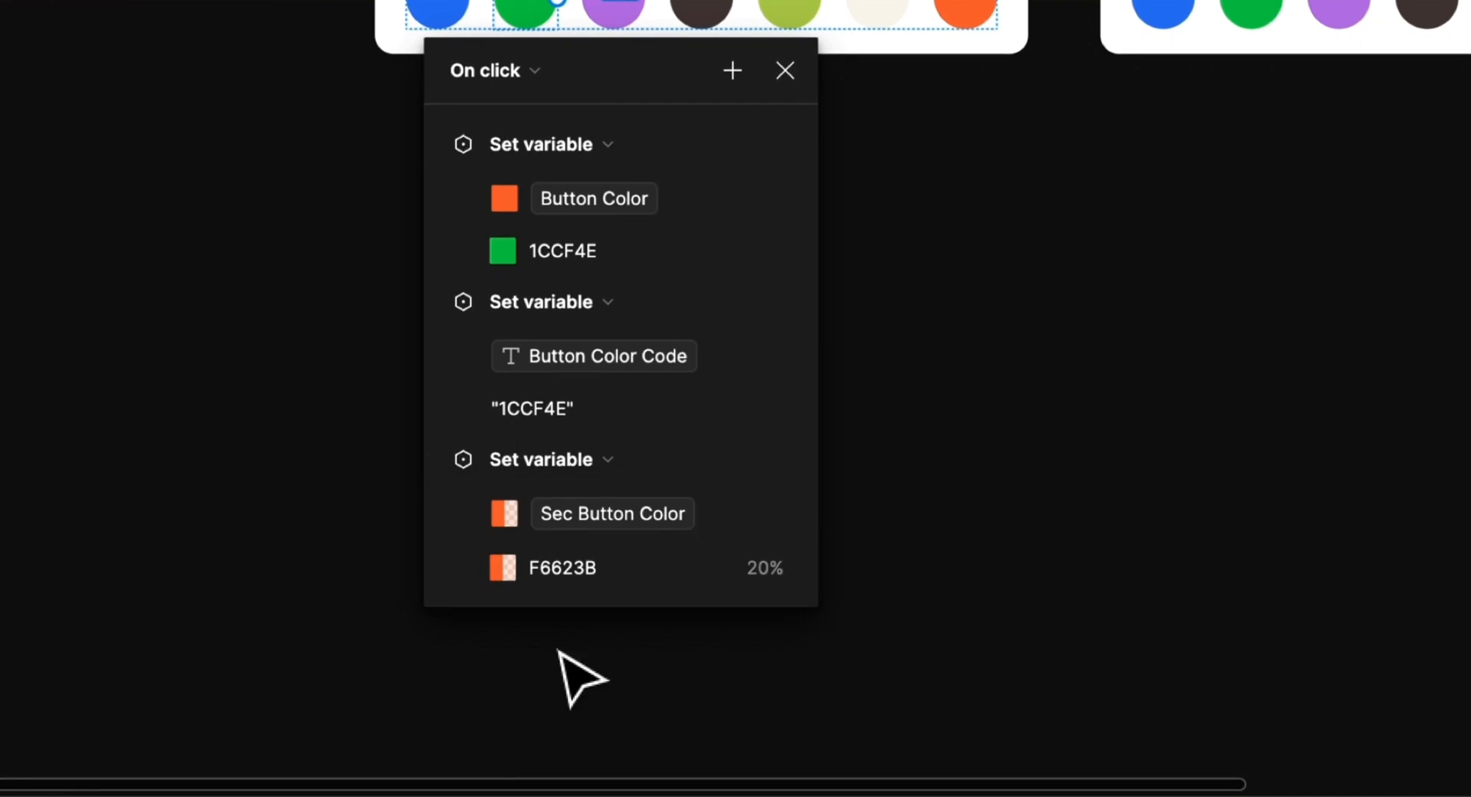
- Copy the hex 1CCF4E from the green circle's Button Color action and use it as the Sec Button Color value
click(591, 256)
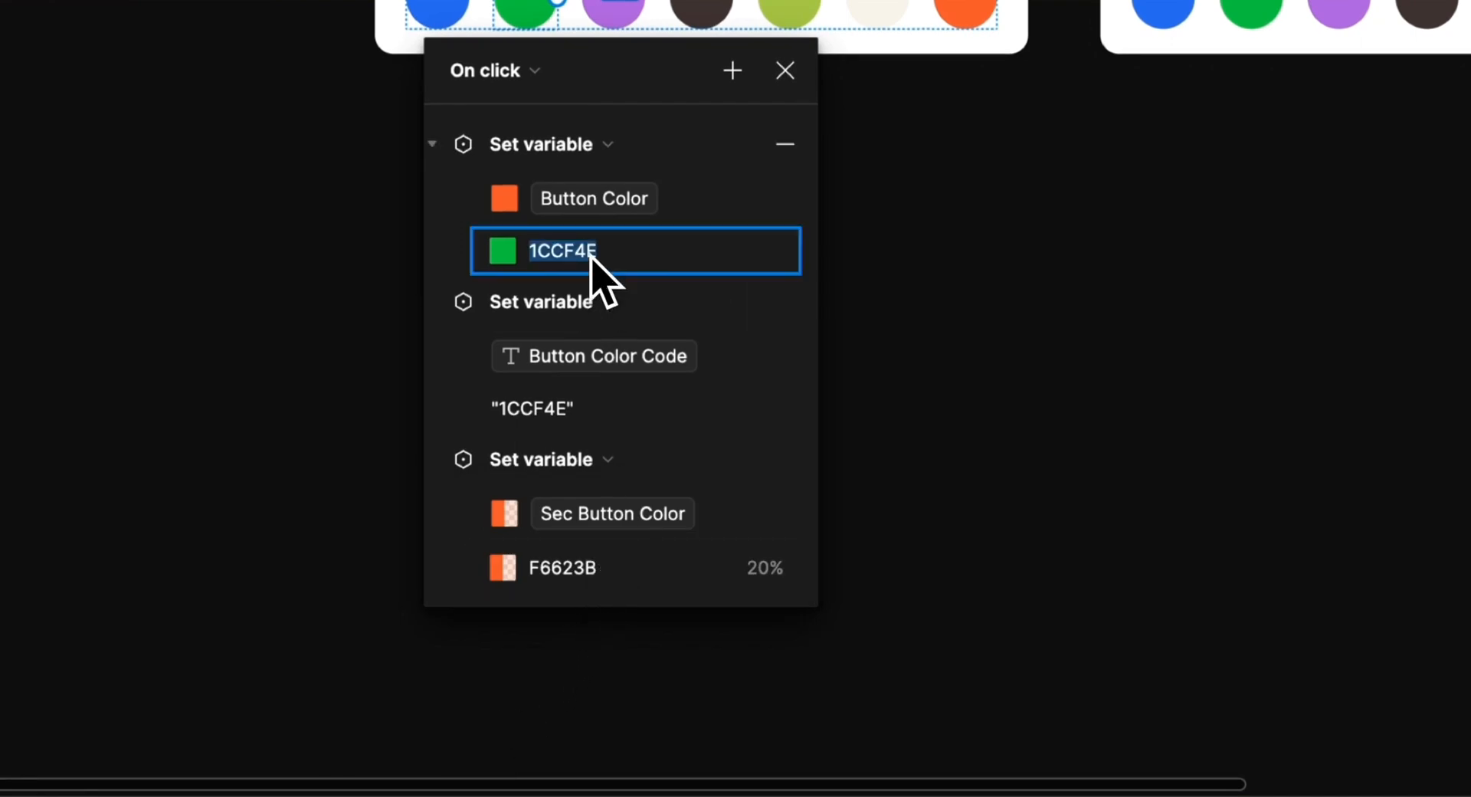
click(576, 565)
key(Return)
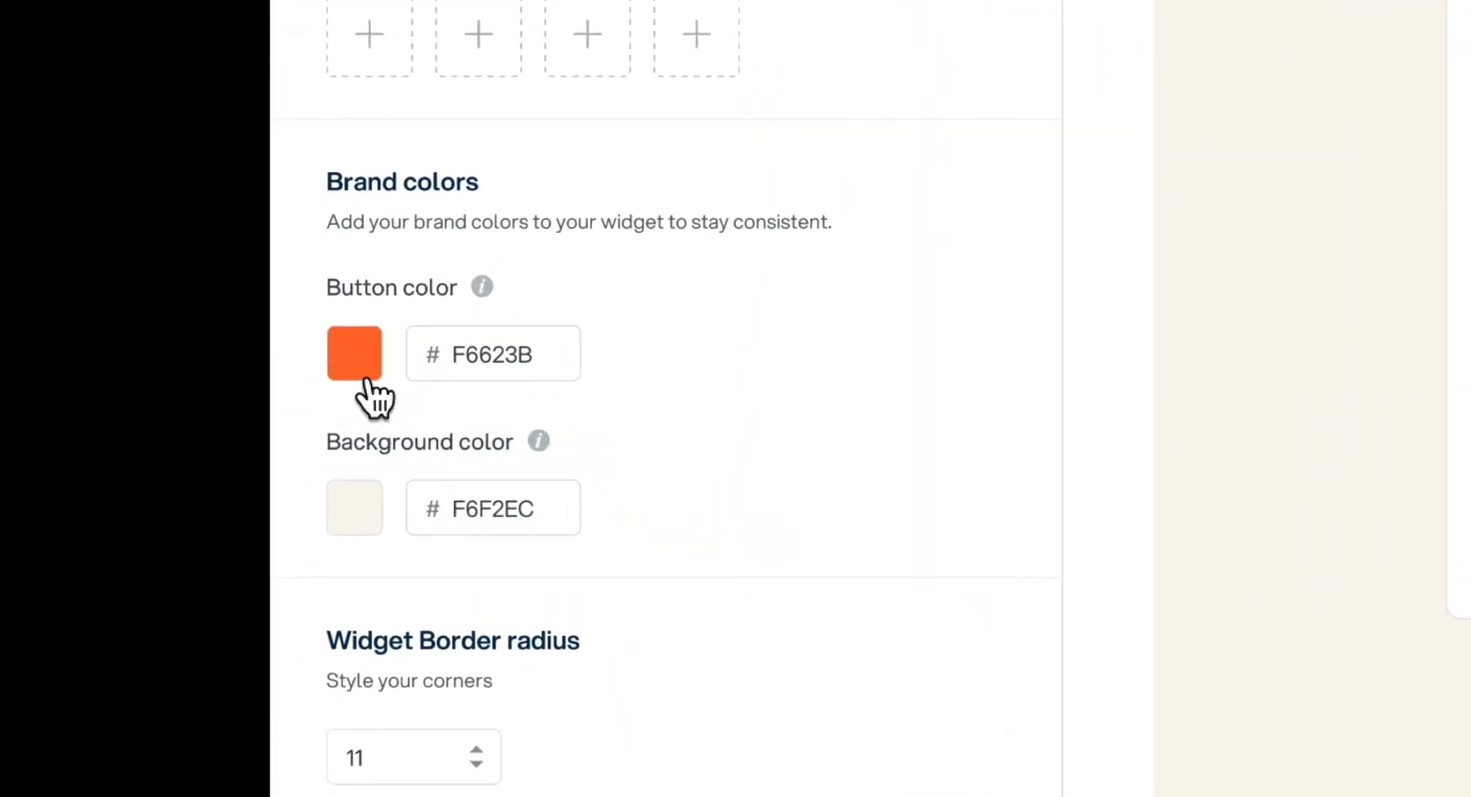
- In the prototype preview, test switching the button color between blue and green and close the color picker overlay
click(366, 377)
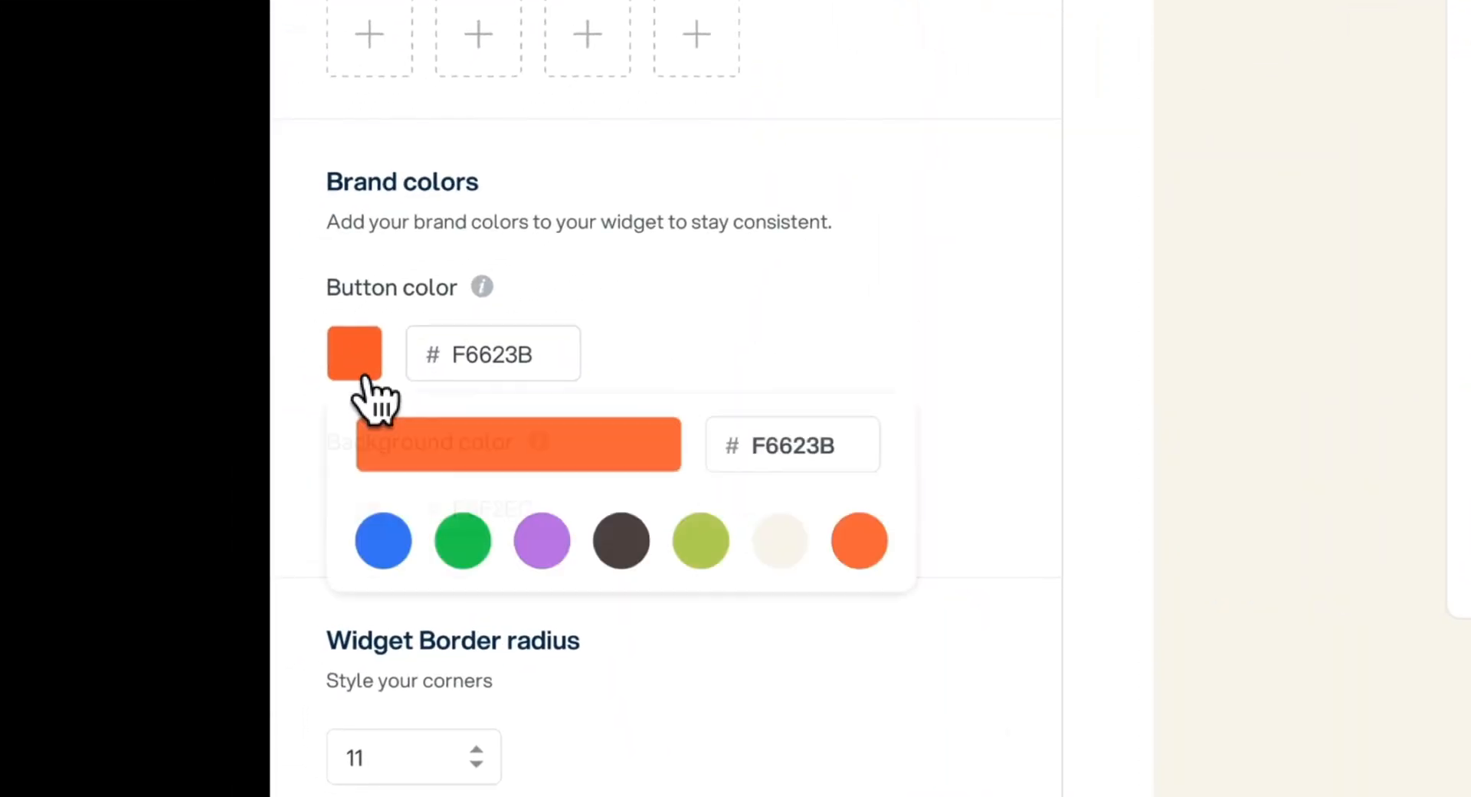
click(391, 555)
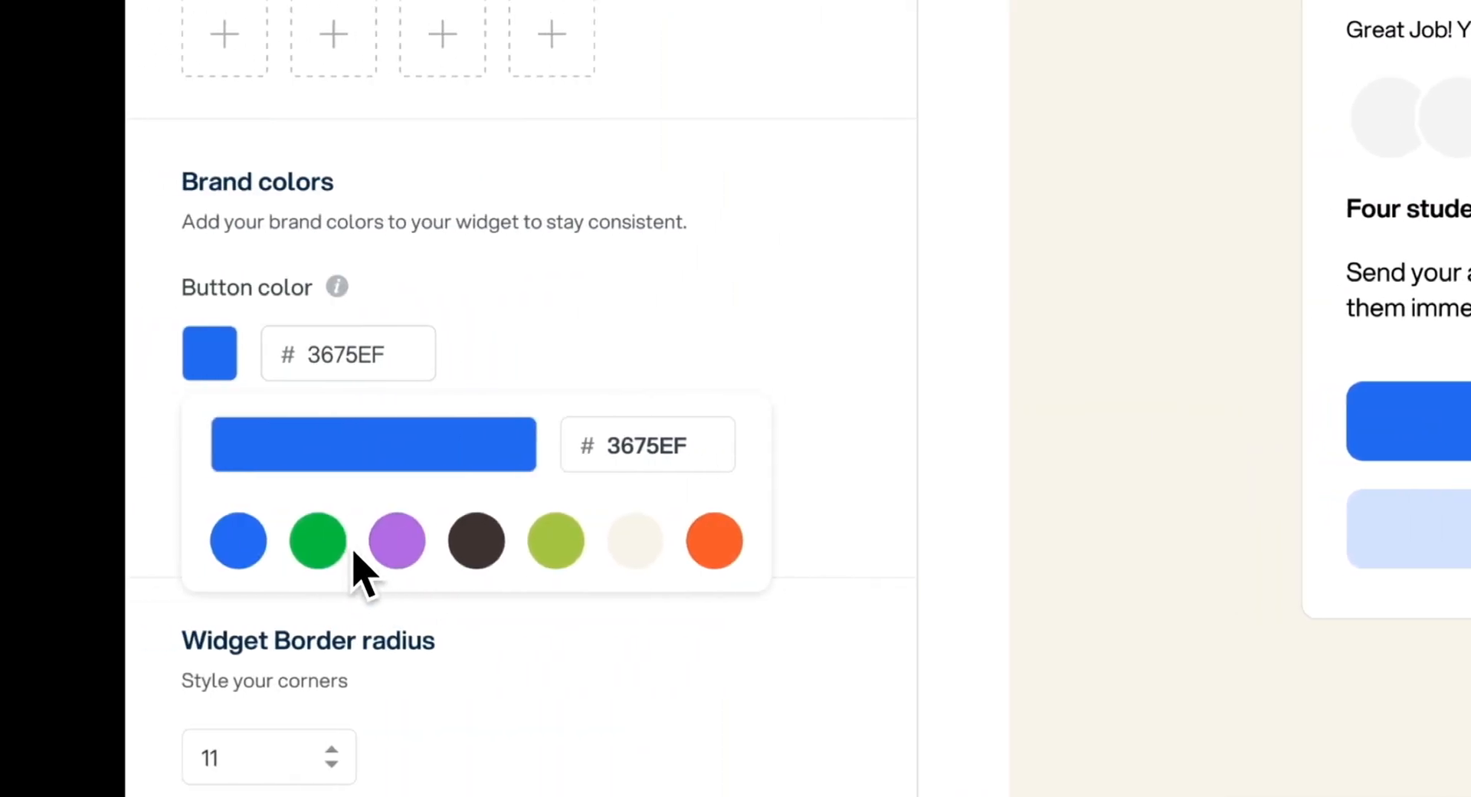
click(318, 540)
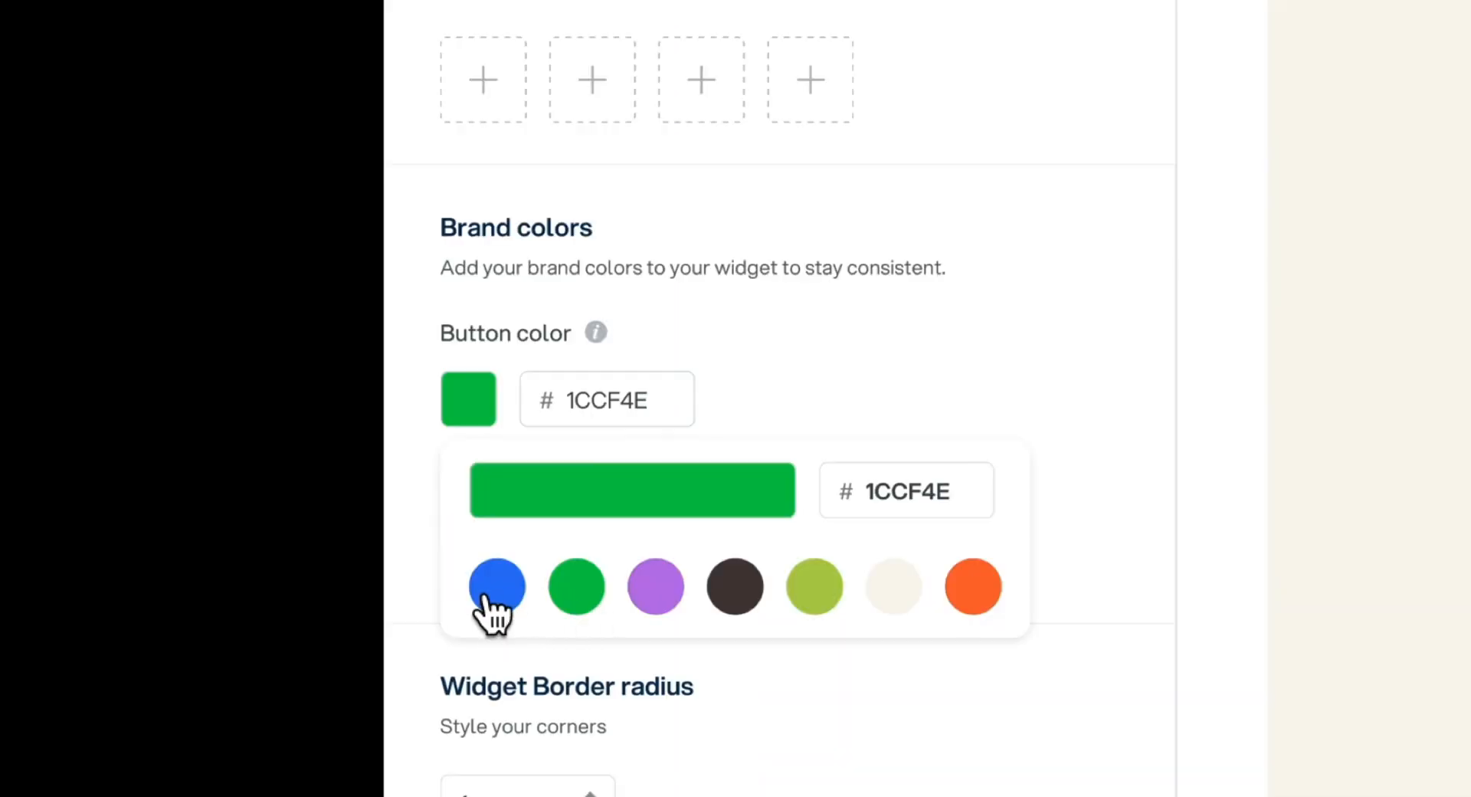
click(4, 545)
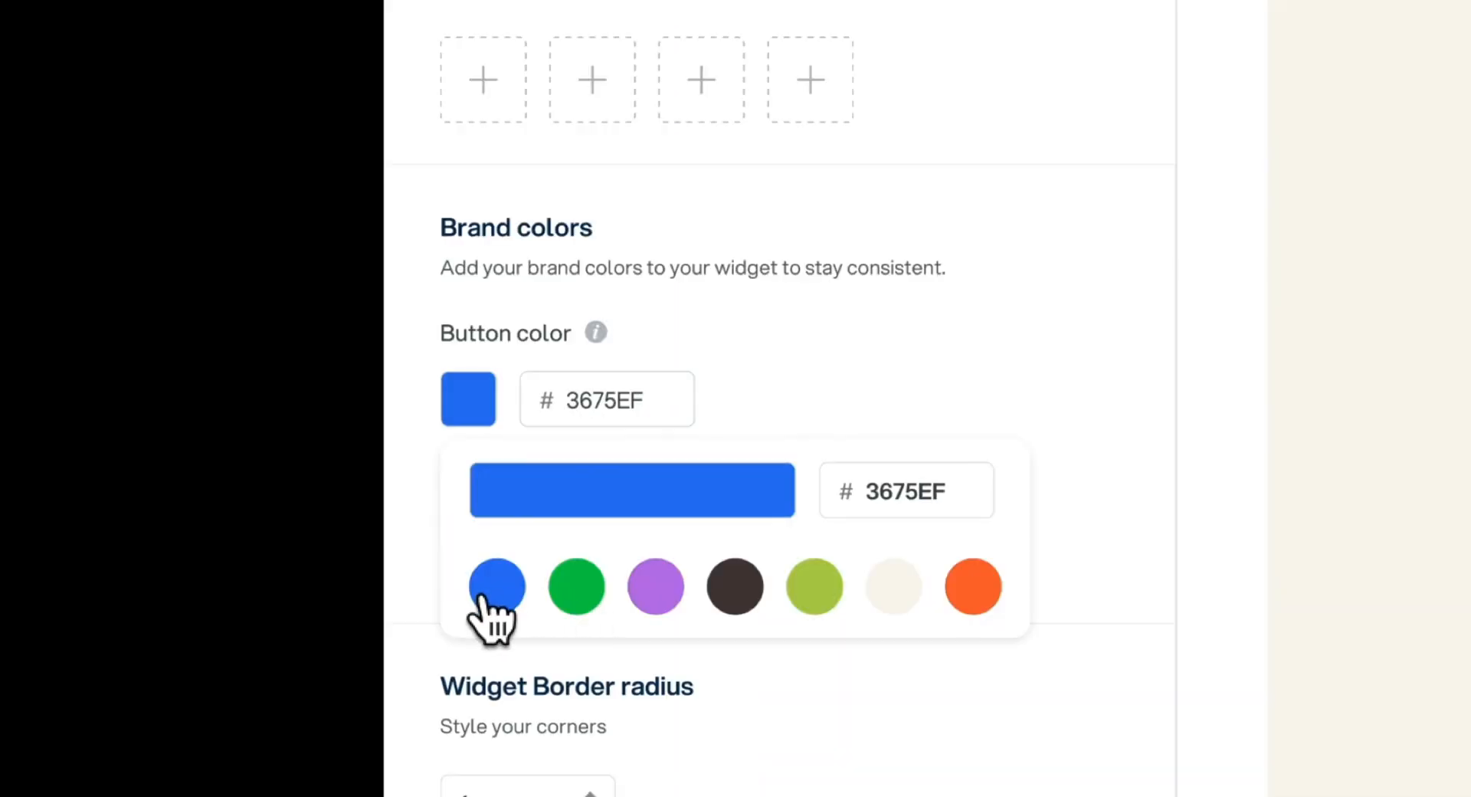
click(570, 613)
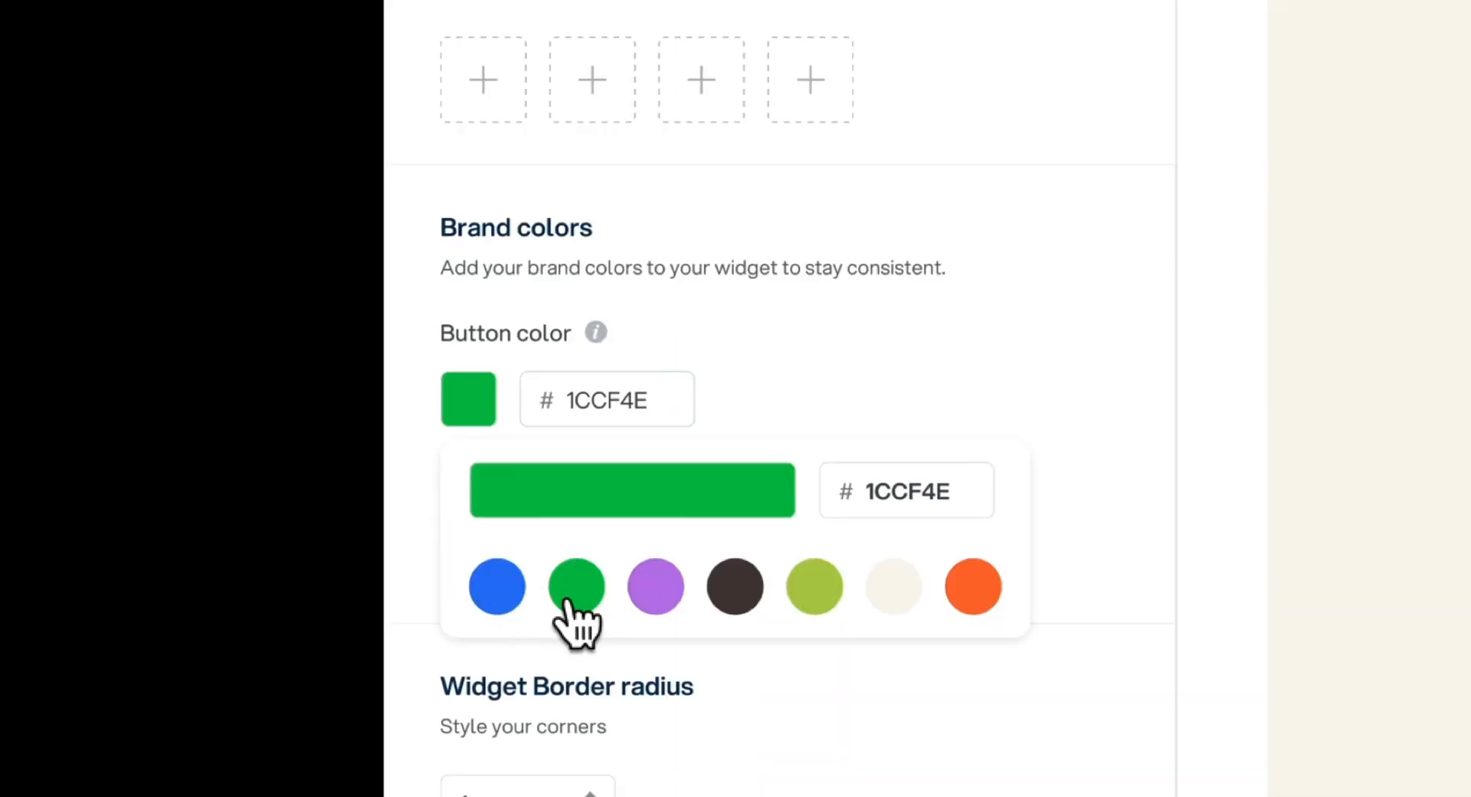
click(1104, 322)
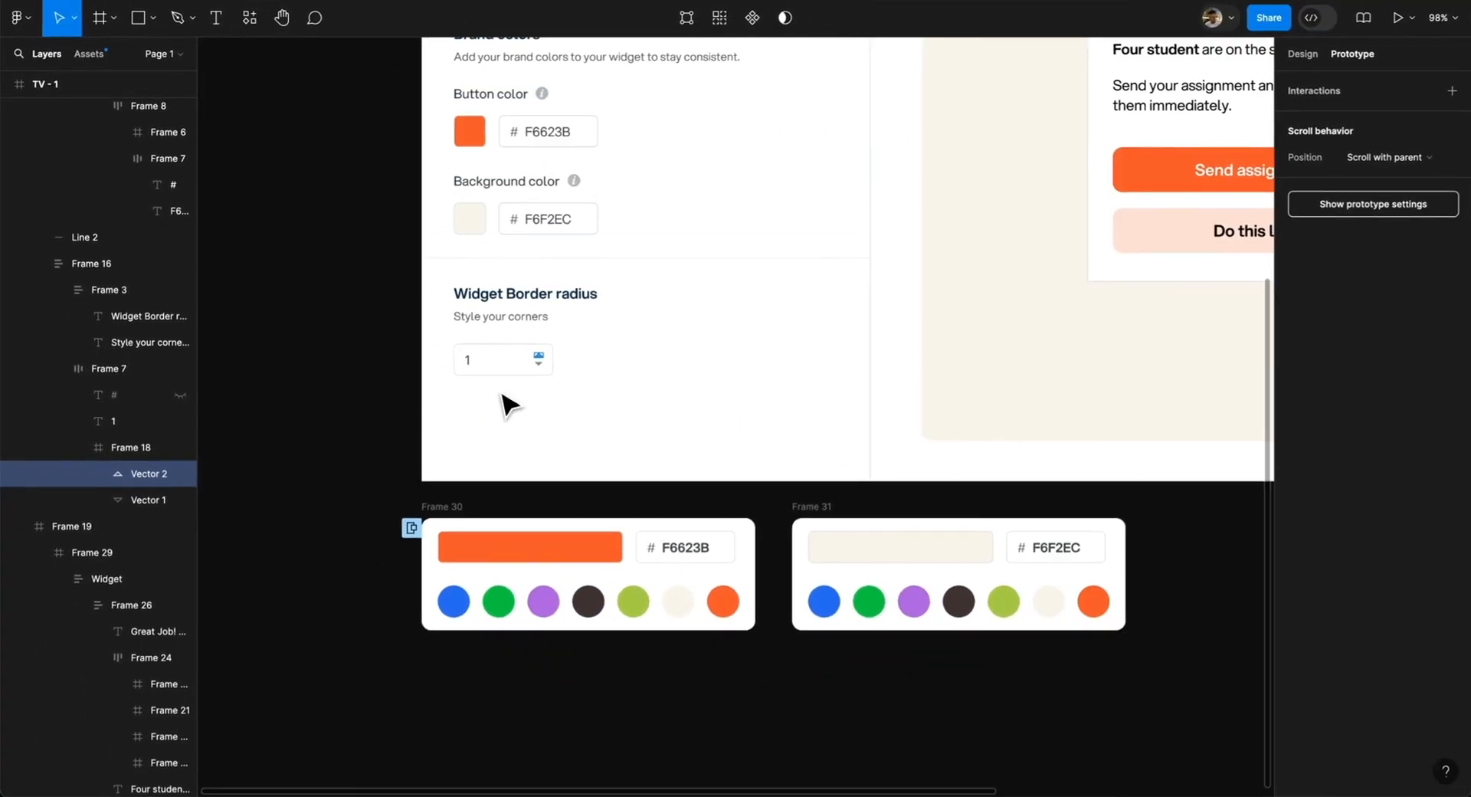
- Examine the Widget Border radius field with its arrows and the corners of the widget card in TV - 1
scroll(501, 395, up, 5)
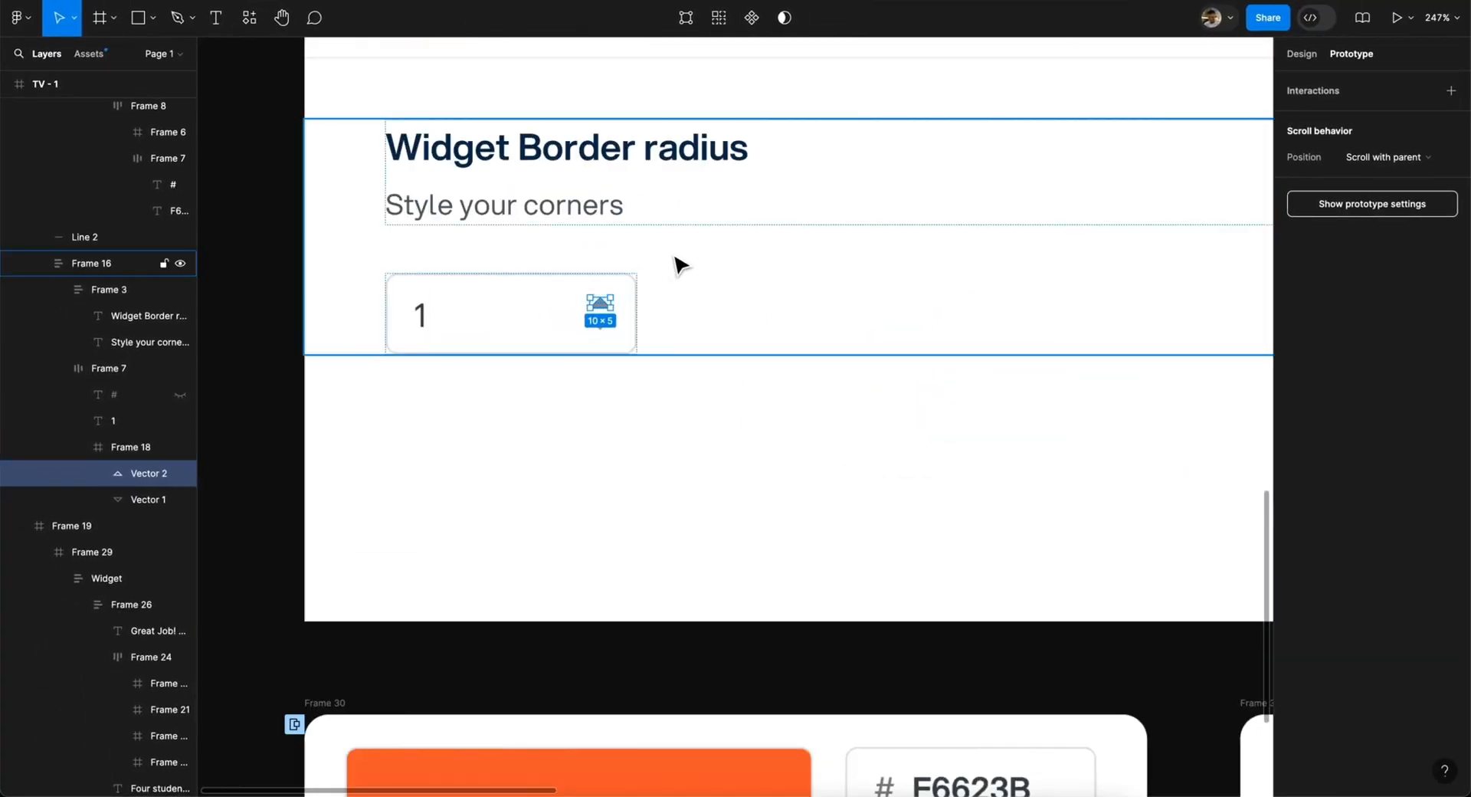
click(675, 257)
scroll(820, 449, down, 3)
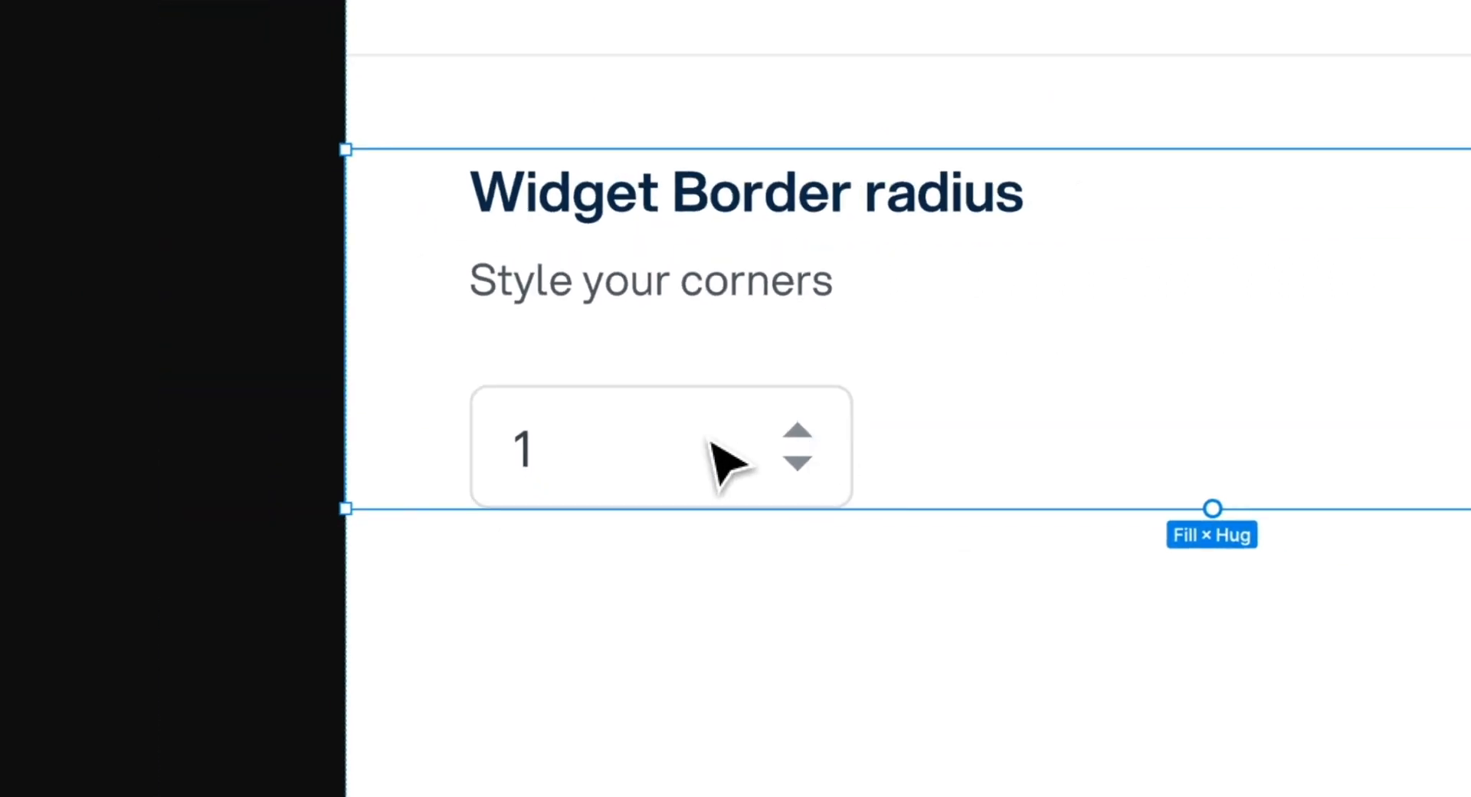
scroll(541, 457, up, 3)
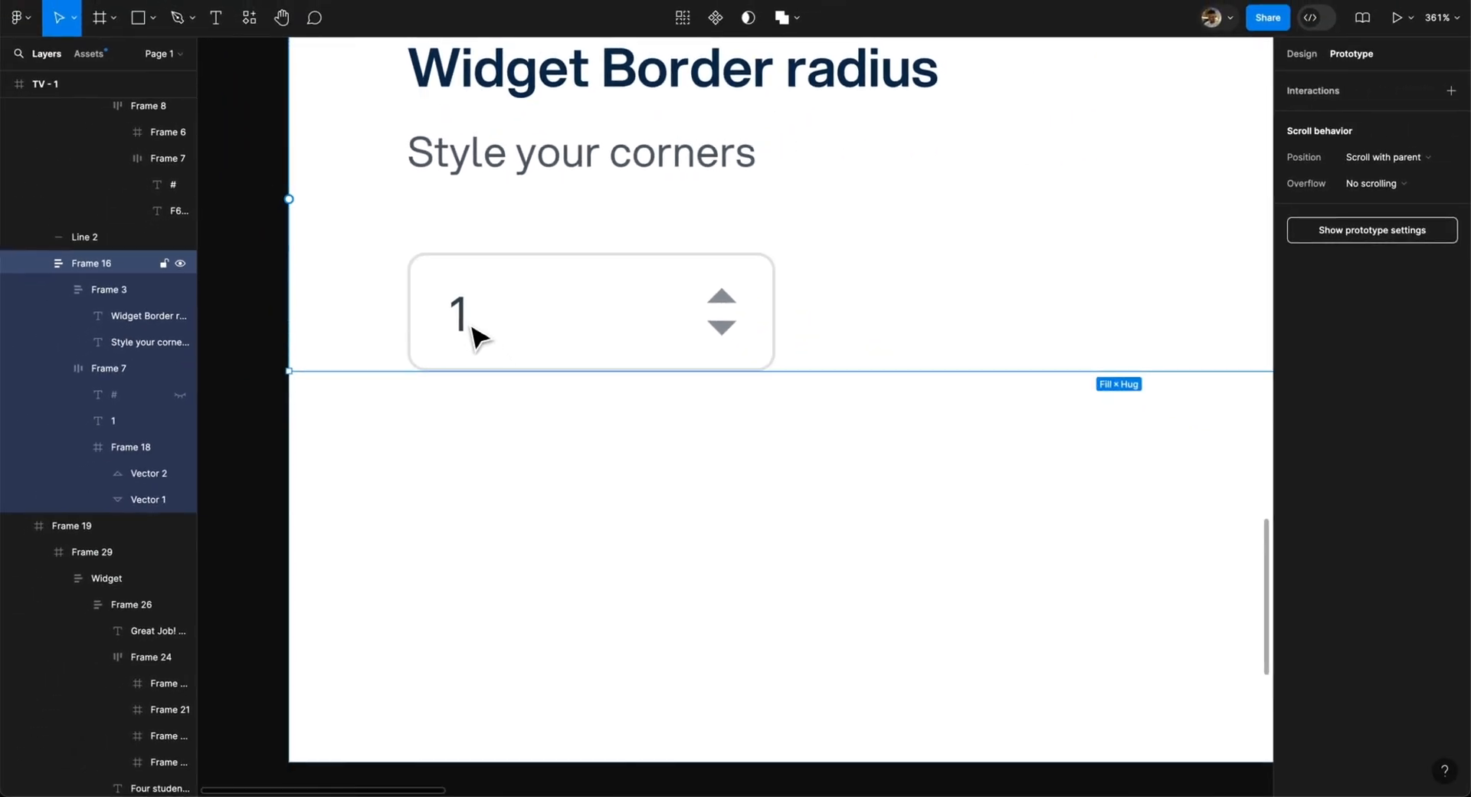
scroll(471, 327, down, 4)
scroll(471, 327, right, 14)
scroll(471, 327, up, 9)
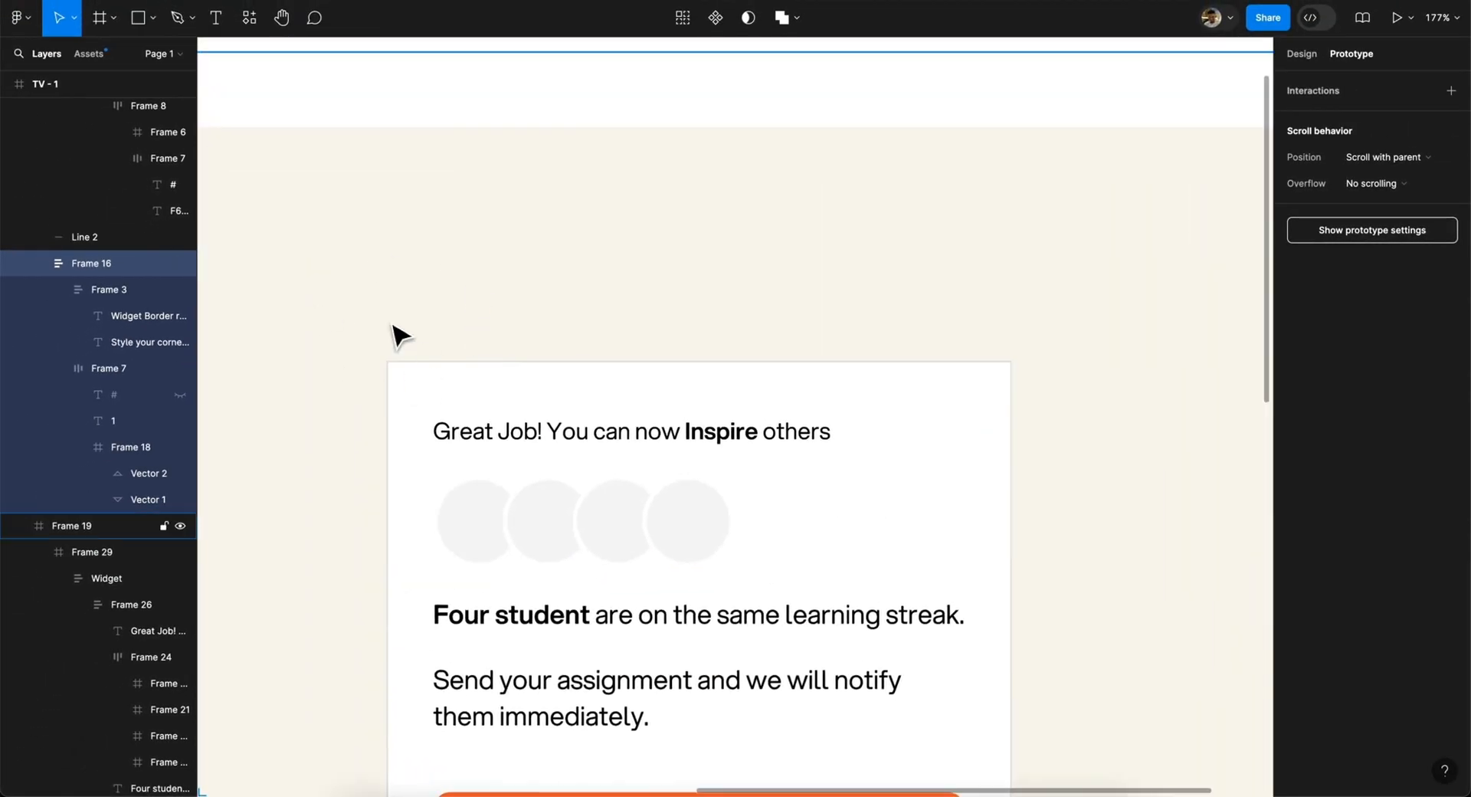
scroll(395, 361, down, 5)
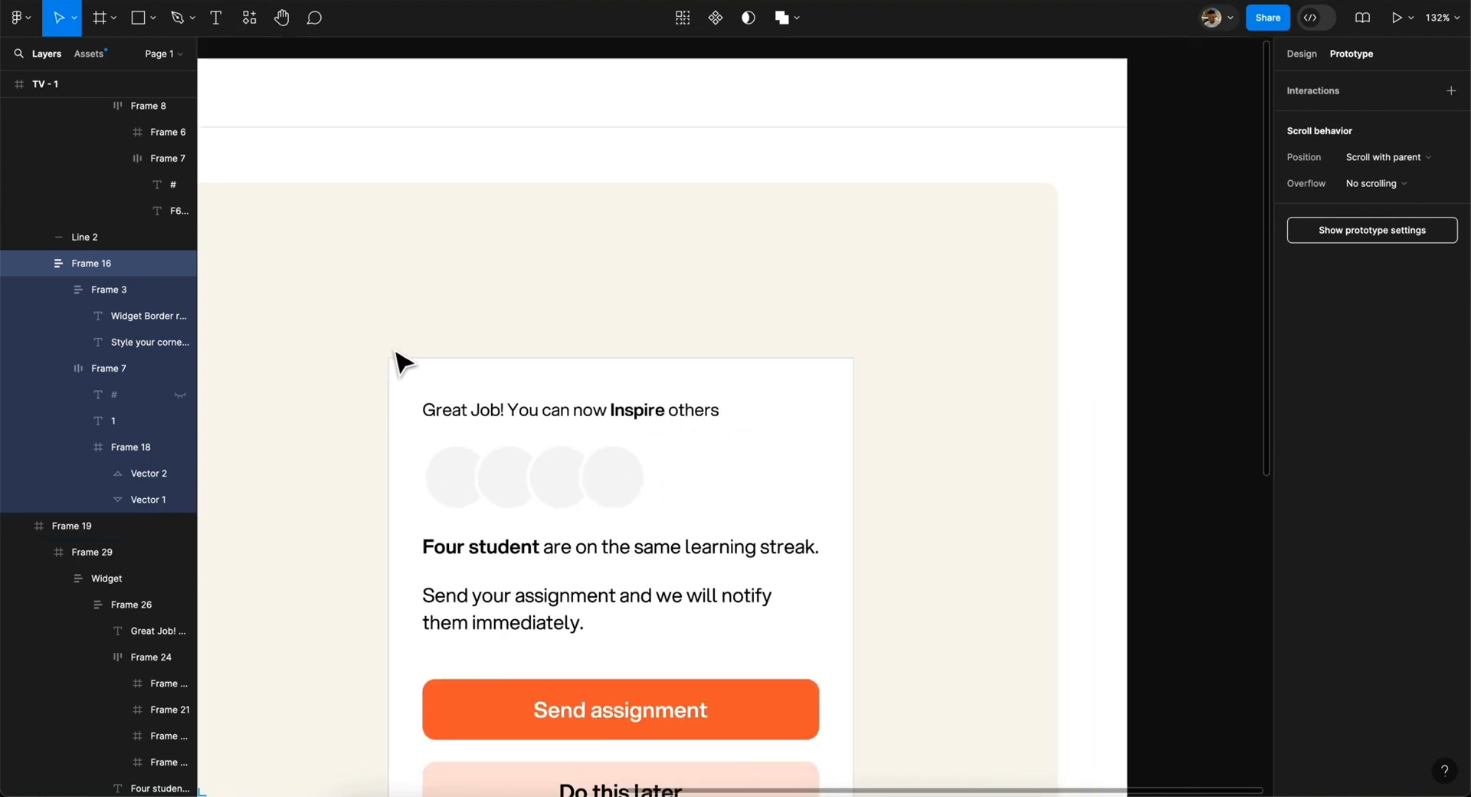
scroll(400, 361, left, 8)
scroll(401, 362, down, 3)
scroll(542, 383, up, 10)
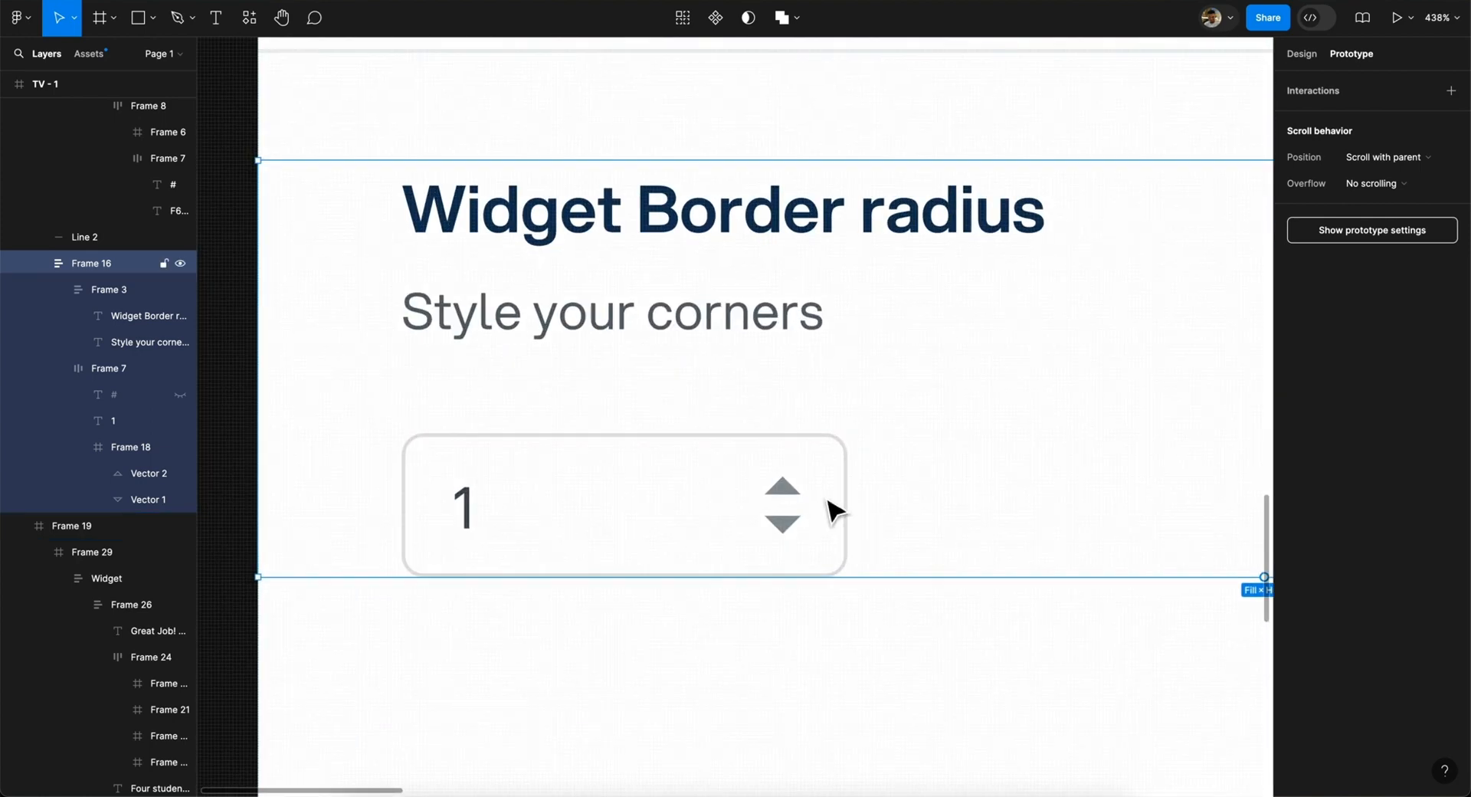
- Give the up arrow in the Widget Border radius field a click interaction with a Set variable action targeting BR
double_click(798, 489)
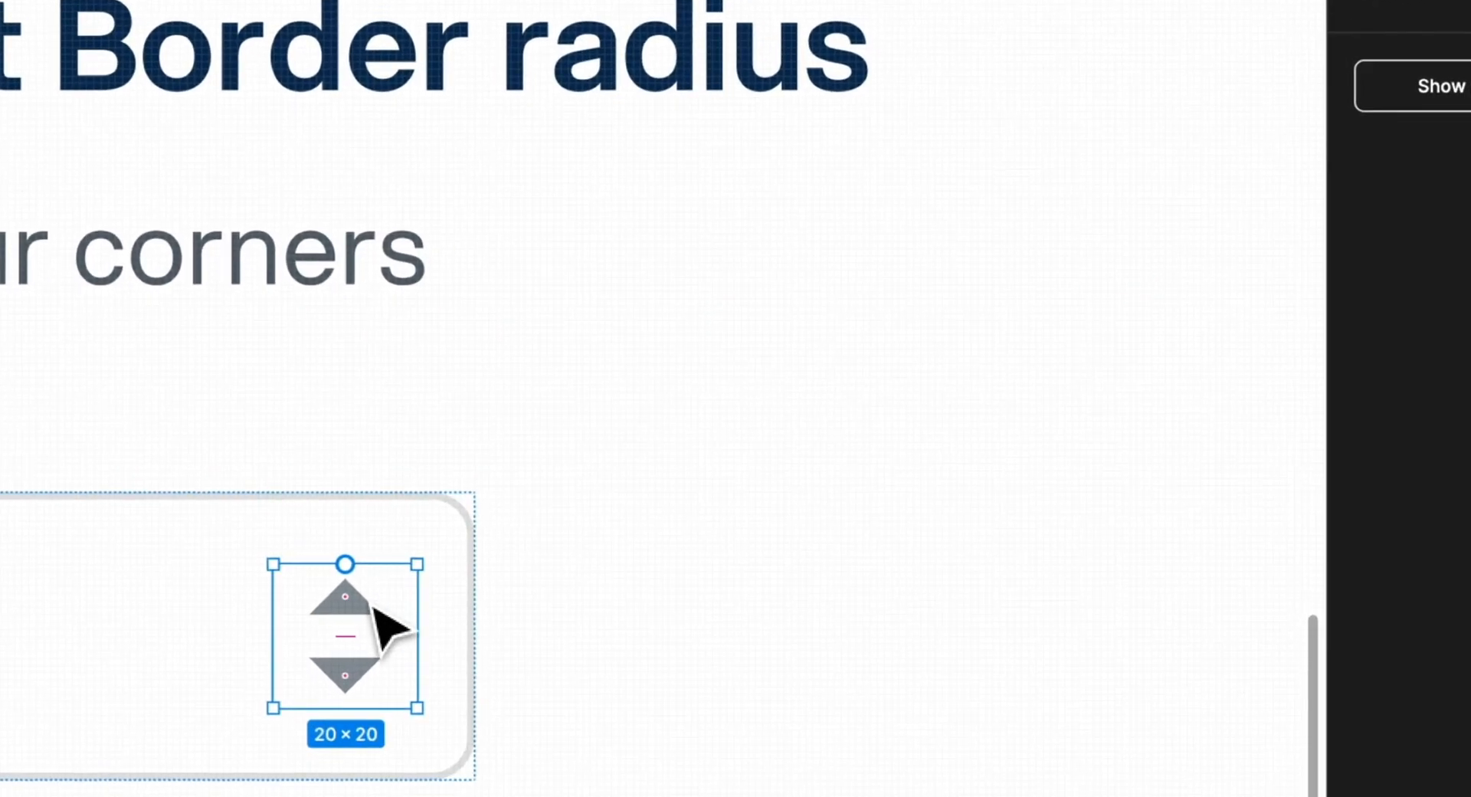
double_click(371, 606)
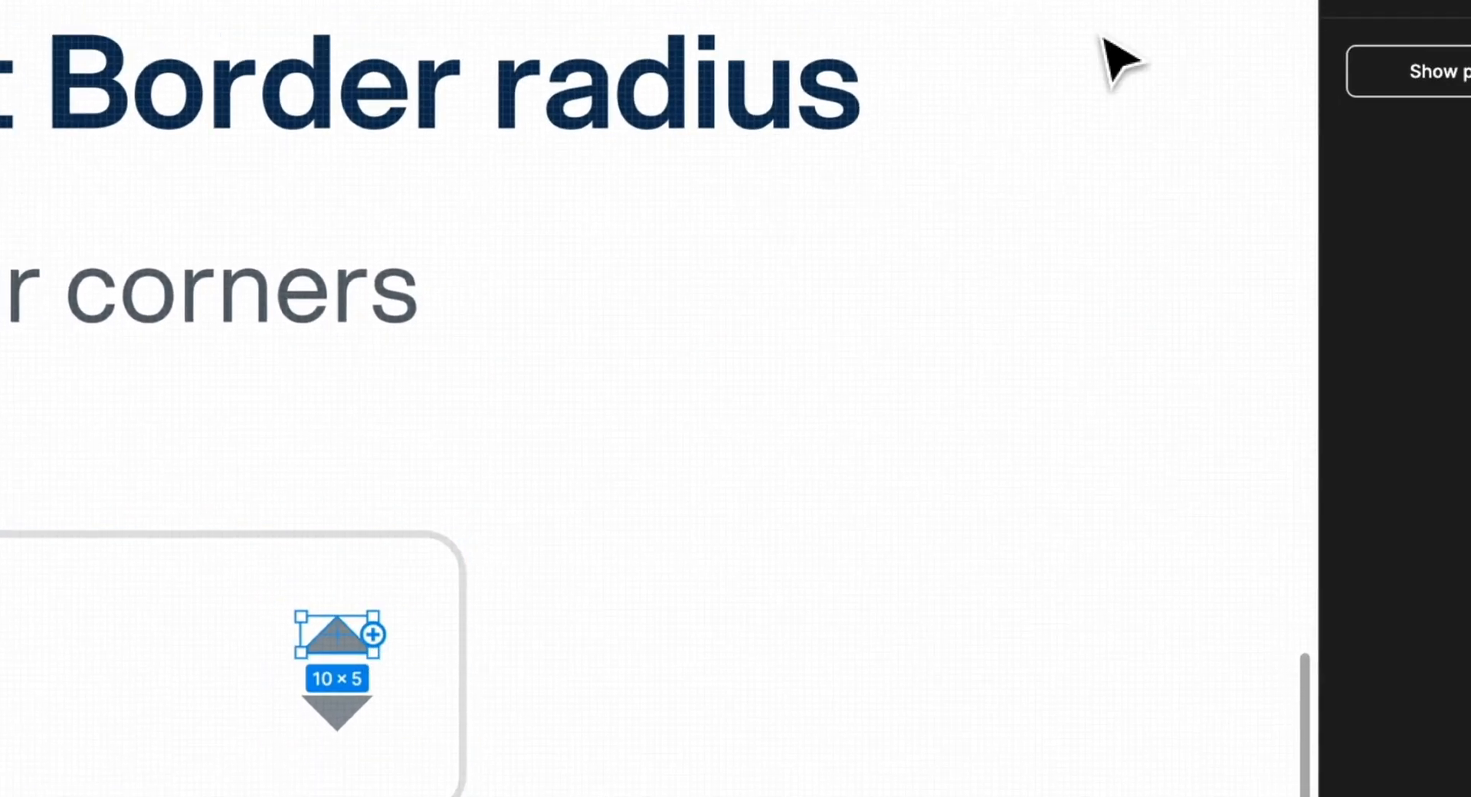
click(1251, 175)
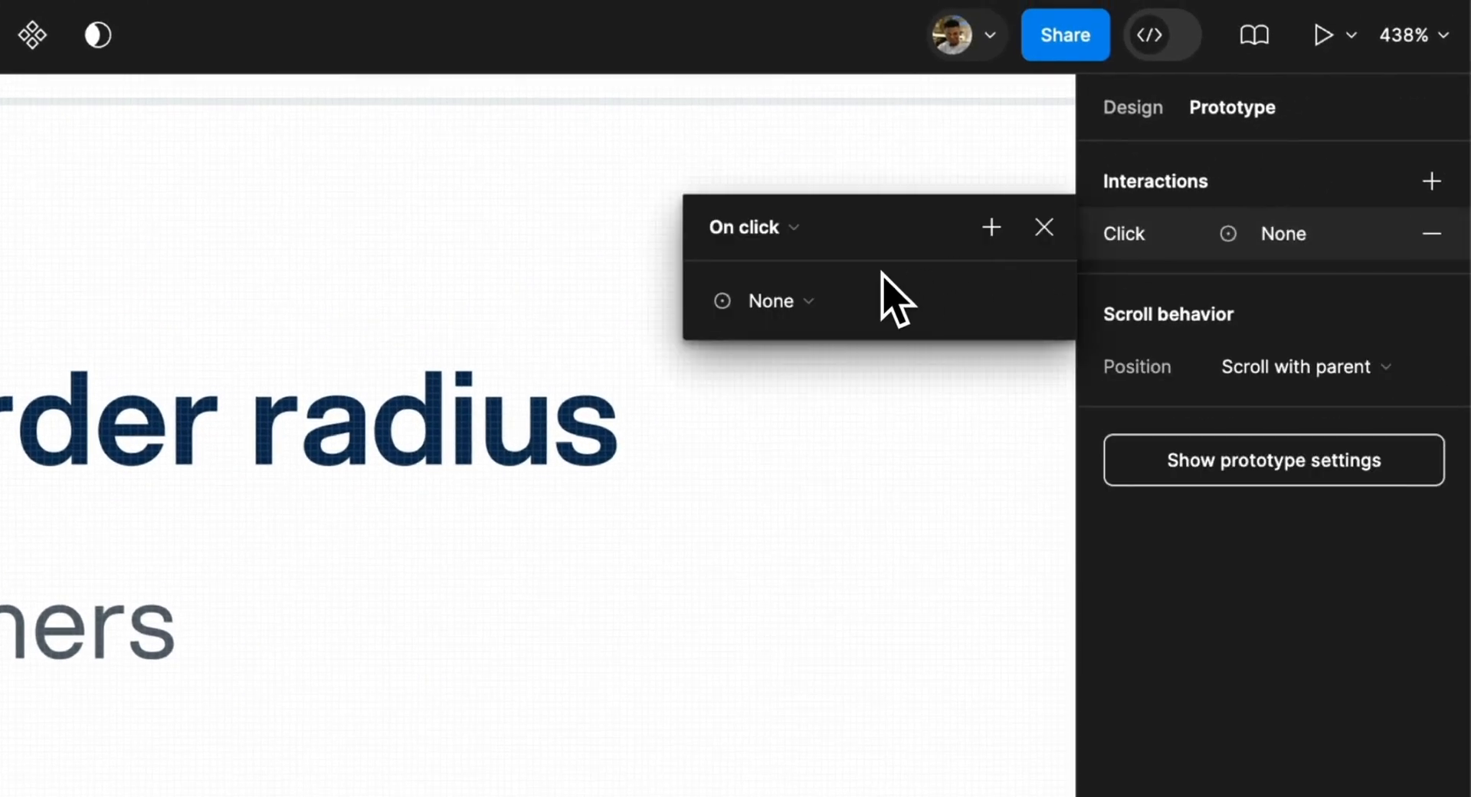
click(836, 291)
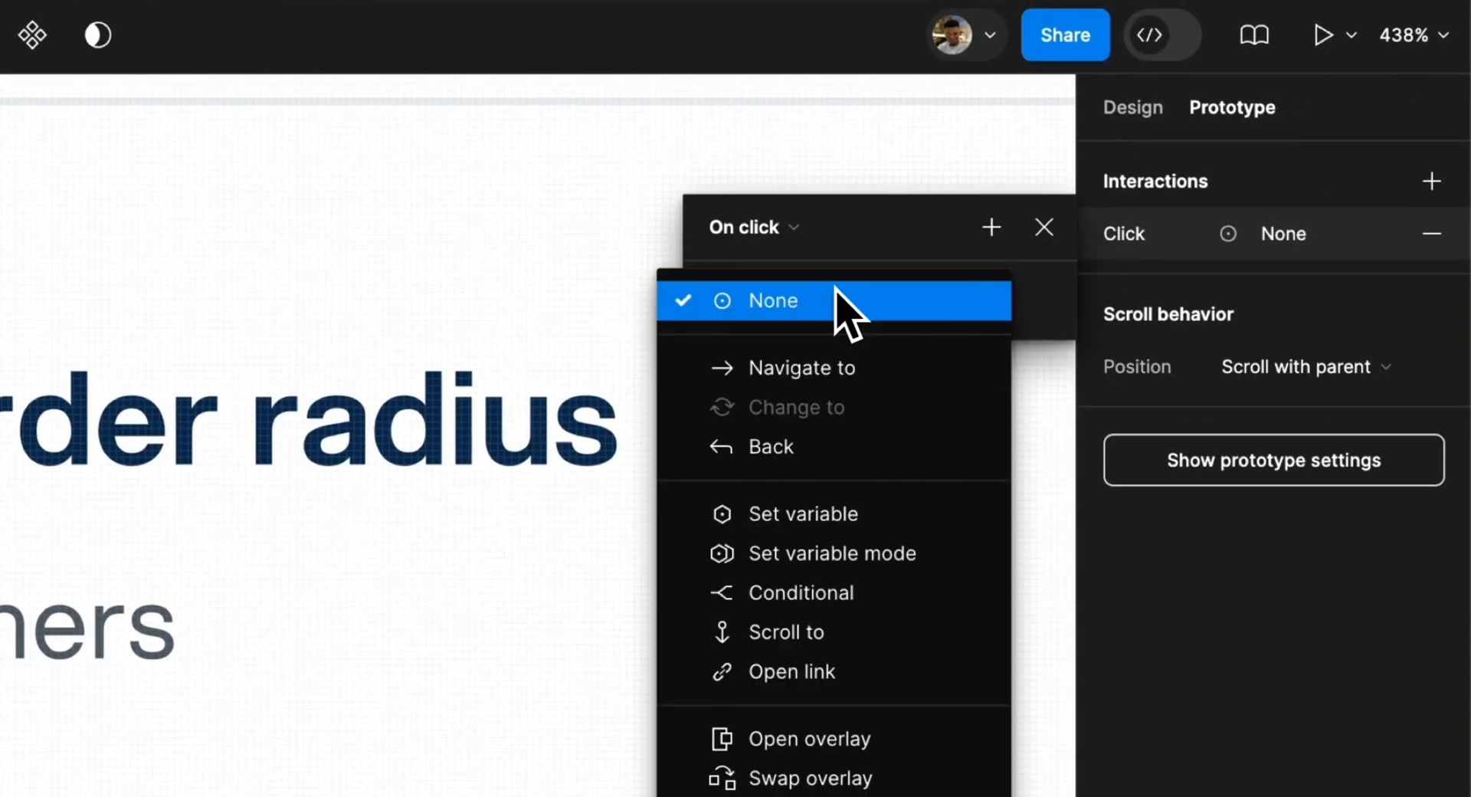
click(815, 521)
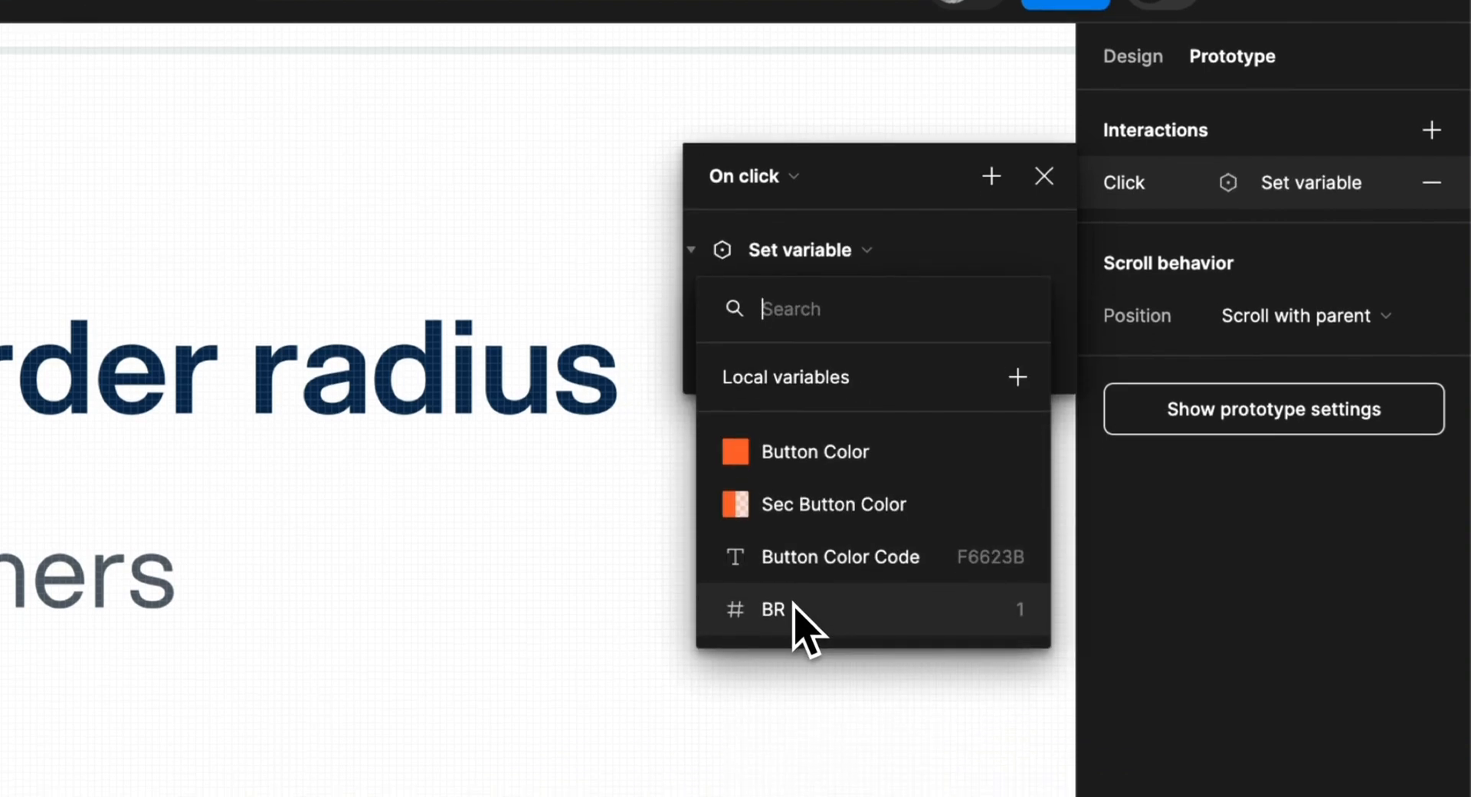
click(791, 659)
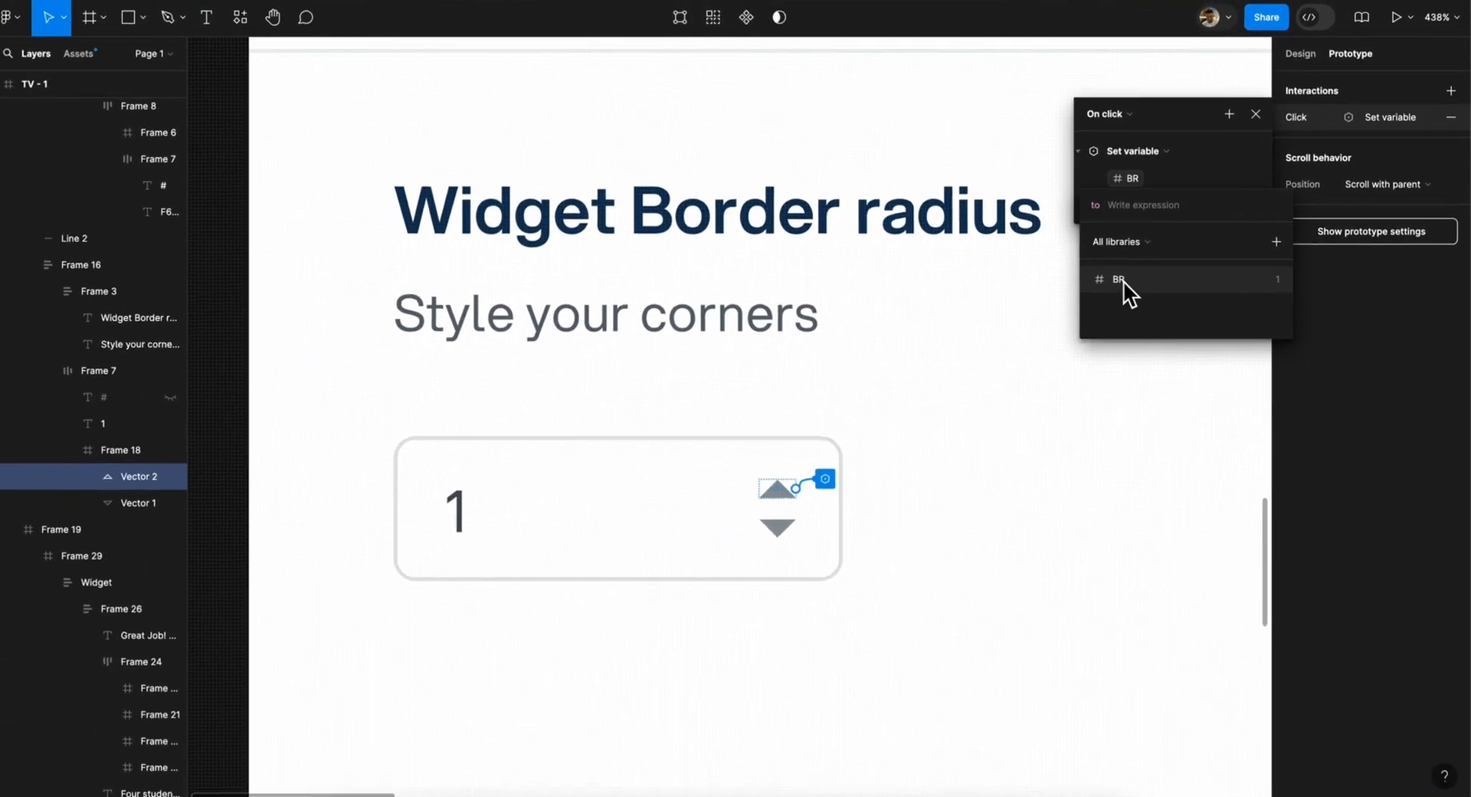
- Set the value of the up arrow's BR action to the expression BR + 1
click(774, 495)
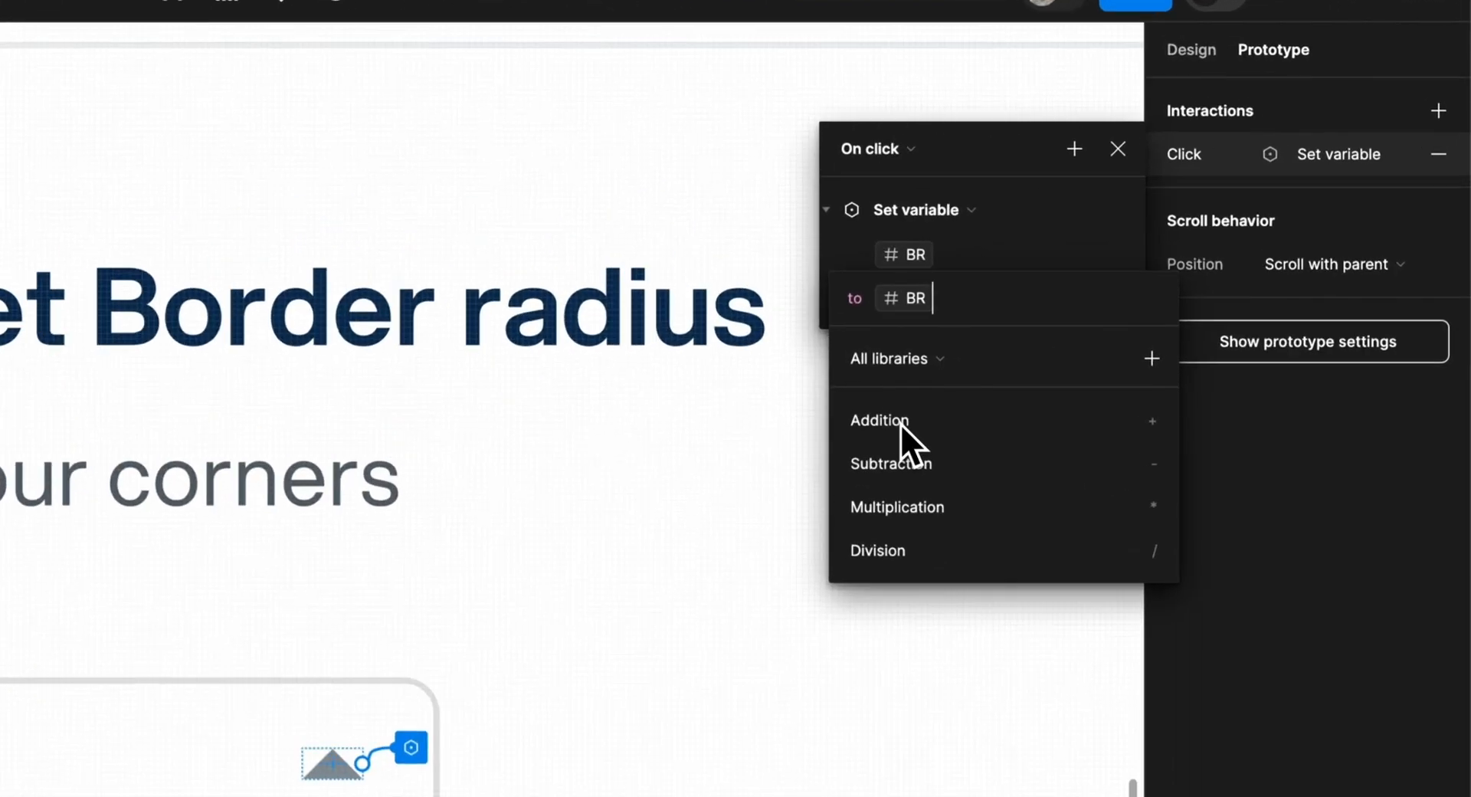
click(899, 425)
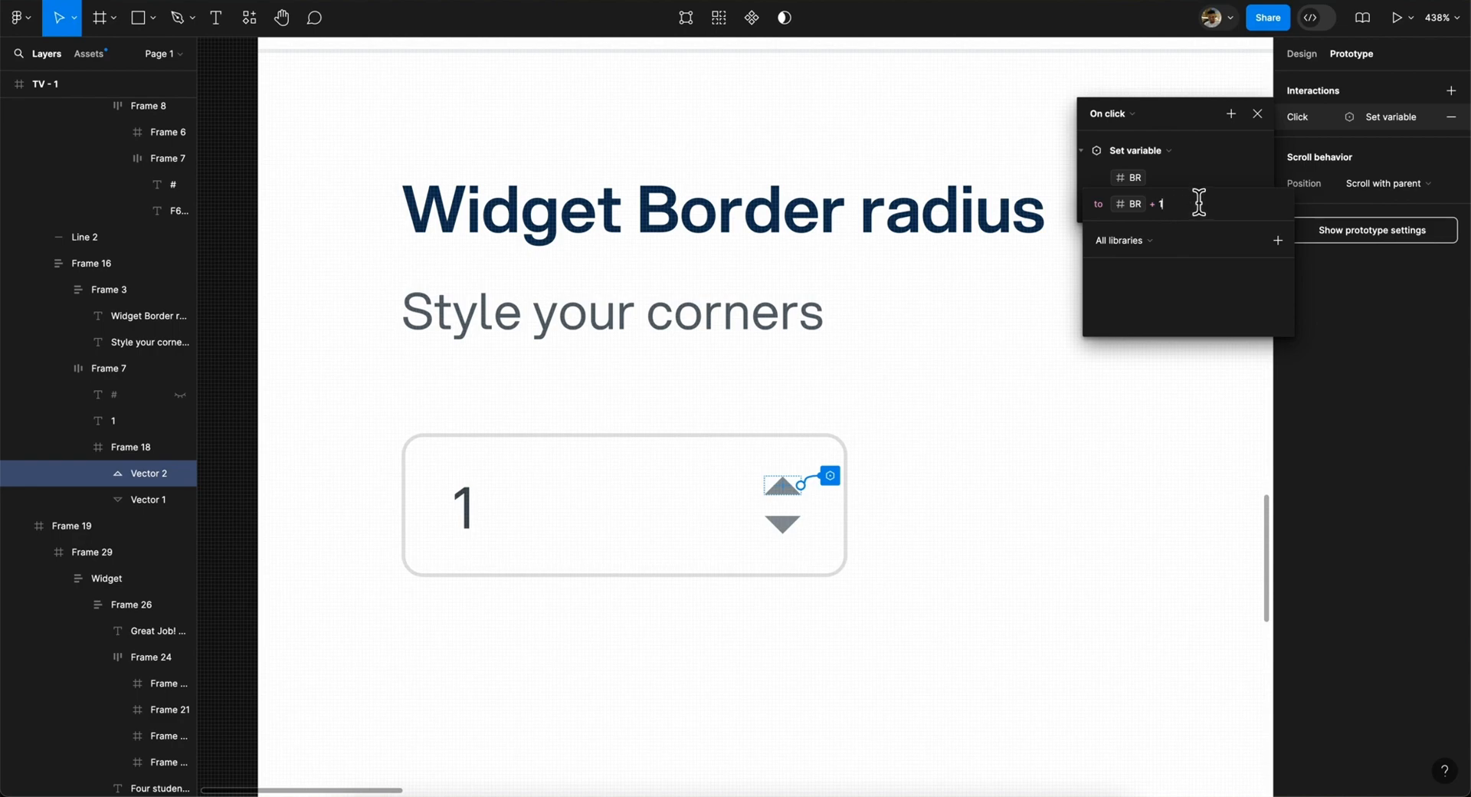
key(Return)
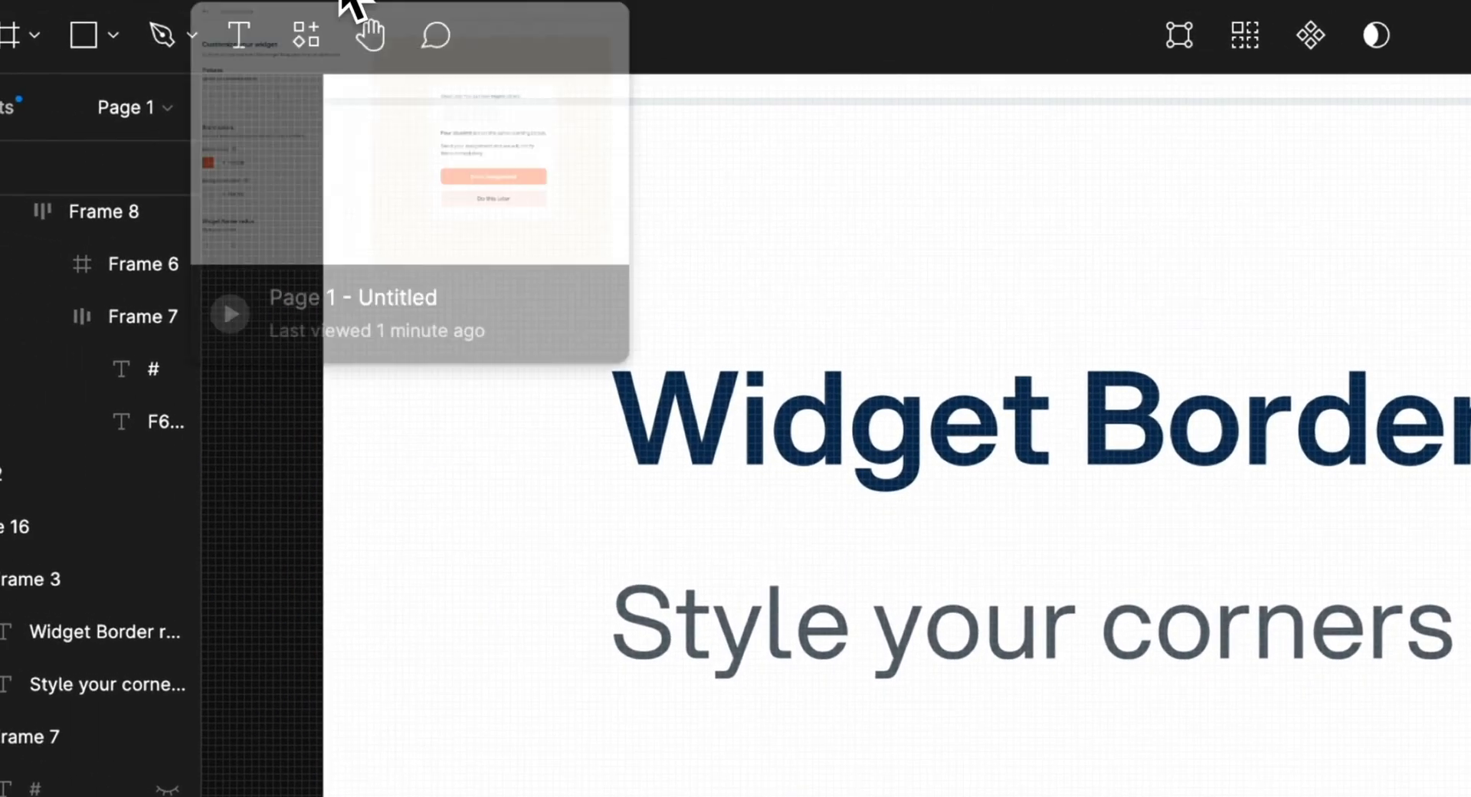
- Return to the prototype preview and repeatedly increase the Widget Border radius with its up arrow to test the card's corners
click(339, 1)
scroll(408, 536, down, 1)
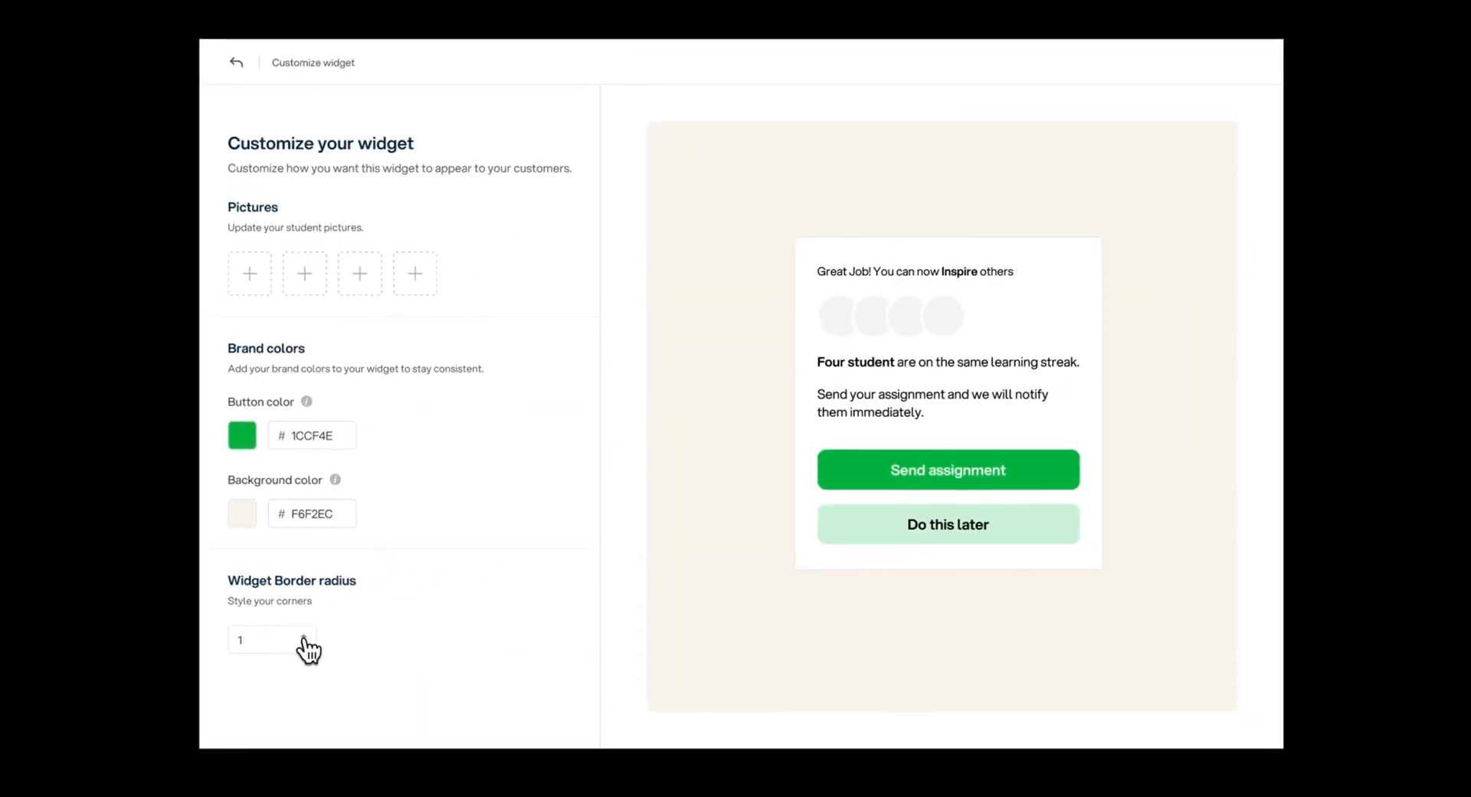
click(411, 608)
click(411, 607)
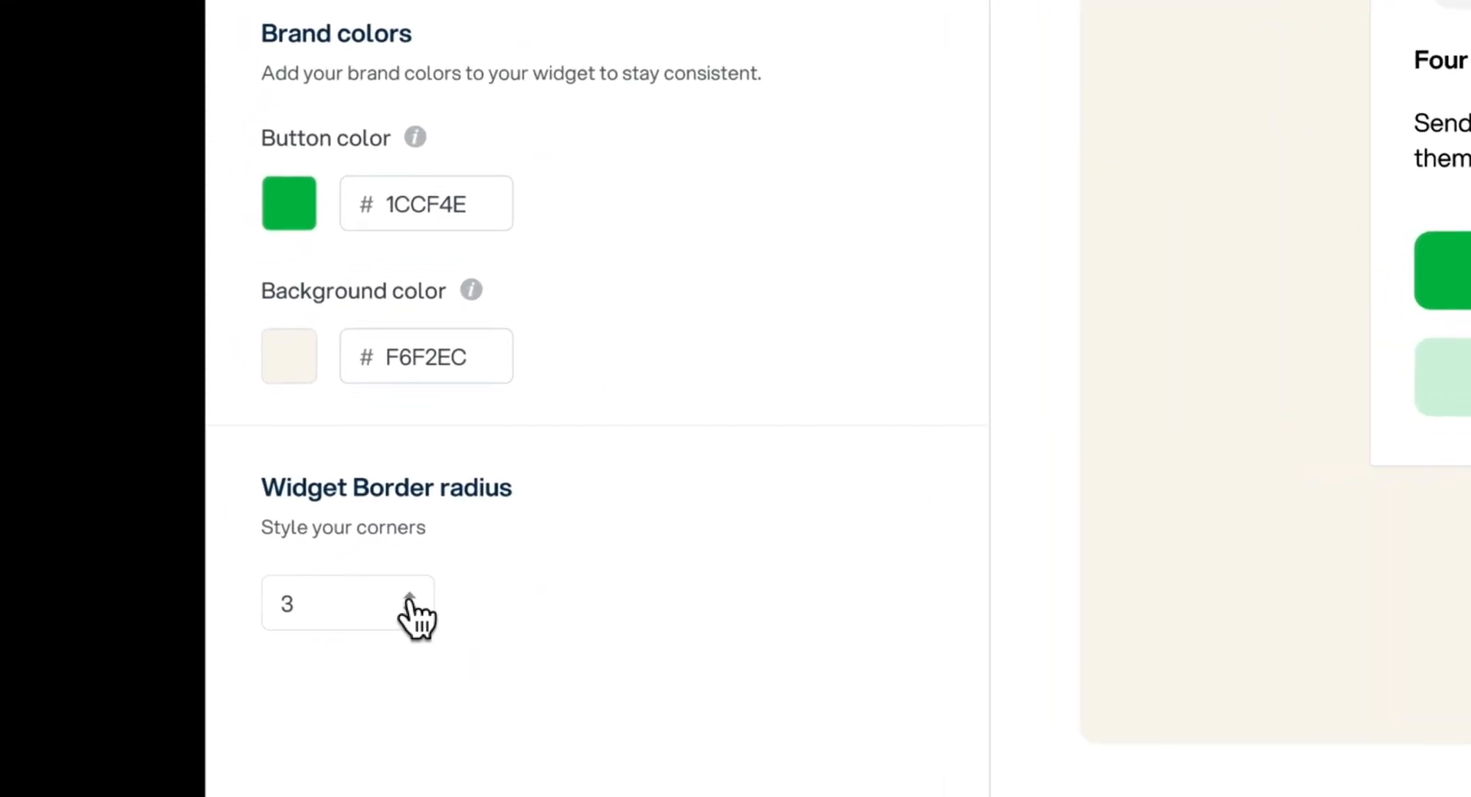
click(412, 608)
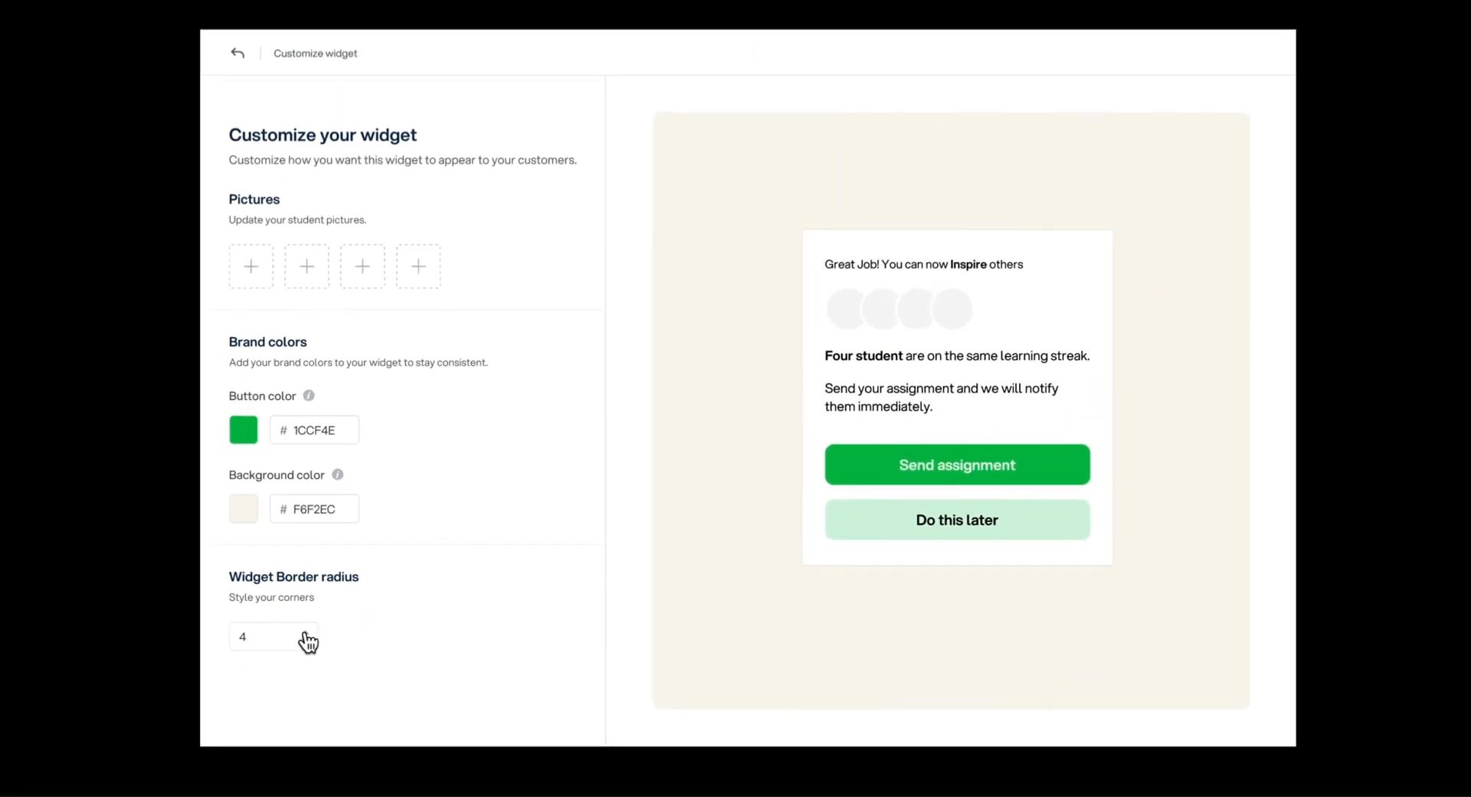
click(306, 635)
click(307, 634)
click(307, 634)
click(307, 634)
click(307, 634)
click(306, 634)
click(306, 635)
click(307, 634)
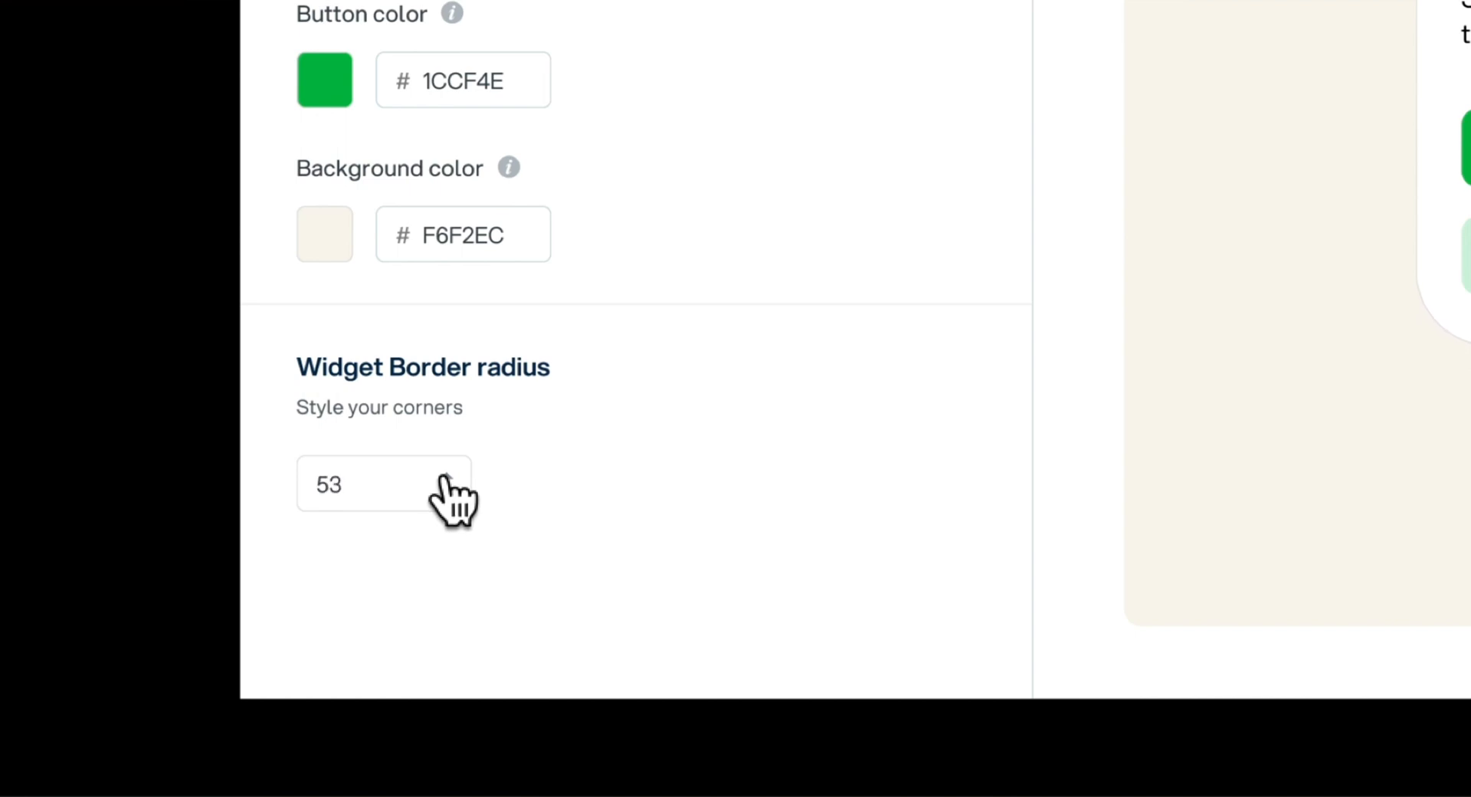
click(446, 481)
click(446, 481)
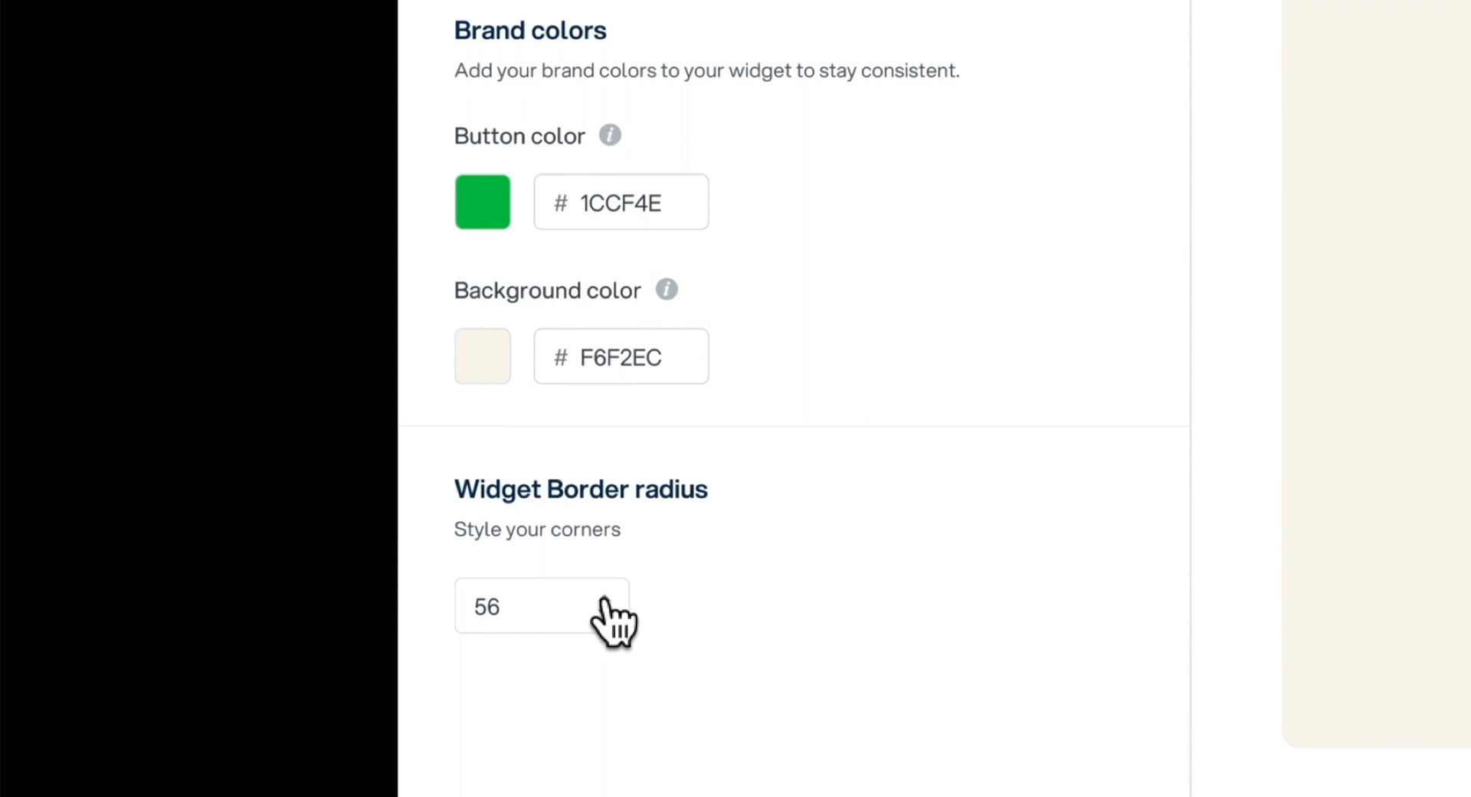
click(613, 619)
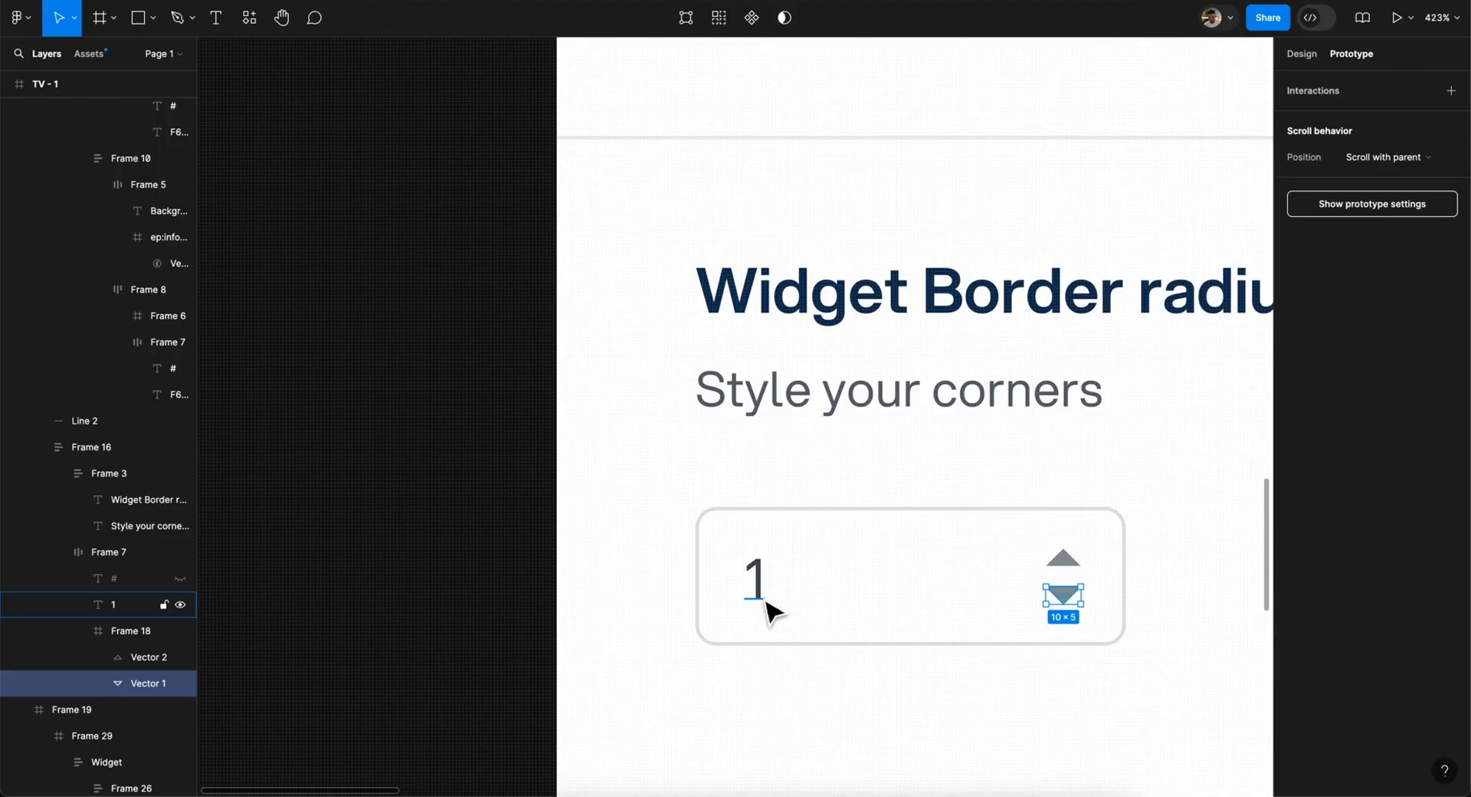
scroll(766, 611, down, 10)
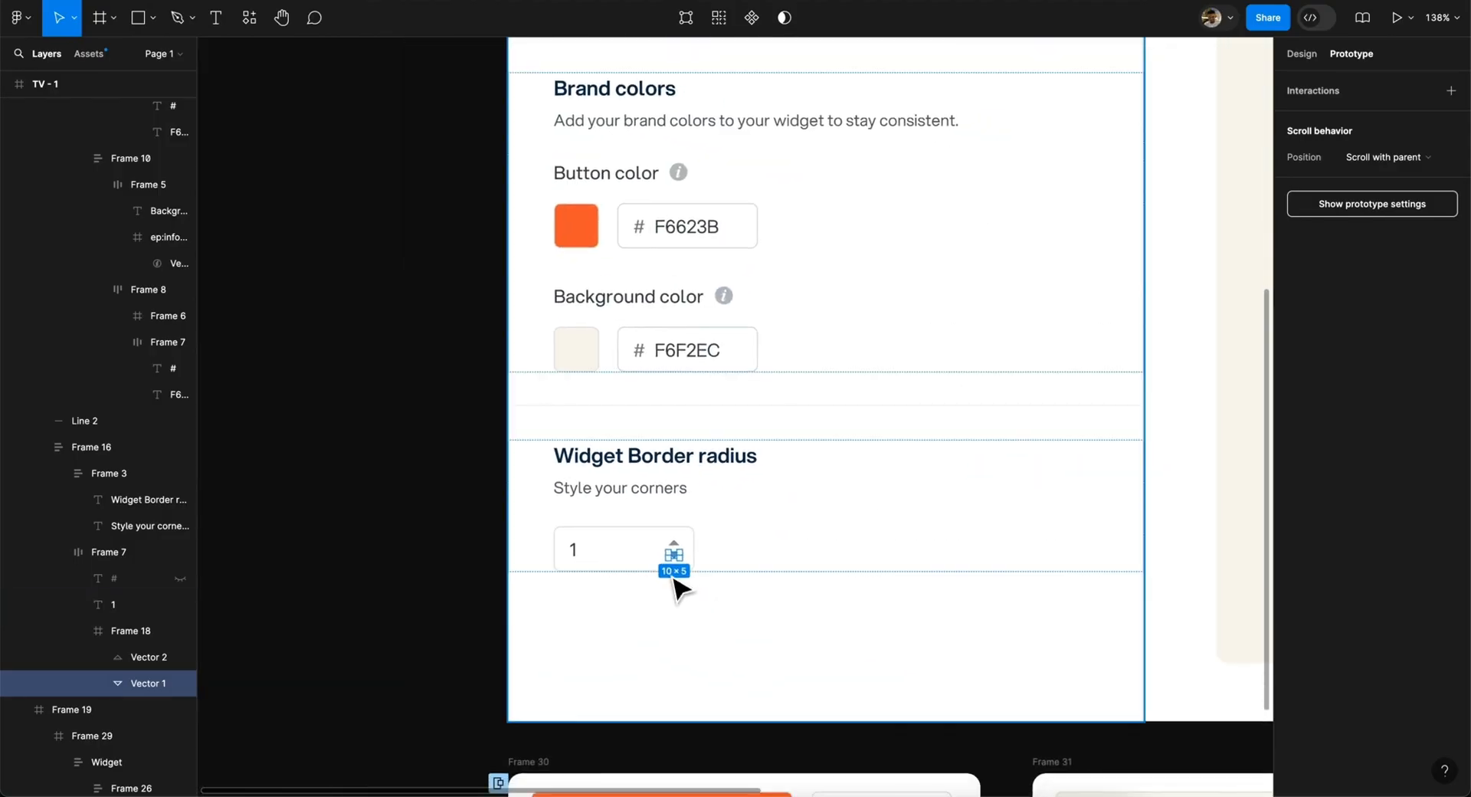
scroll(673, 588, up, 5)
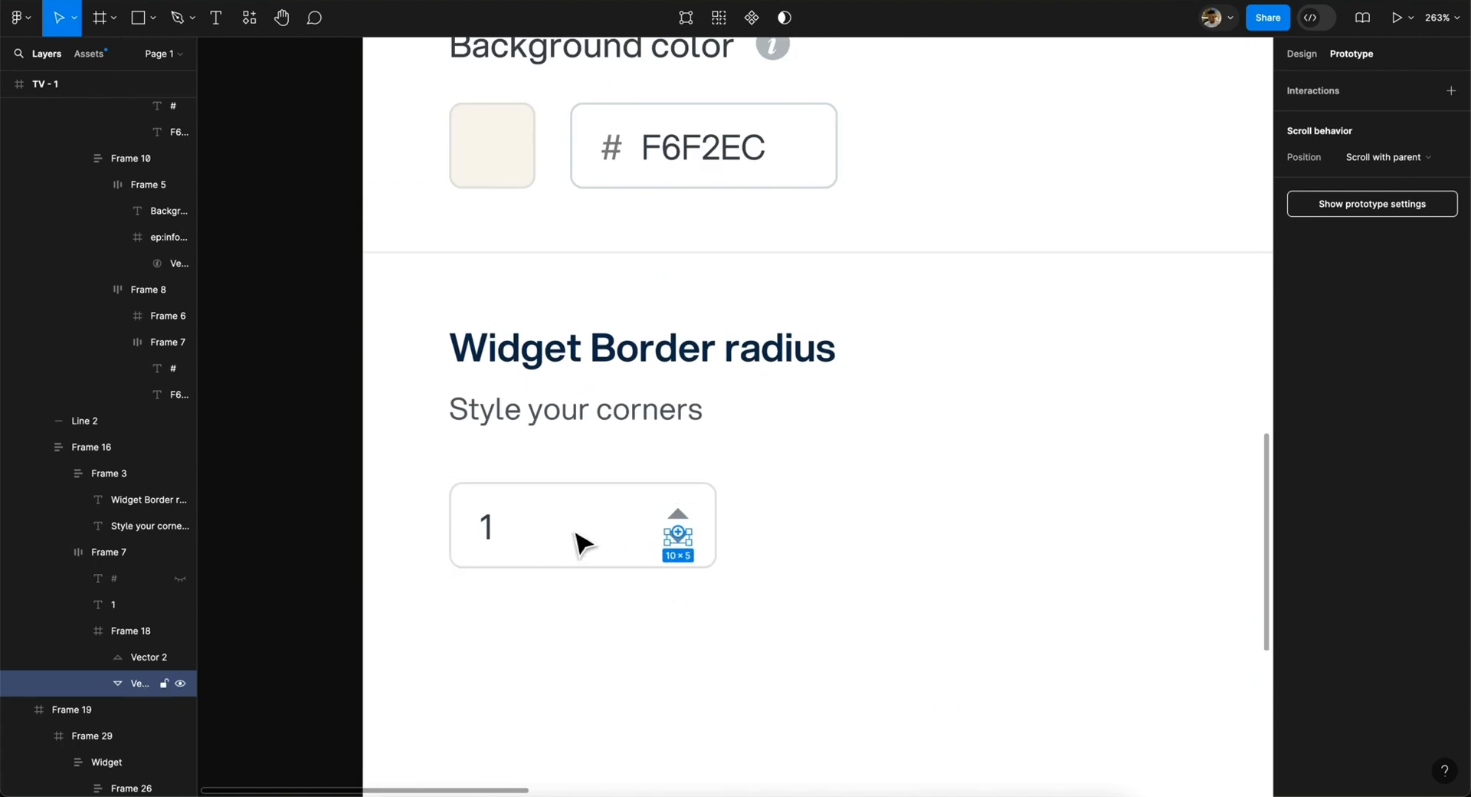
scroll(503, 531, down, 8)
scroll(505, 534, up, 2)
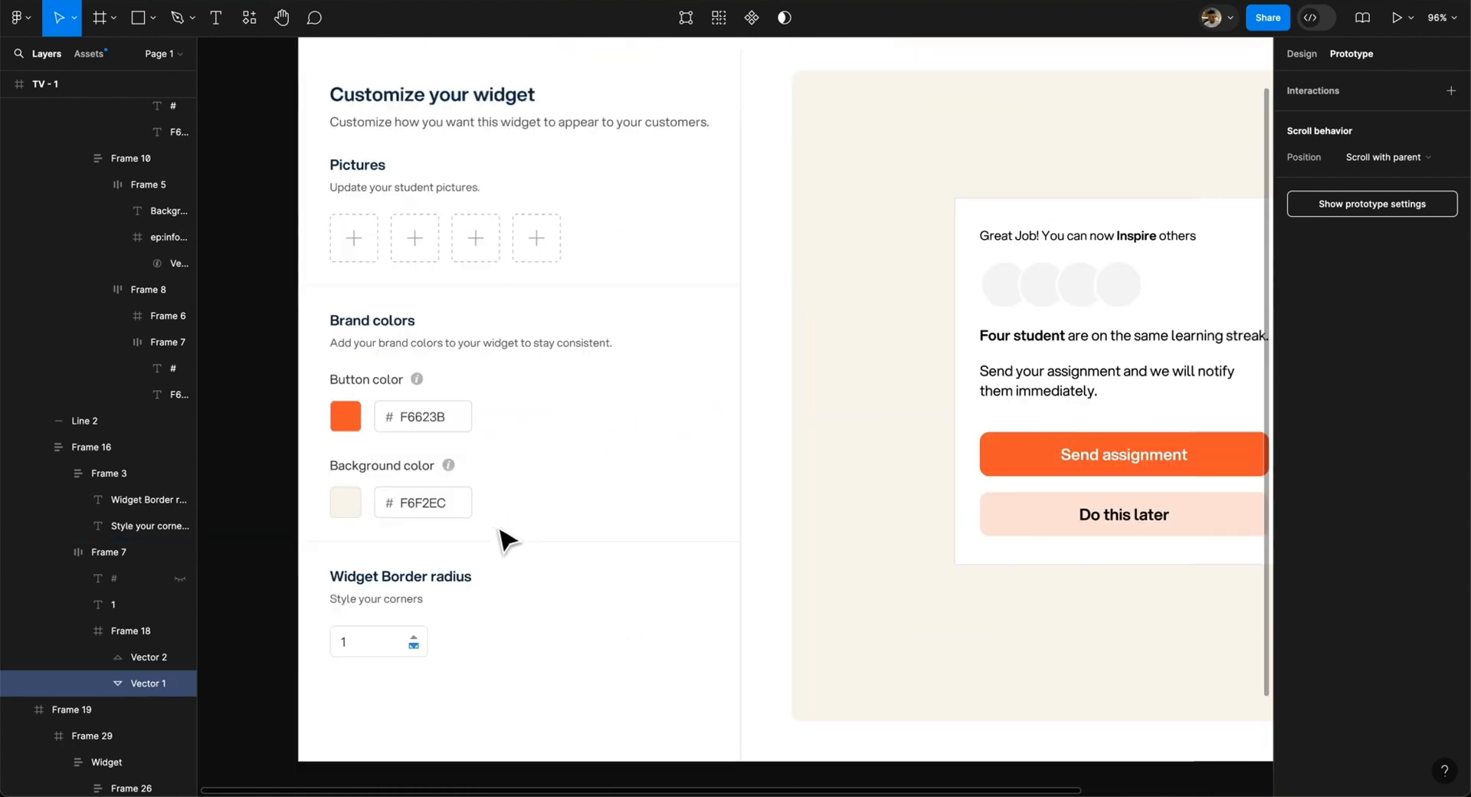
- Add a click interaction to the down arrow in the Widget Border radius field
scroll(618, 469, up, 6)
scroll(618, 470, up, 5)
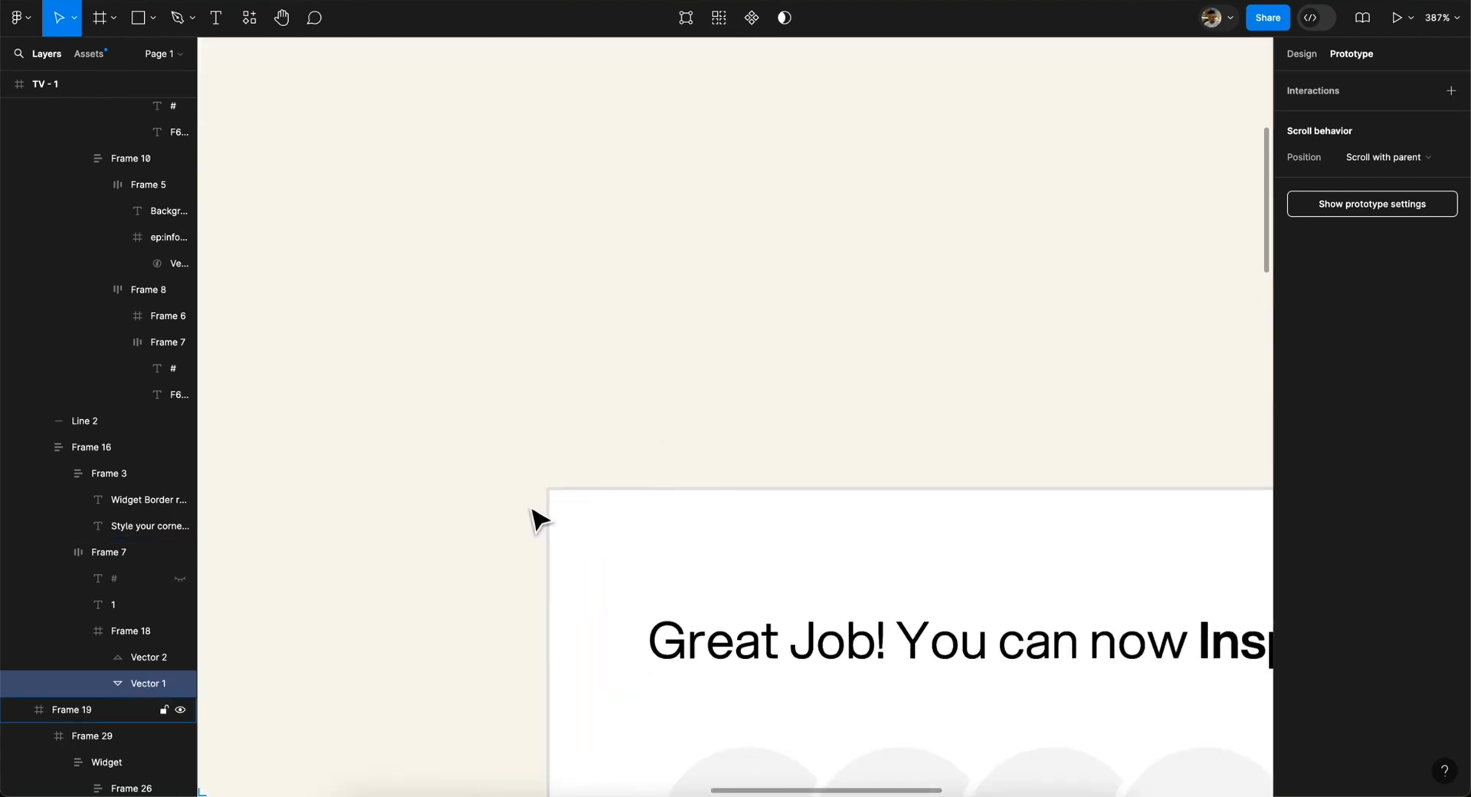
scroll(555, 521, down, 10)
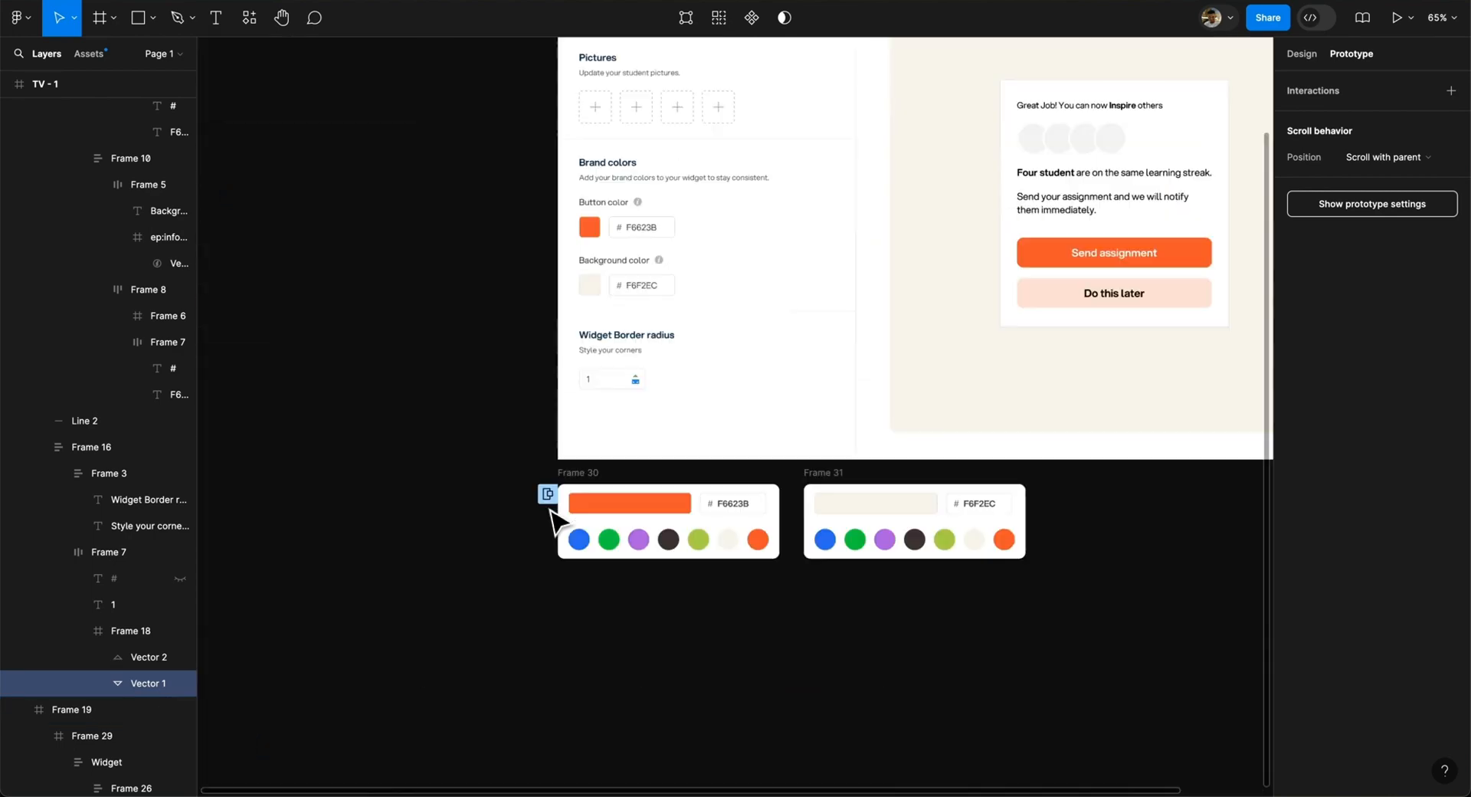
scroll(555, 517, up, 5)
scroll(758, 243, up, 7)
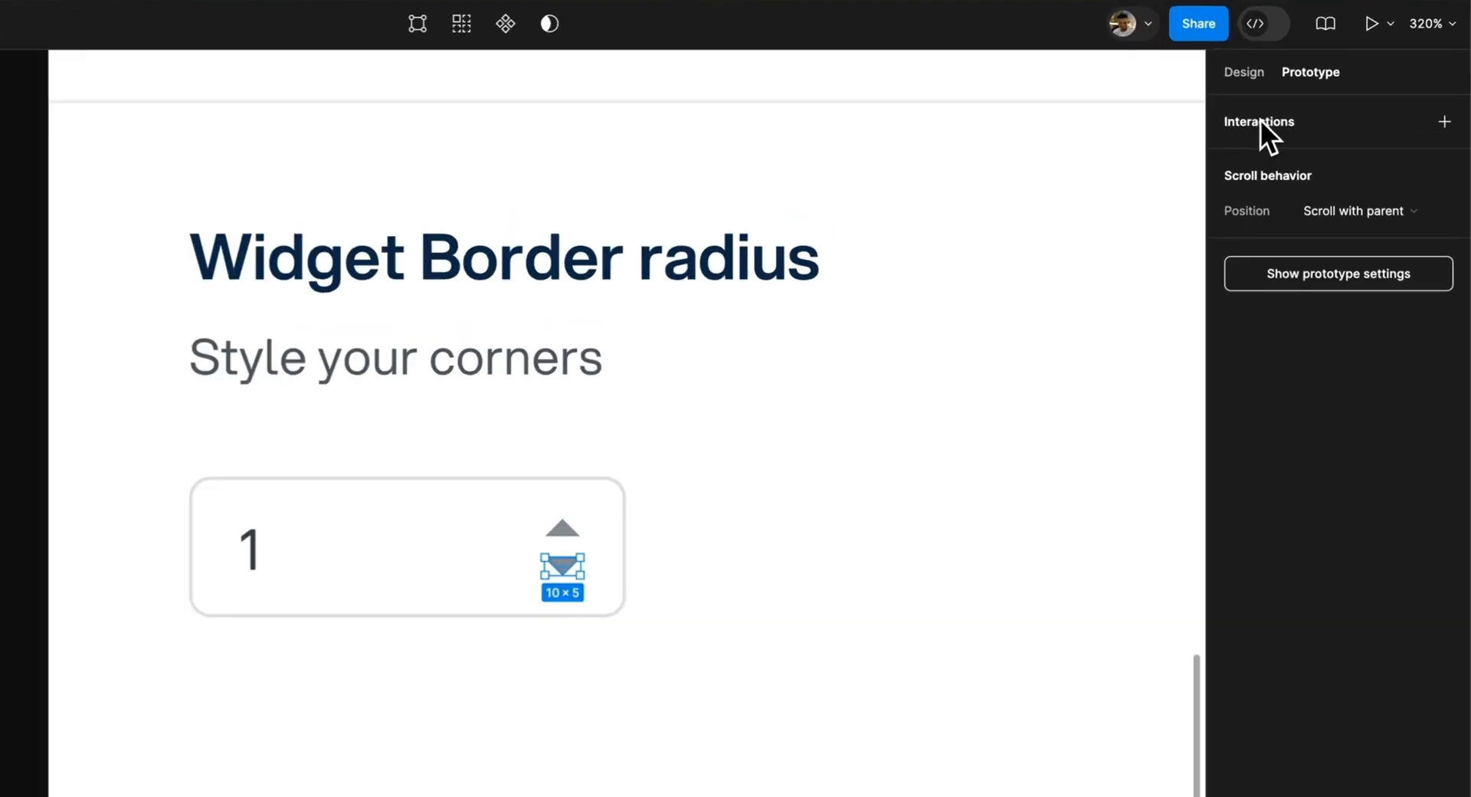
click(1313, 91)
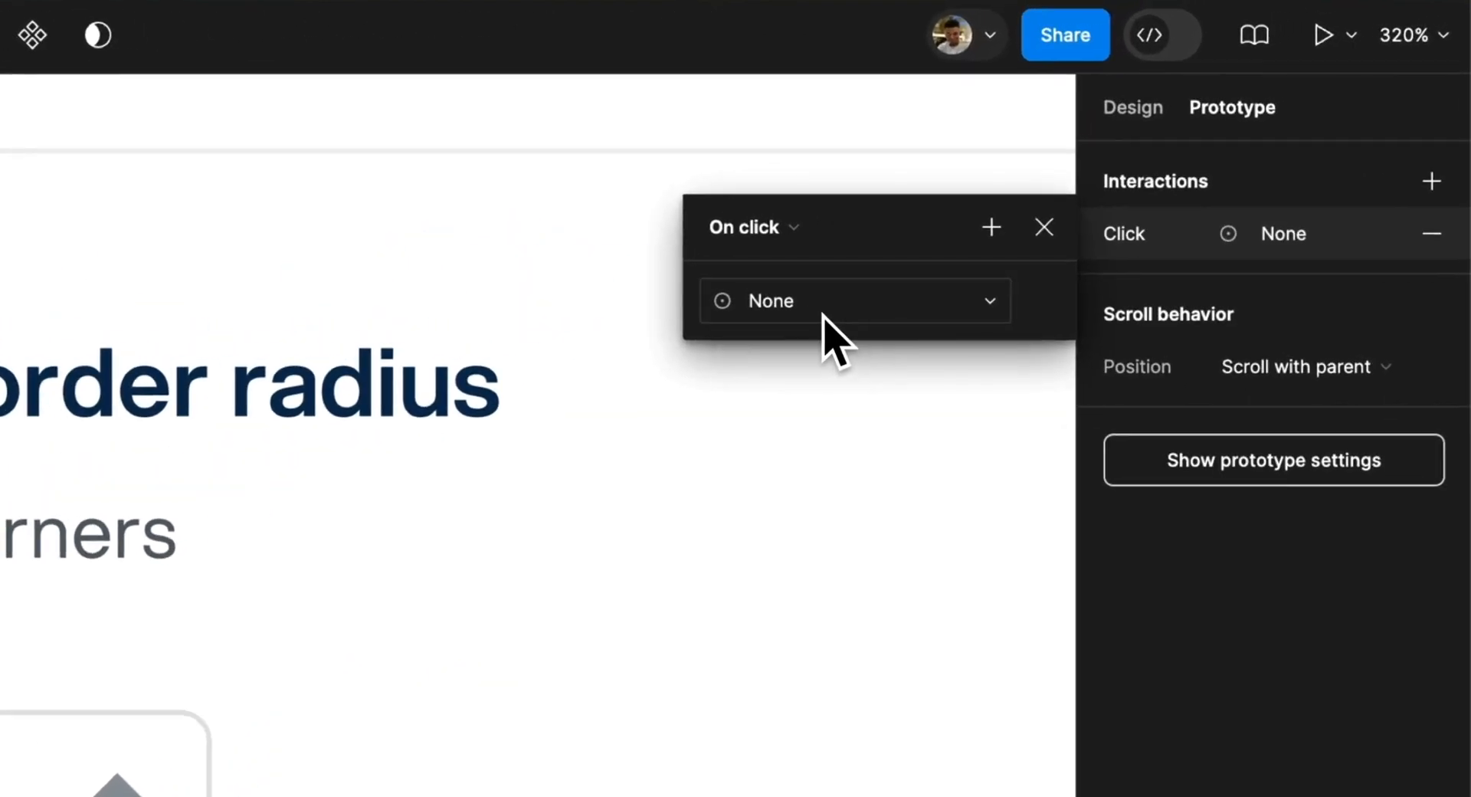
- Give the down arrow's click interaction a Set variable action that sets BR to the expression BR - 1
click(789, 300)
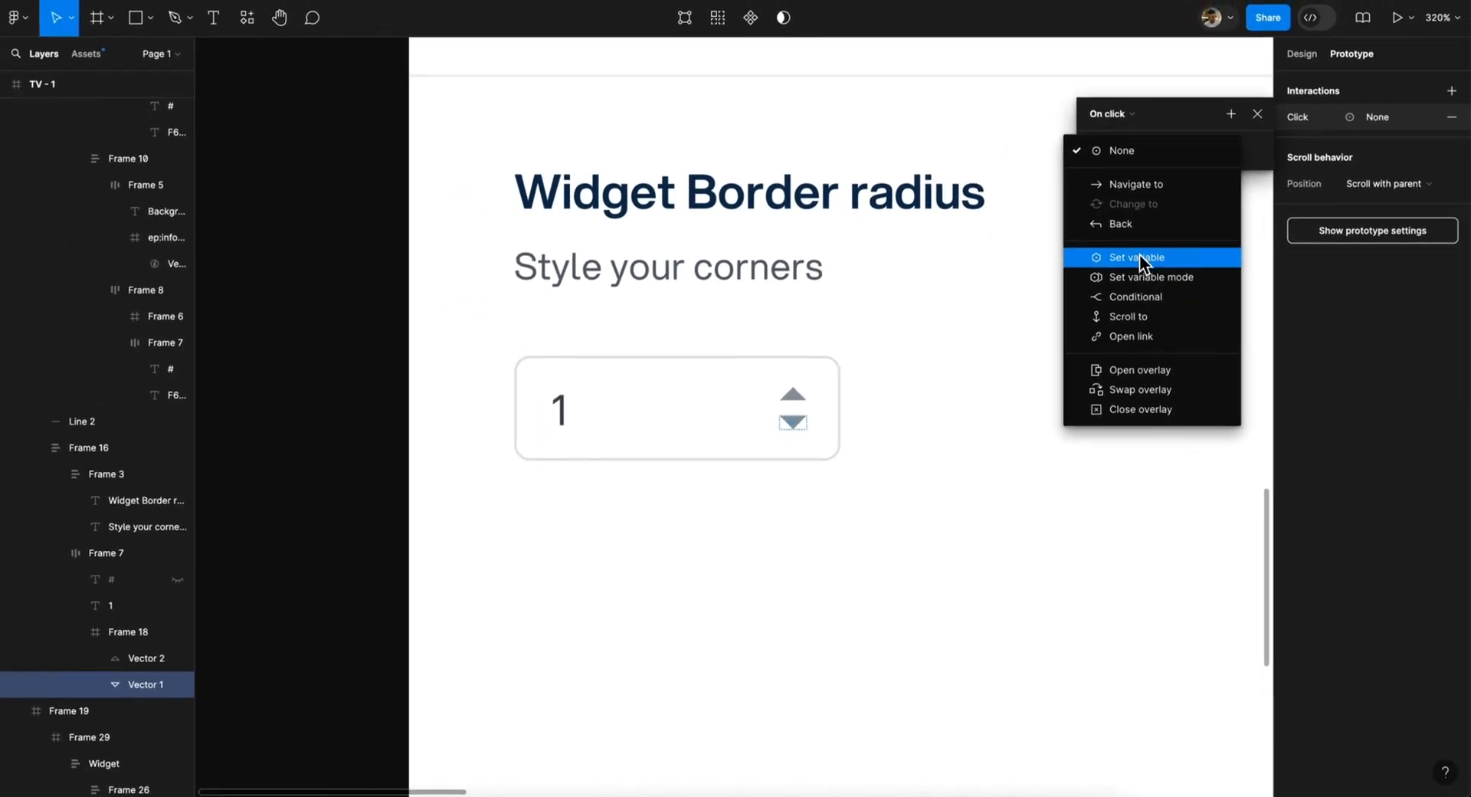
click(999, 430)
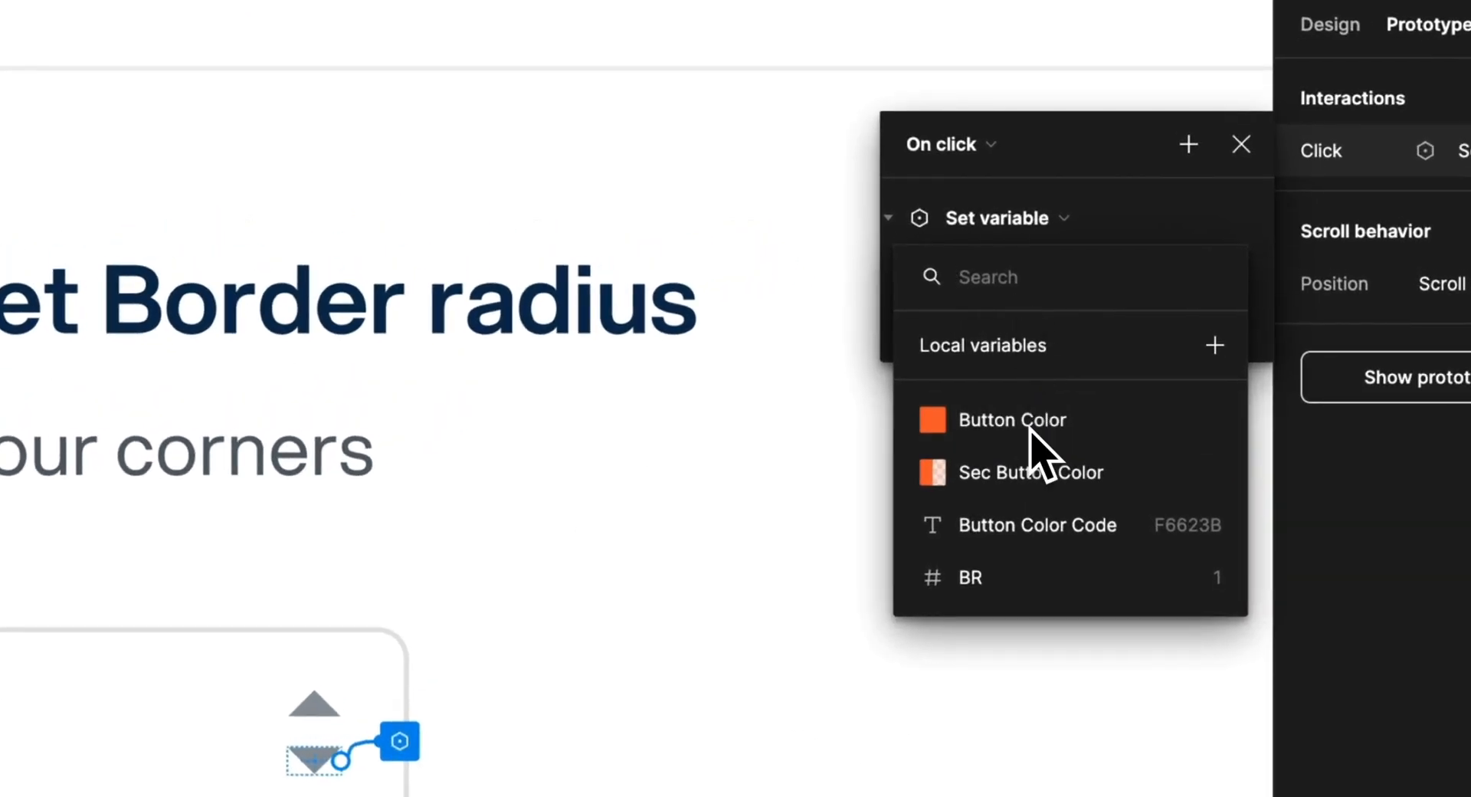
click(1022, 586)
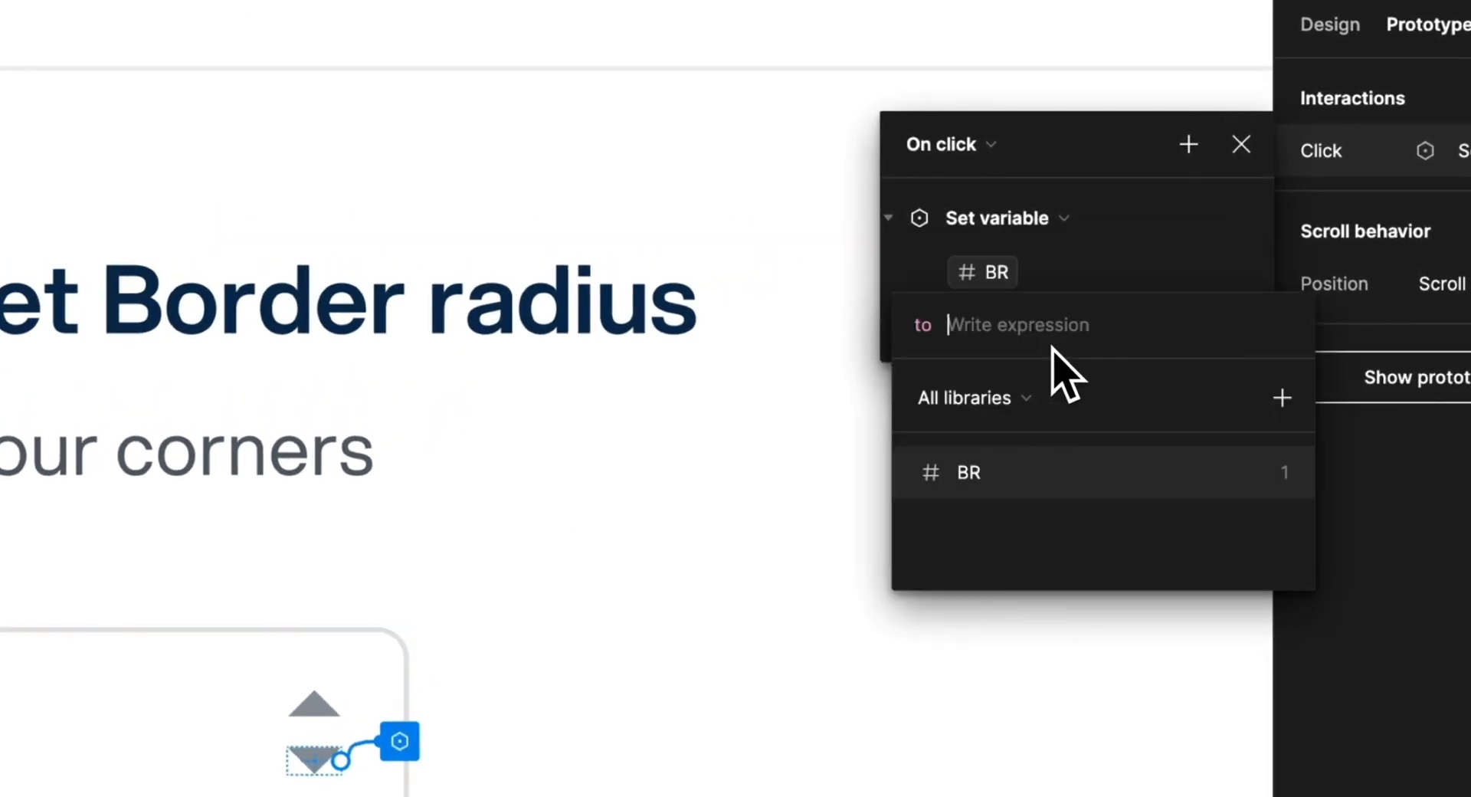
click(995, 474)
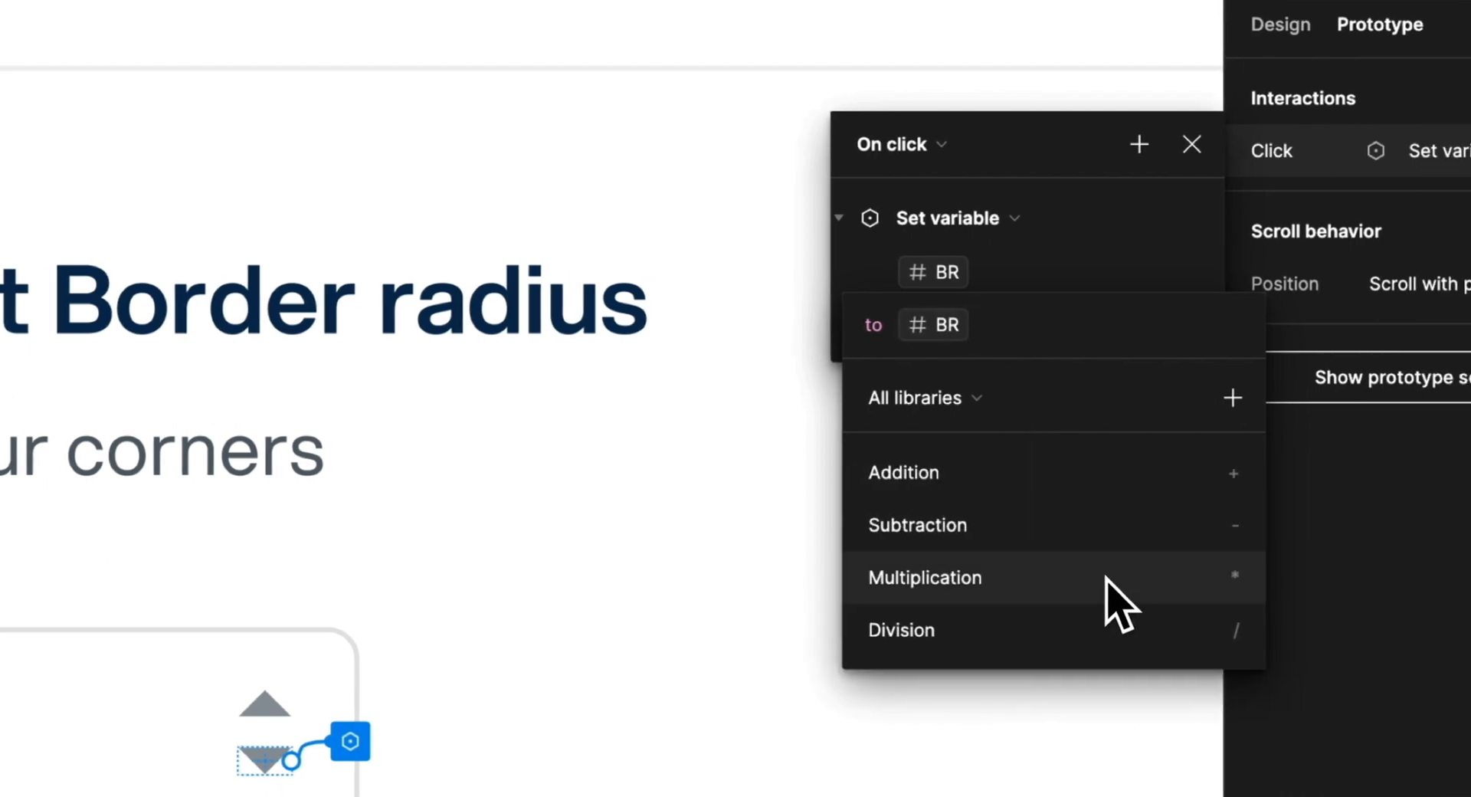
text(- 1)
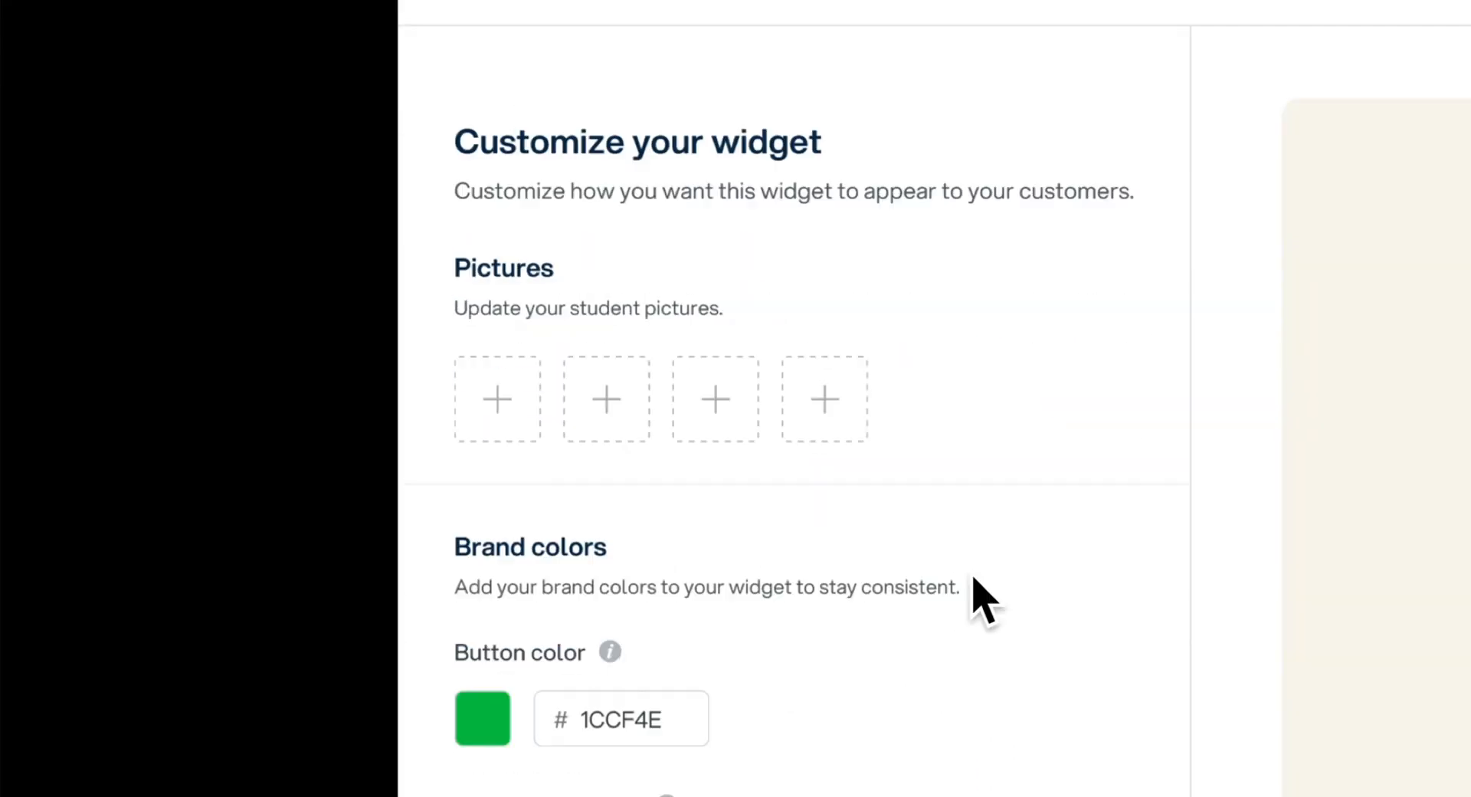
- Switch to the prototype preview and test both Widget Border radius arrows by raising, lowering and again raising the value repeatedly
click(604, 478)
click(604, 477)
click(604, 477)
click(604, 477)
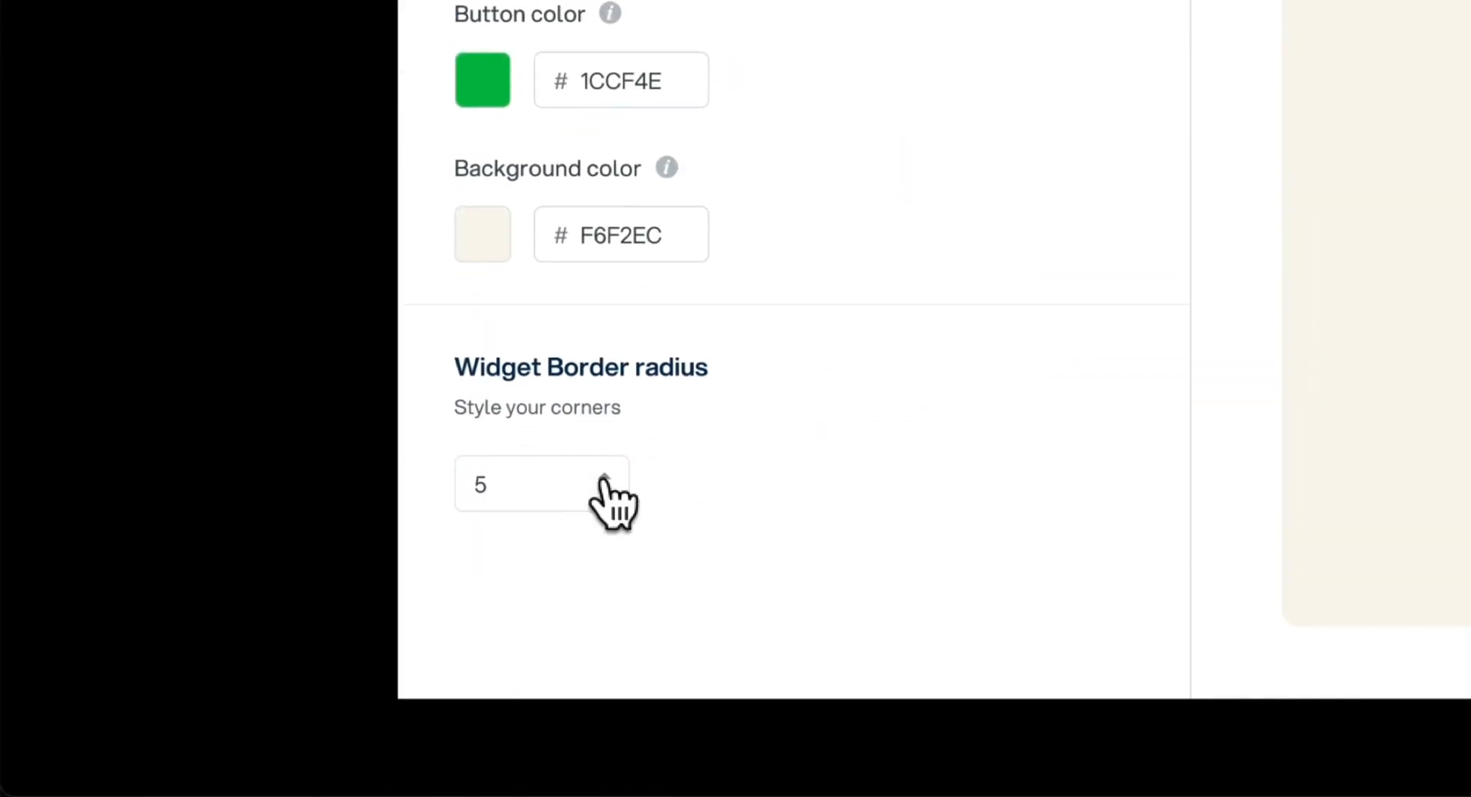
click(605, 491)
click(605, 491)
click(604, 491)
click(604, 491)
click(604, 491)
click(604, 491)
click(605, 491)
click(604, 491)
click(604, 491)
click(605, 491)
click(604, 476)
click(605, 476)
click(605, 476)
click(605, 476)
click(604, 476)
click(605, 476)
click(604, 476)
click(604, 477)
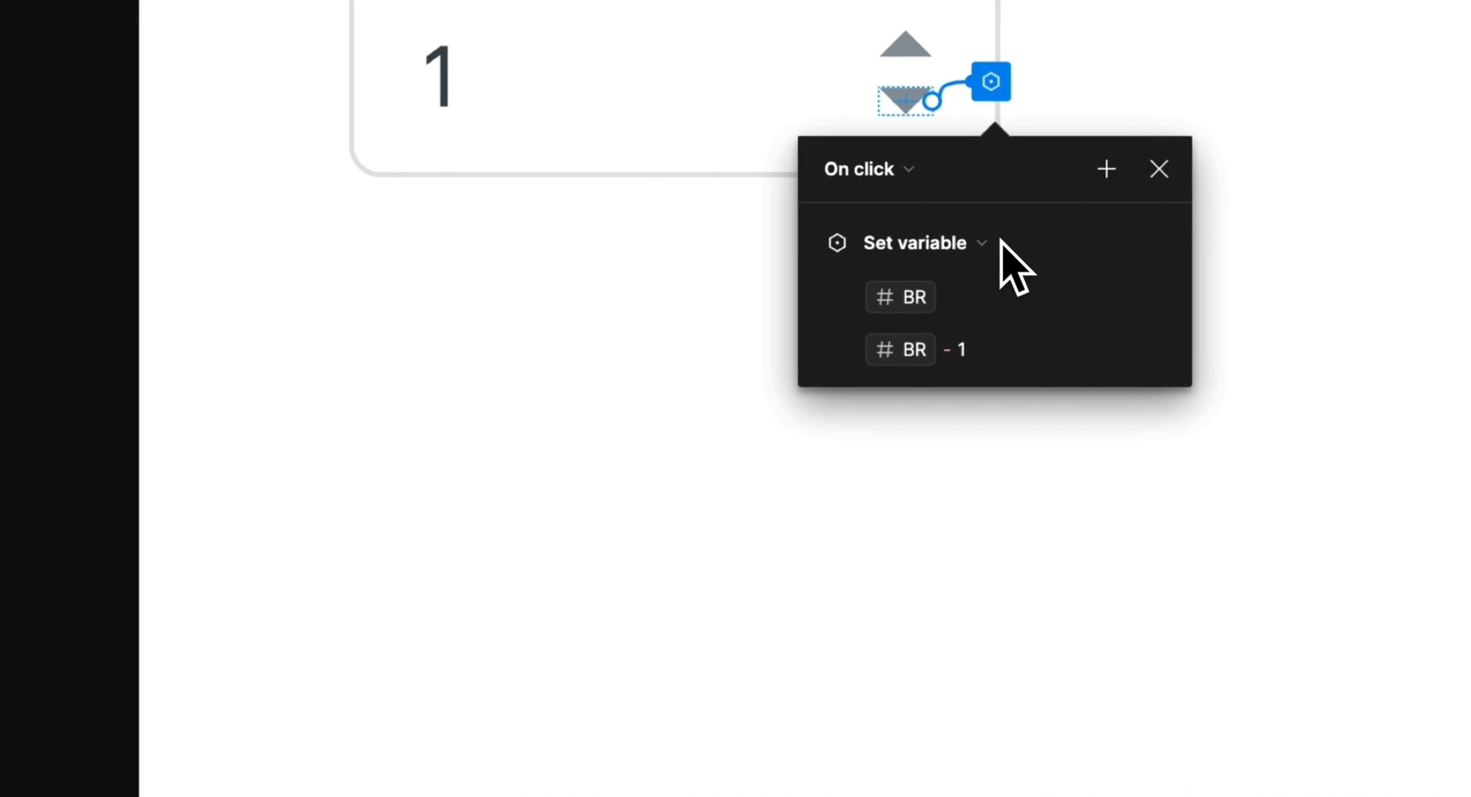
- Replace the down arrow's Set variable action with a Conditional action using the condition BR >= 1
click(1001, 249)
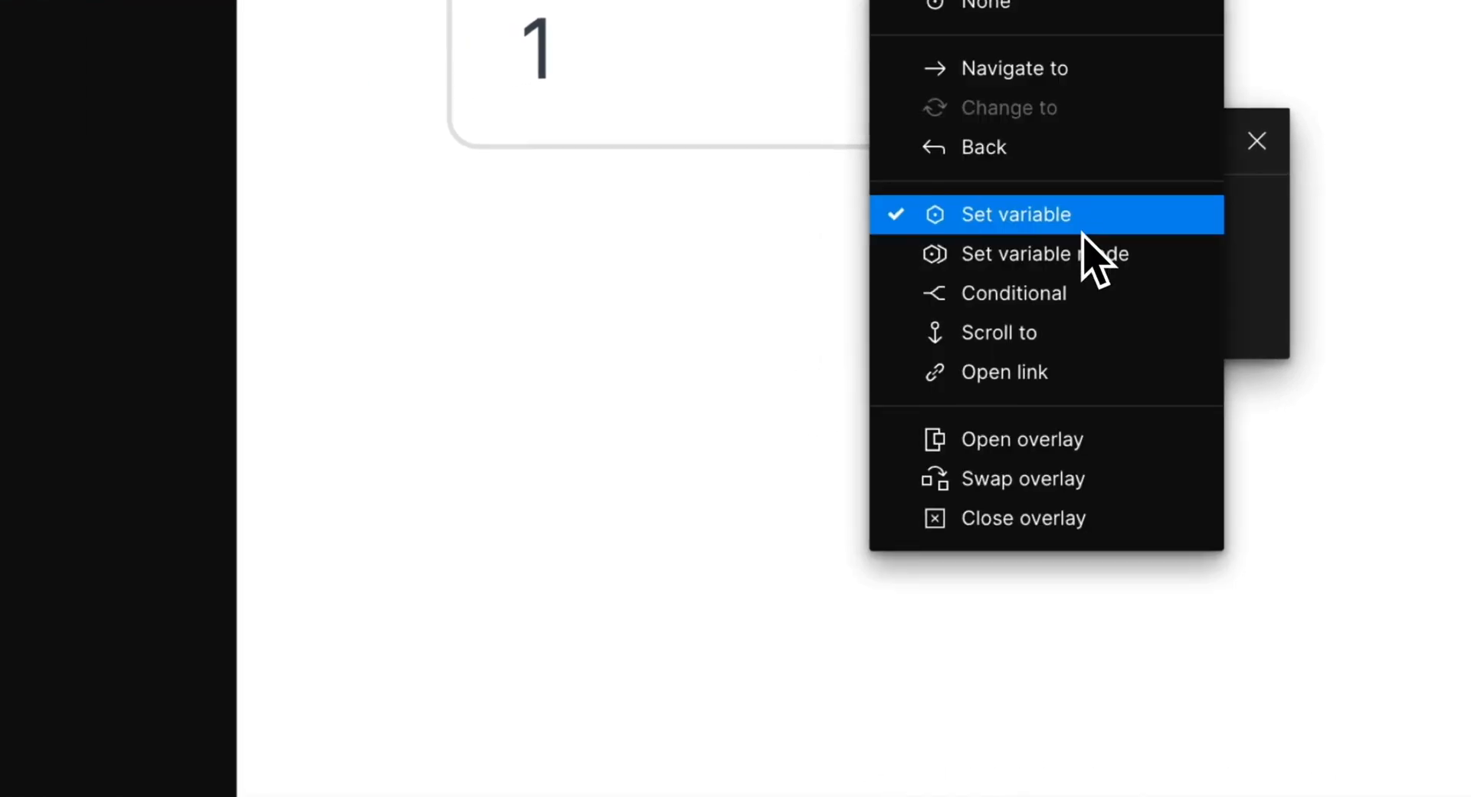
click(1065, 293)
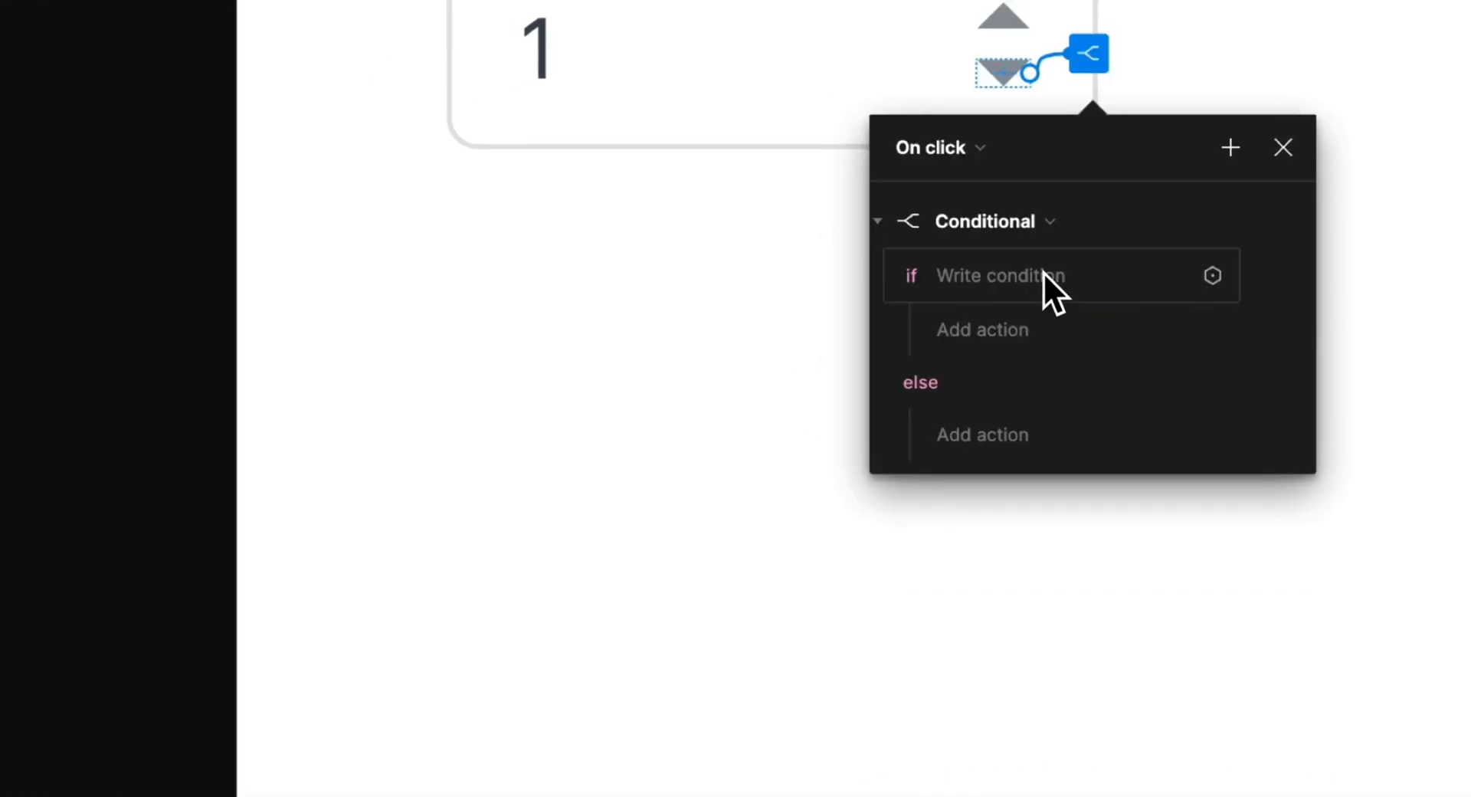
click(1041, 274)
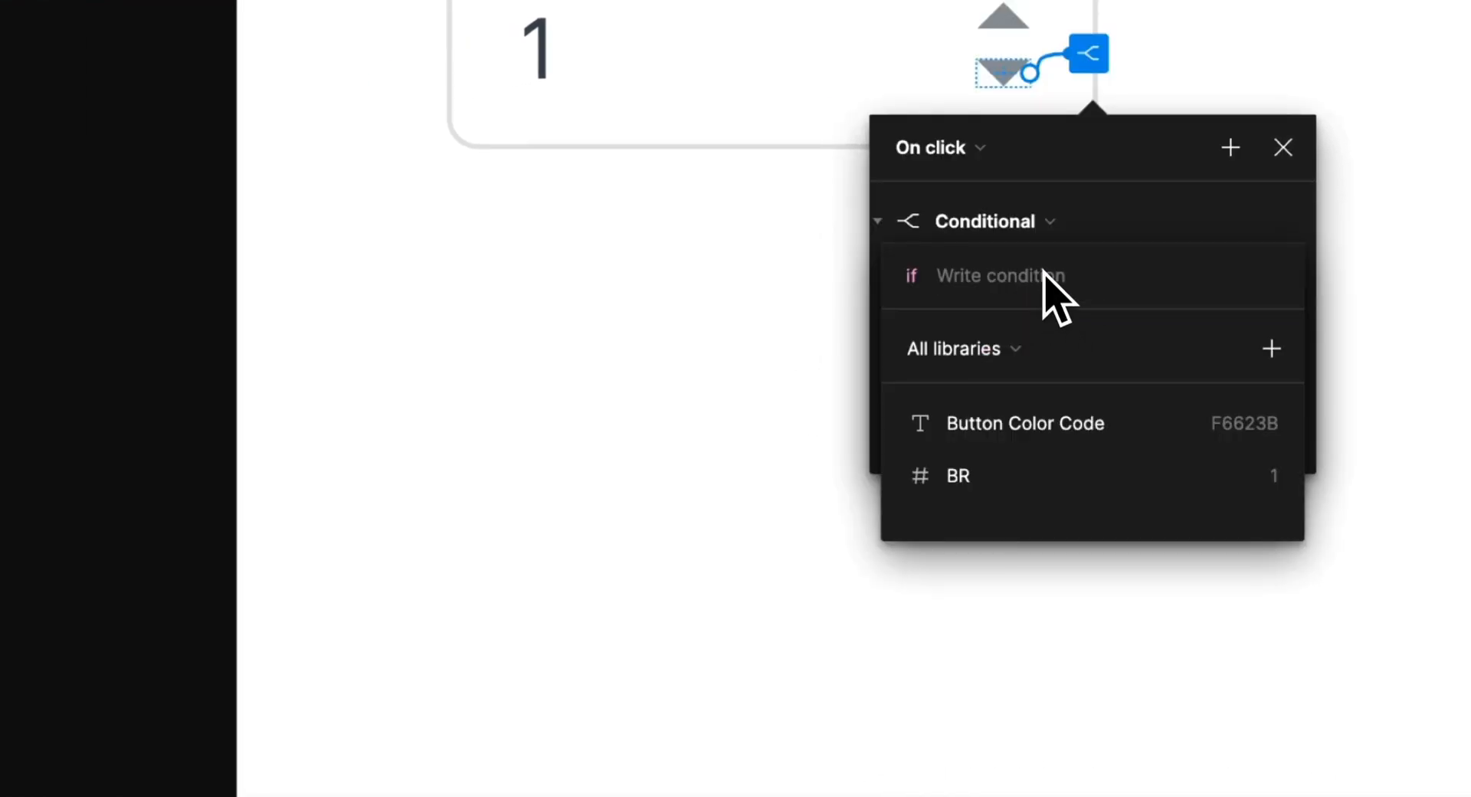
click(974, 472)
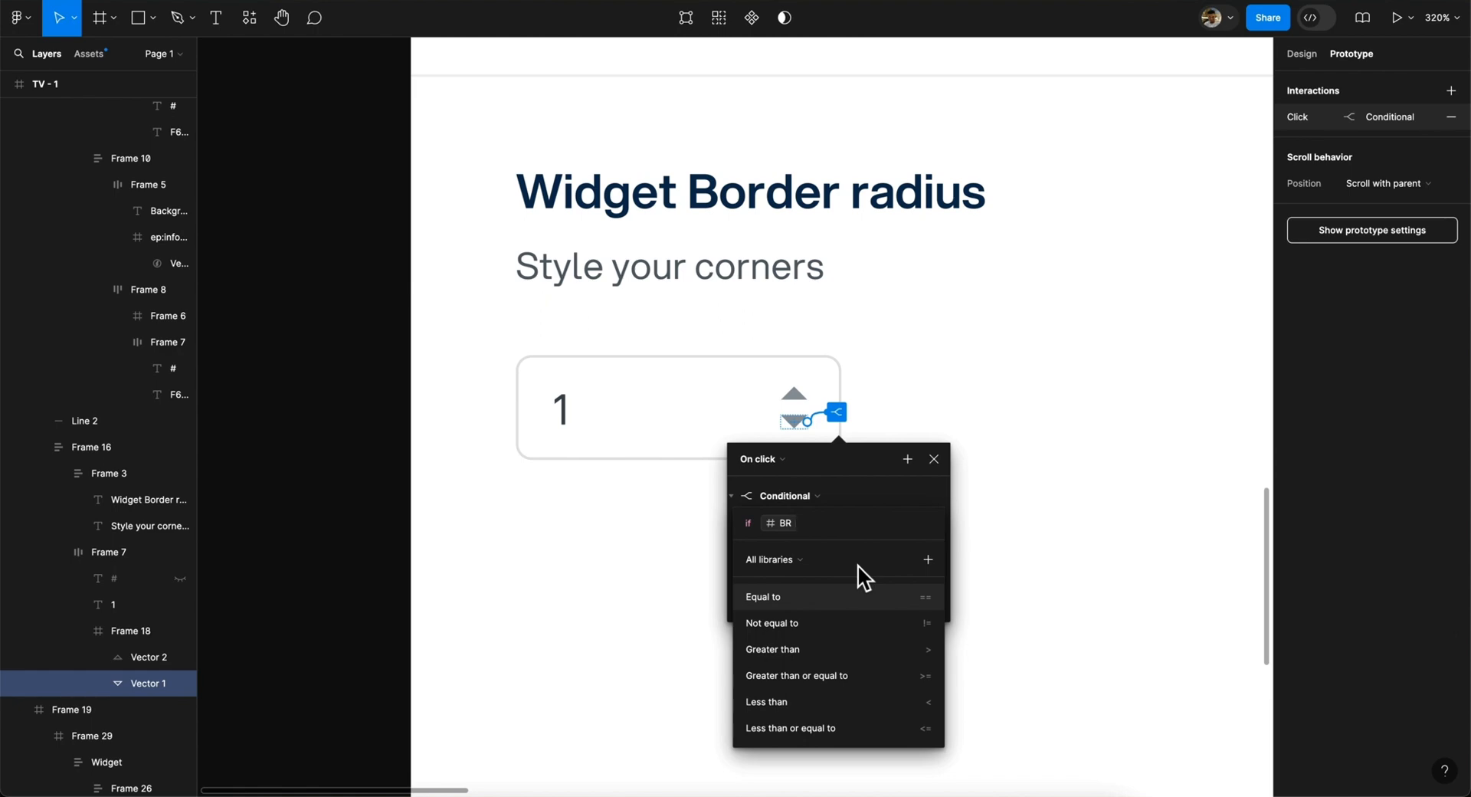
click(866, 676)
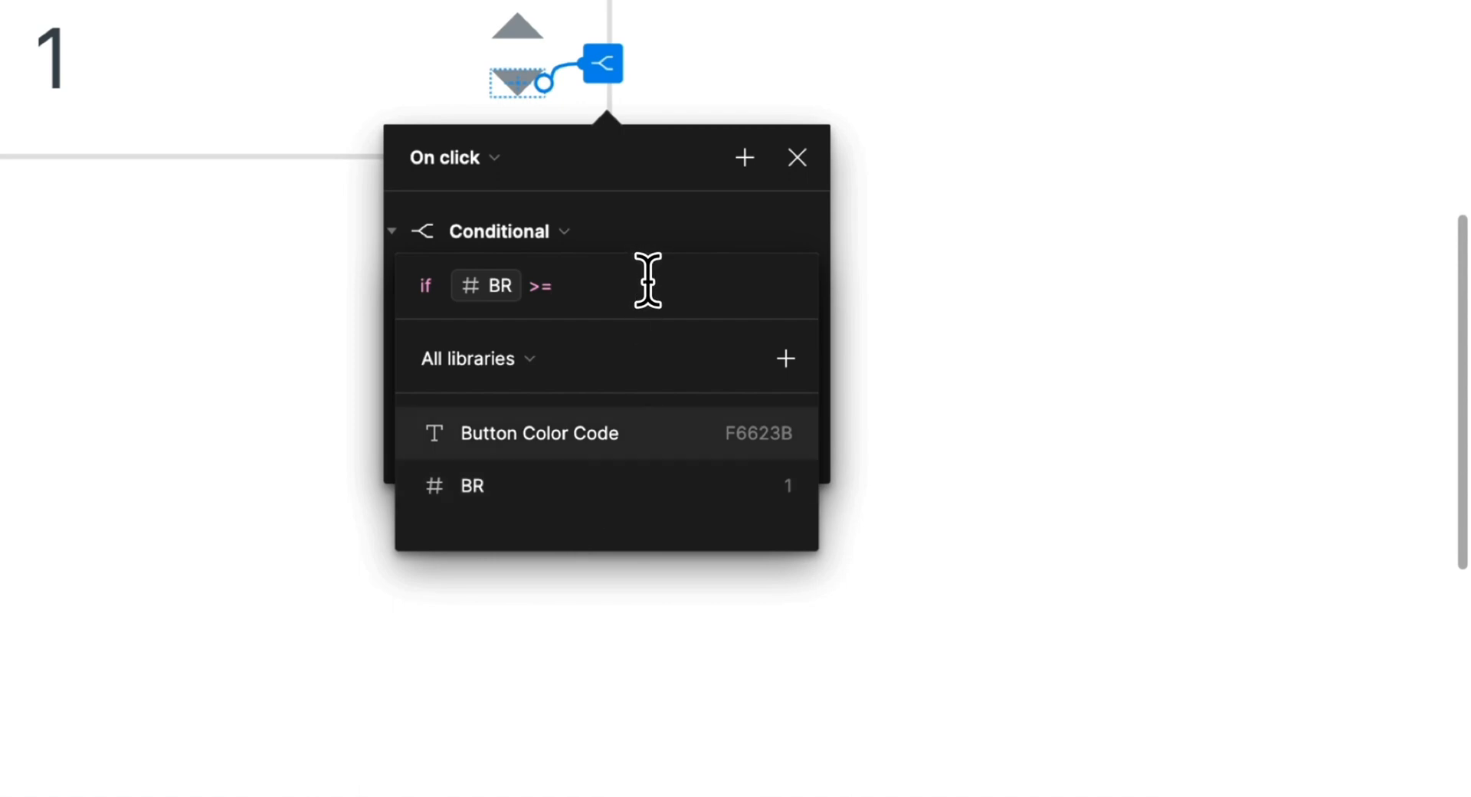
text(1)
click(669, 232)
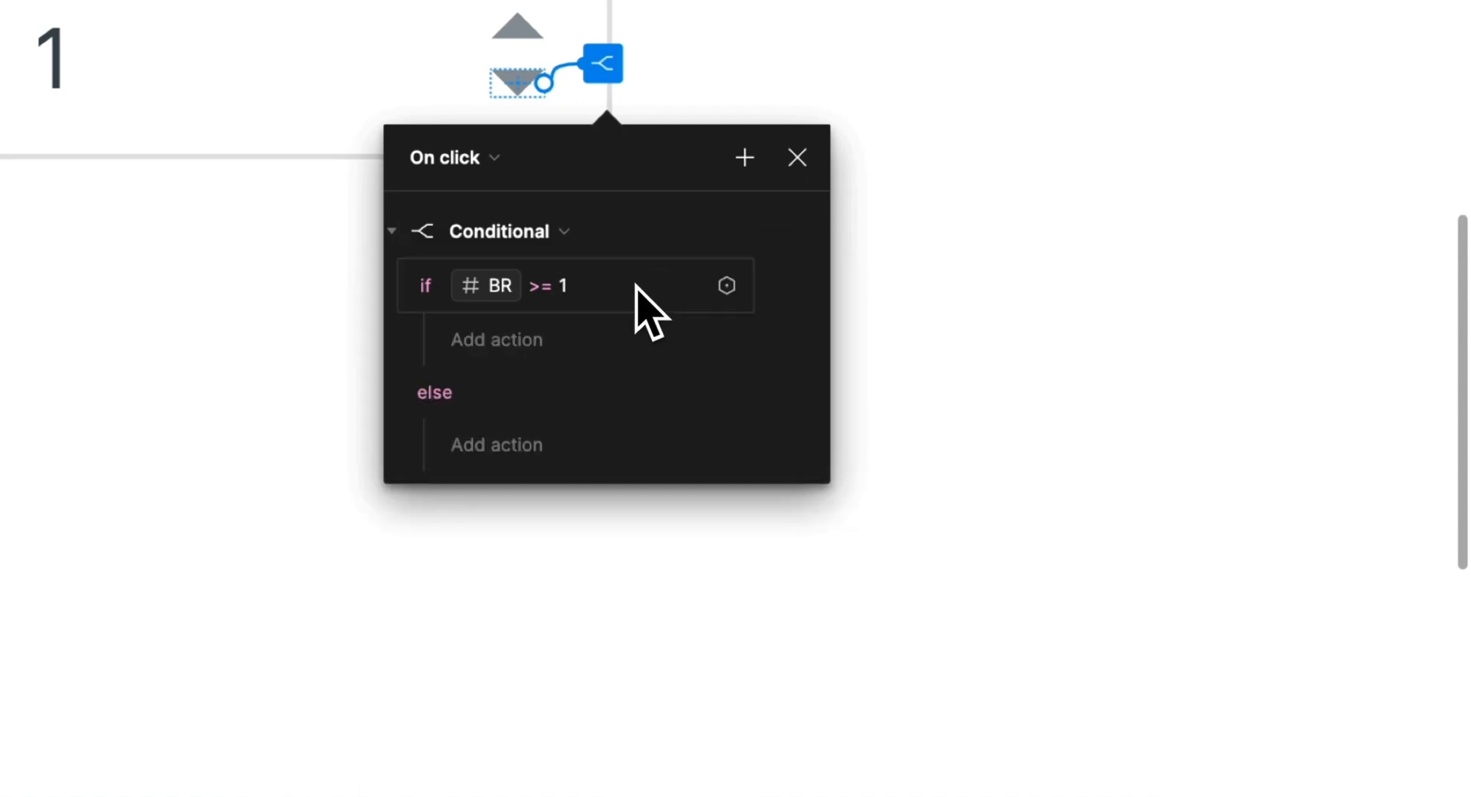
- Add a Set variable action to the conditional's if branch that sets BR to the expression BR - 1
click(567, 337)
click(916, 397)
scroll(912, 395, down, 3)
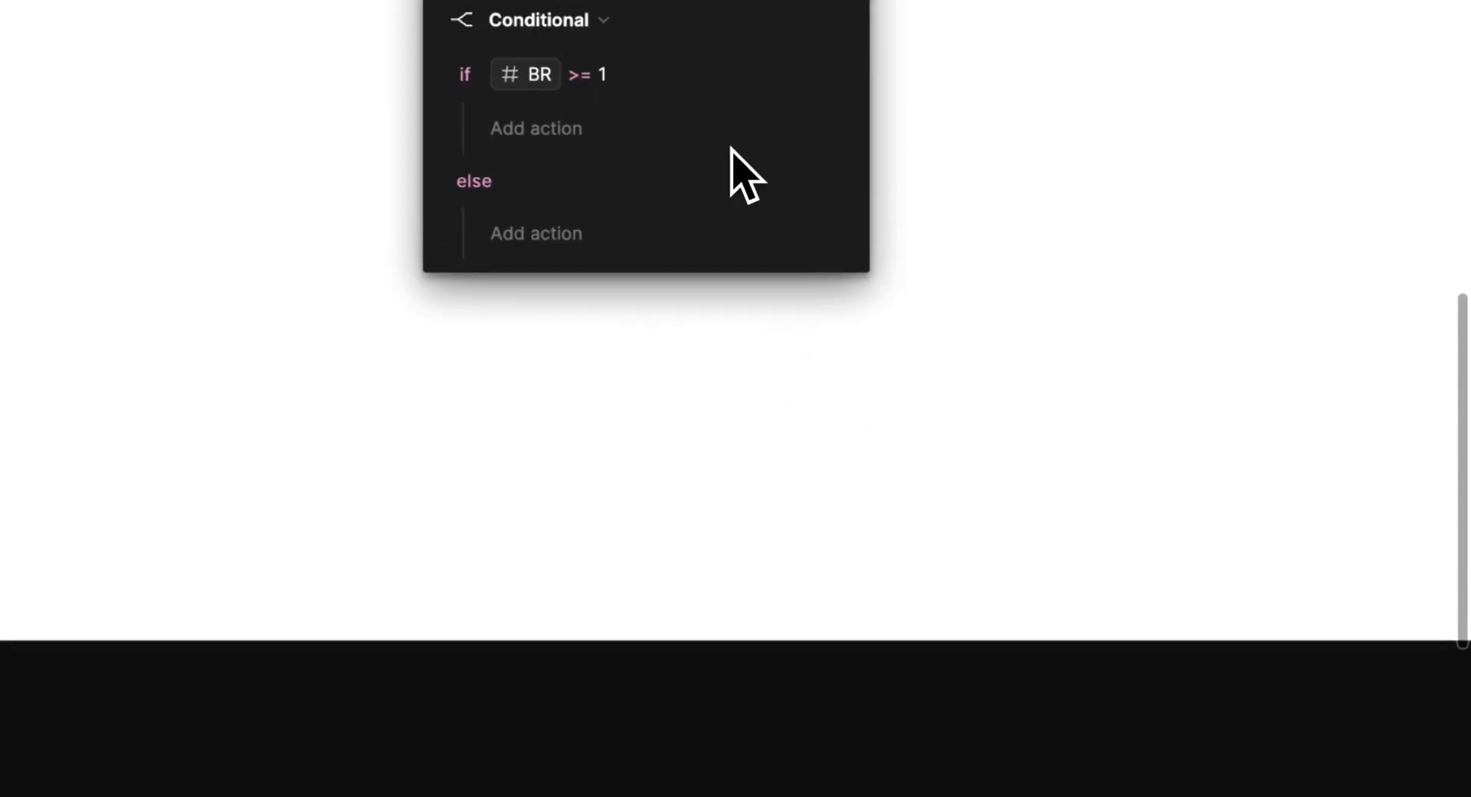
click(601, 207)
click(592, 383)
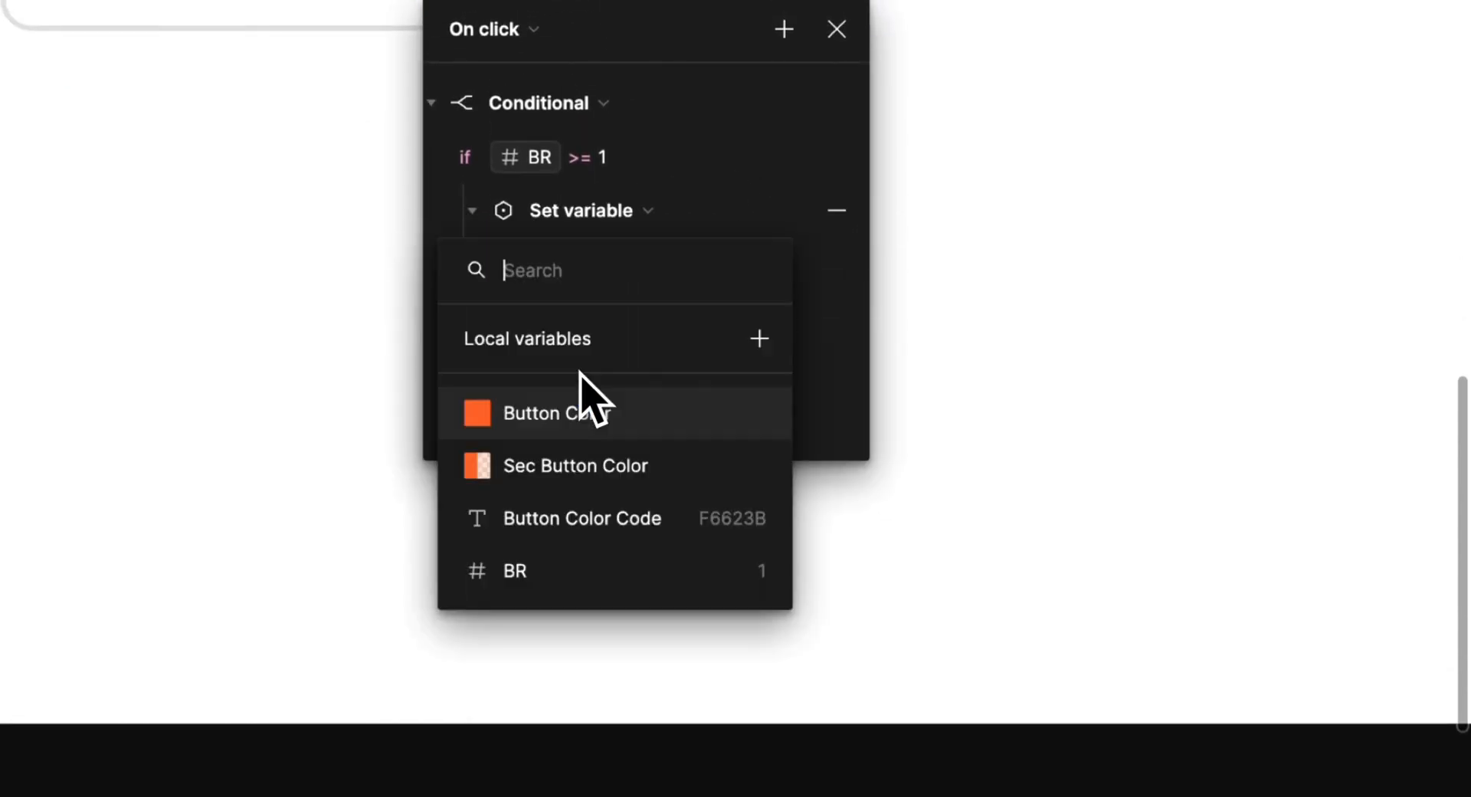
click(563, 559)
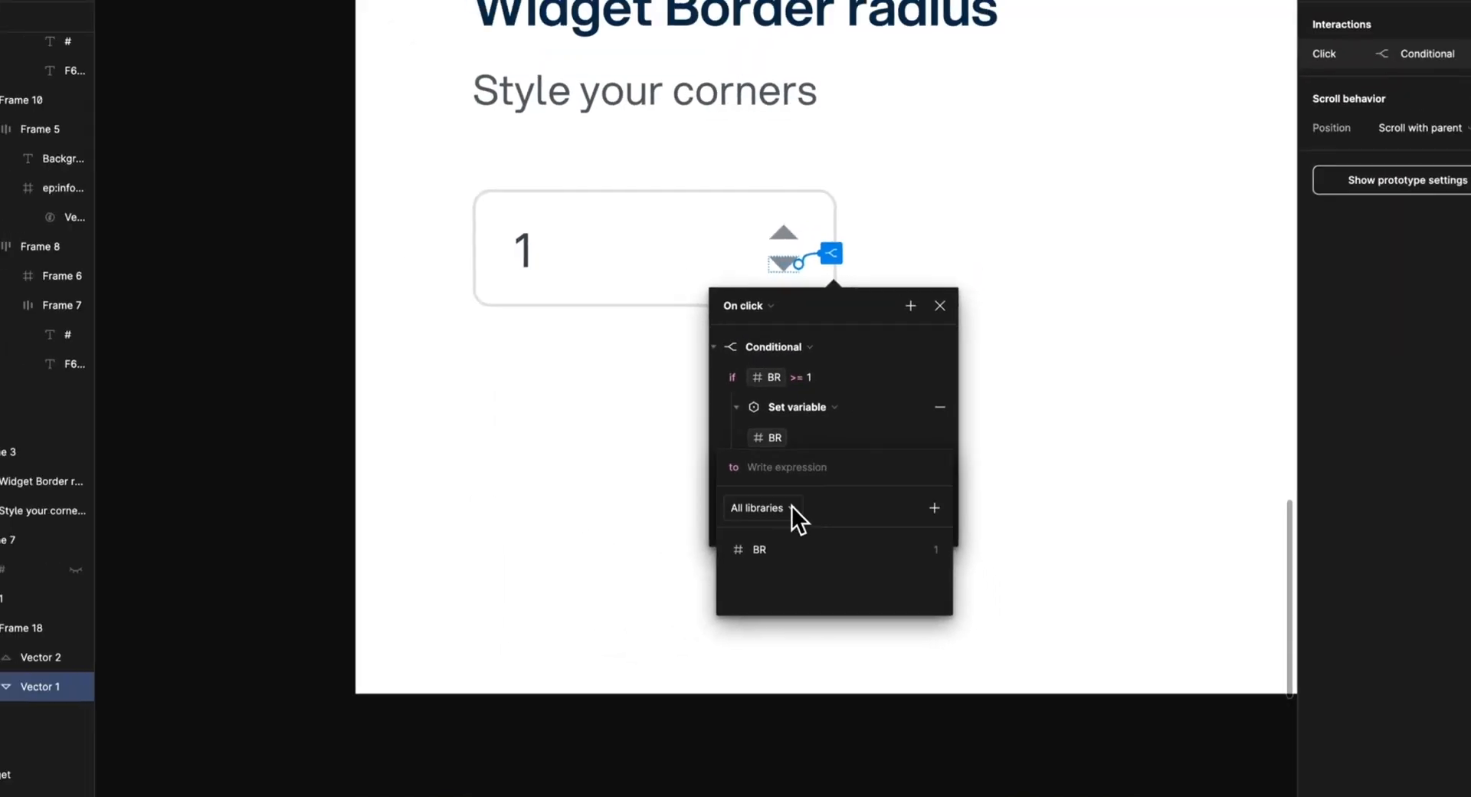
click(809, 560)
text(- )
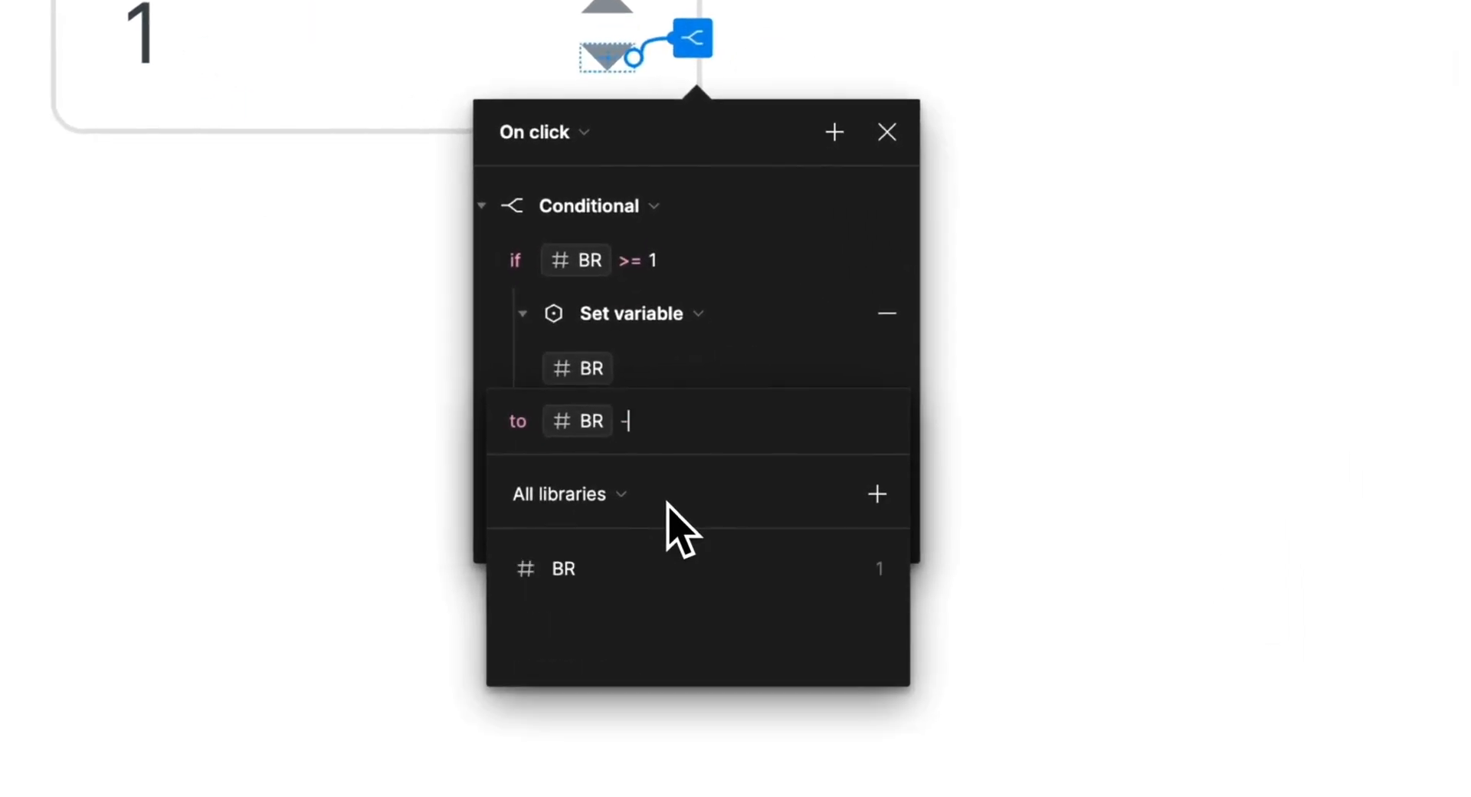
text(1)
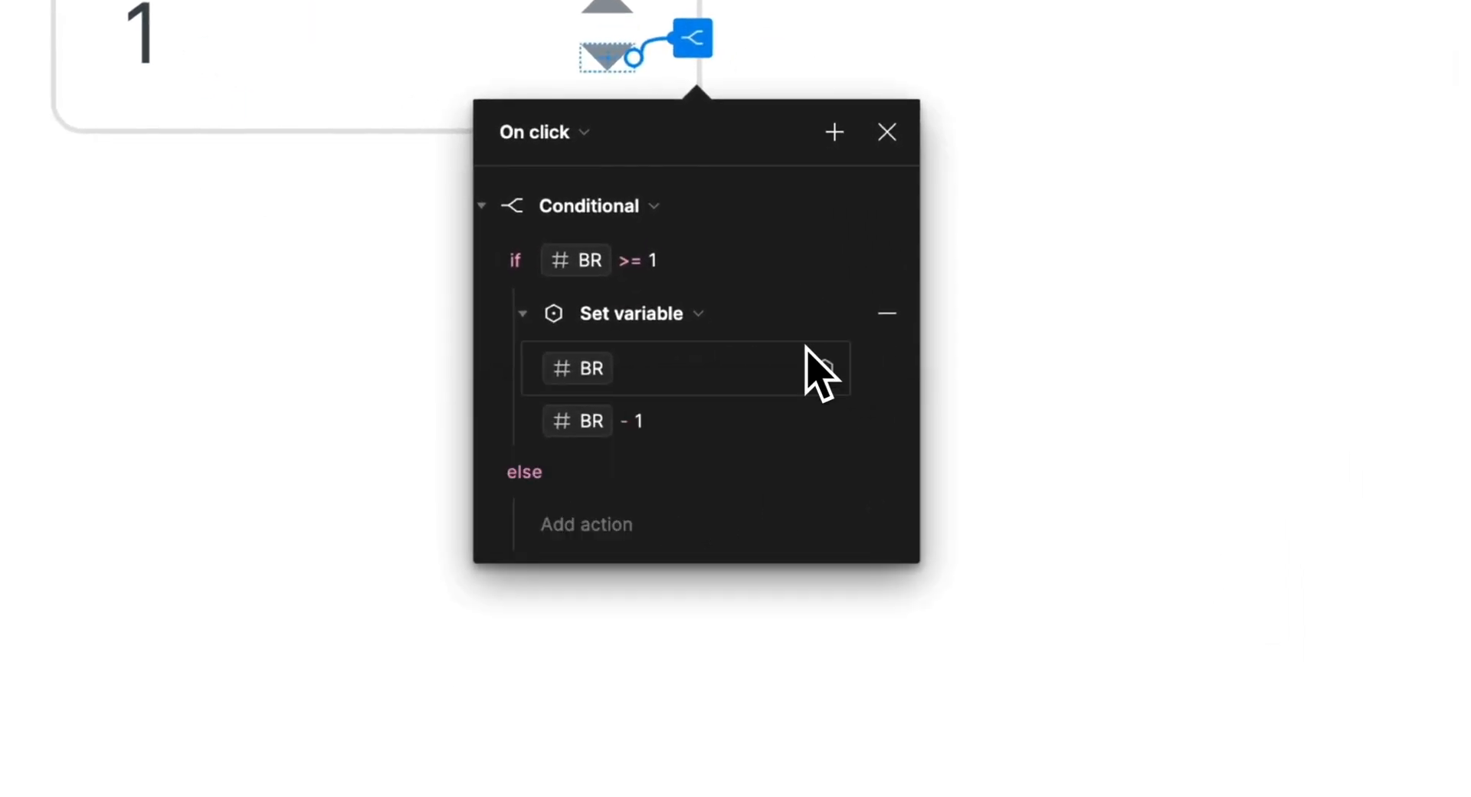
key(Return)
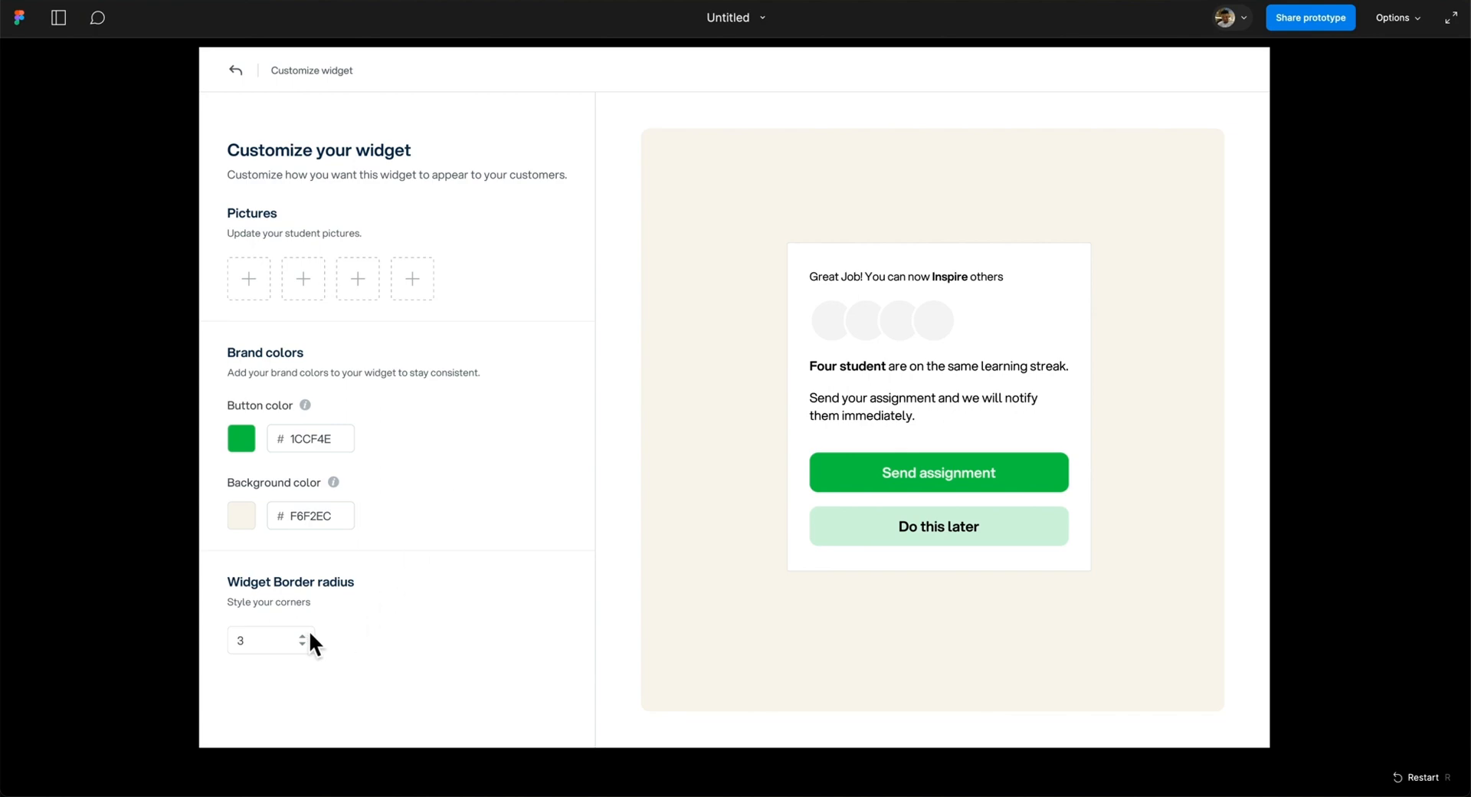
- Return to the prototype preview and repeatedly increase the Widget Border radius to test the field with the conditional in place
click(303, 636)
click(302, 635)
click(303, 636)
click(303, 636)
click(302, 636)
click(302, 636)
click(303, 636)
click(302, 636)
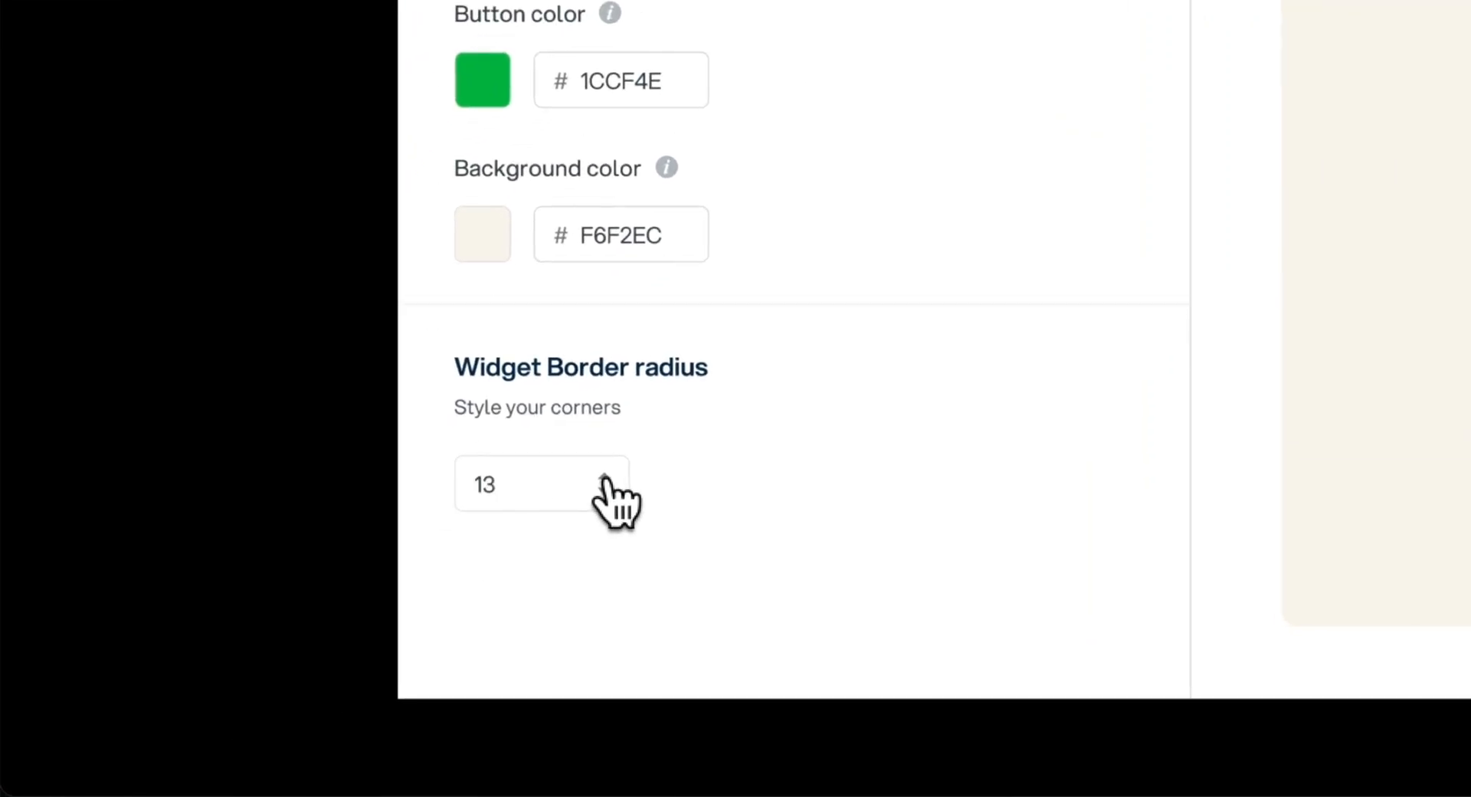